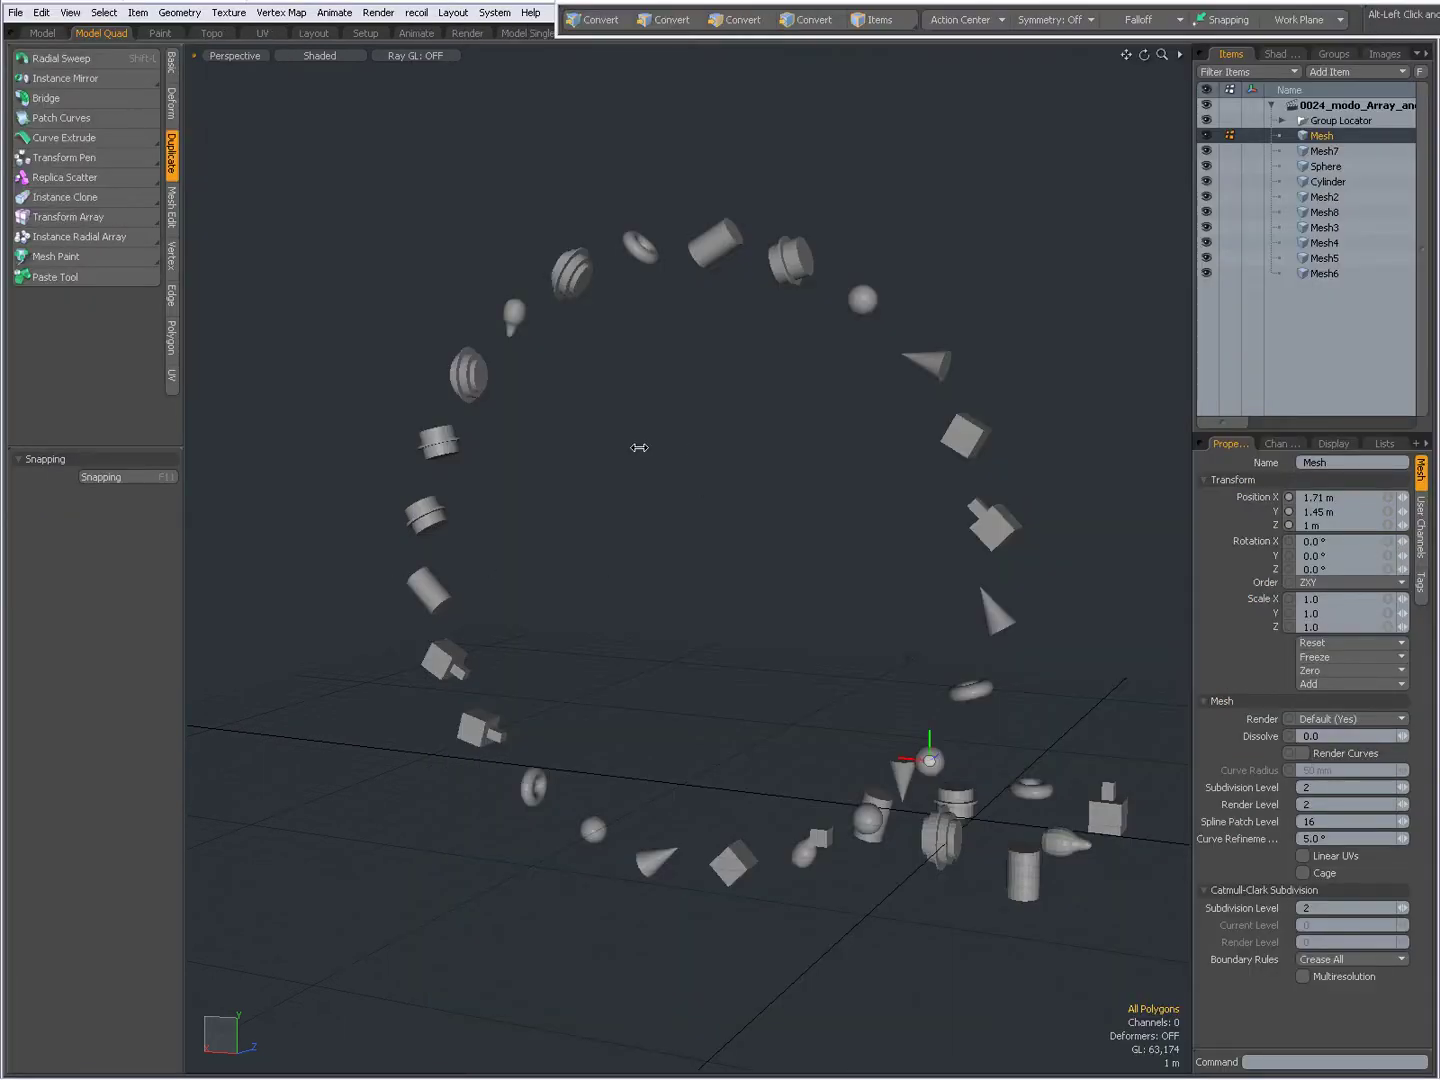
Undo the radial array of mixed meshes and bring the selected source cube into view
left_click_drag(664, 509, 689, 543, "alt")
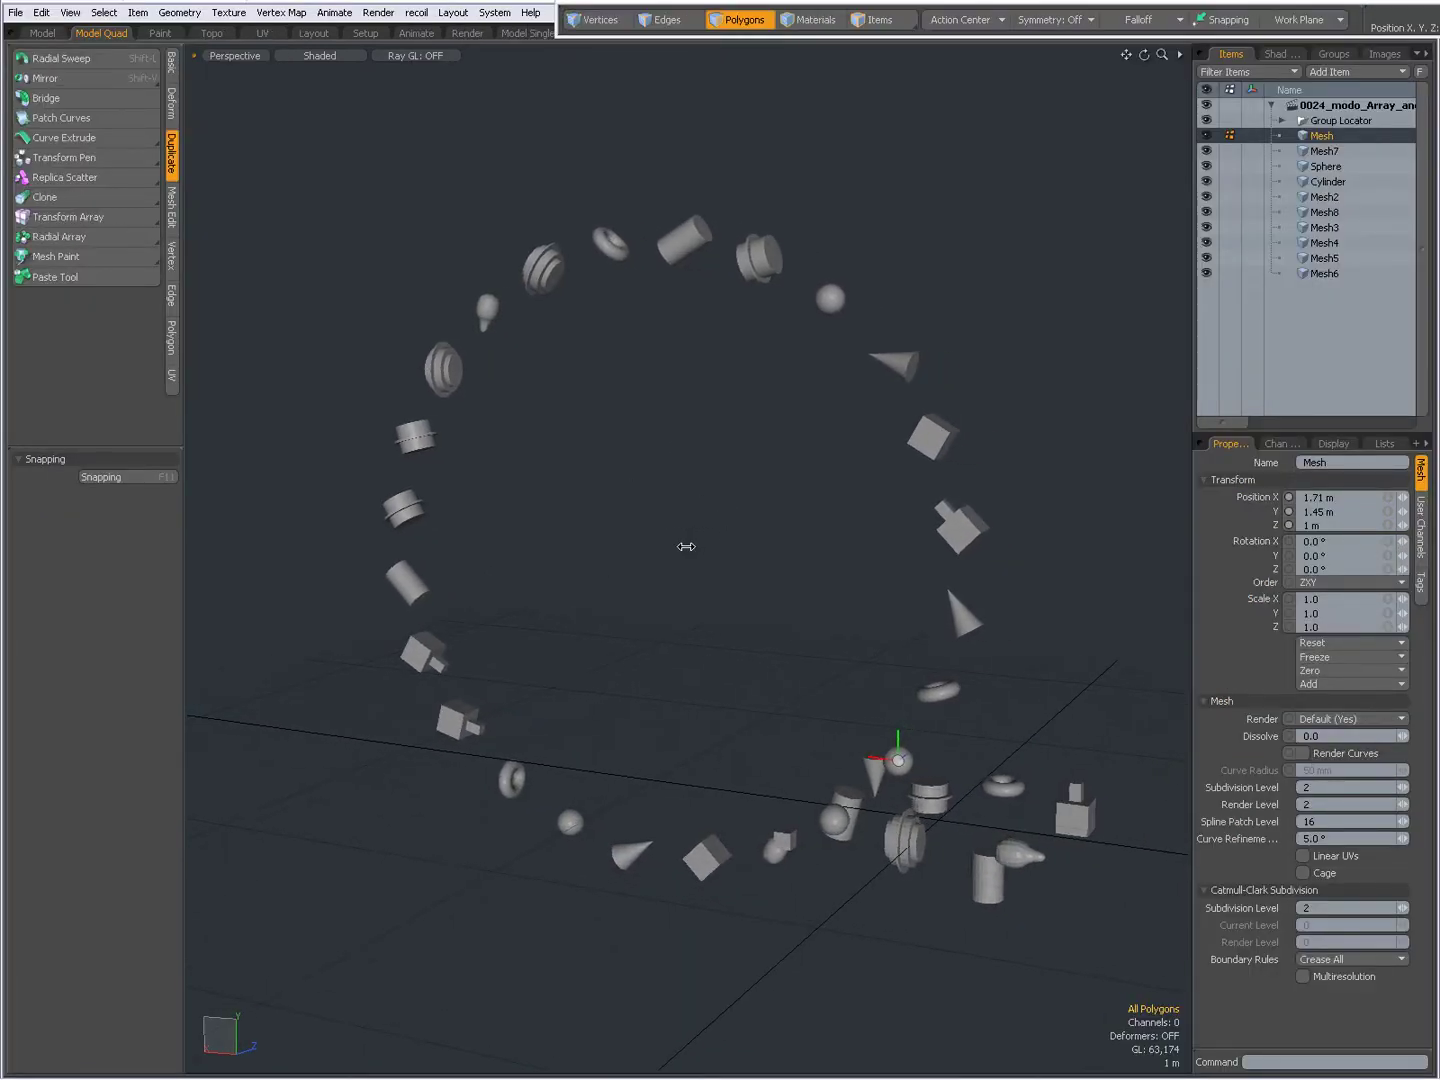
key("ctrl+z")
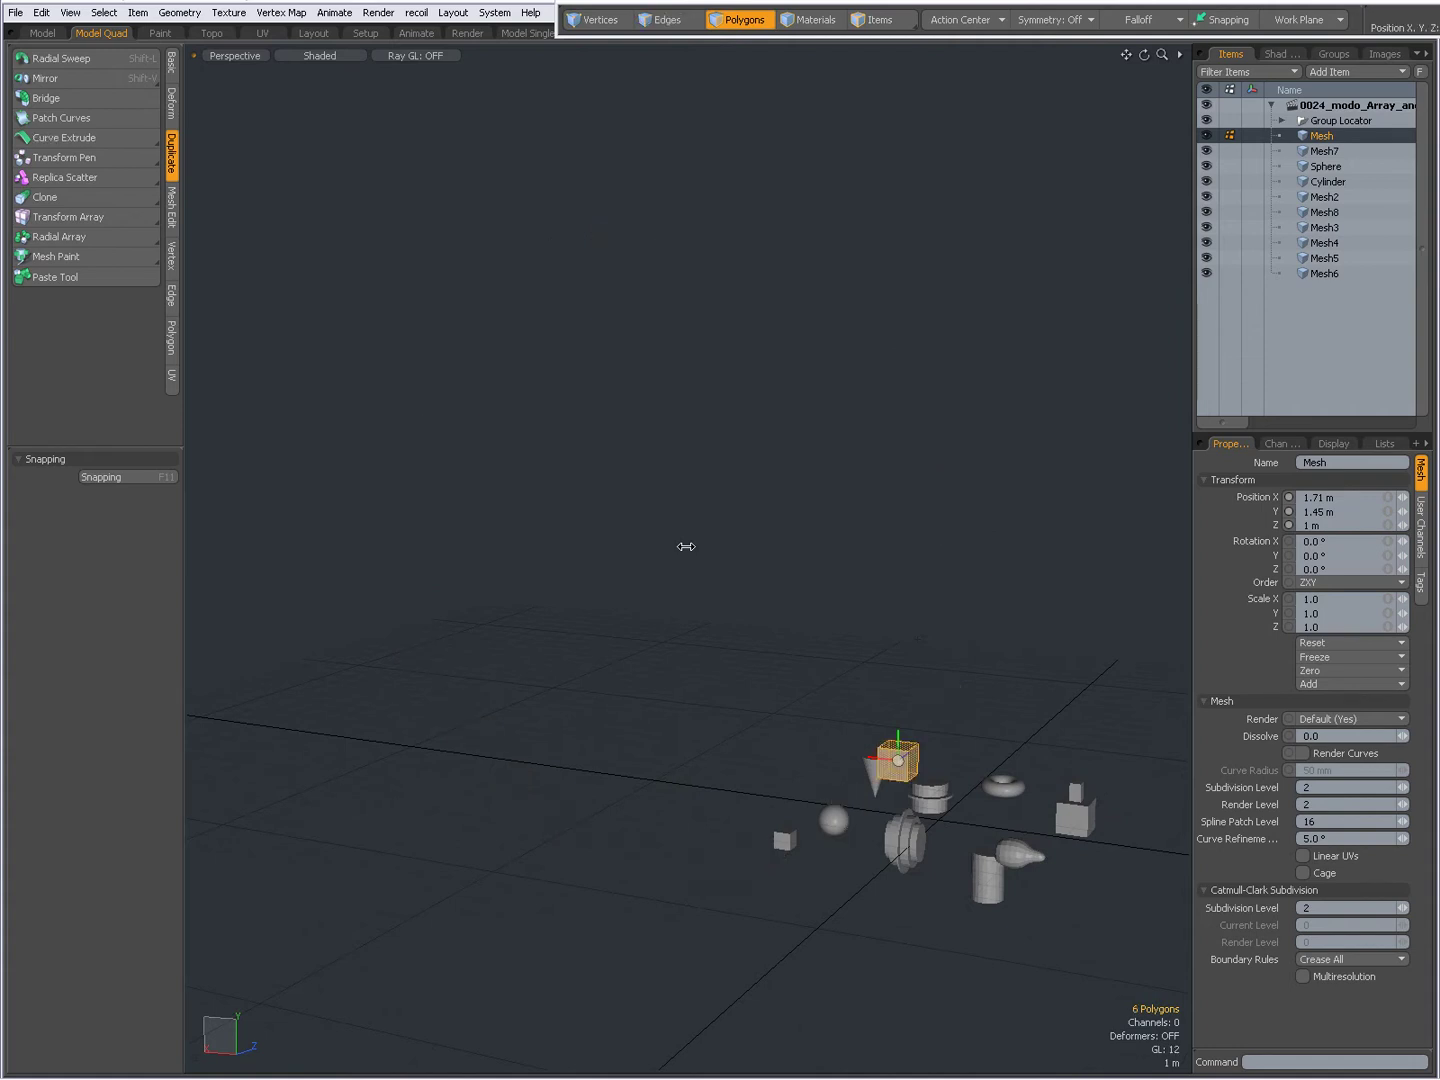
key("shift+a")
left_click_drag(877, 601, 1142, 232, "alt")
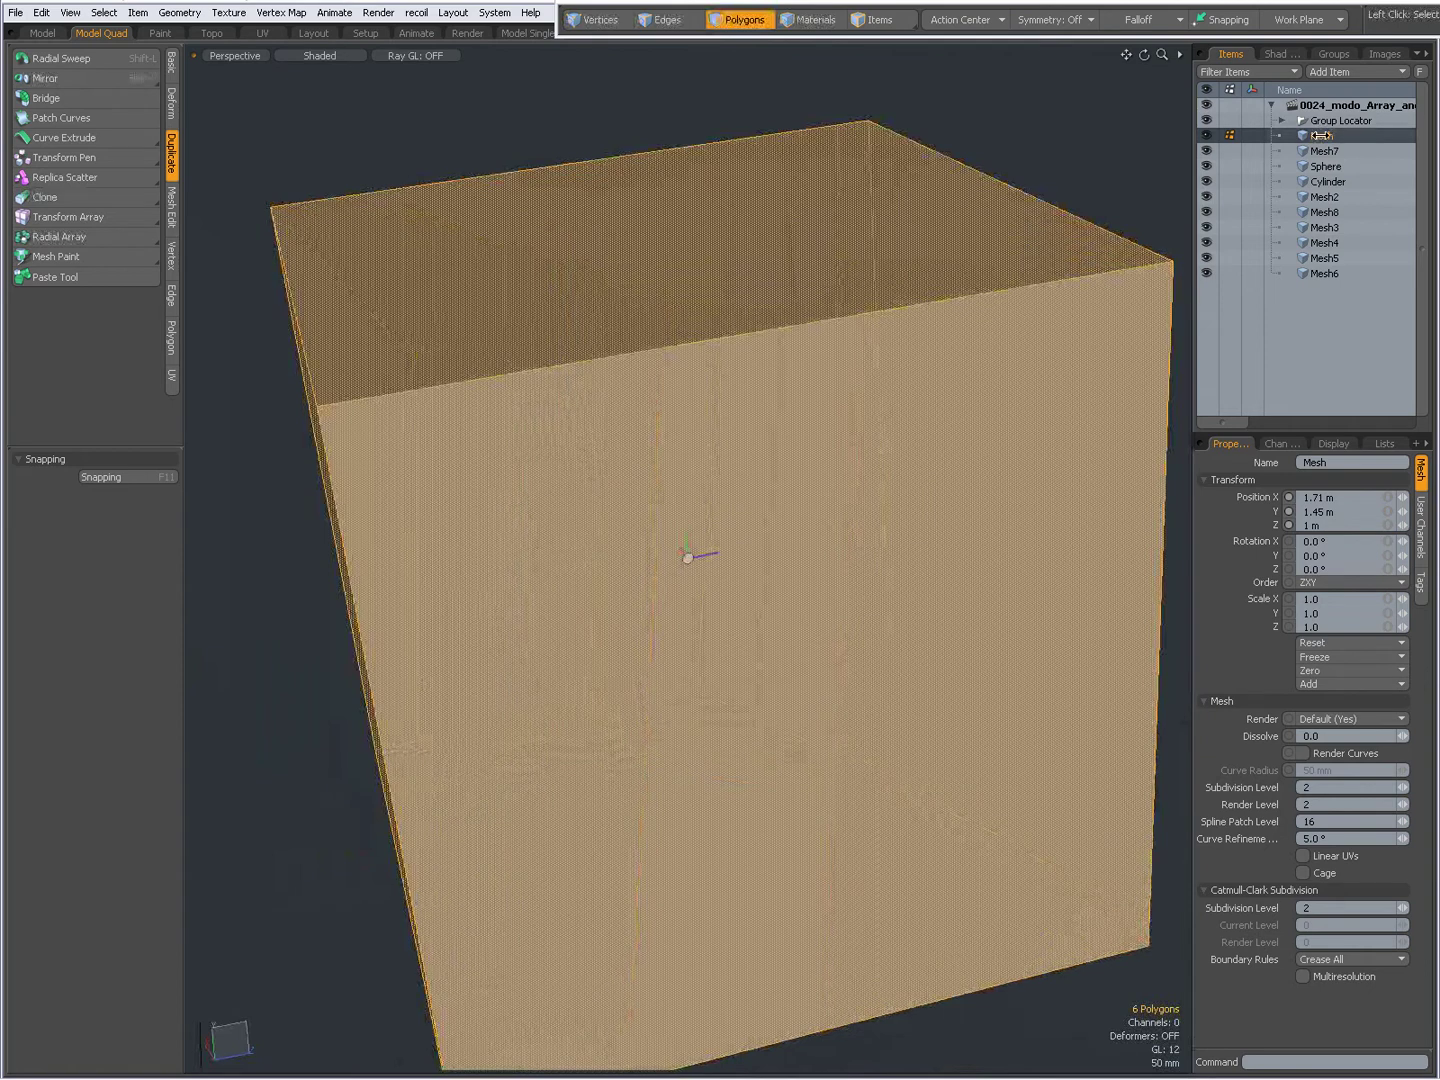
left_click_drag(783, 483, 568, 419, "ctrl+alt")
left_click_drag(734, 535, 707, 493, "alt+shift")
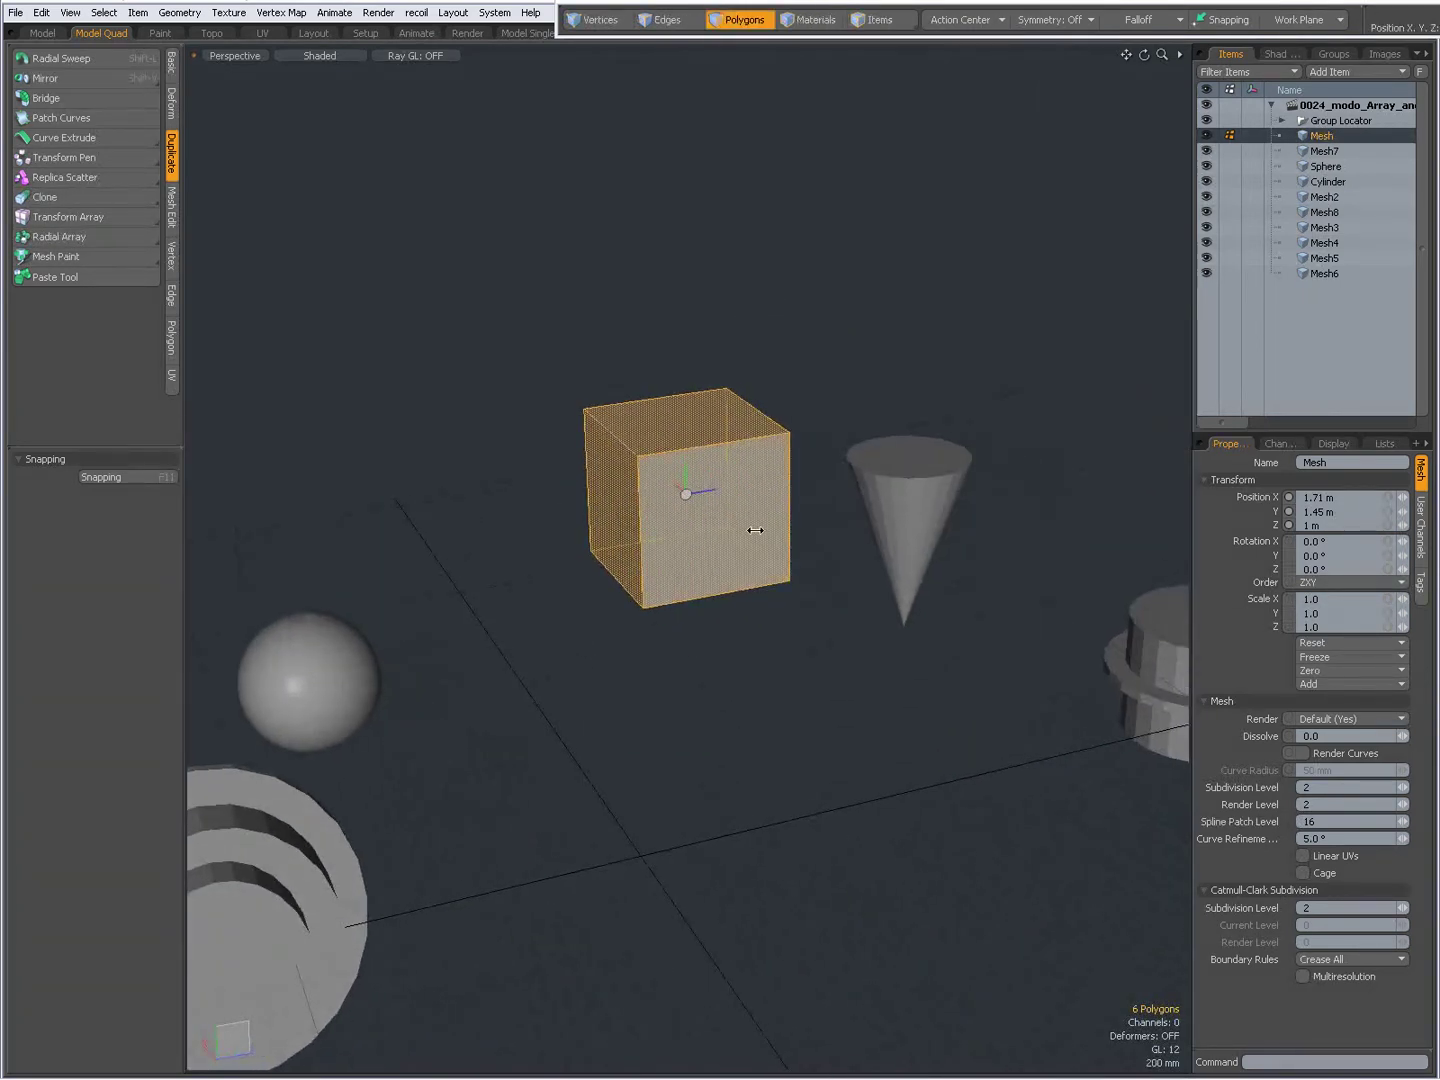
scroll(733, 546, "down", 8)
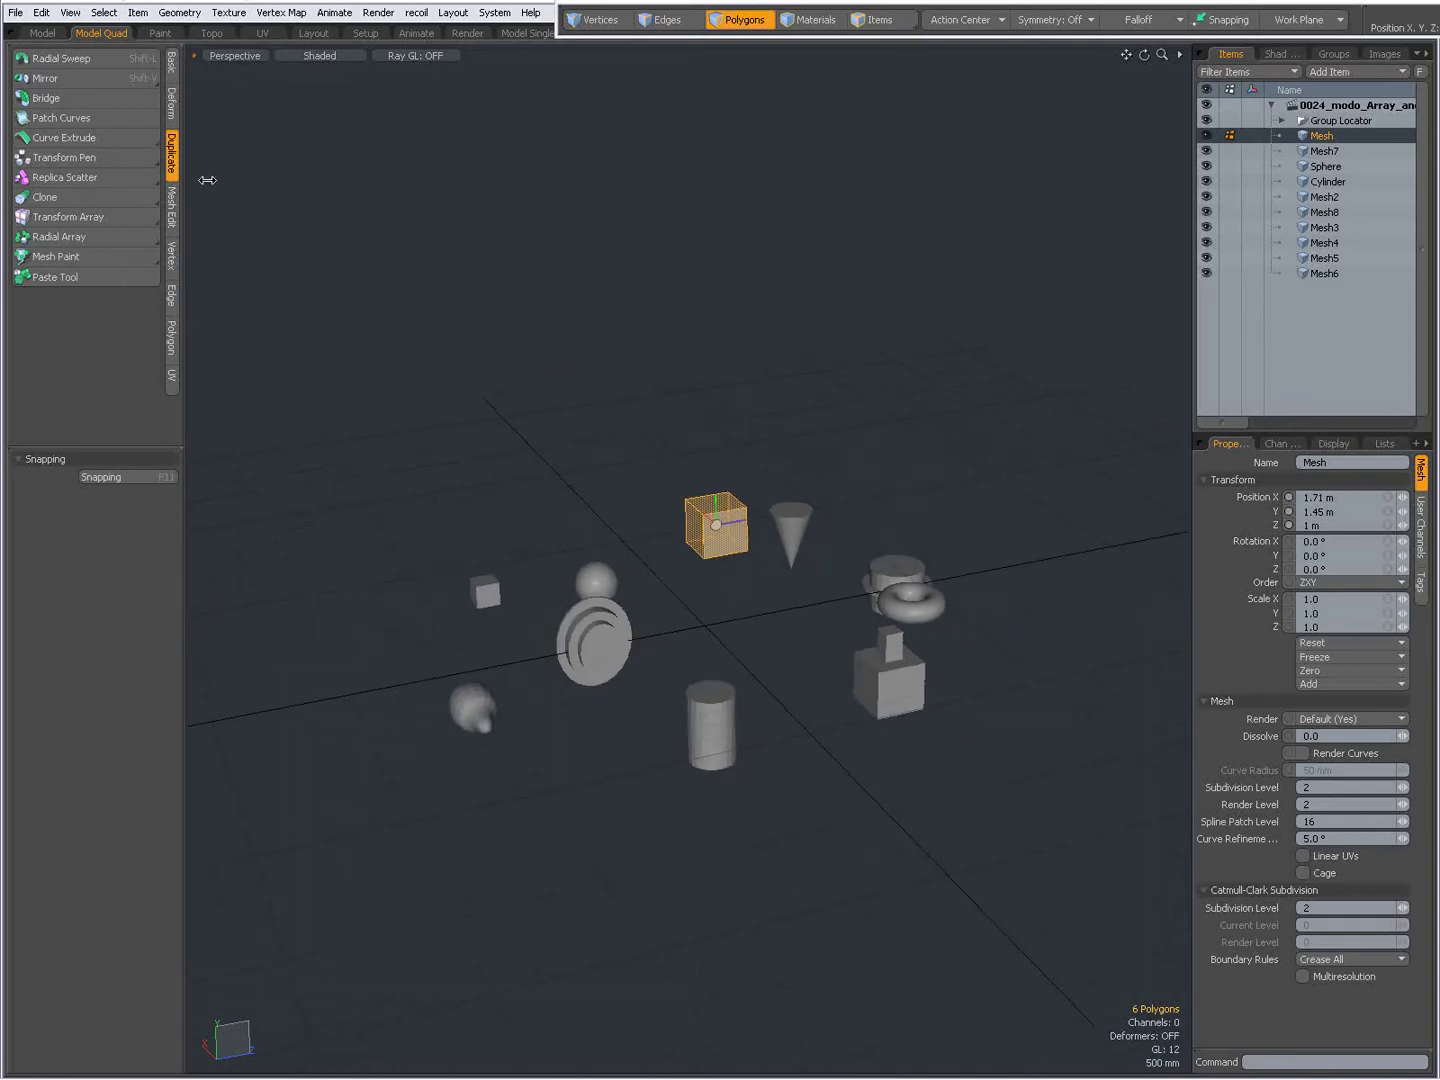
Start the polygon Radial Array tool on the selected cube and generate a first ring around the Z axis
left_click(76, 235)
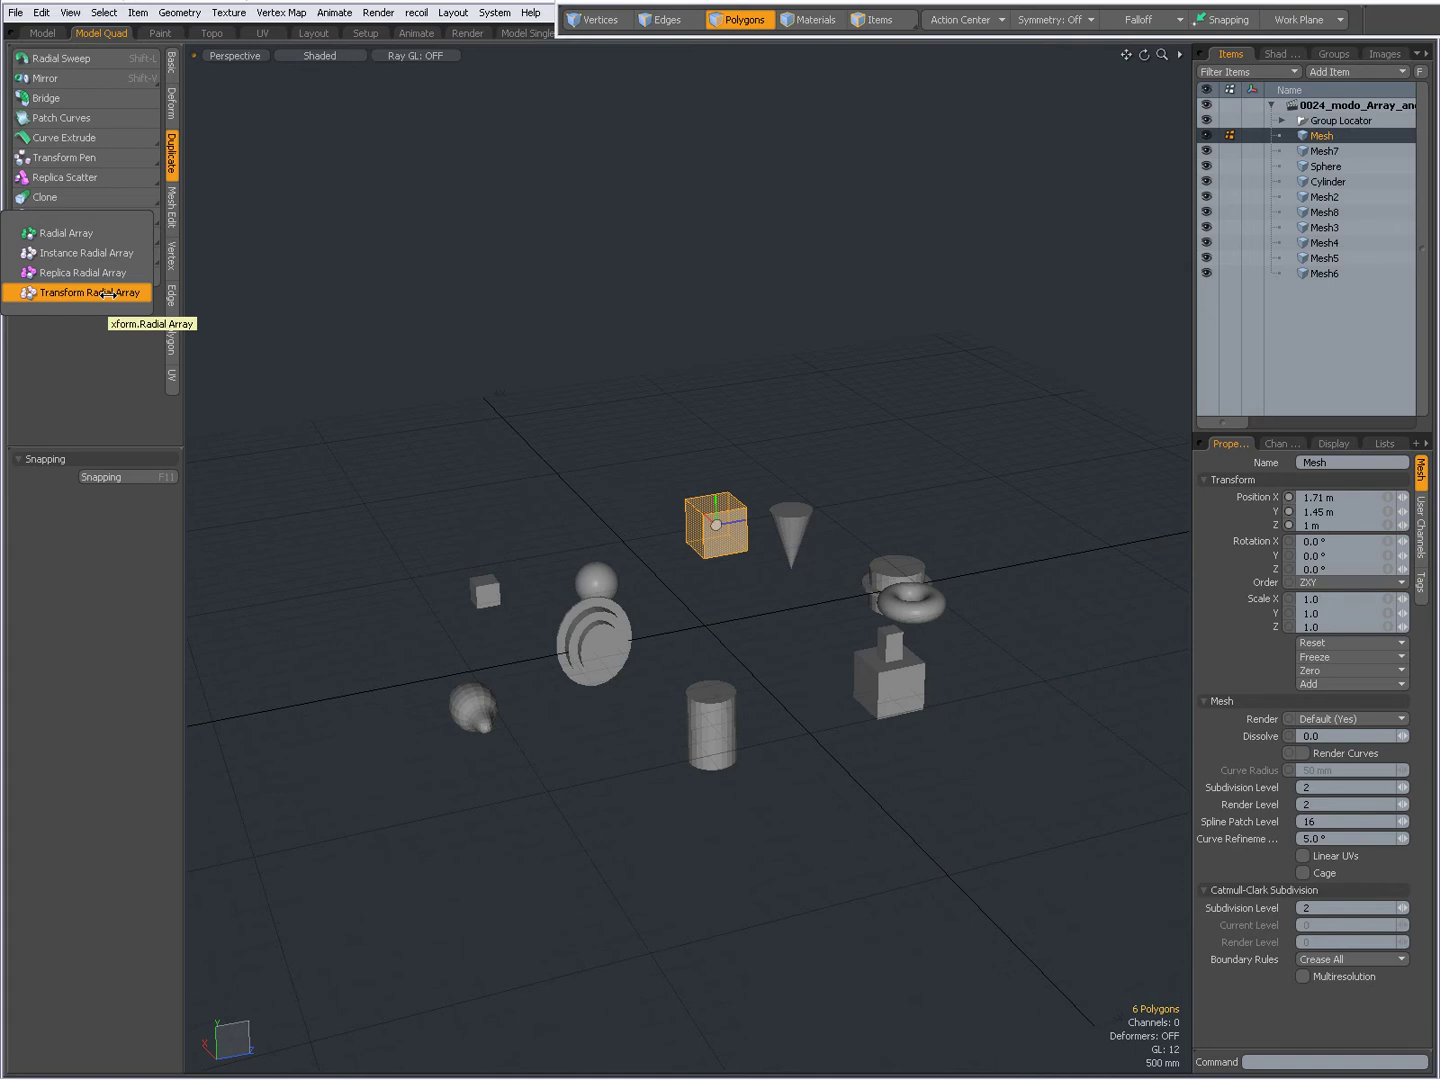
left_click(63, 232)
left_click(404, 373)
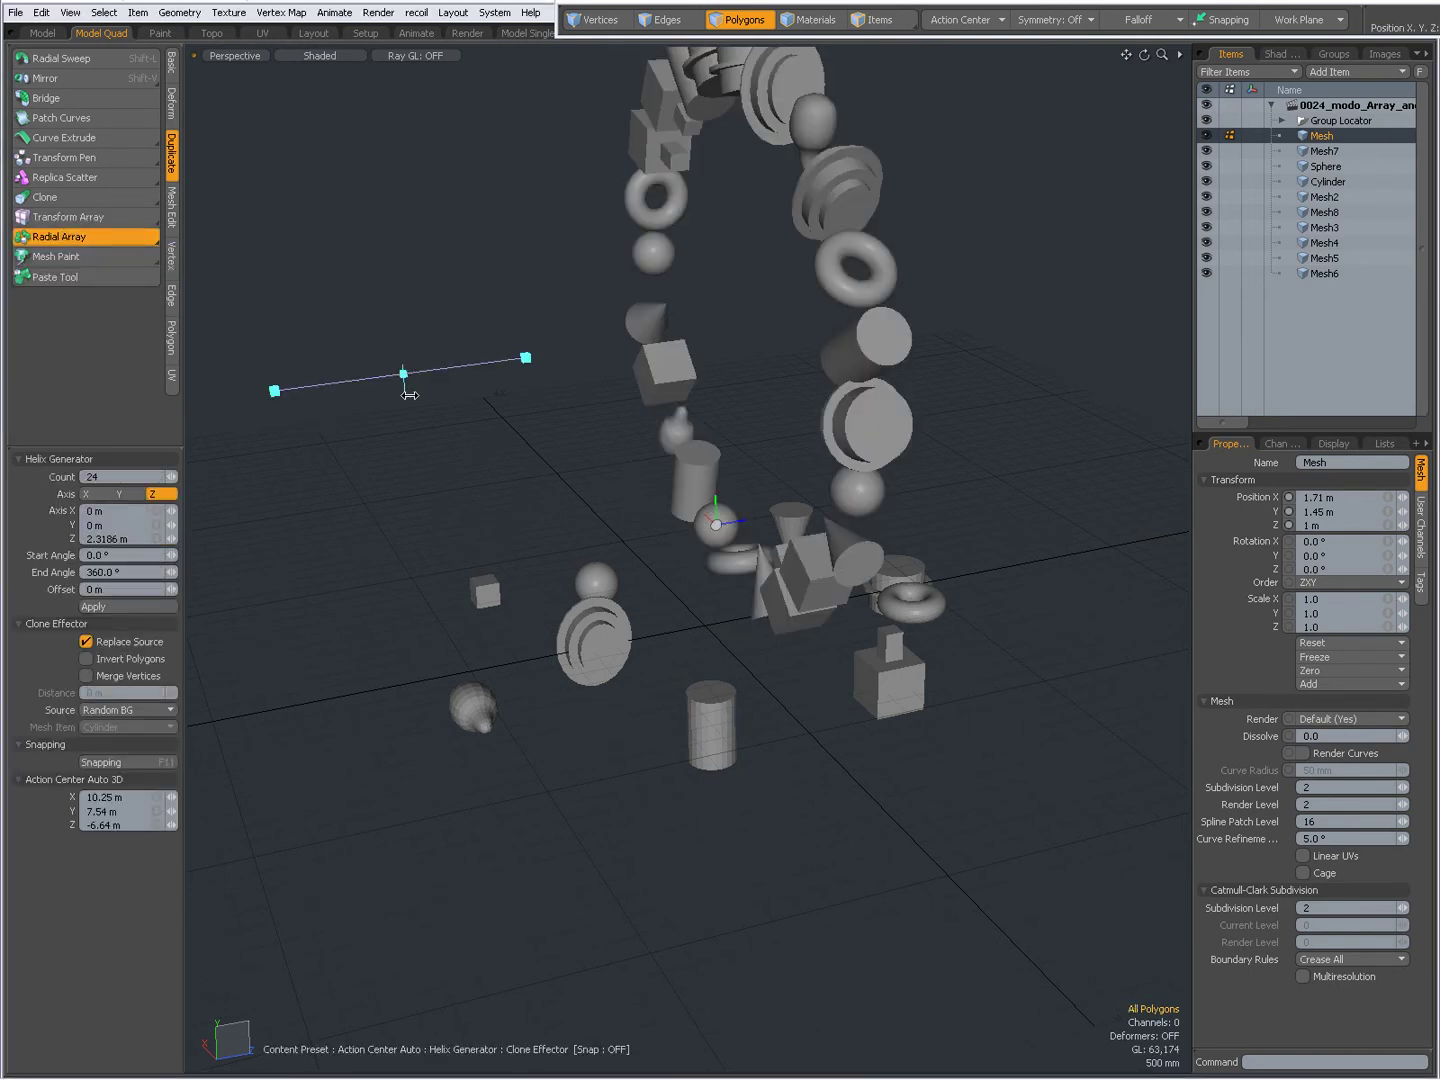
key("alt")
left_click_drag(607, 589, 697, 544, "alt+shift")
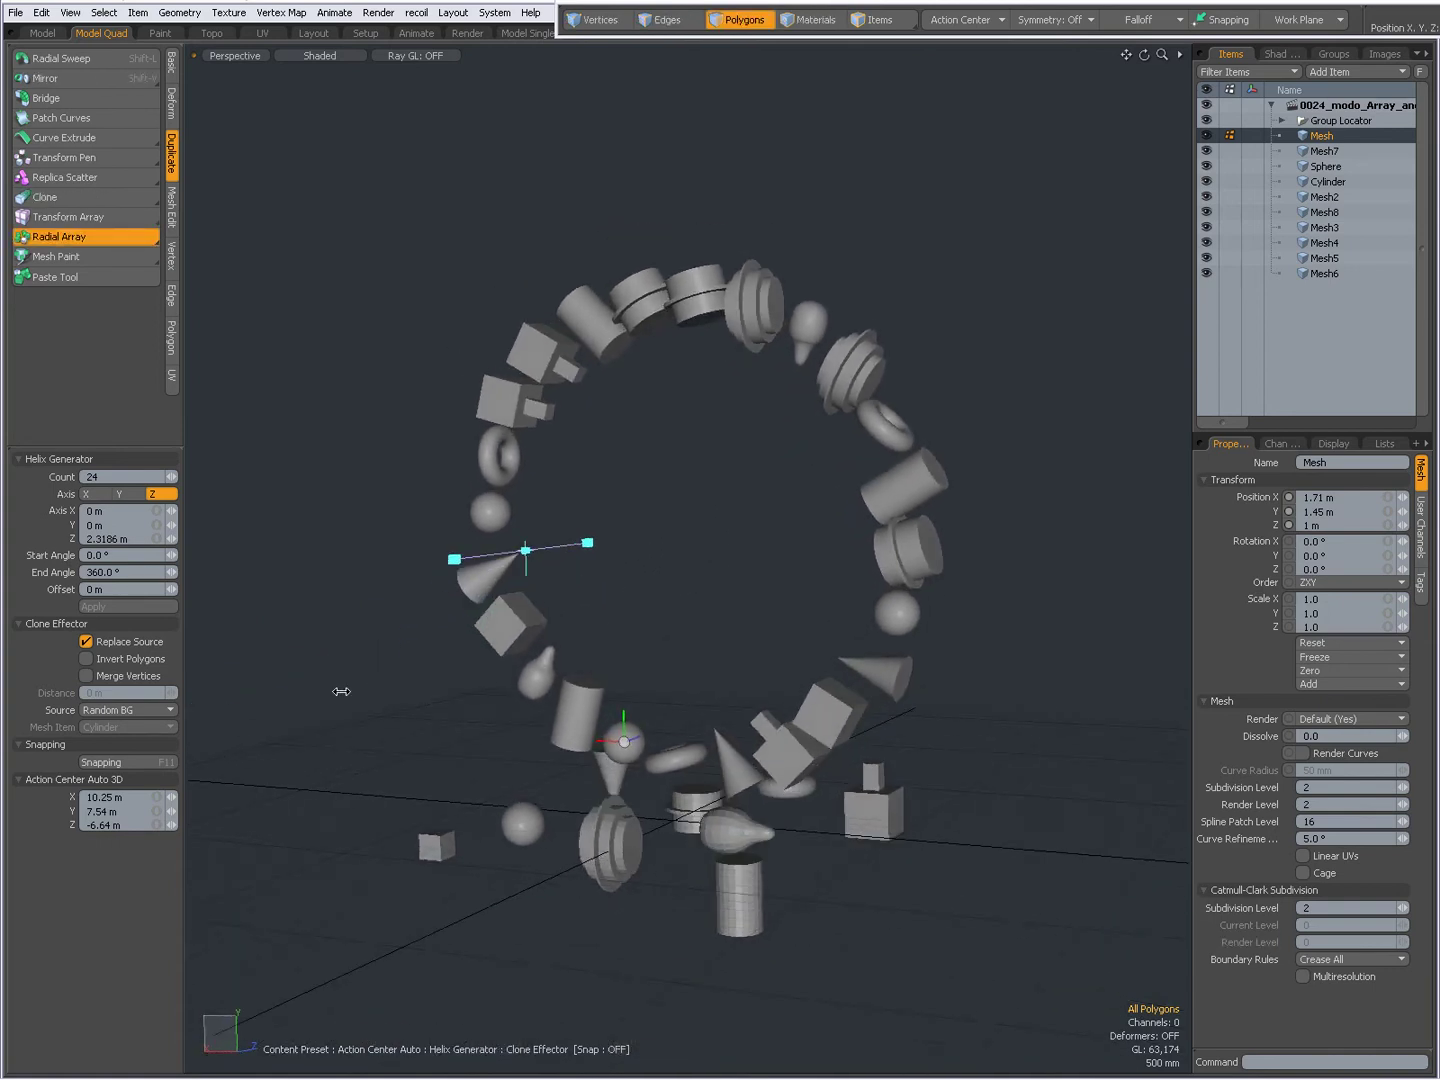
Reset the Clone Effector in the tool pipeline and place the array's centre at about X 0 m, Y 6.22 m, Z -5.8 m
left_click(1384, 443)
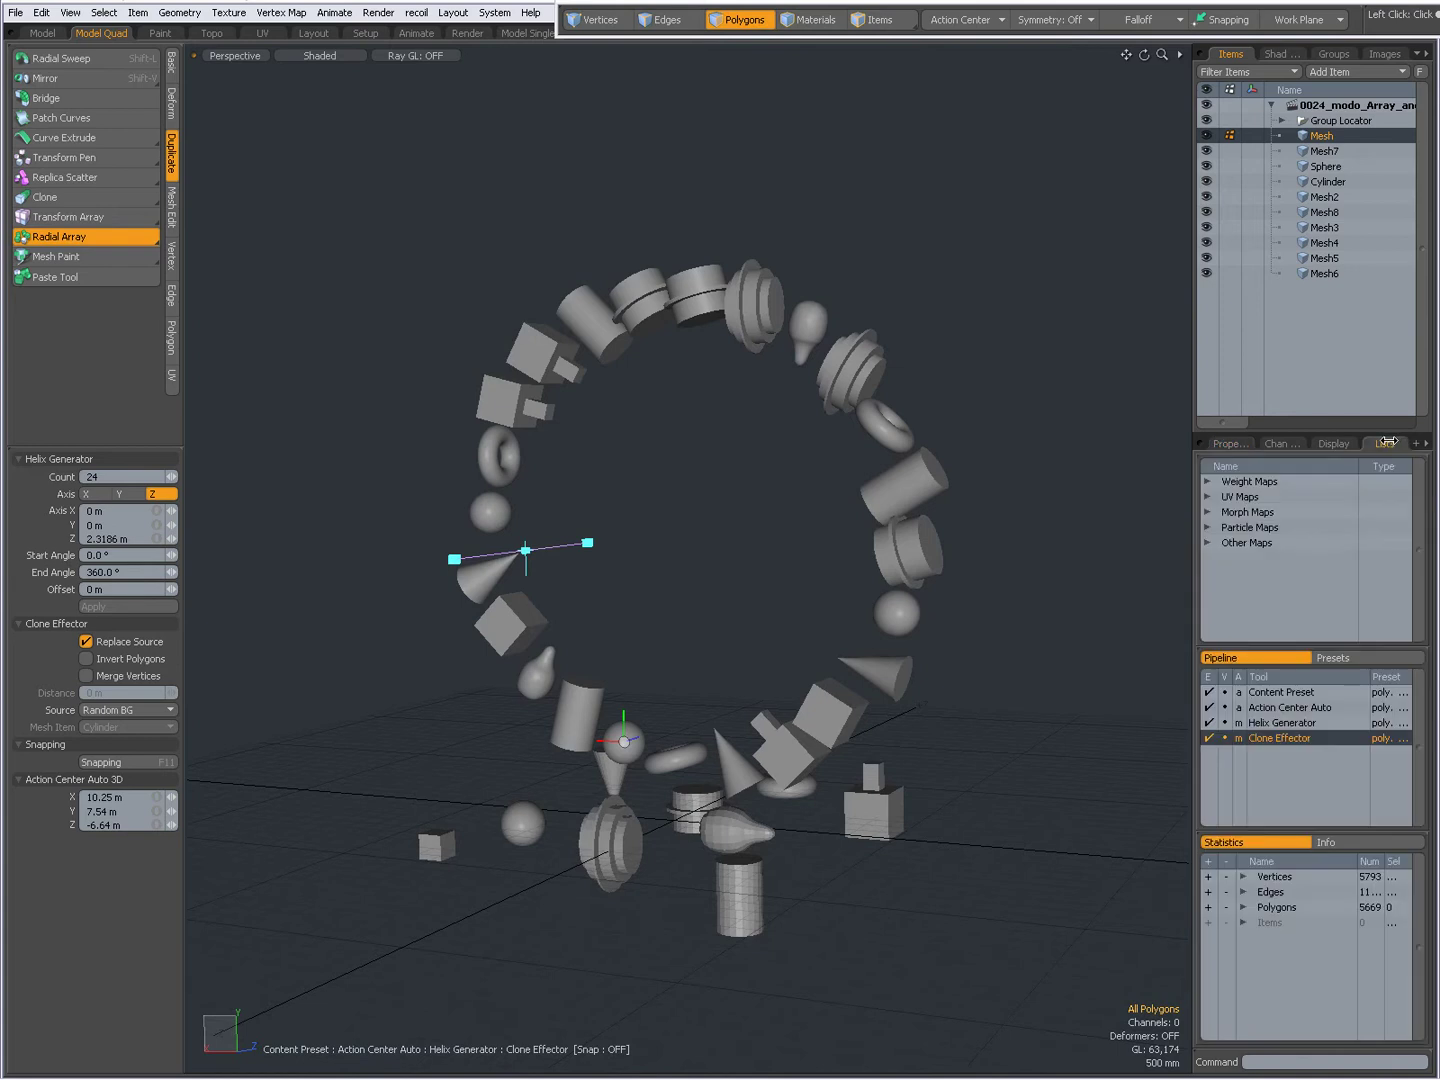
right_click(1263, 737)
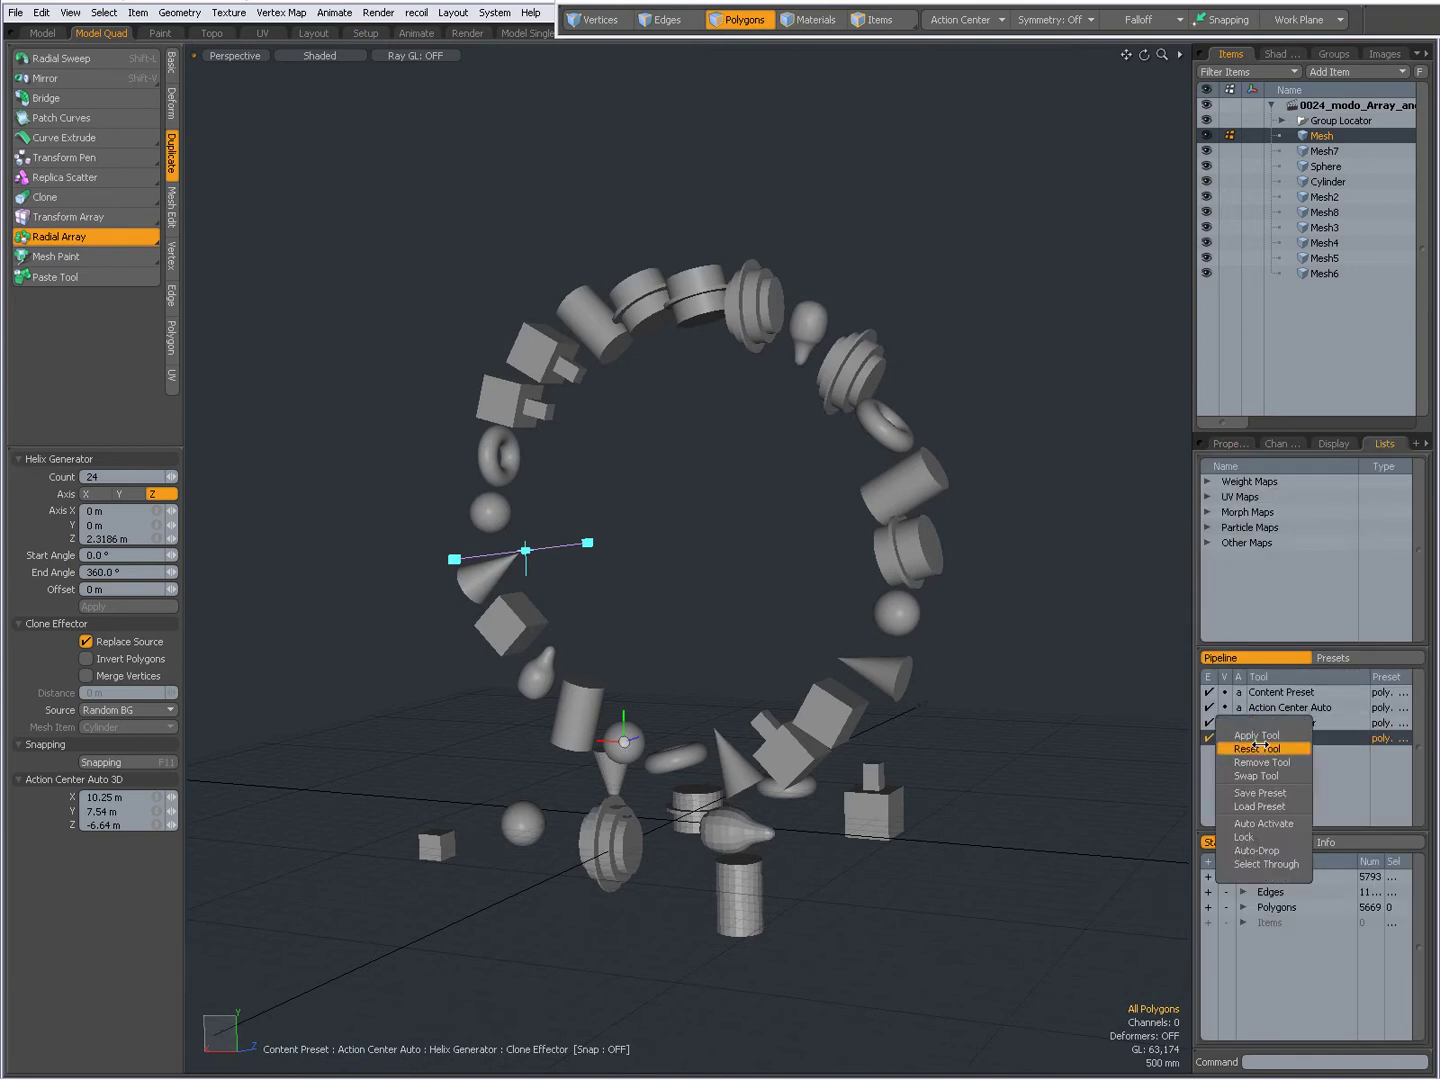
left_click(1256, 734)
mouse_move(920, 616)
left_mouse_down("alt")
mouse_move(985, 646)
mouse_move(781, 614)
left_mouse_up("alt")
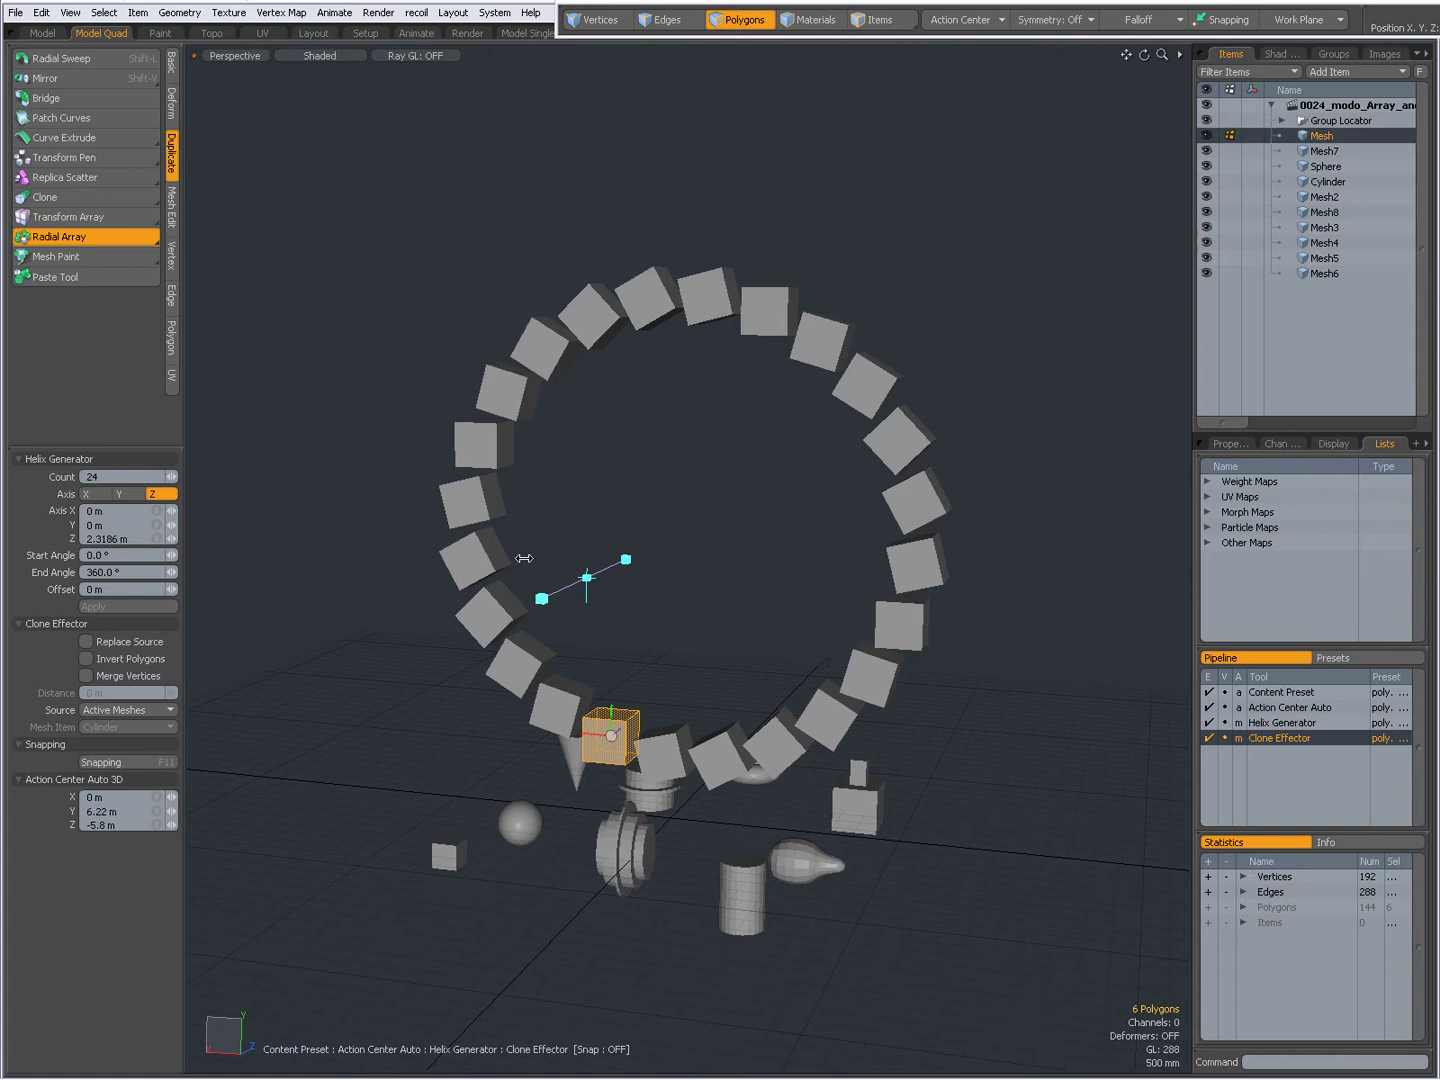
Set the radial array's count to 2 and raise it to 10
left_click_drag(818, 659, 598, 669, "alt")
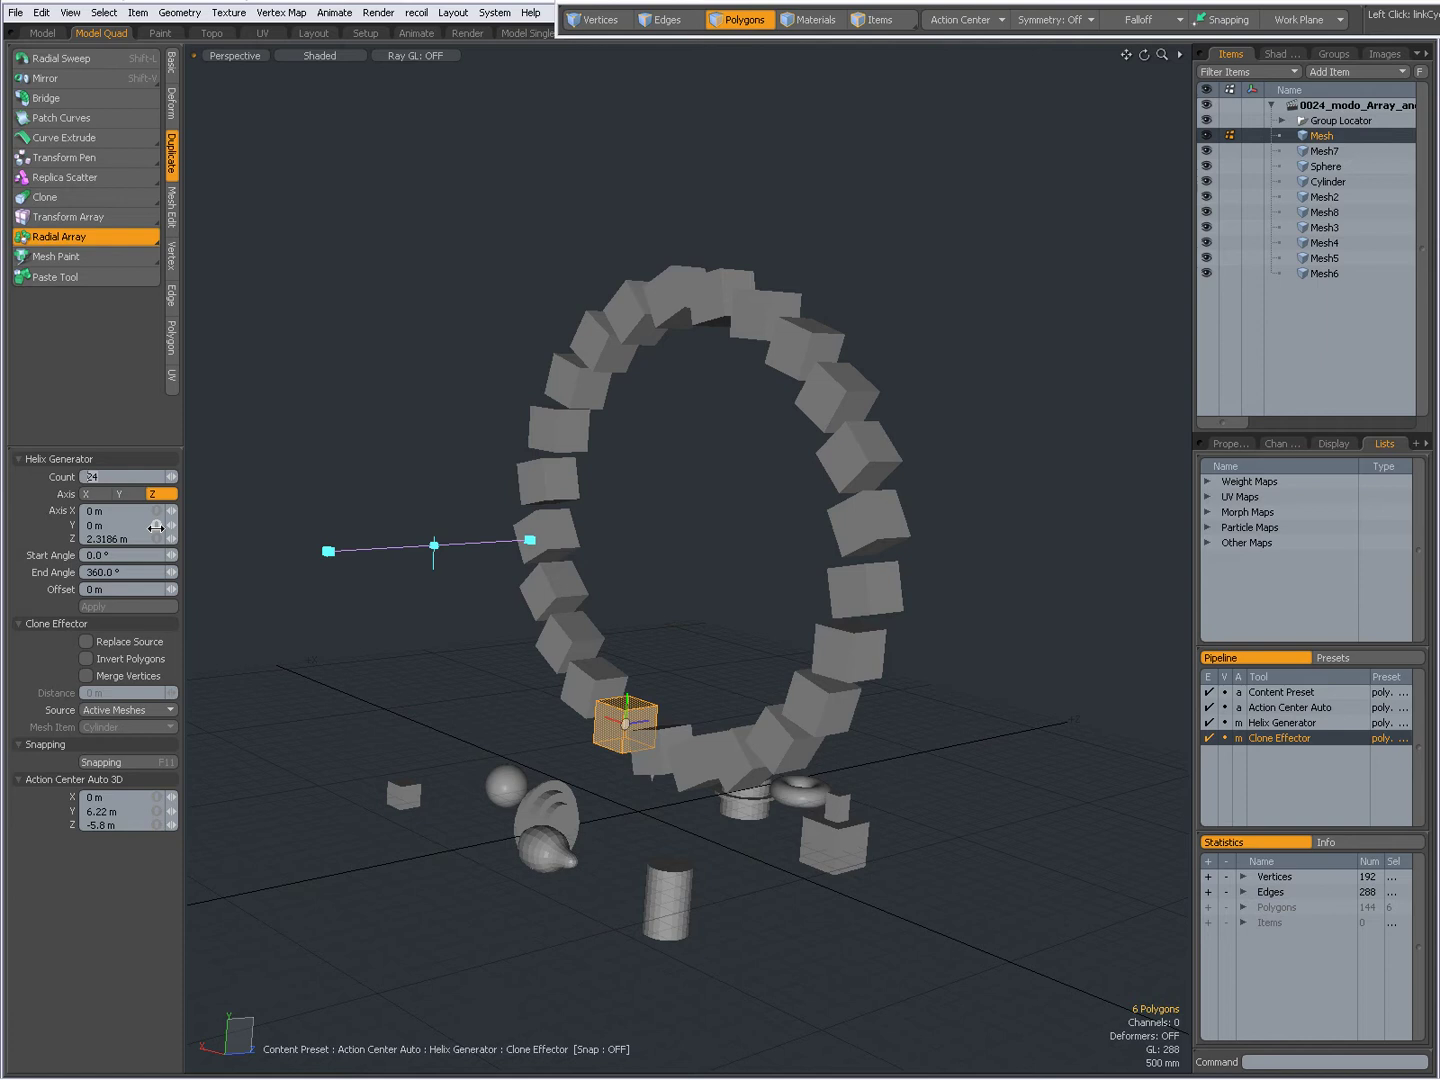
type("2")
key("Return")
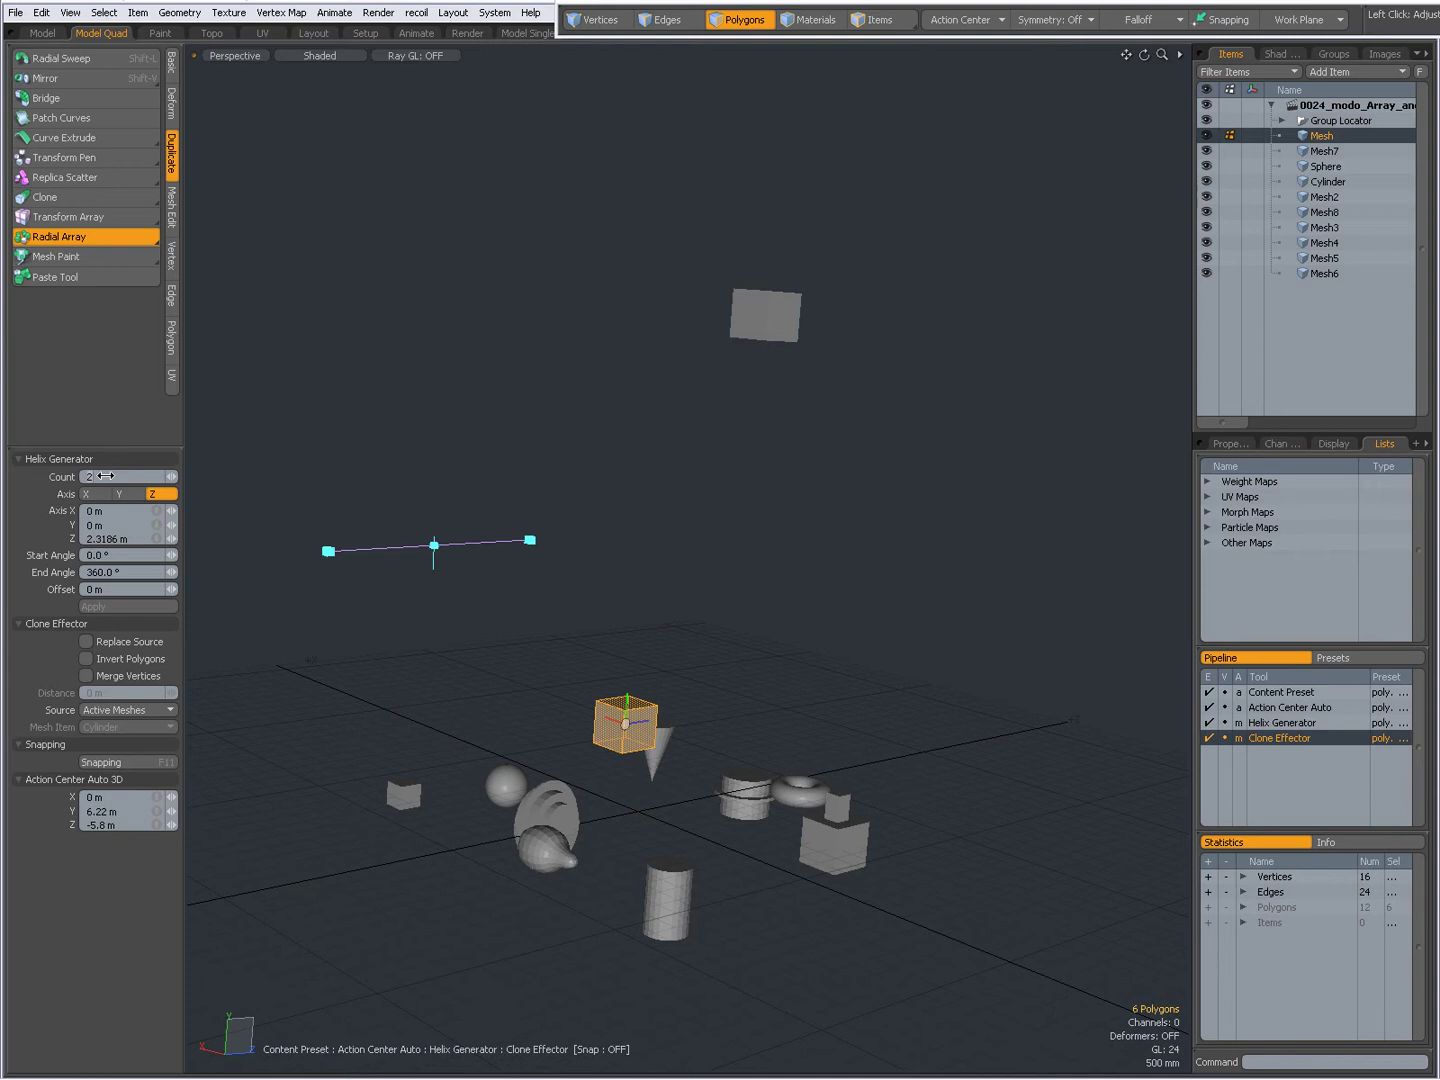
type("10")
key("Return")
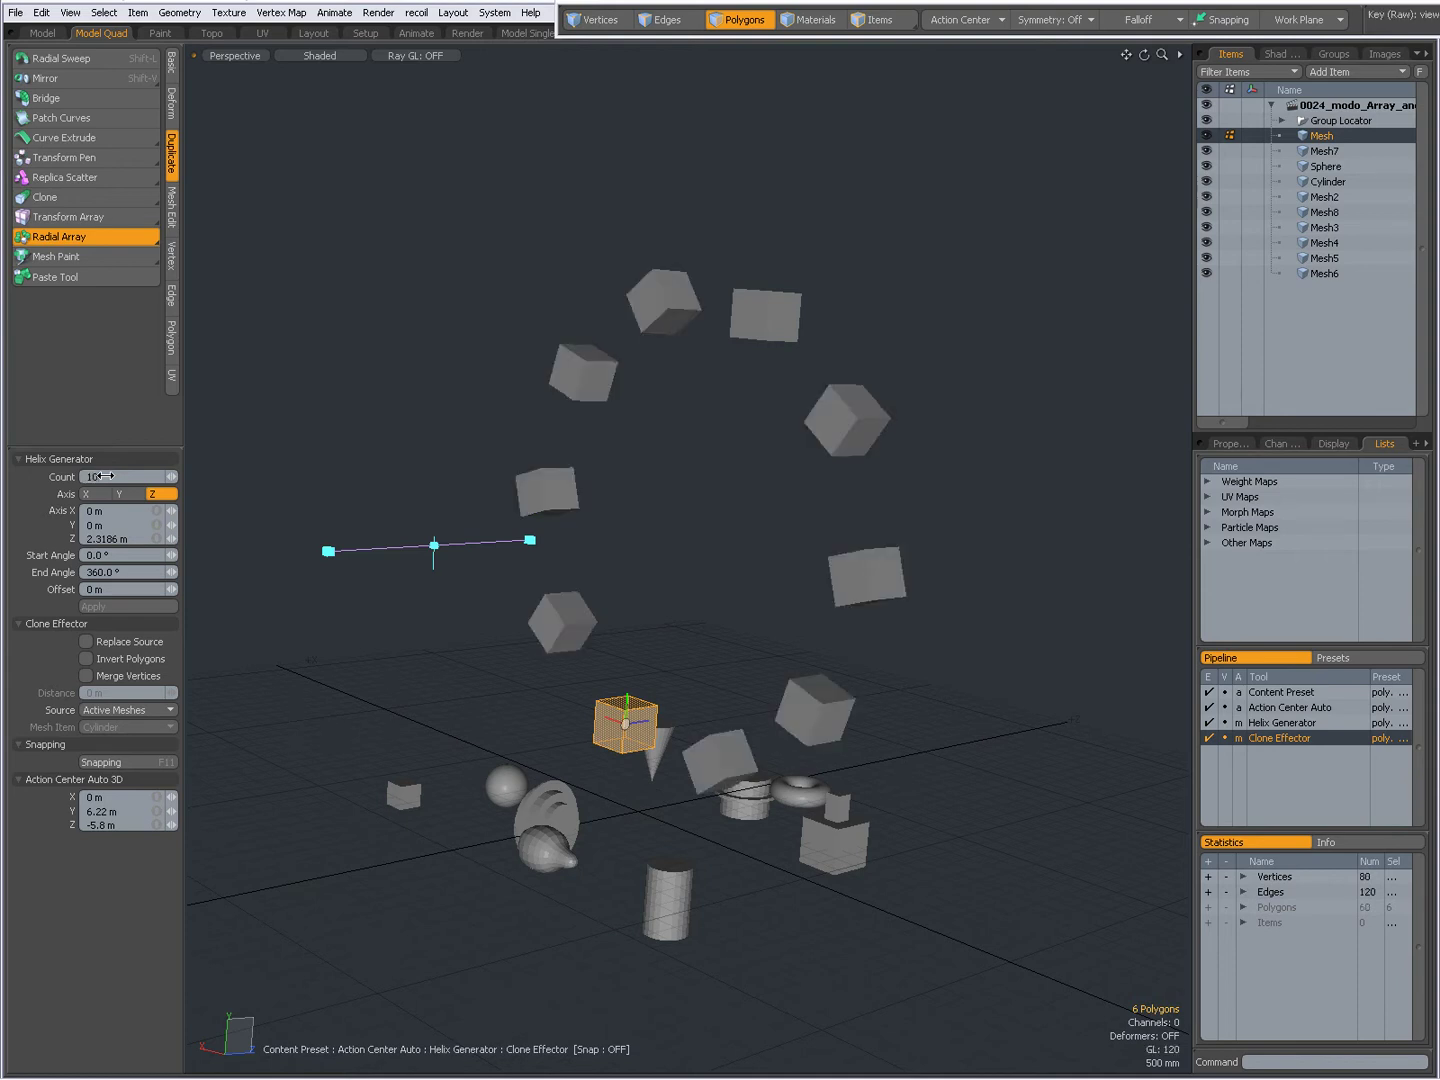
Try the X and Y axes for the radial array and return it to the Z axis
mouse_move(640, 650)
left_mouse_down("alt")
mouse_move(691, 665)
mouse_move(725, 637)
mouse_move(619, 598)
mouse_move(650, 622)
left_mouse_up("alt")
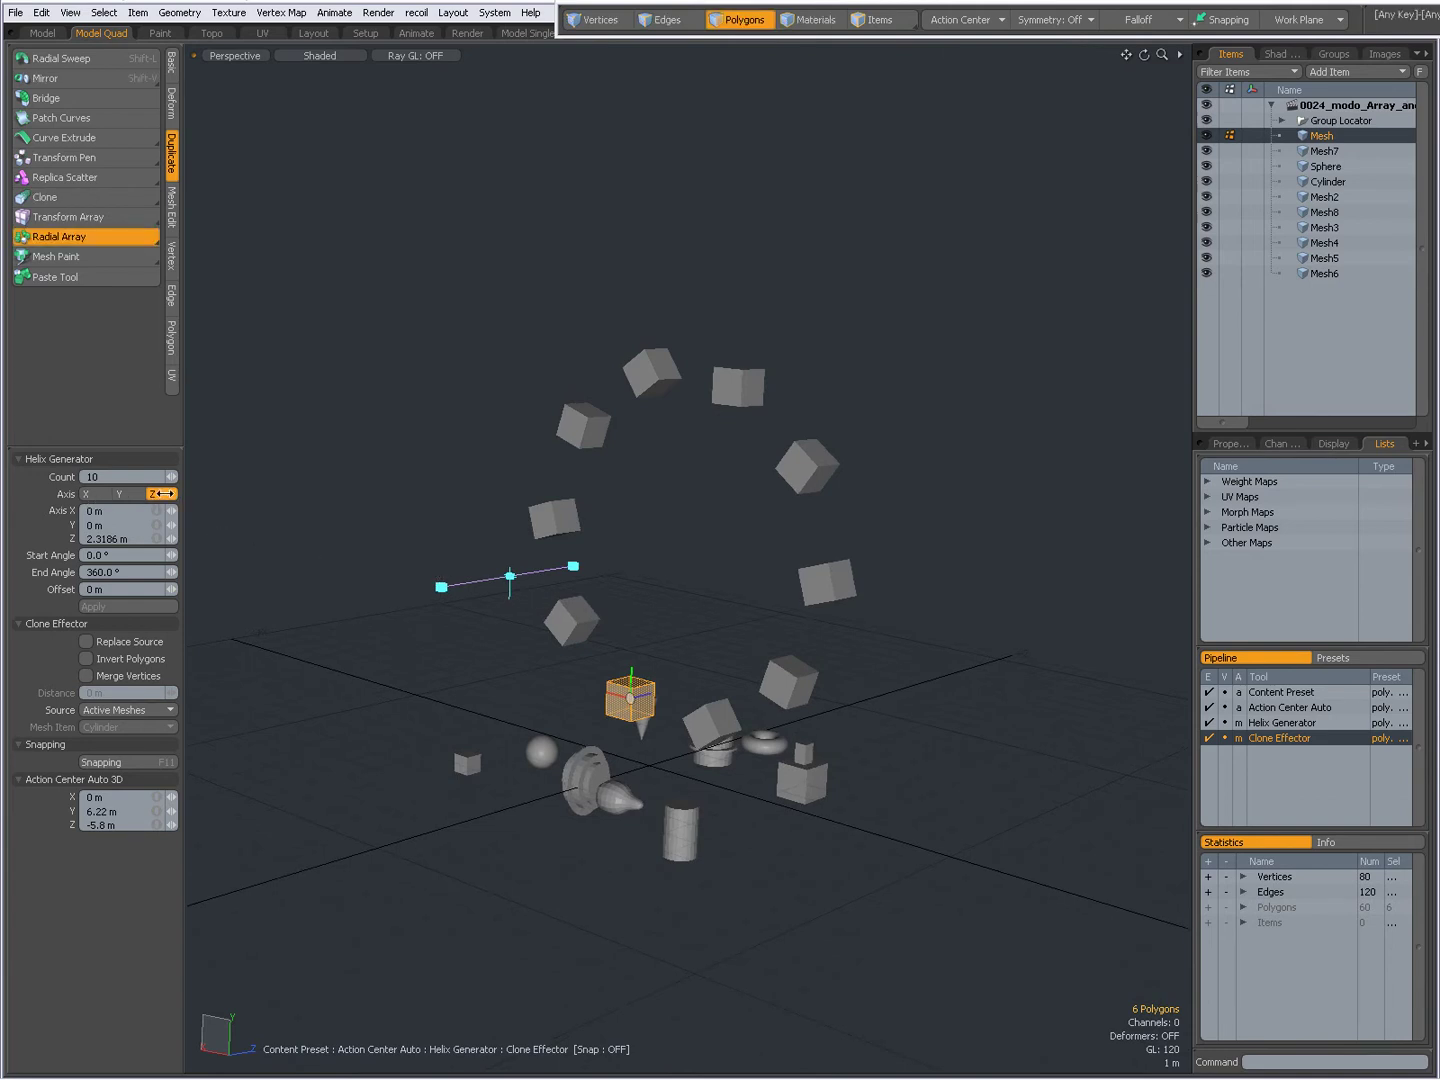
left_click(95, 494)
left_click_drag(650, 592, 571, 589, "ctrl+alt")
mouse_move(572, 589)
left_mouse_down("alt+shift")
mouse_move(615, 604)
mouse_move(580, 601)
left_mouse_up("alt+shift")
left_click(118, 494)
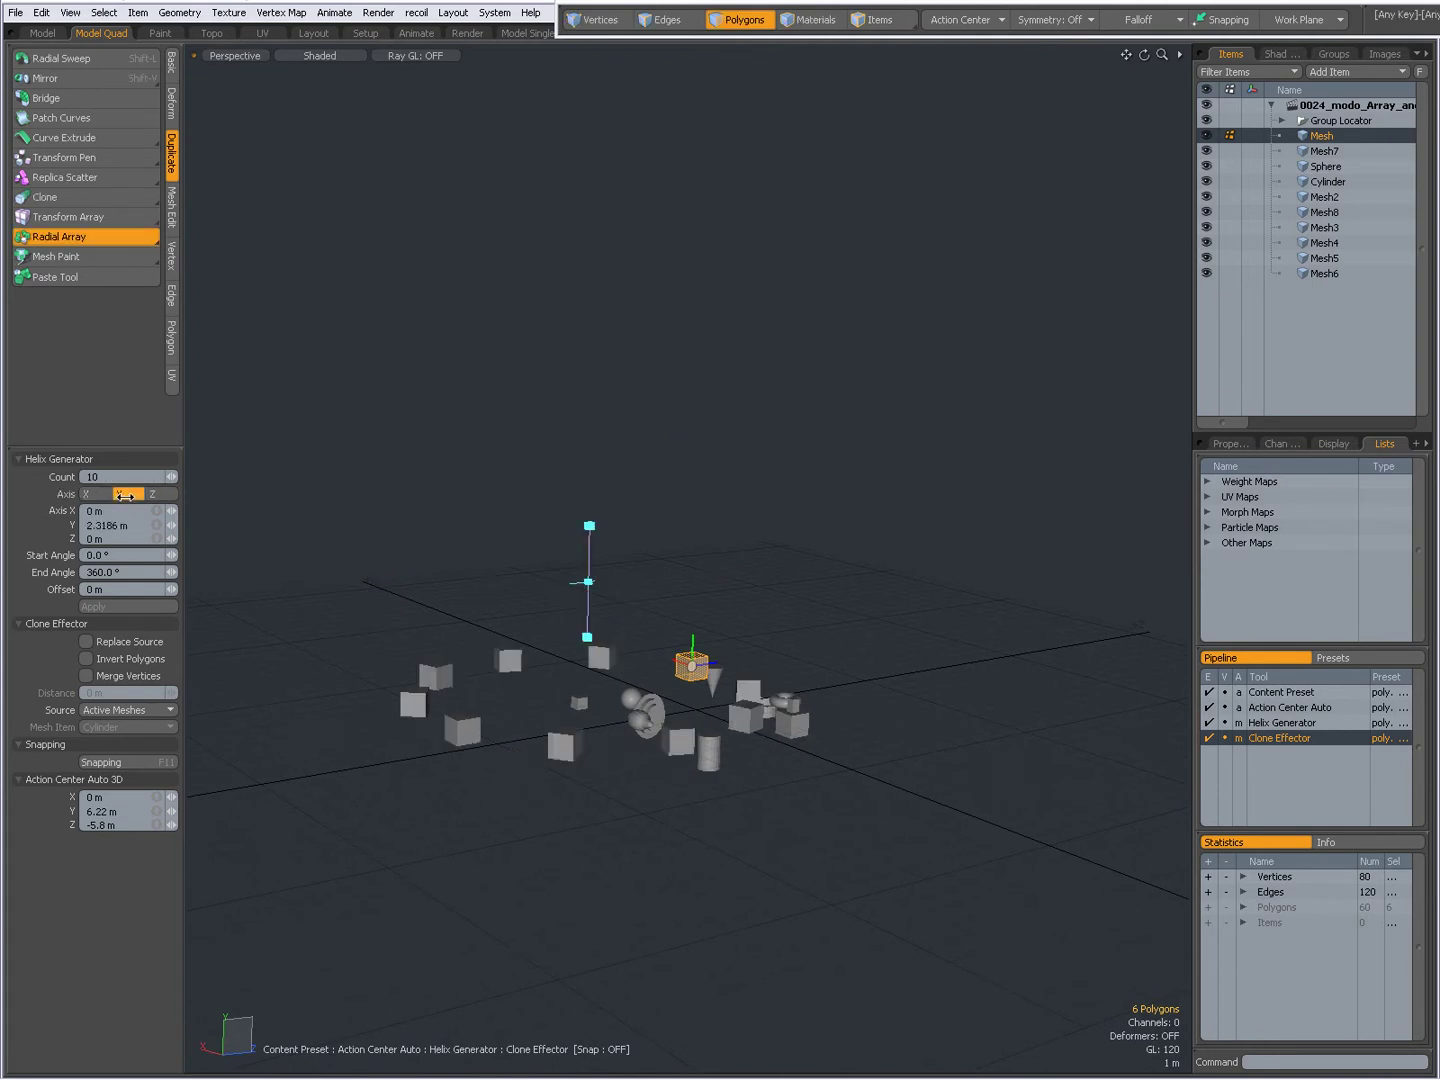
left_click_drag(709, 700, 859, 724, "alt")
left_click(159, 495)
mouse_move(686, 615)
left_mouse_down("ctrl+alt")
mouse_move(720, 625)
mouse_move(677, 589)
left_mouse_up("ctrl+alt")
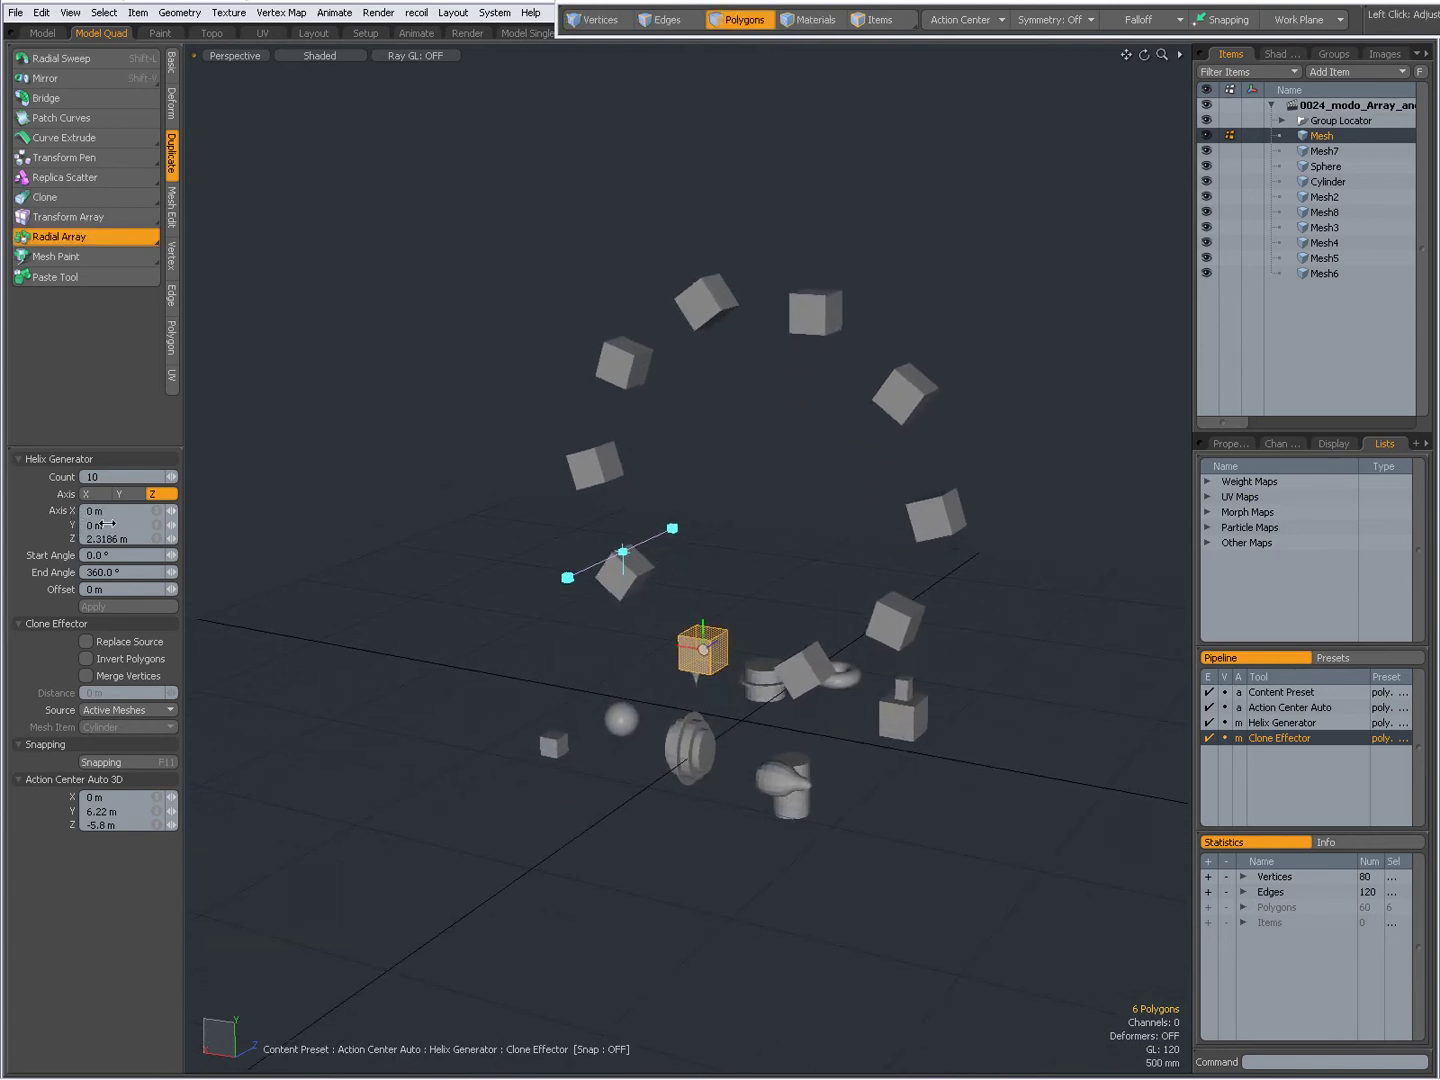
Tilt the array's axis to about Y 240 mm and Z 1.8786 m, and set the end angle to 180°
key("alt")
mouse_move(796, 639)
left_mouse_down("alt")
mouse_move(566, 633)
mouse_move(446, 537)
mouse_move(464, 499)
mouse_move(437, 517)
mouse_move(452, 536)
mouse_move(440, 546)
left_mouse_up("alt")
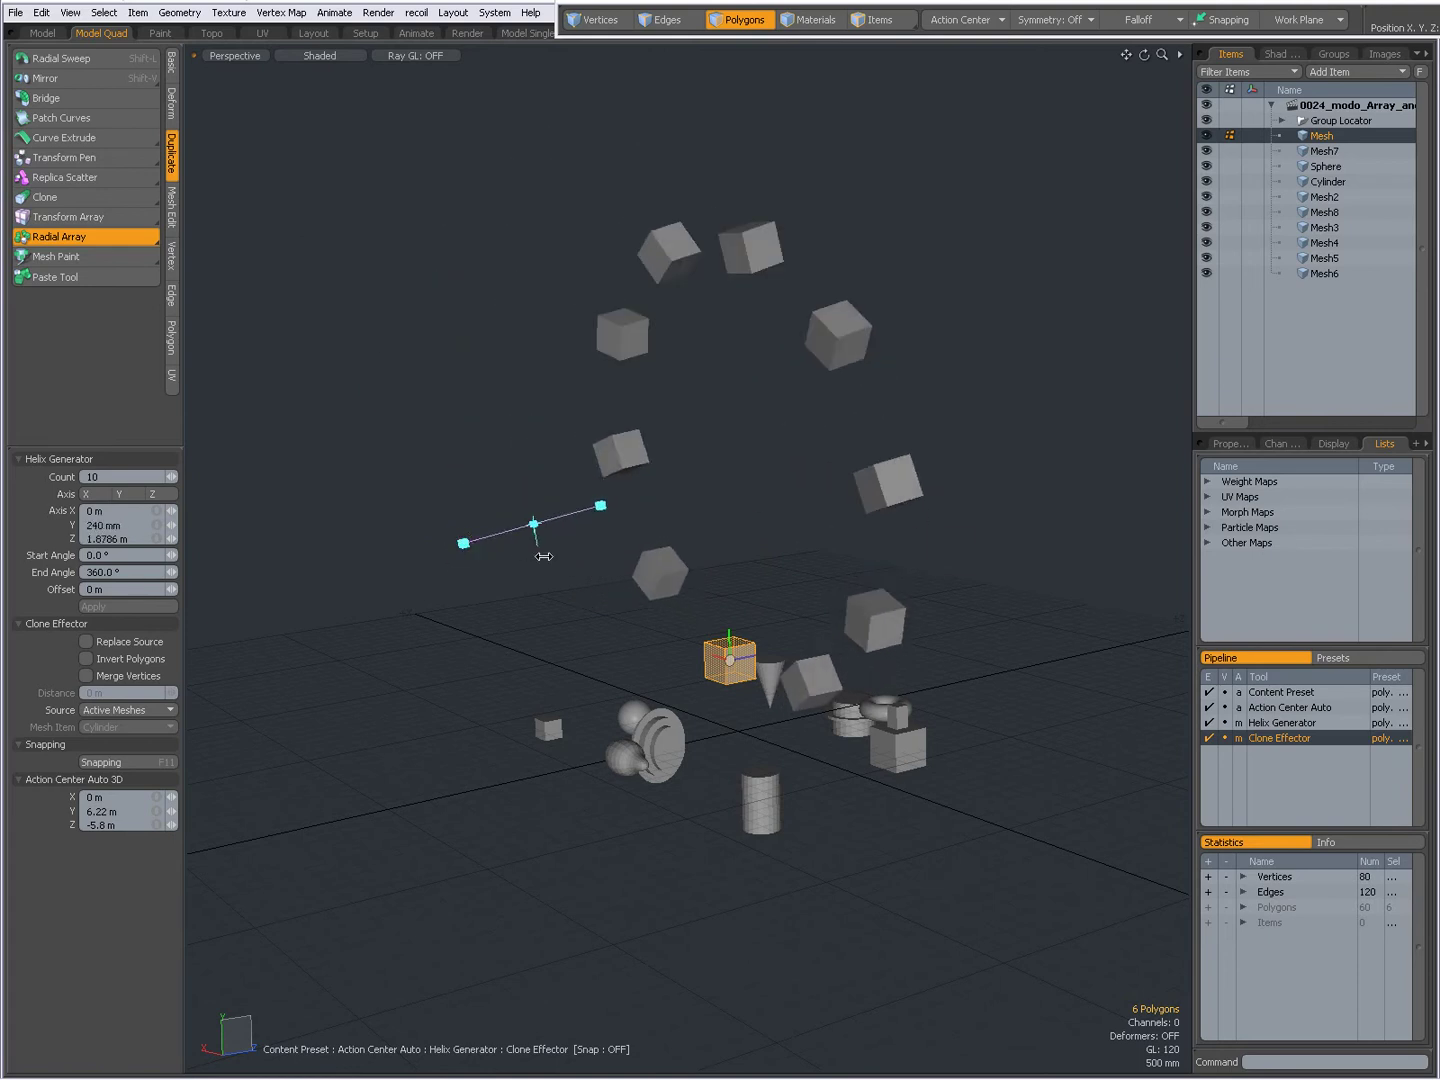
left_click_drag(541, 588, 360, 585, "alt")
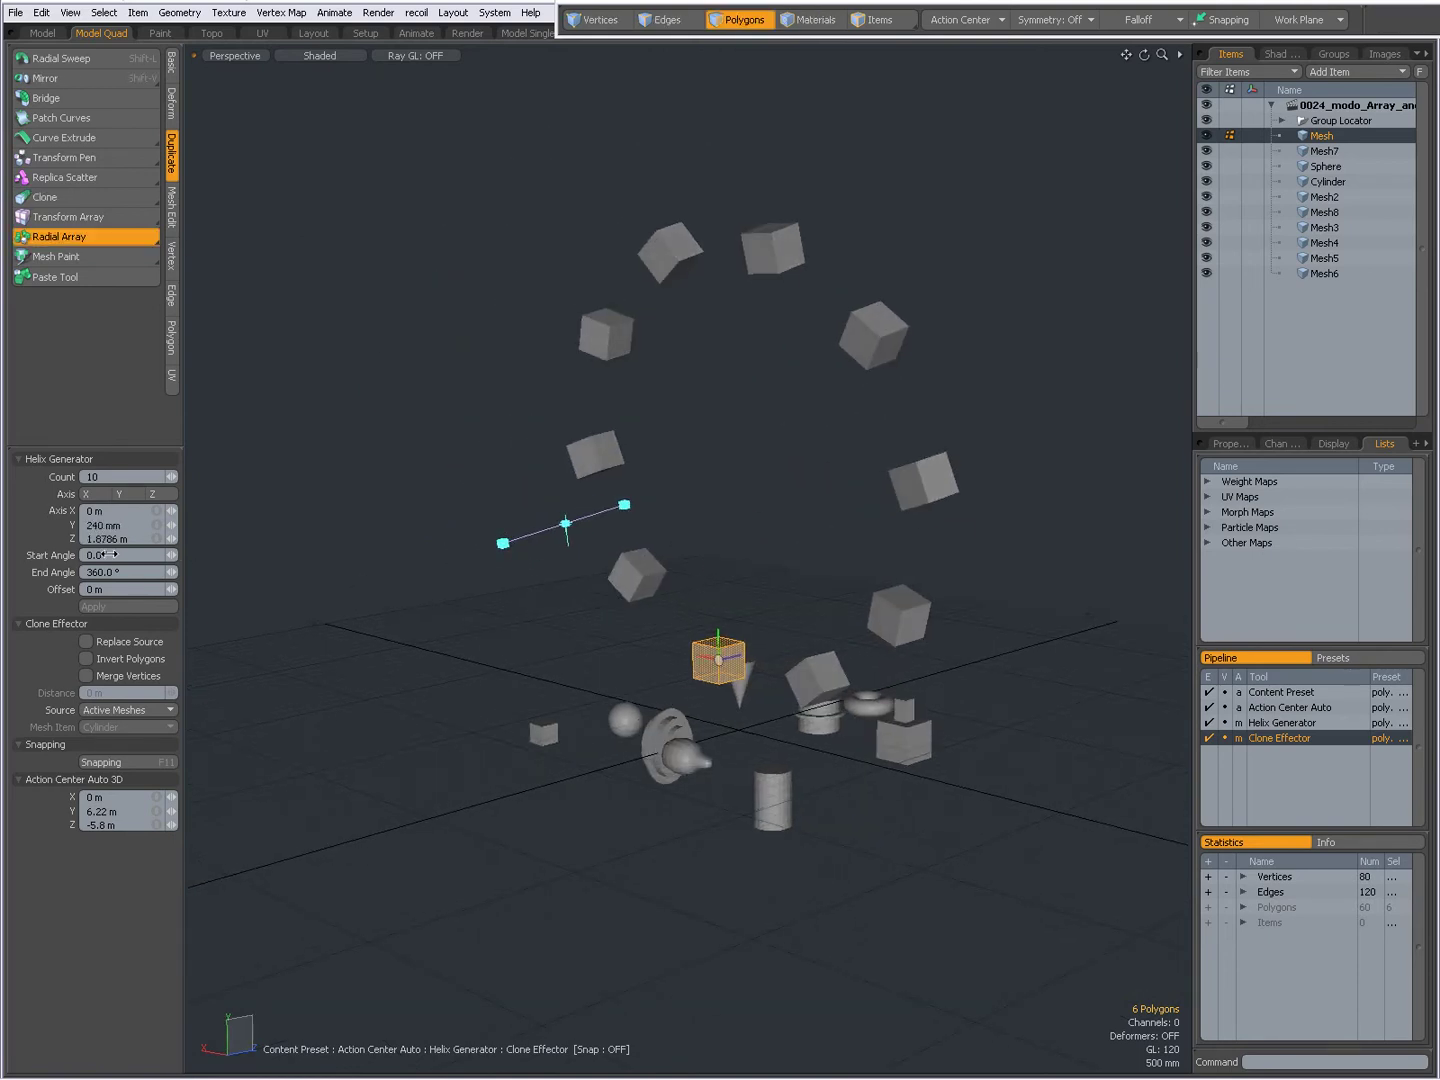
left_click(567, 545)
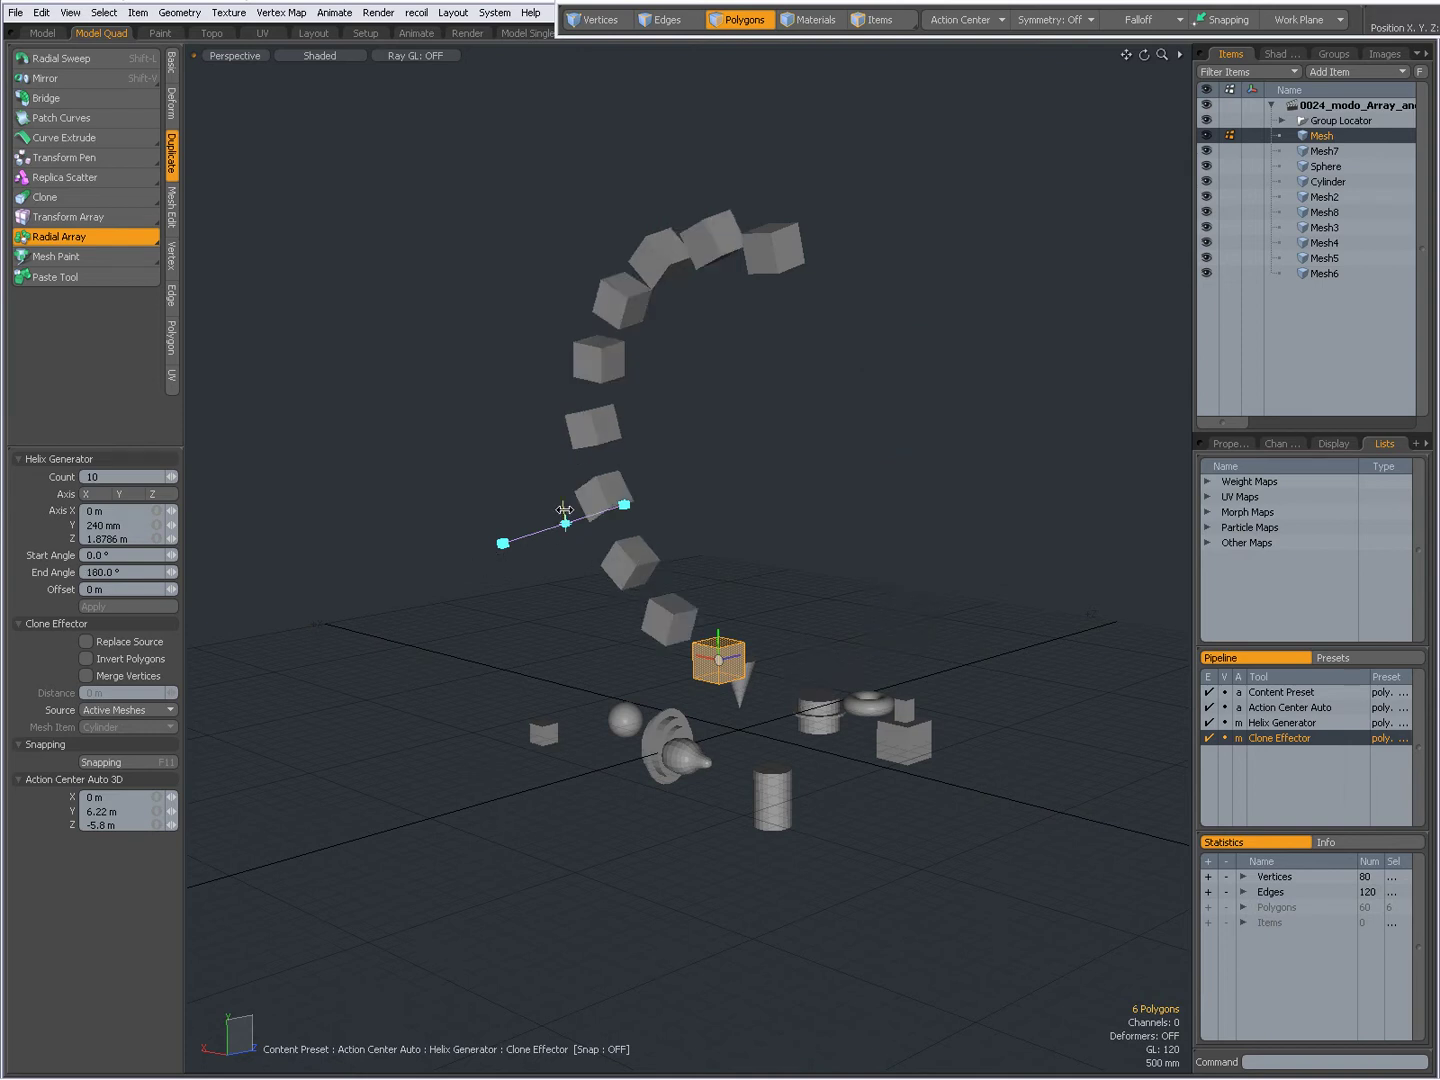
left_click_drag(540, 607, 668, 588, "alt")
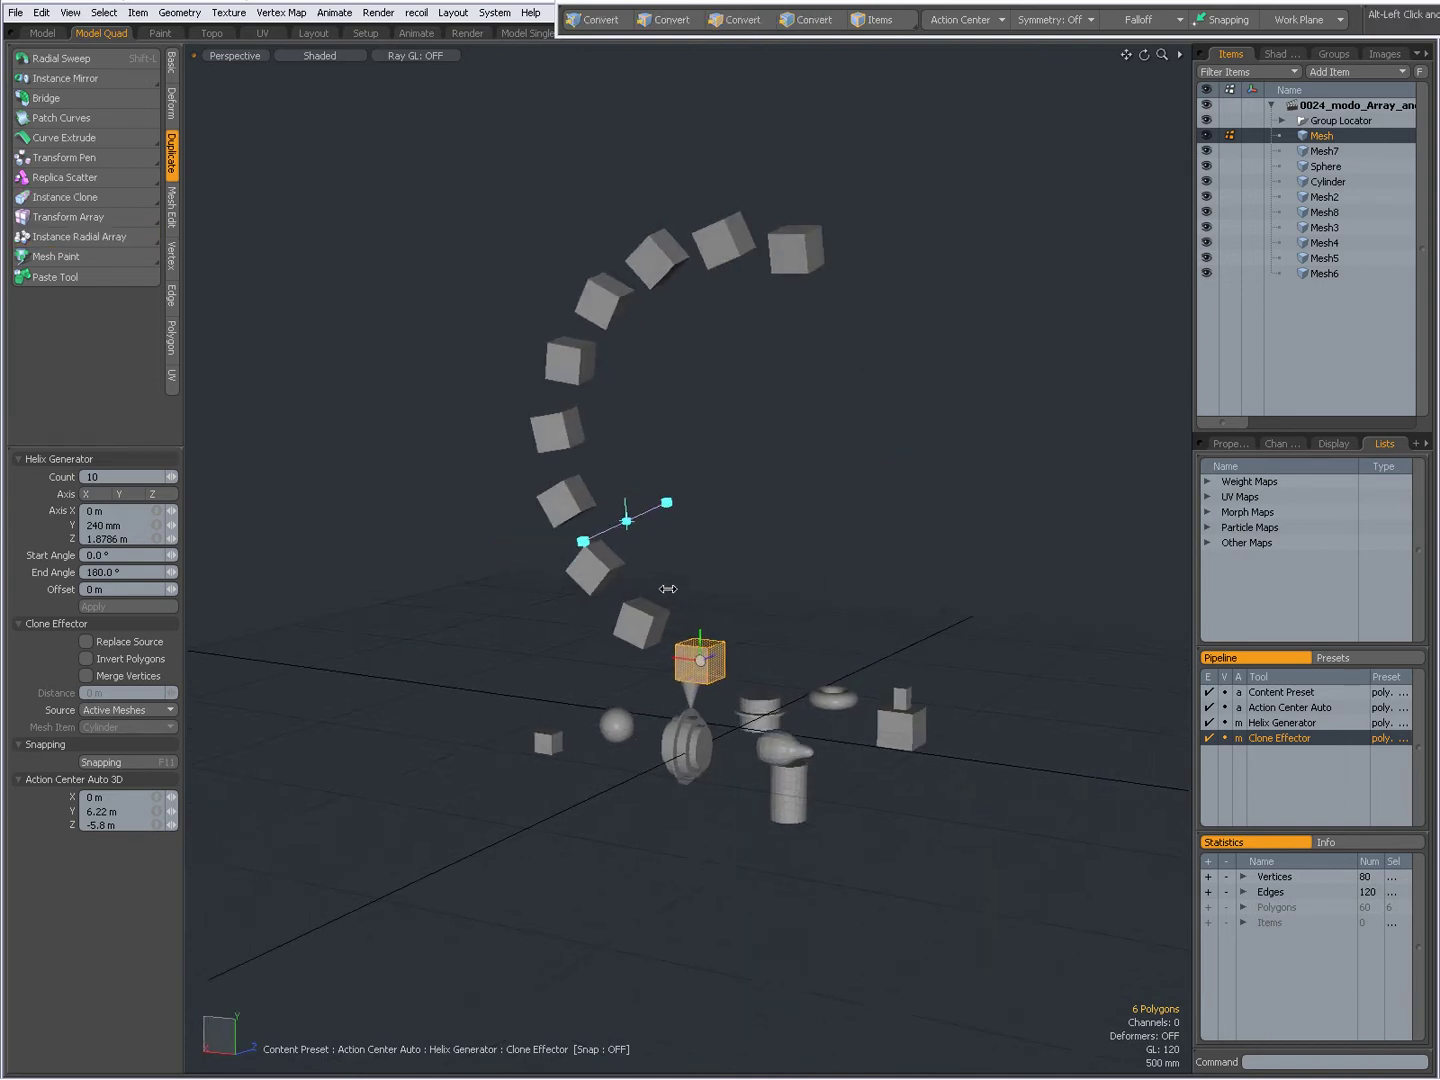
Adjust the start and end angles freehand to about -130° and 167°, and move the array's centre to about X -900 mm, Y 8.06 m
left_click(627, 499)
mouse_move(628, 498)
left_mouse_down()
mouse_move(643, 482)
mouse_move(630, 516)
left_mouse_up()
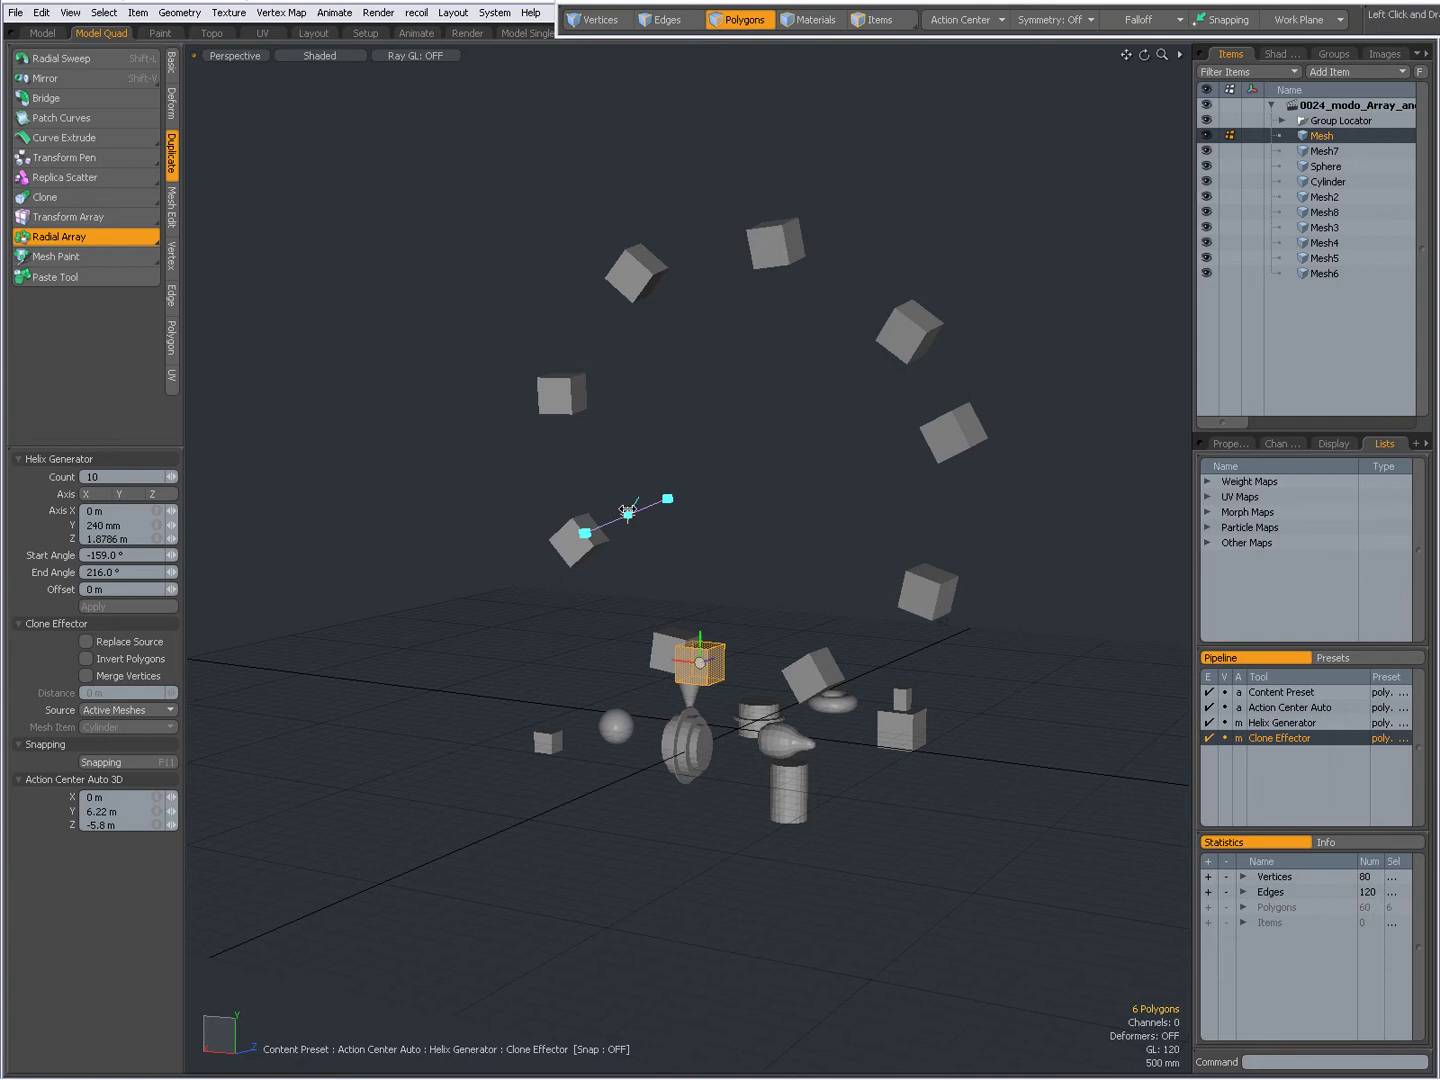
left_click_drag(627, 512, 379, 675)
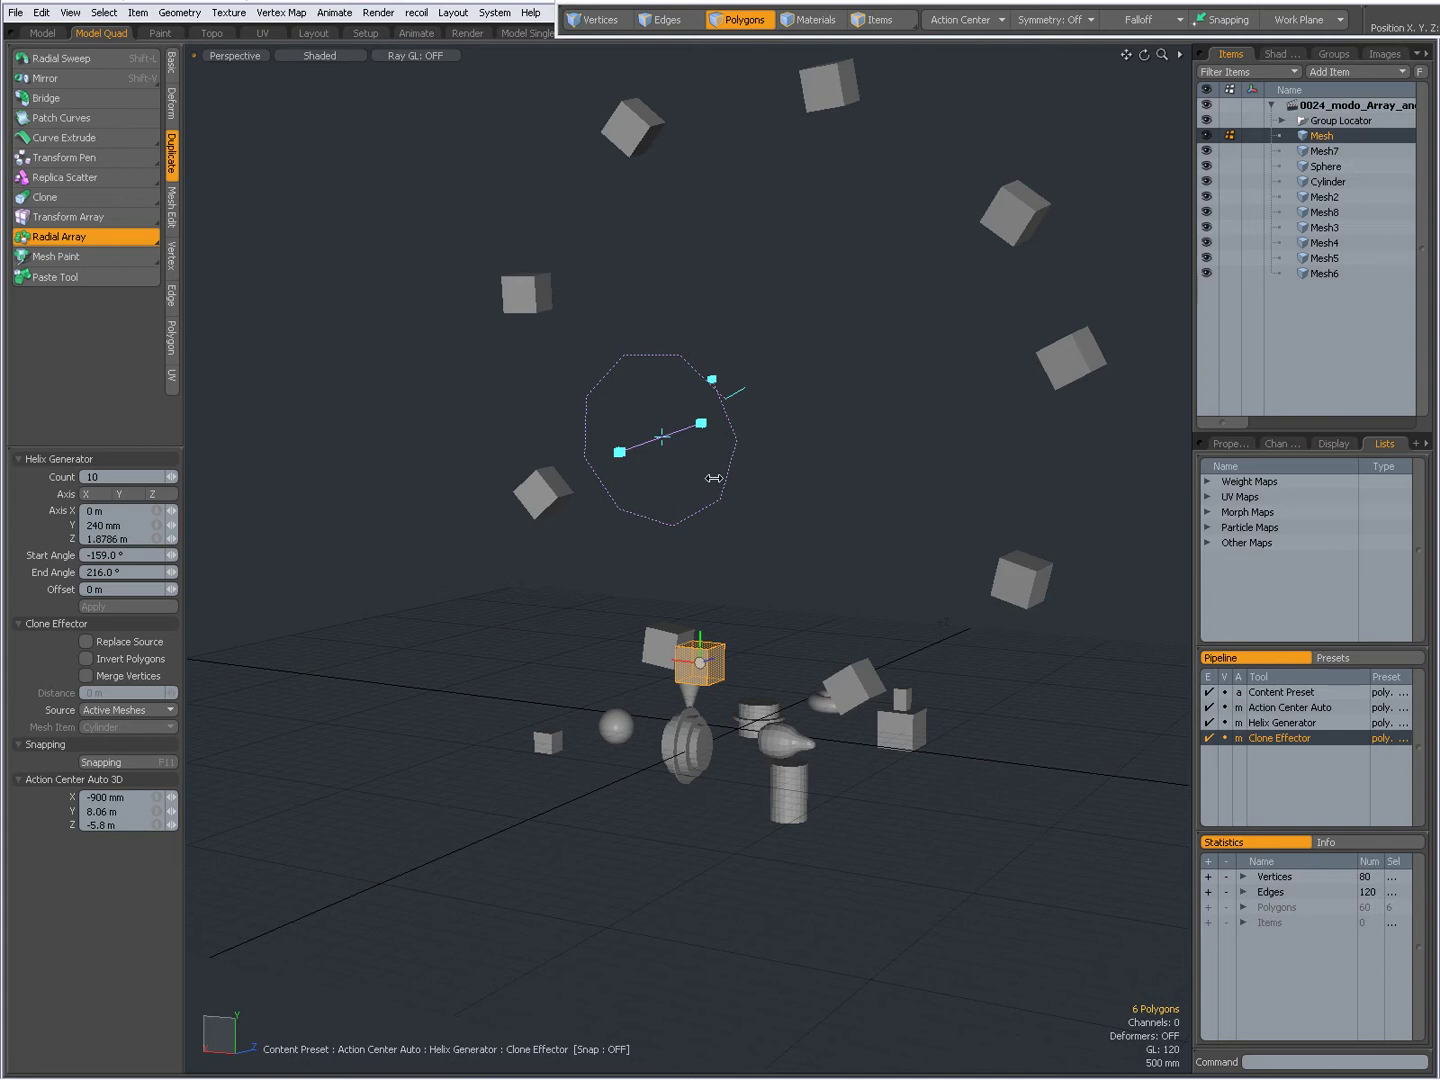
left_click_drag(738, 391, 715, 378)
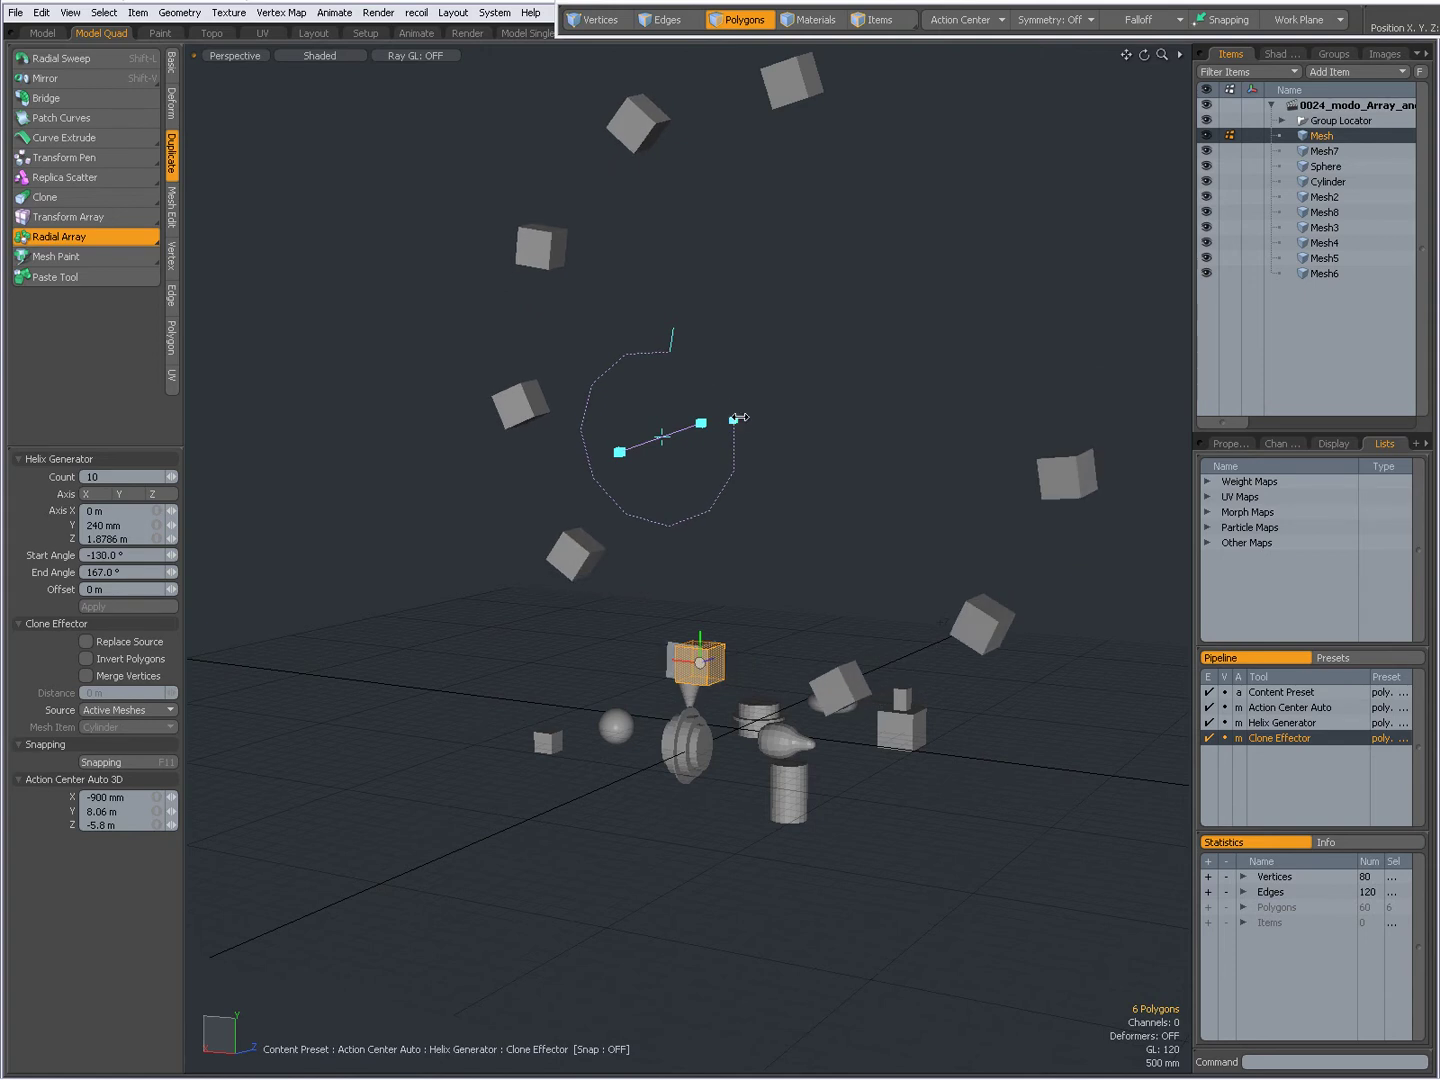
Move the array's centre freehand to about X -1.23 m, Y 8.48 m, Z -5.8 m
left_click_drag(663, 437, 661, 437)
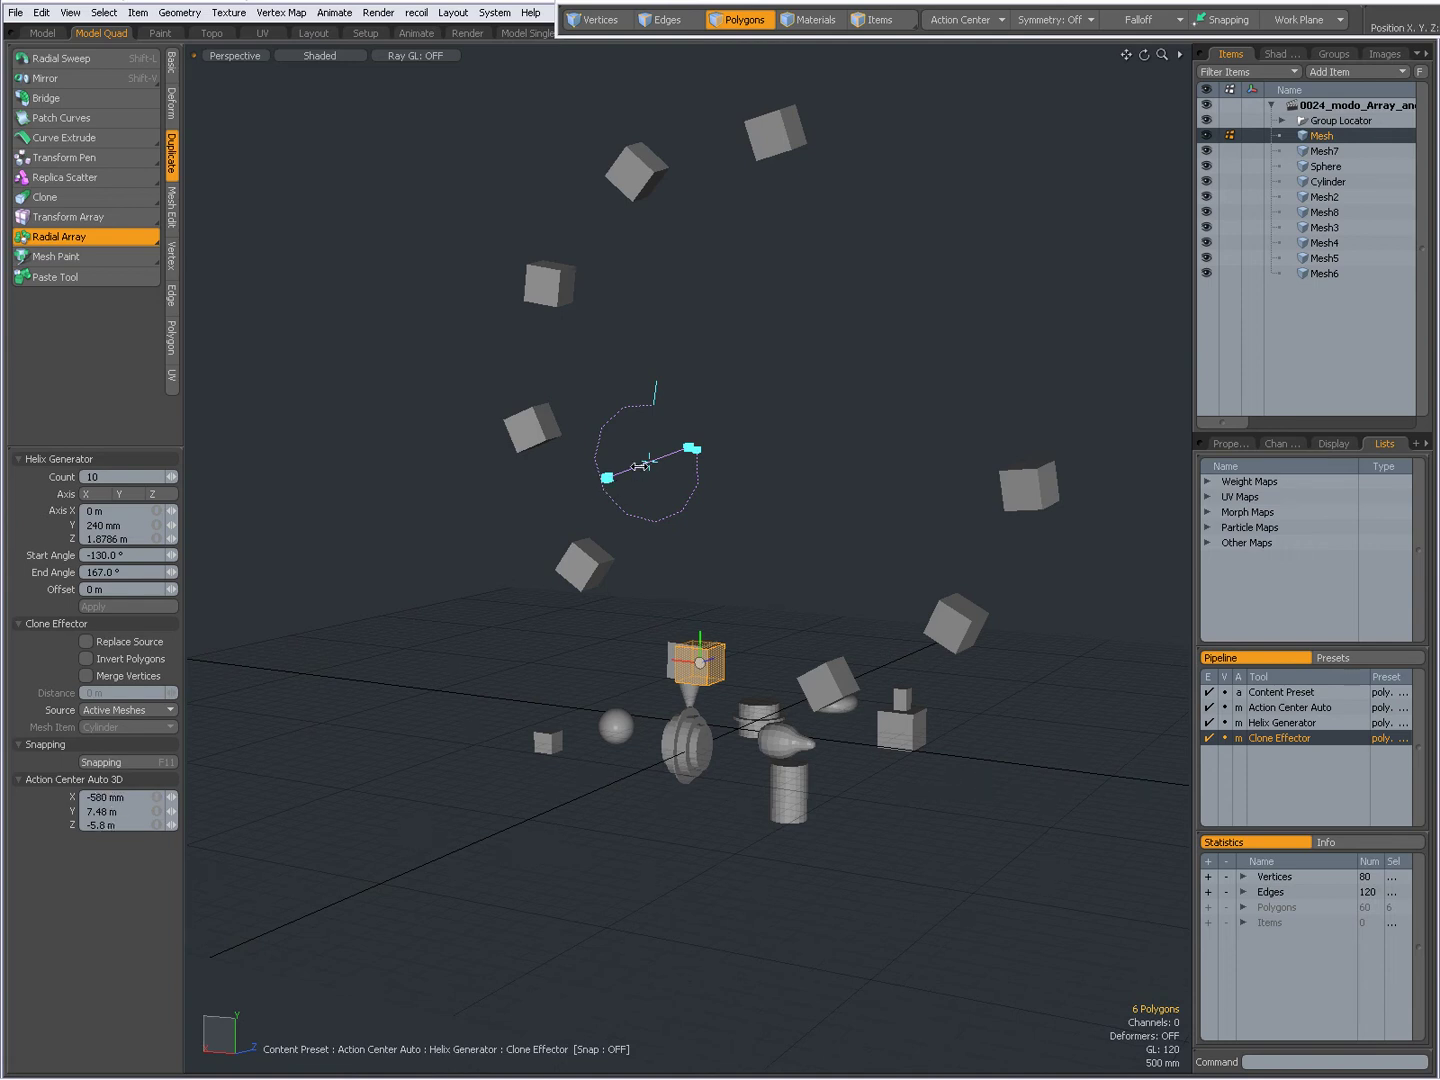
scroll(755, 560, "down", 2)
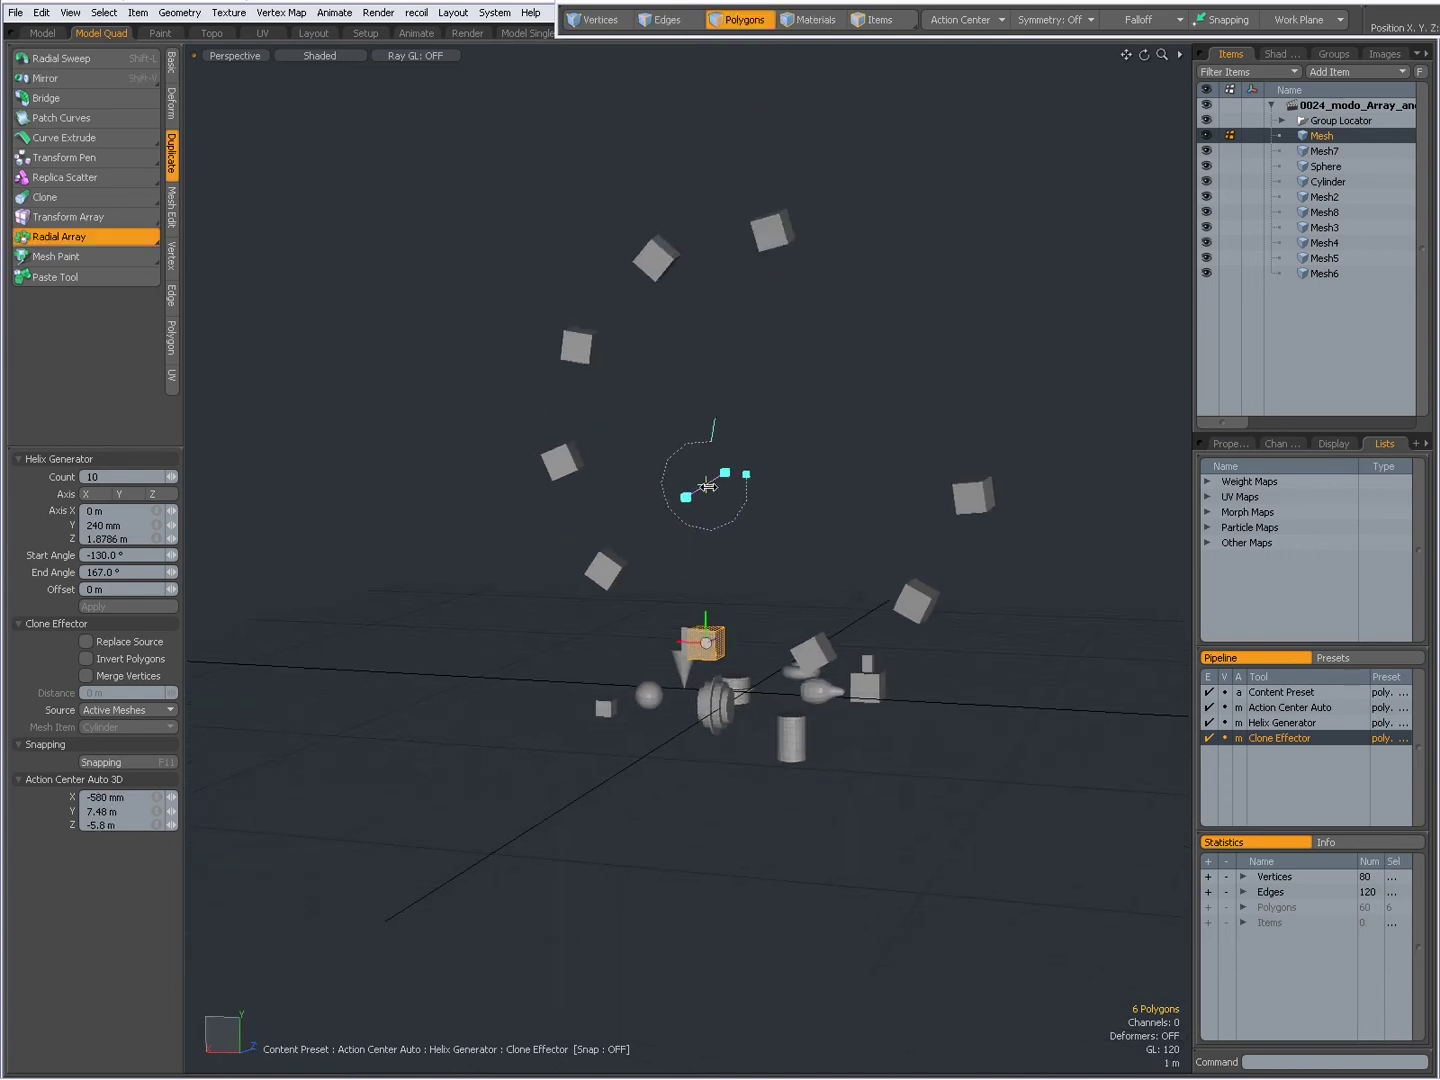
left_click_drag(707, 486, 740, 424)
Set the array's start angle to 0° and its end angle to 360°
left_click(115, 556)
type("0")
key("Return")
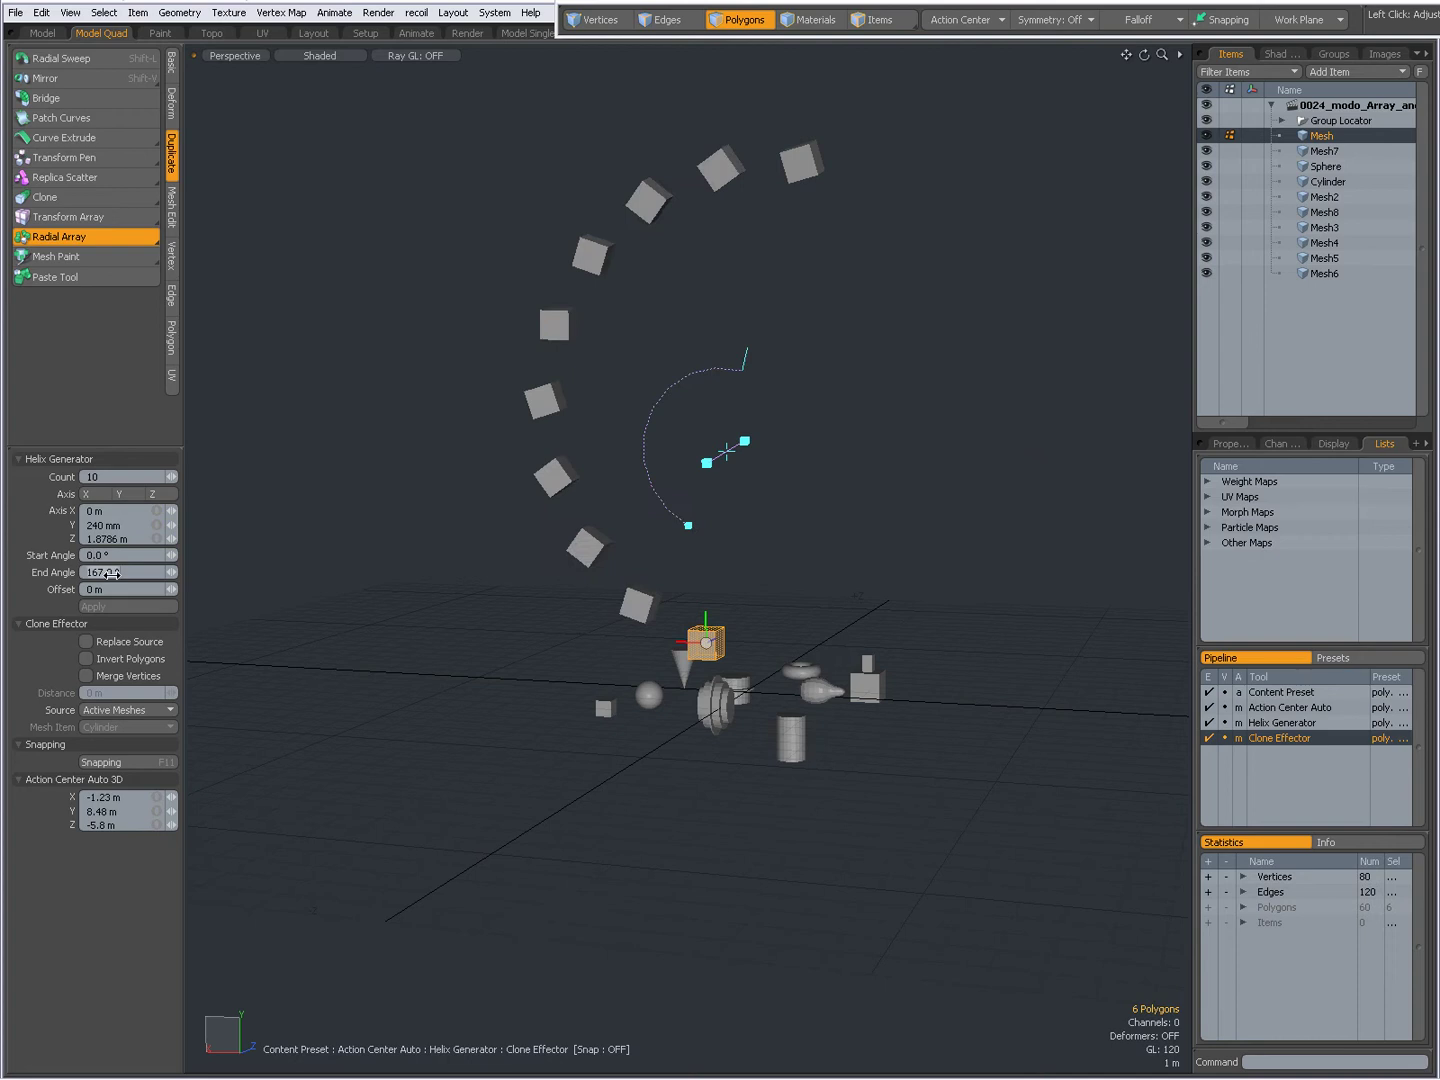
type("360")
key("Return")
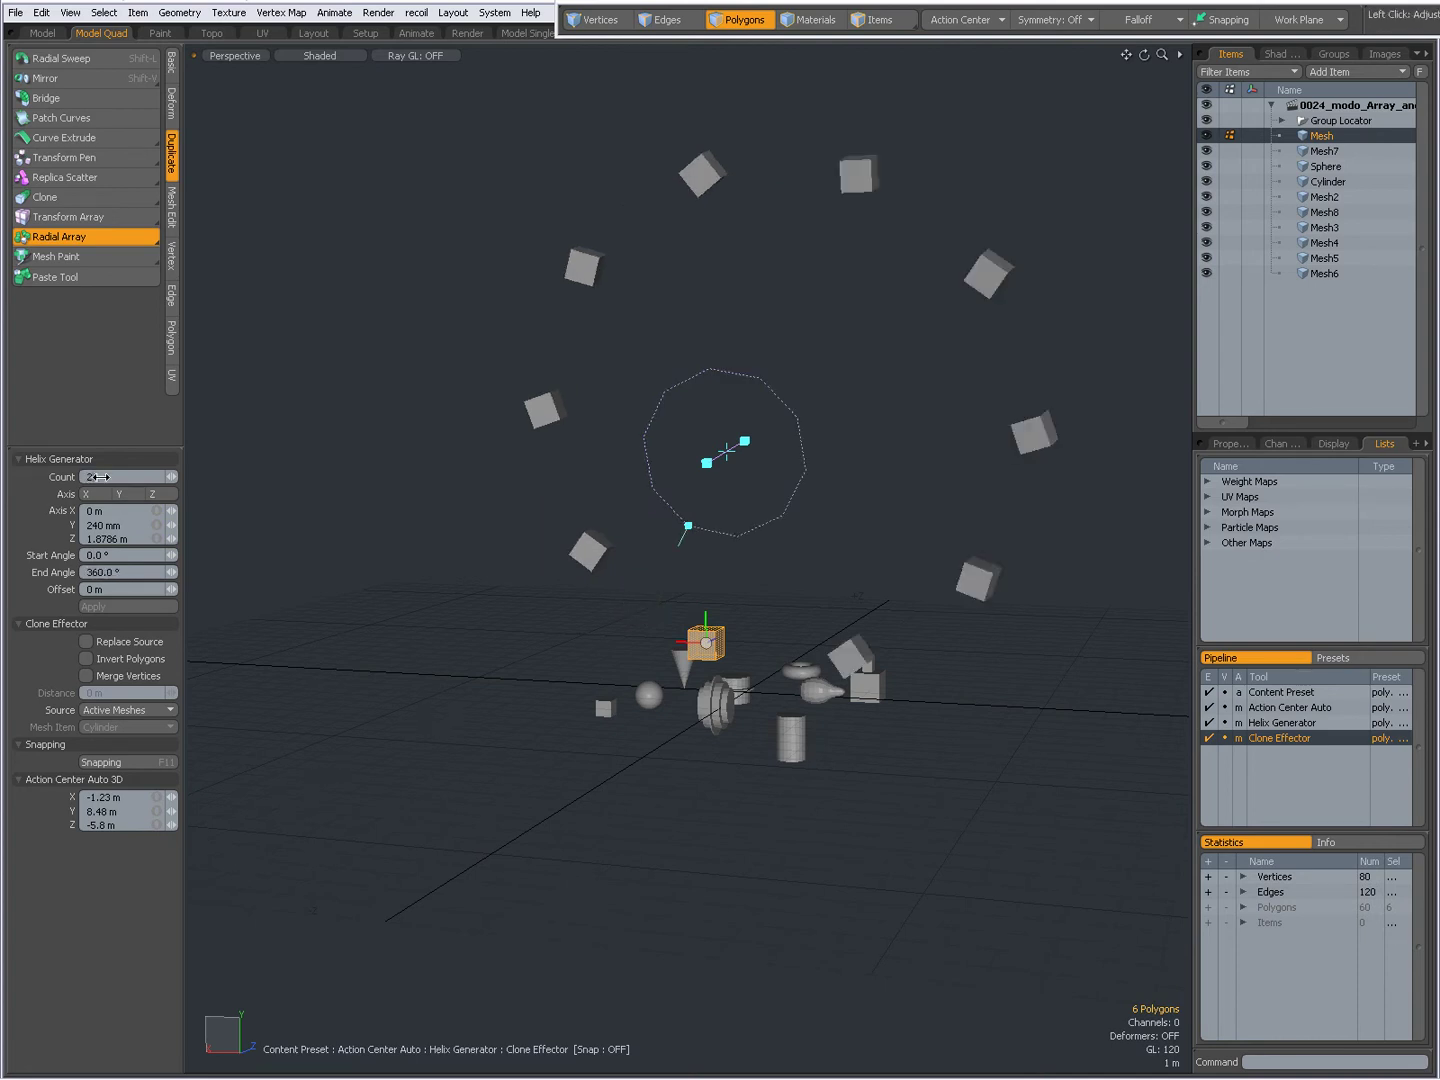
Set the array's count to 20 and align its axis with Z
key("Return")
left_click_drag(637, 502, 489, 503, "alt+shift")
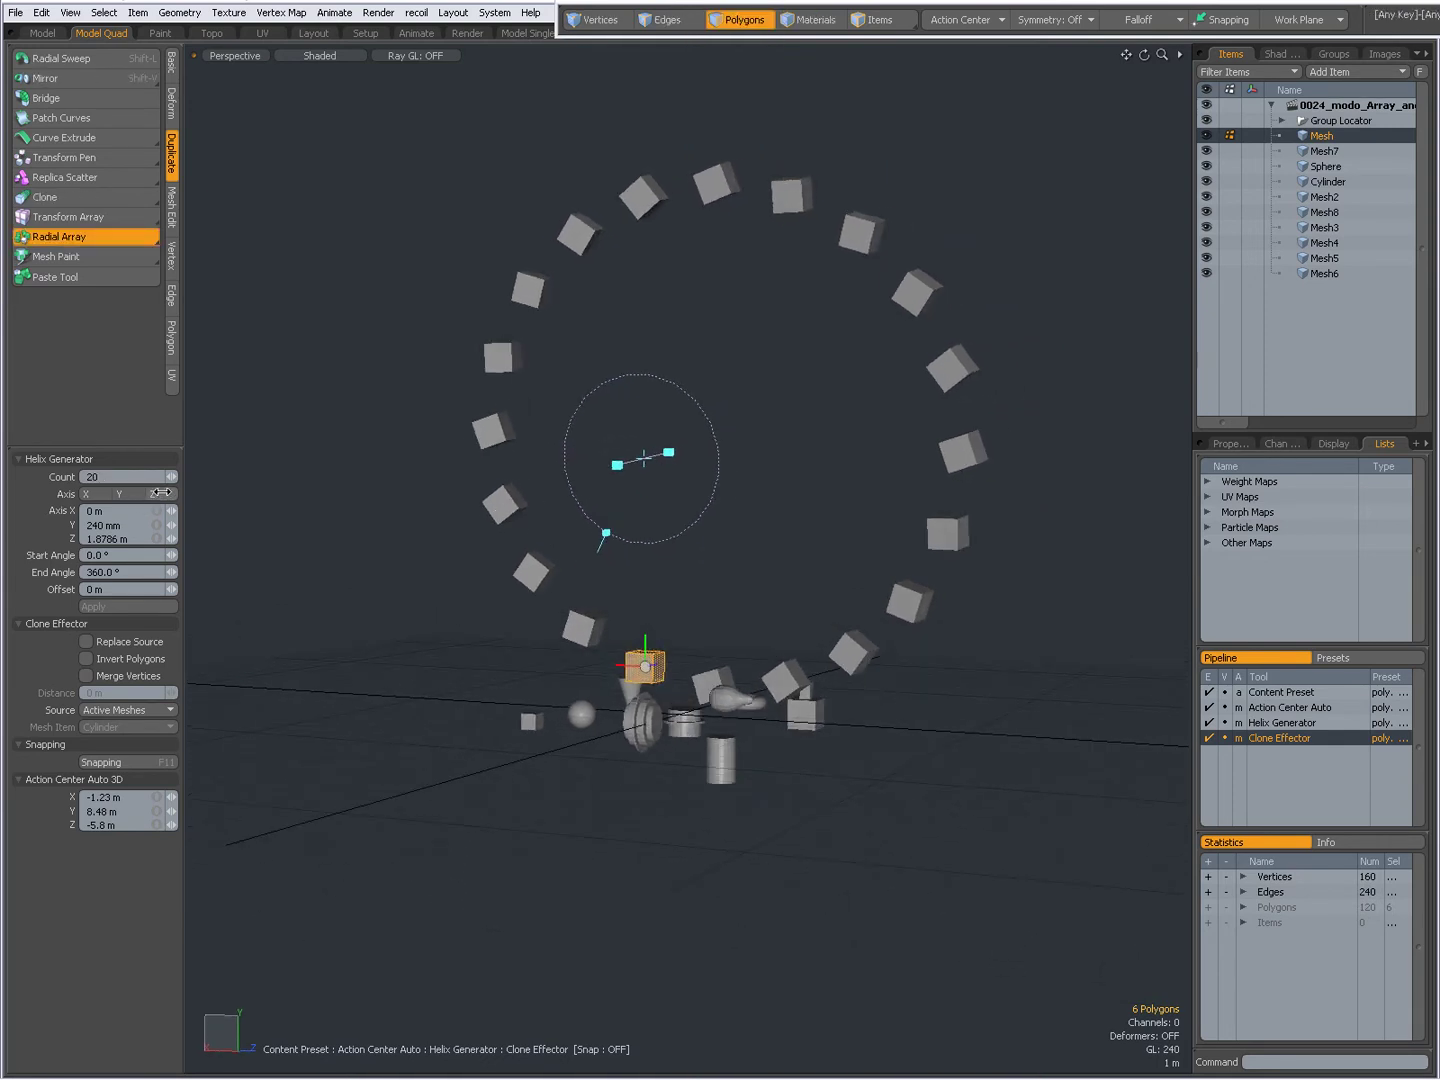
left_click(160, 492)
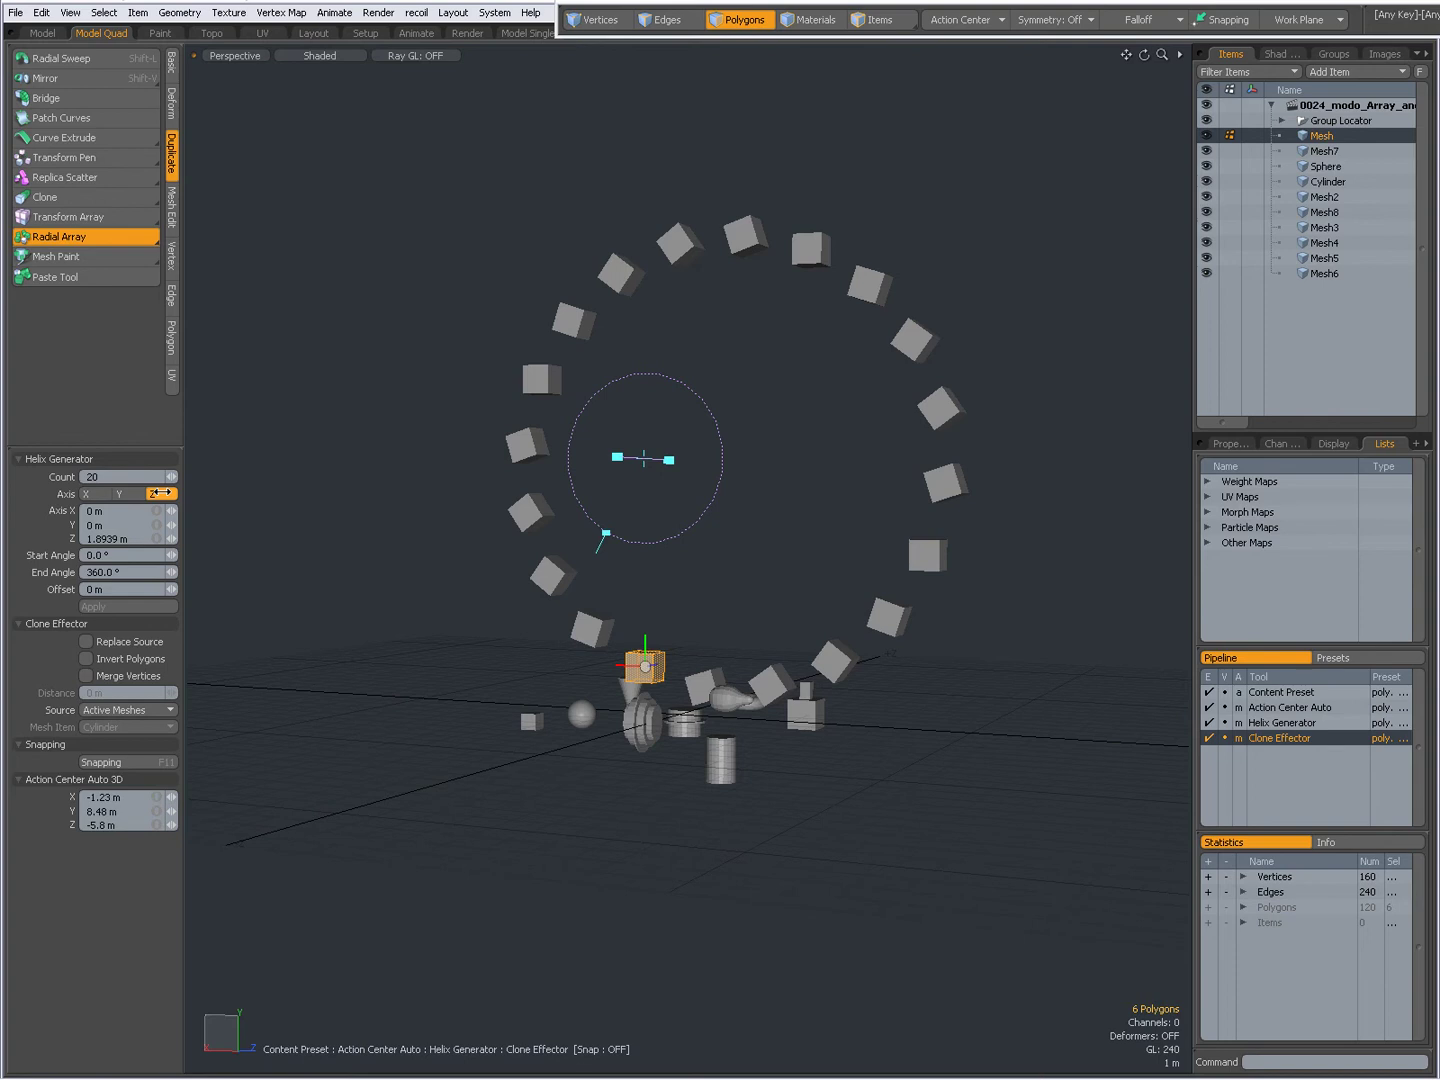
Turn the array into a helix along the X axis with count 200, end angle 3600° and offset 50 m
left_click_drag(472, 570, 619, 666, "alt")
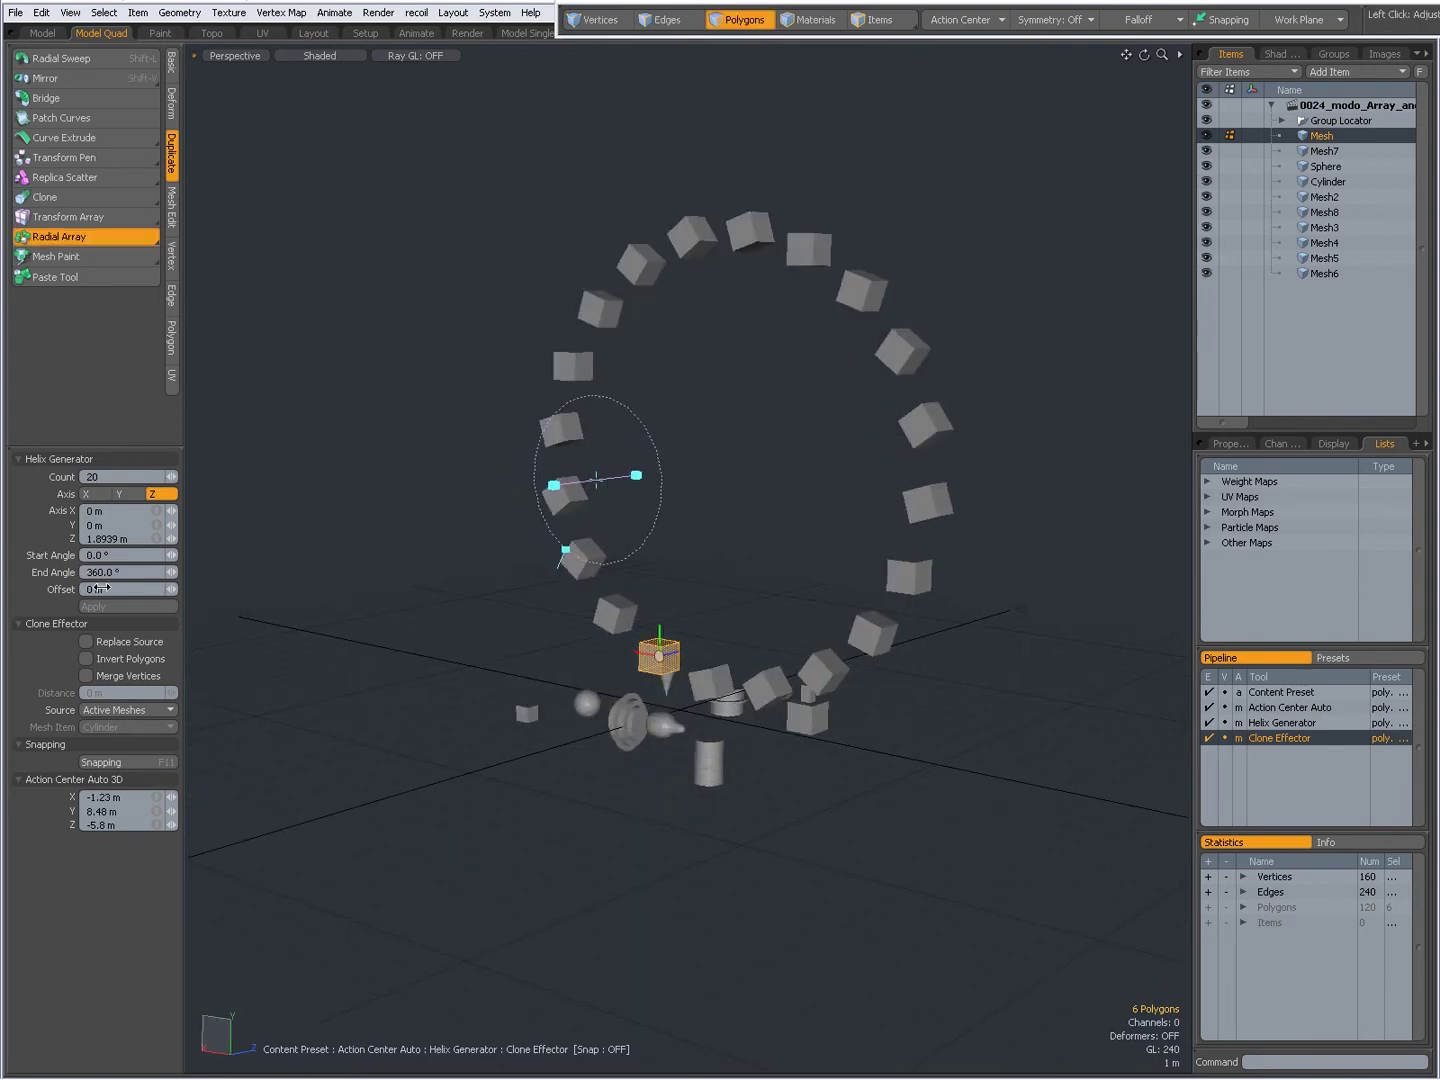
key("alt+Tab")
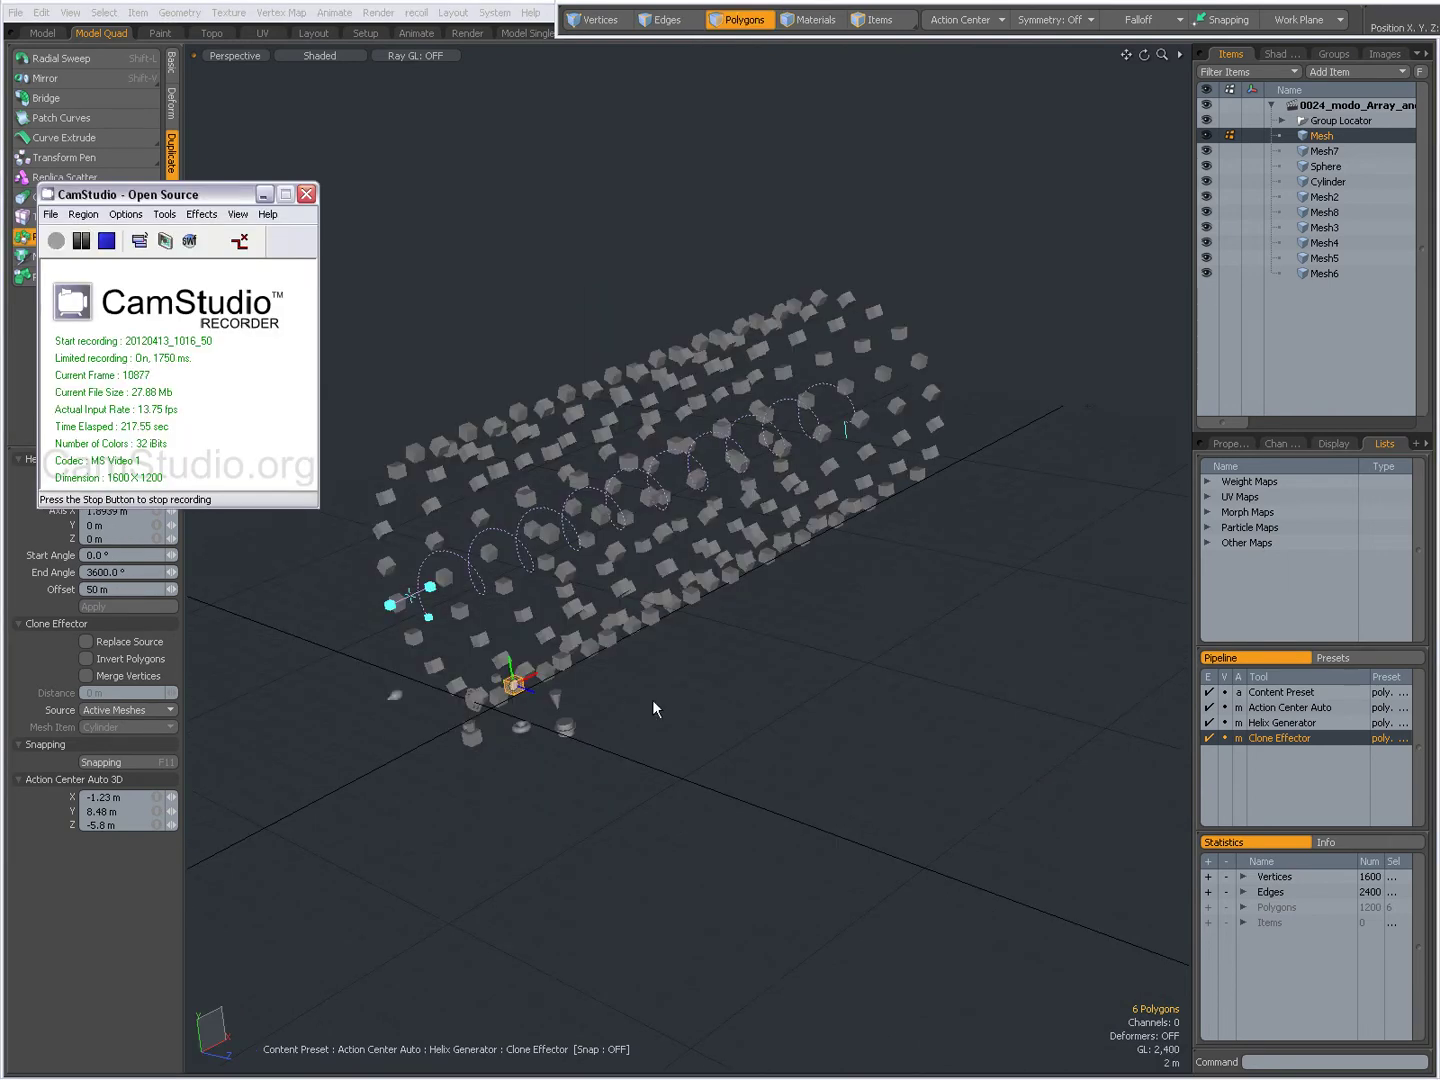
left_click(135, 878)
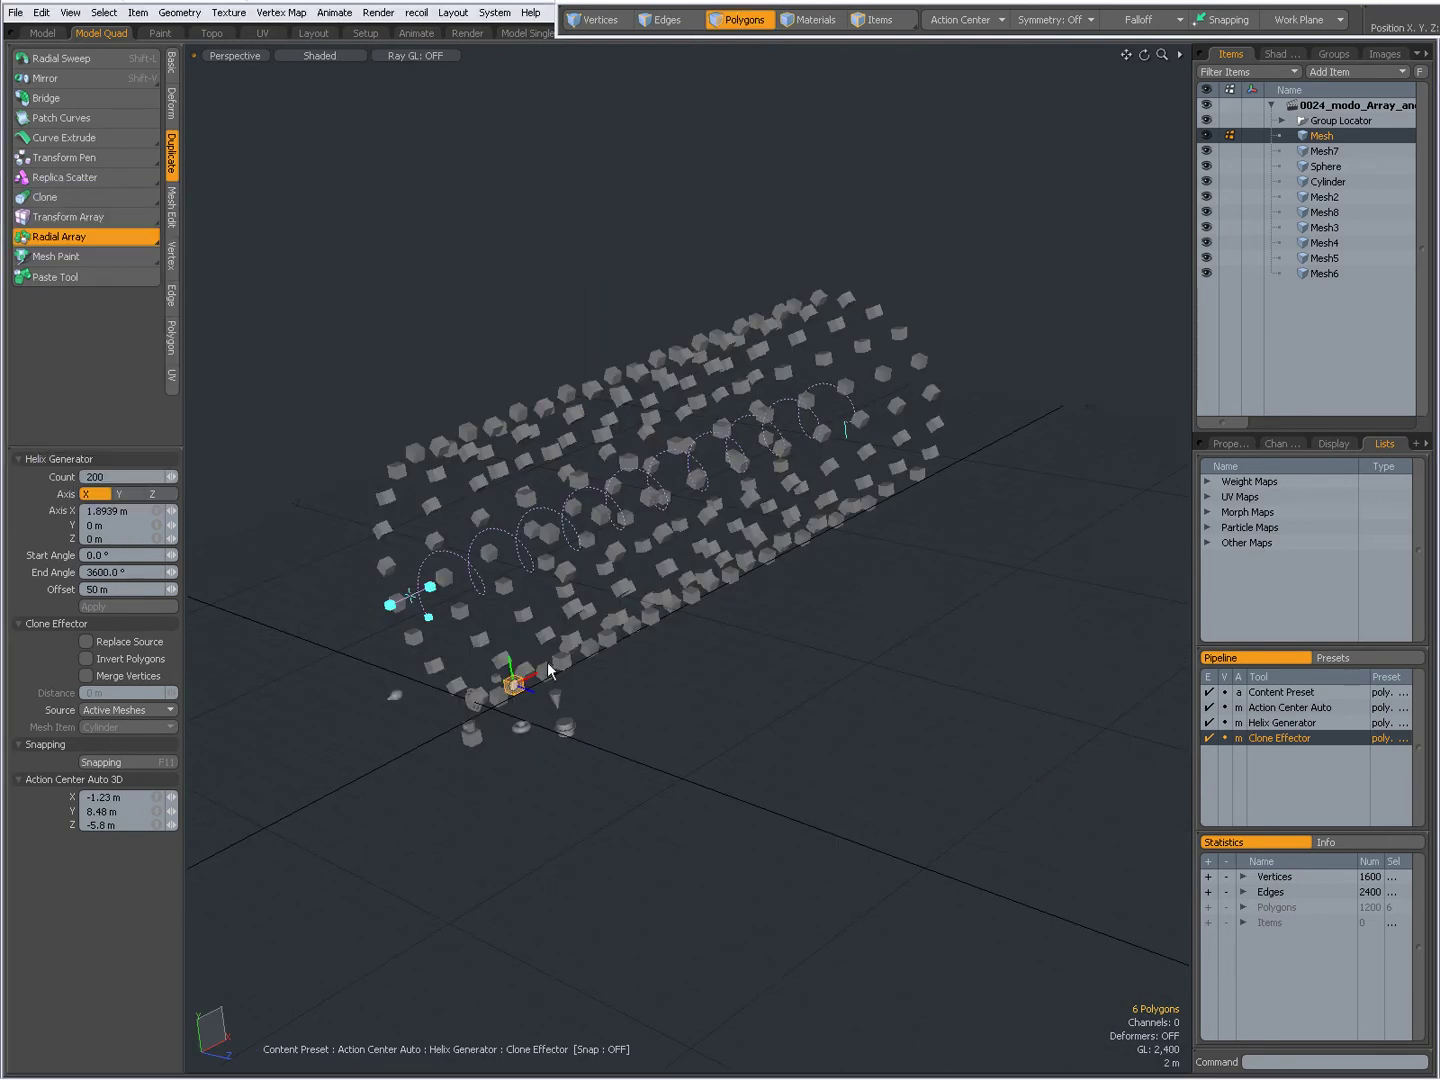
left_click_drag(540, 671, 621, 621, "alt")
scroll(623, 619, "up", 2)
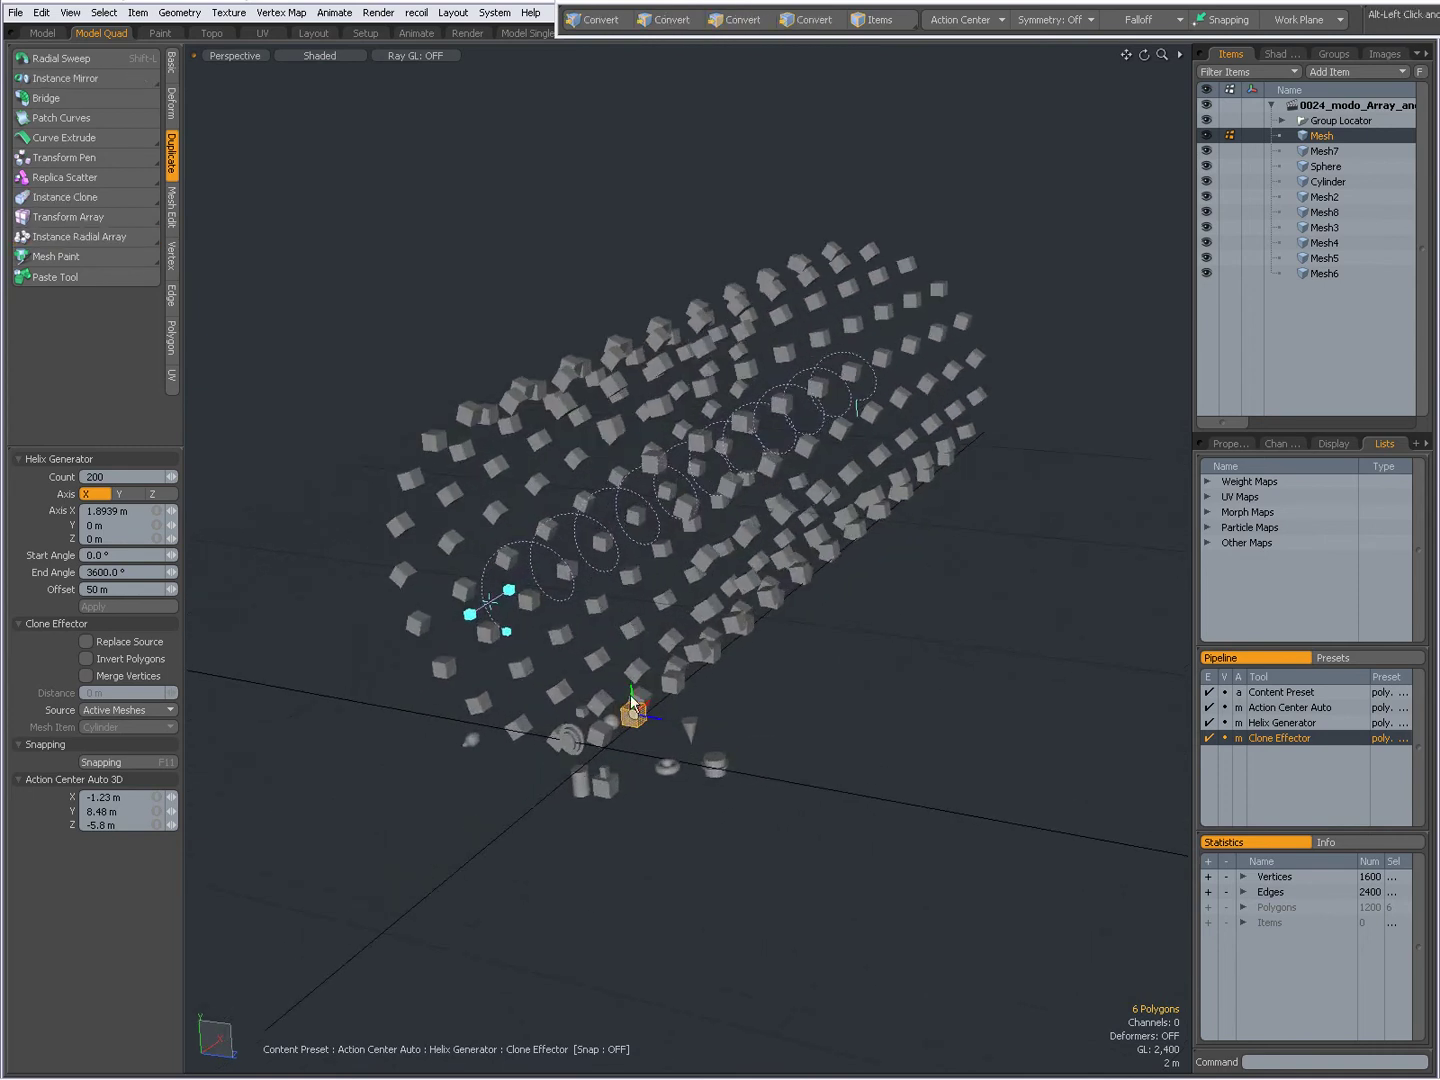
left_click_drag(630, 696, 580, 683, "alt")
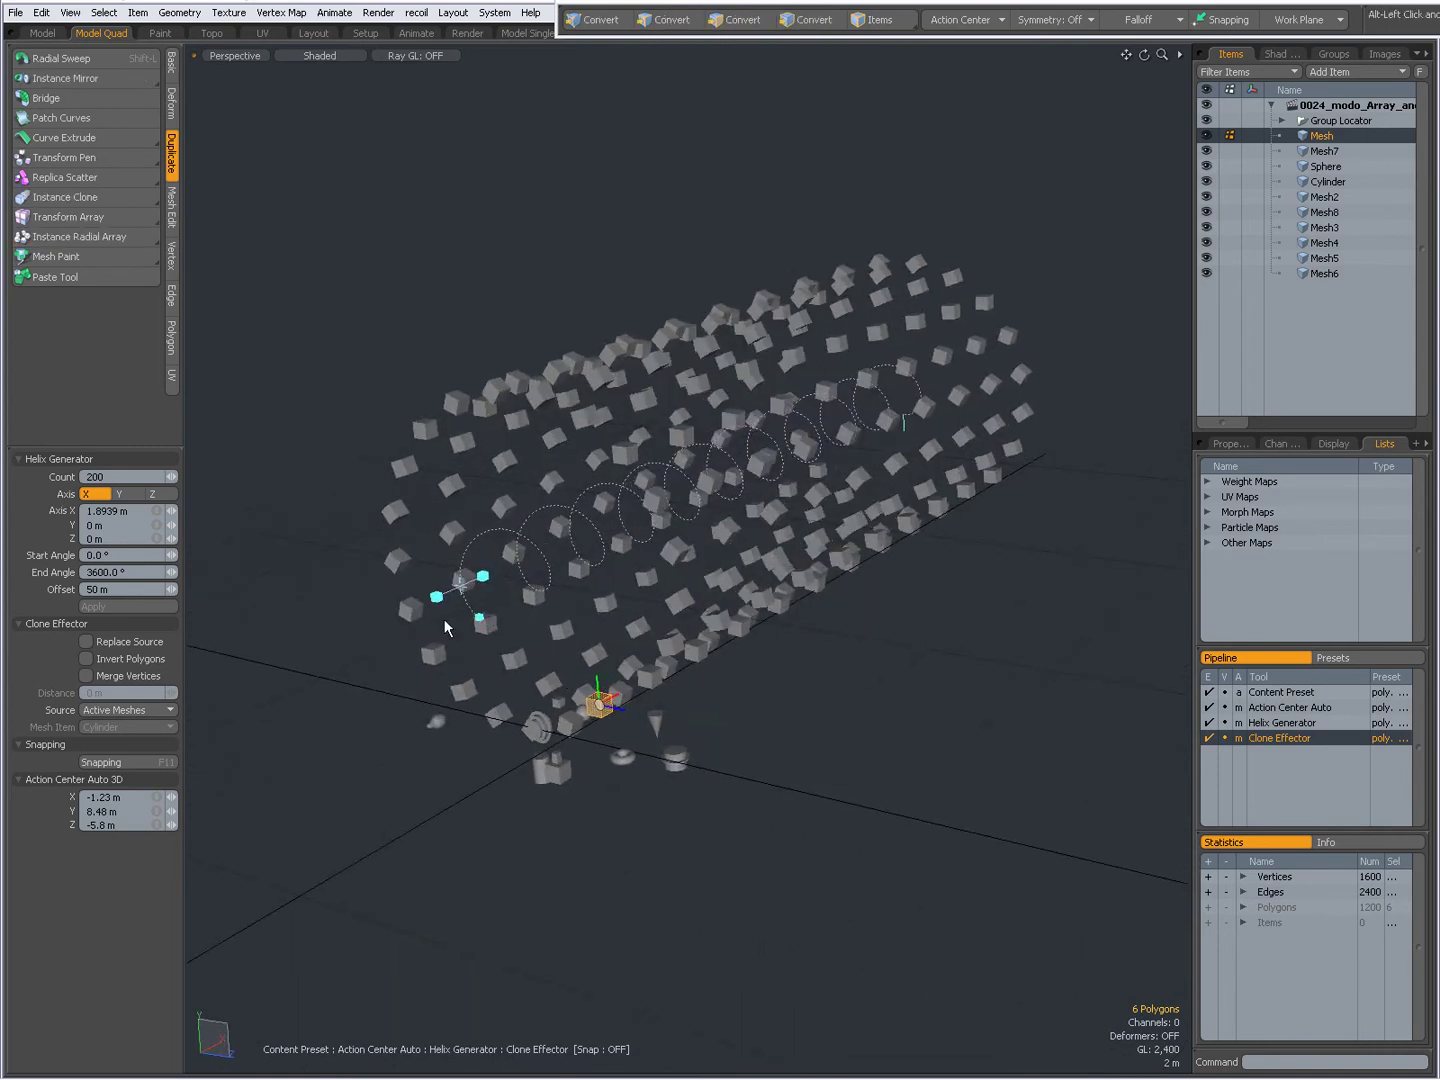
Flatten the helix into a ring by setting the array's offset to 0 m
left_click(106, 590)
type("0")
key("Return")
left_click_drag(332, 601, 374, 561, "alt")
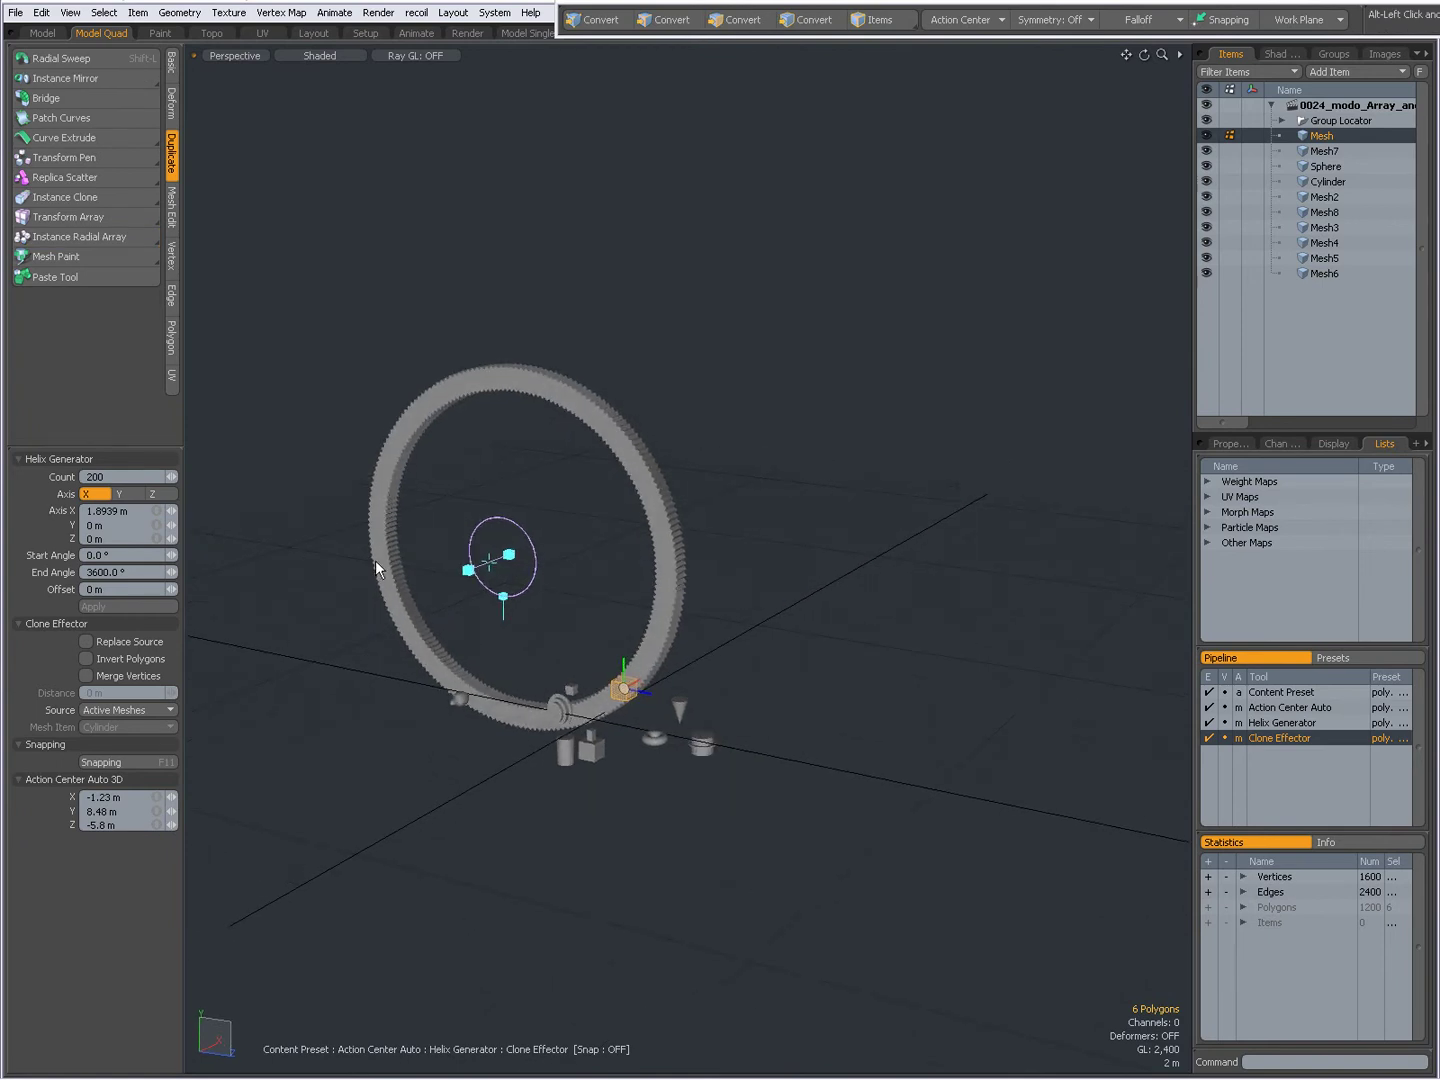
Thin out the ring of cubes by setting the array's count to 50 and after that to 20
left_click(111, 477)
type("50")
key("Return")
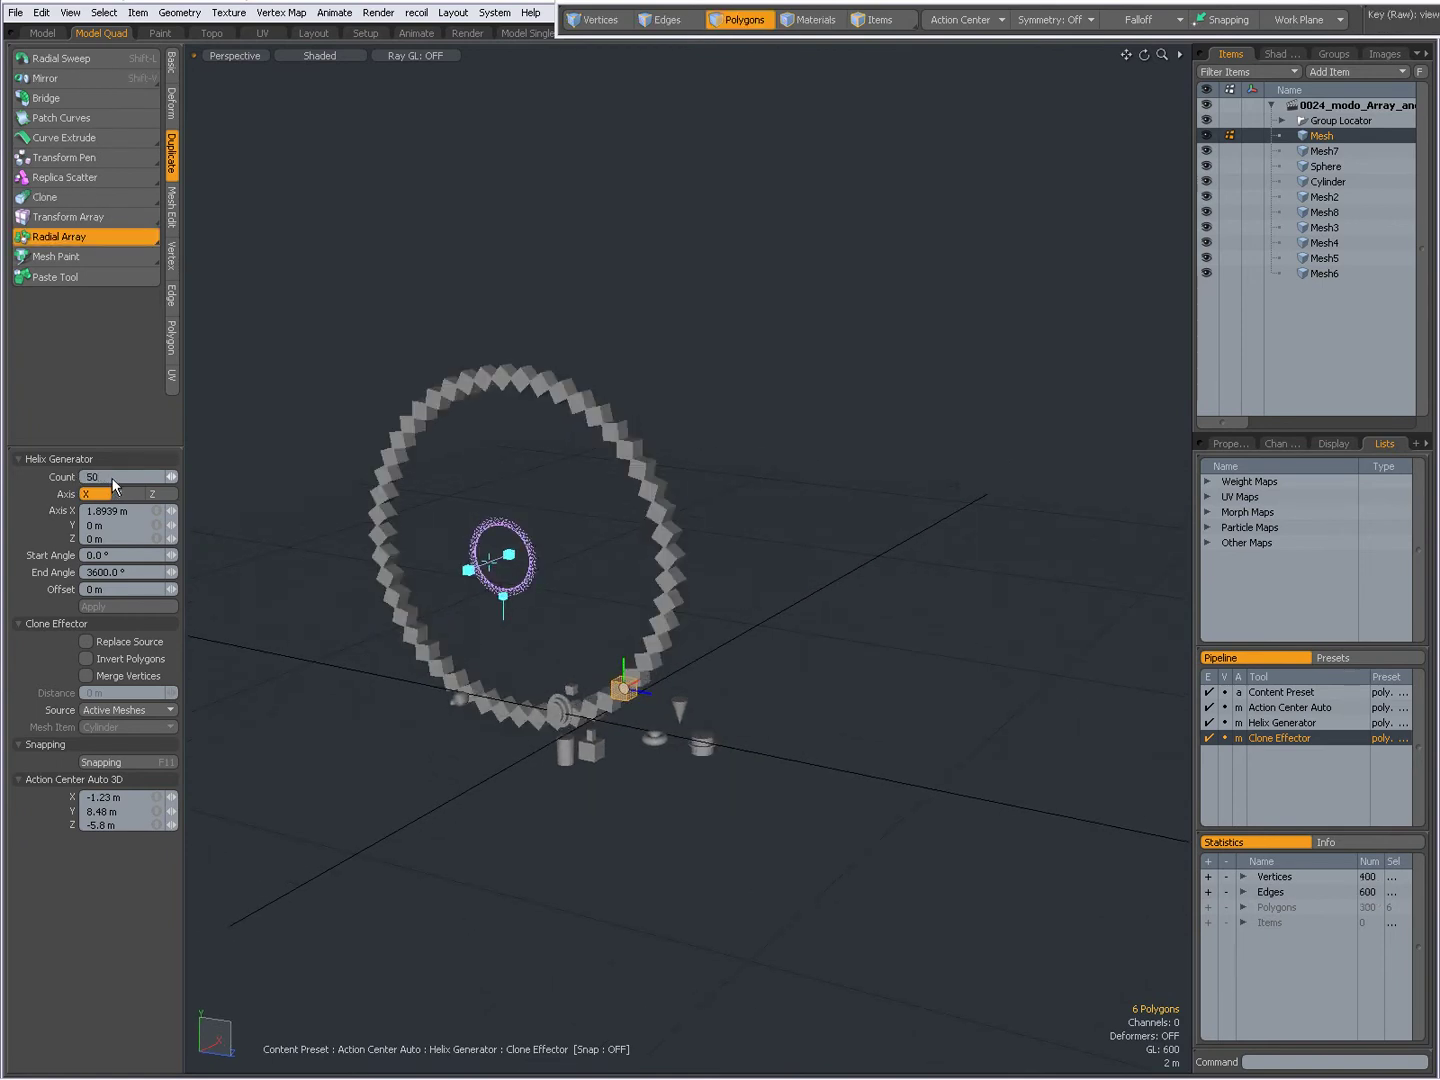
left_click(112, 477)
type("20")
key("Return")
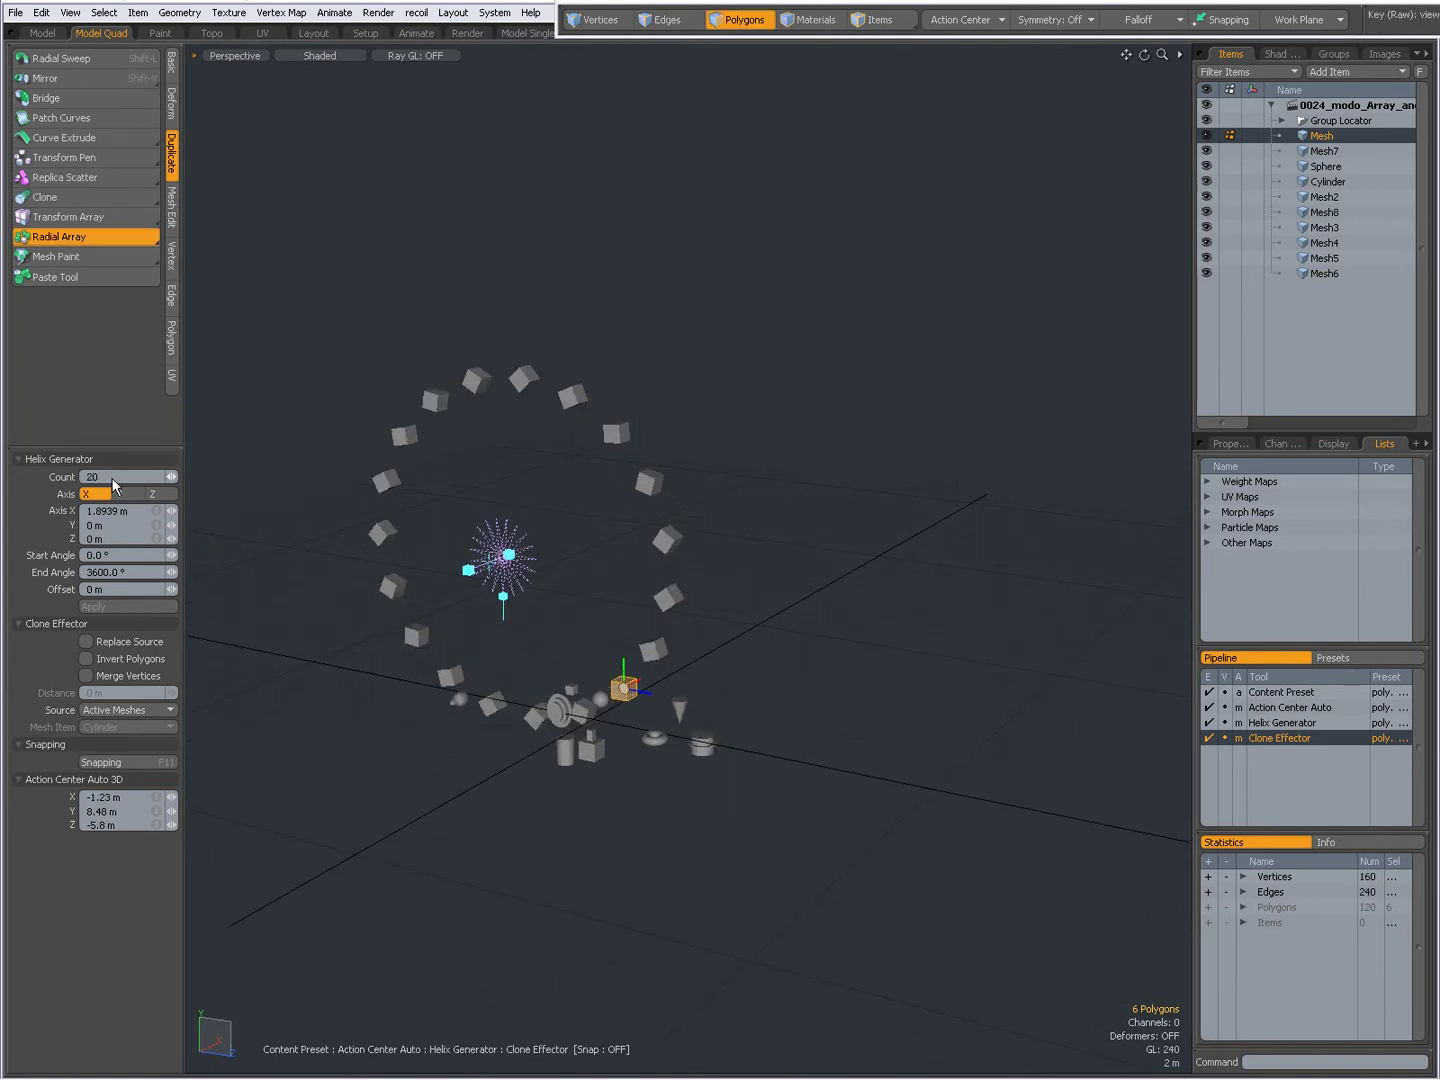
Align the array's axis with Z and spread the copies along it with an offset of 20 m, increased to 50 m
left_click_drag(680, 615, 659, 387, "alt")
left_click_drag(609, 685, 583, 689, "alt")
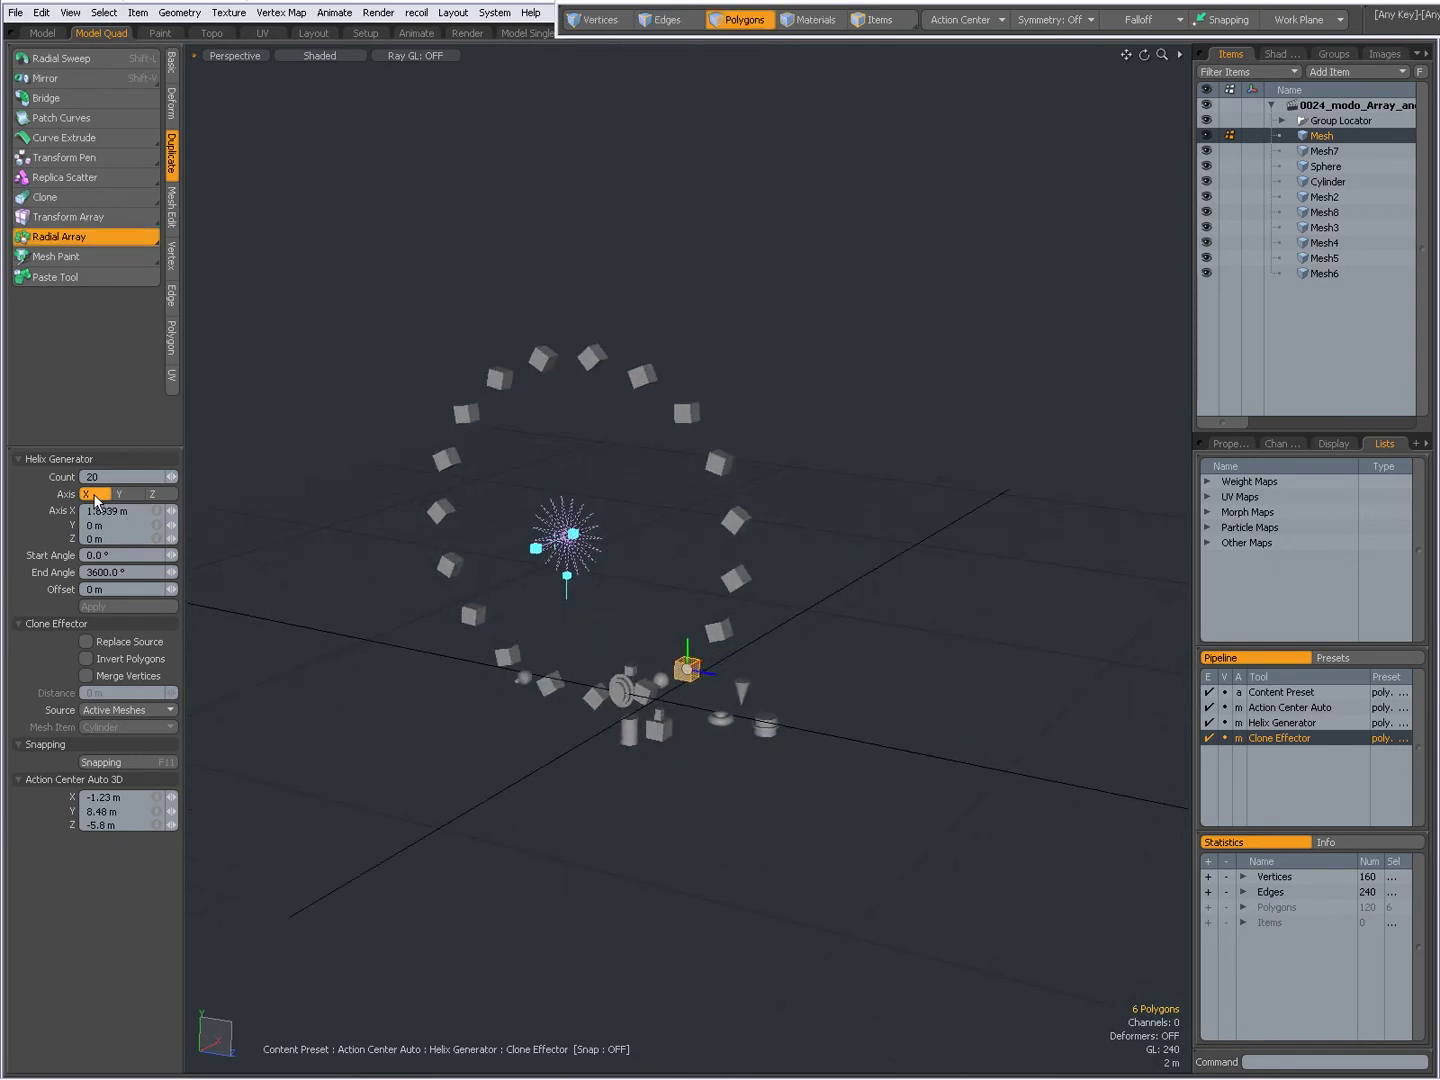
left_click(153, 494)
mouse_move(431, 610)
left_mouse_down("alt")
mouse_move(816, 742)
mouse_move(693, 711)
mouse_move(809, 650)
mouse_move(616, 615)
mouse_move(750, 581)
mouse_move(719, 616)
left_mouse_up("alt")
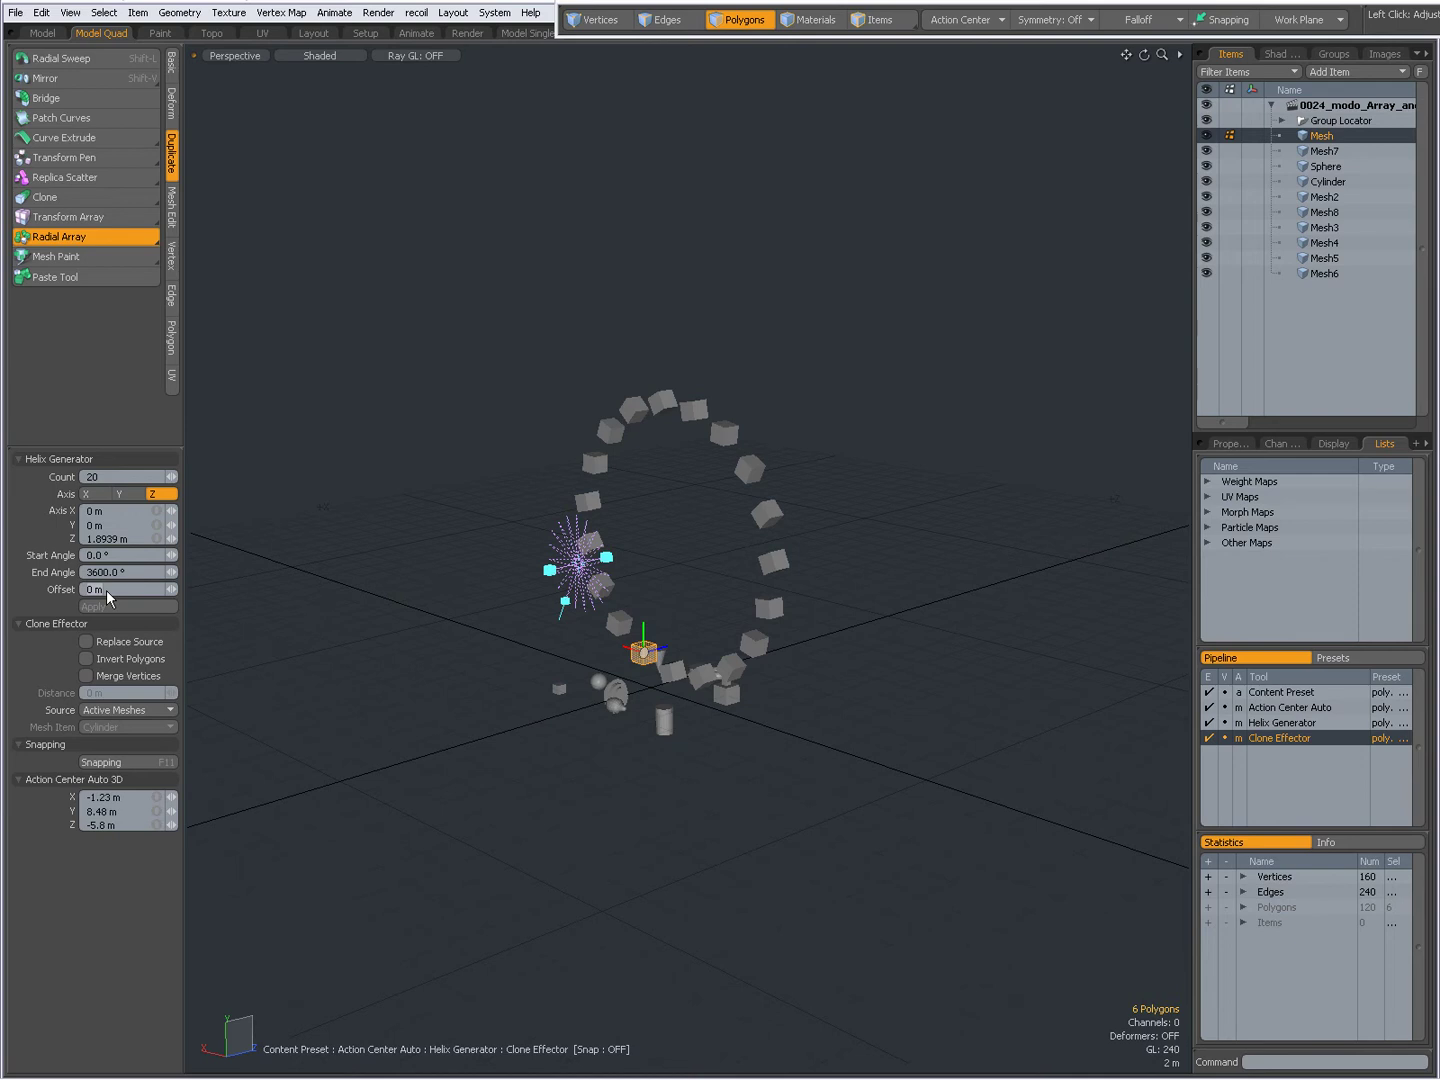
type("20")
key("Return")
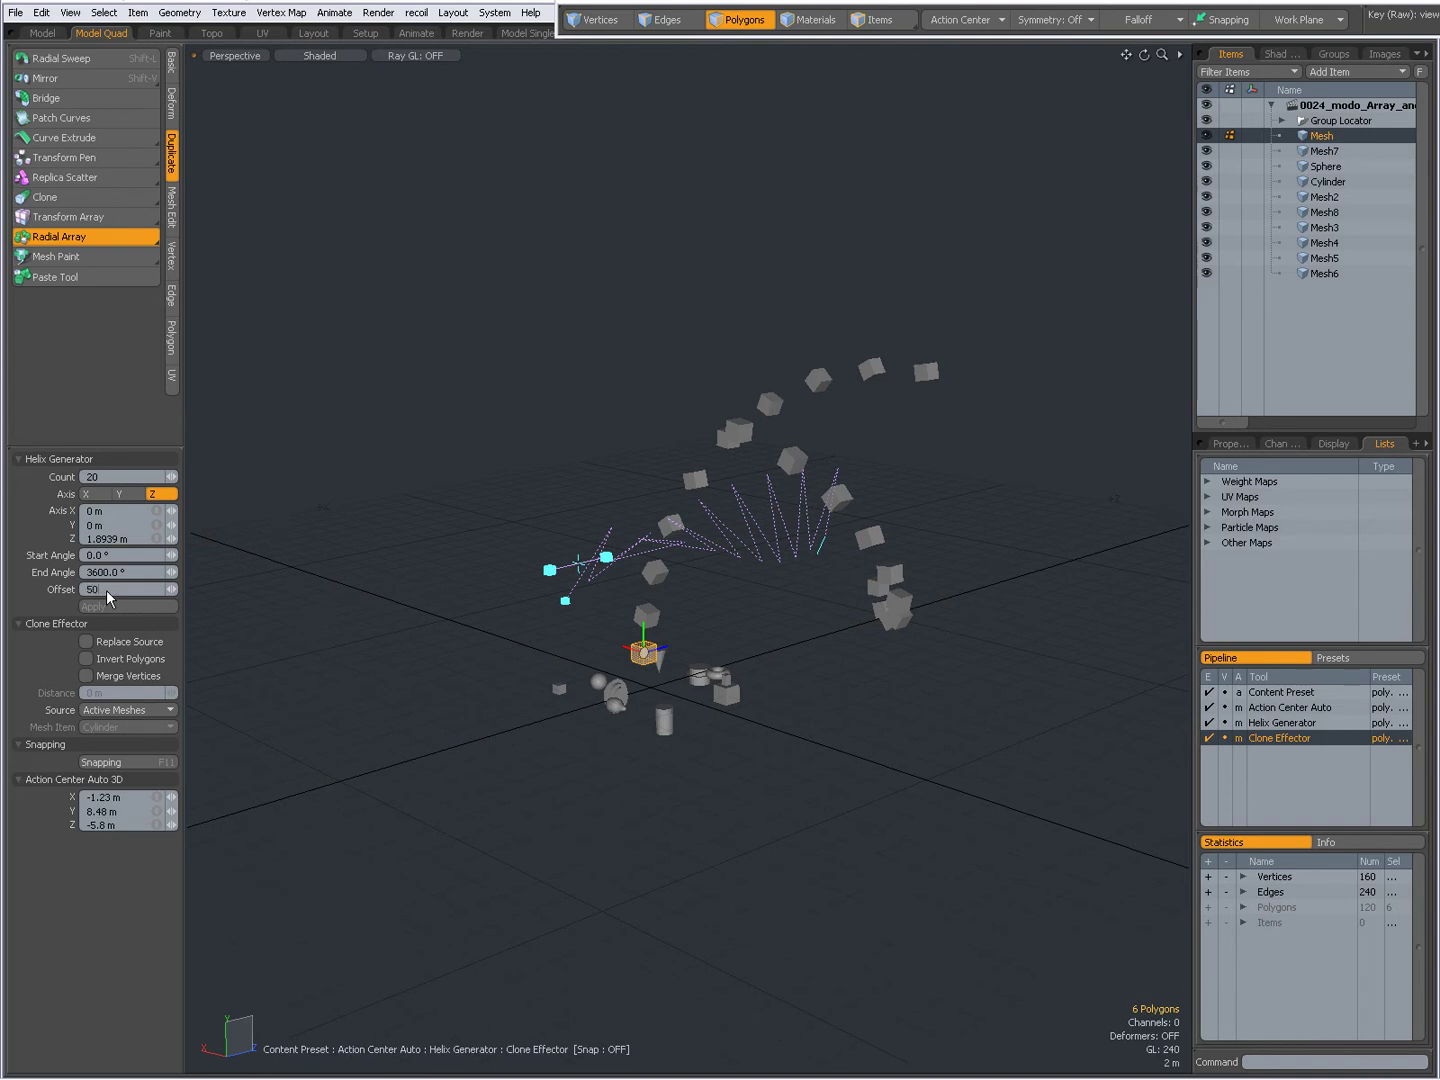
key("Return")
left_click_drag(735, 579, 497, 645, "alt")
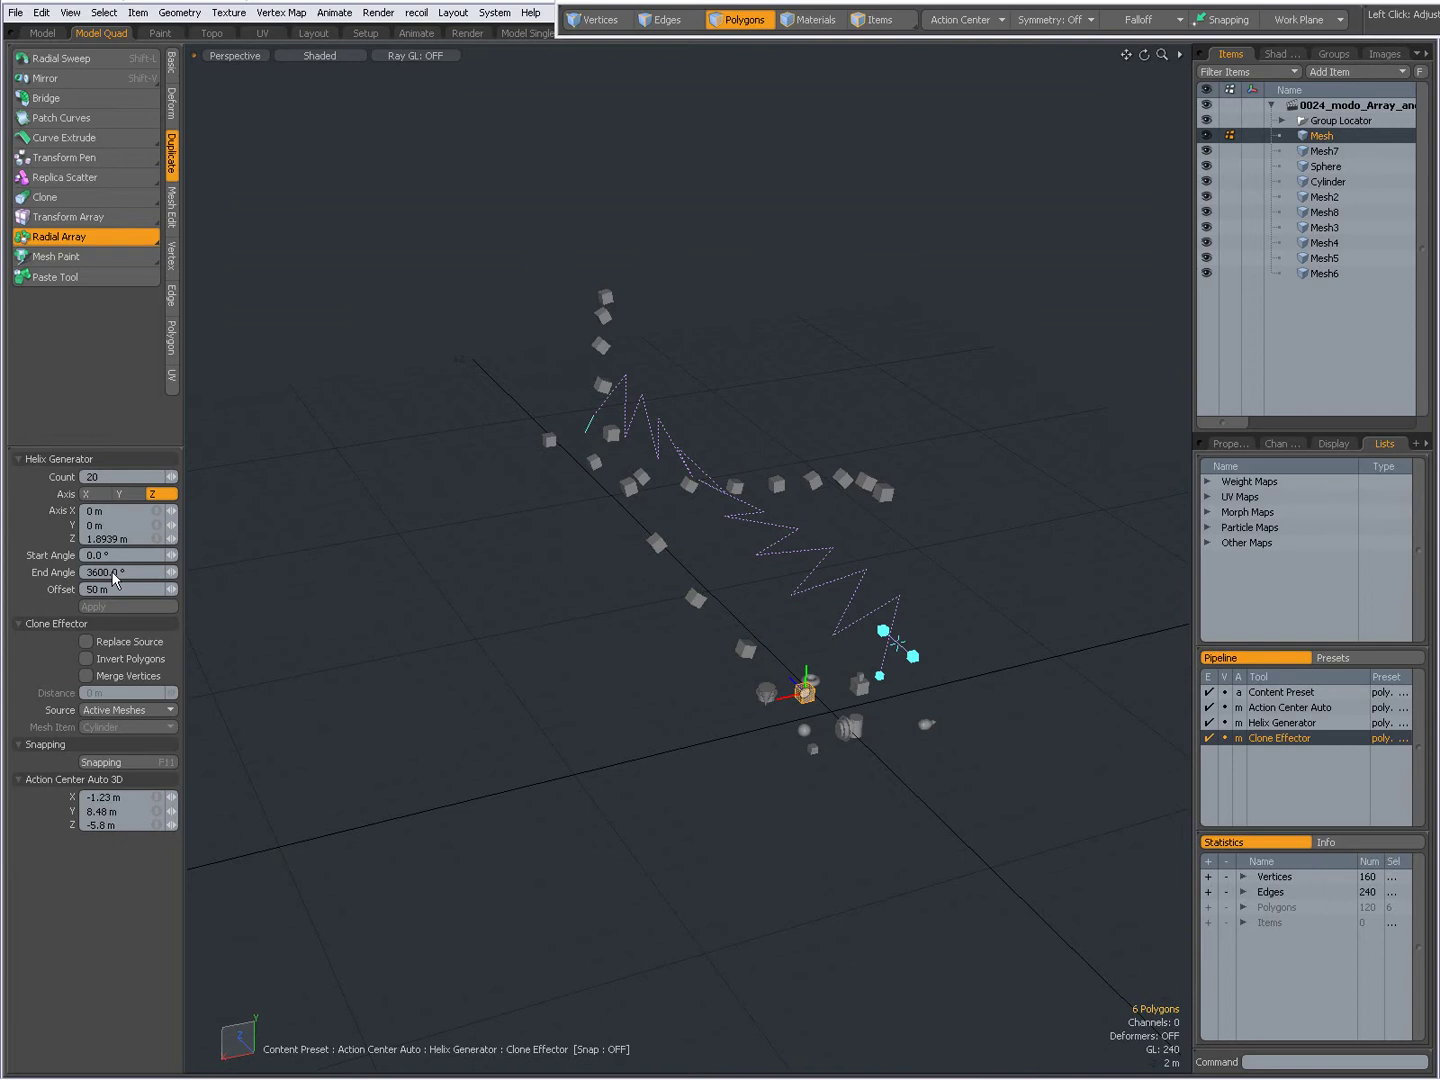
Set the array's end angle to 360° and its offset to 0 m for a single flat ring
left_click(113, 572)
type("360")
key("Return")
left_click_drag(660, 650, 928, 621, "alt")
left_click_drag(557, 609, 588, 620, "alt")
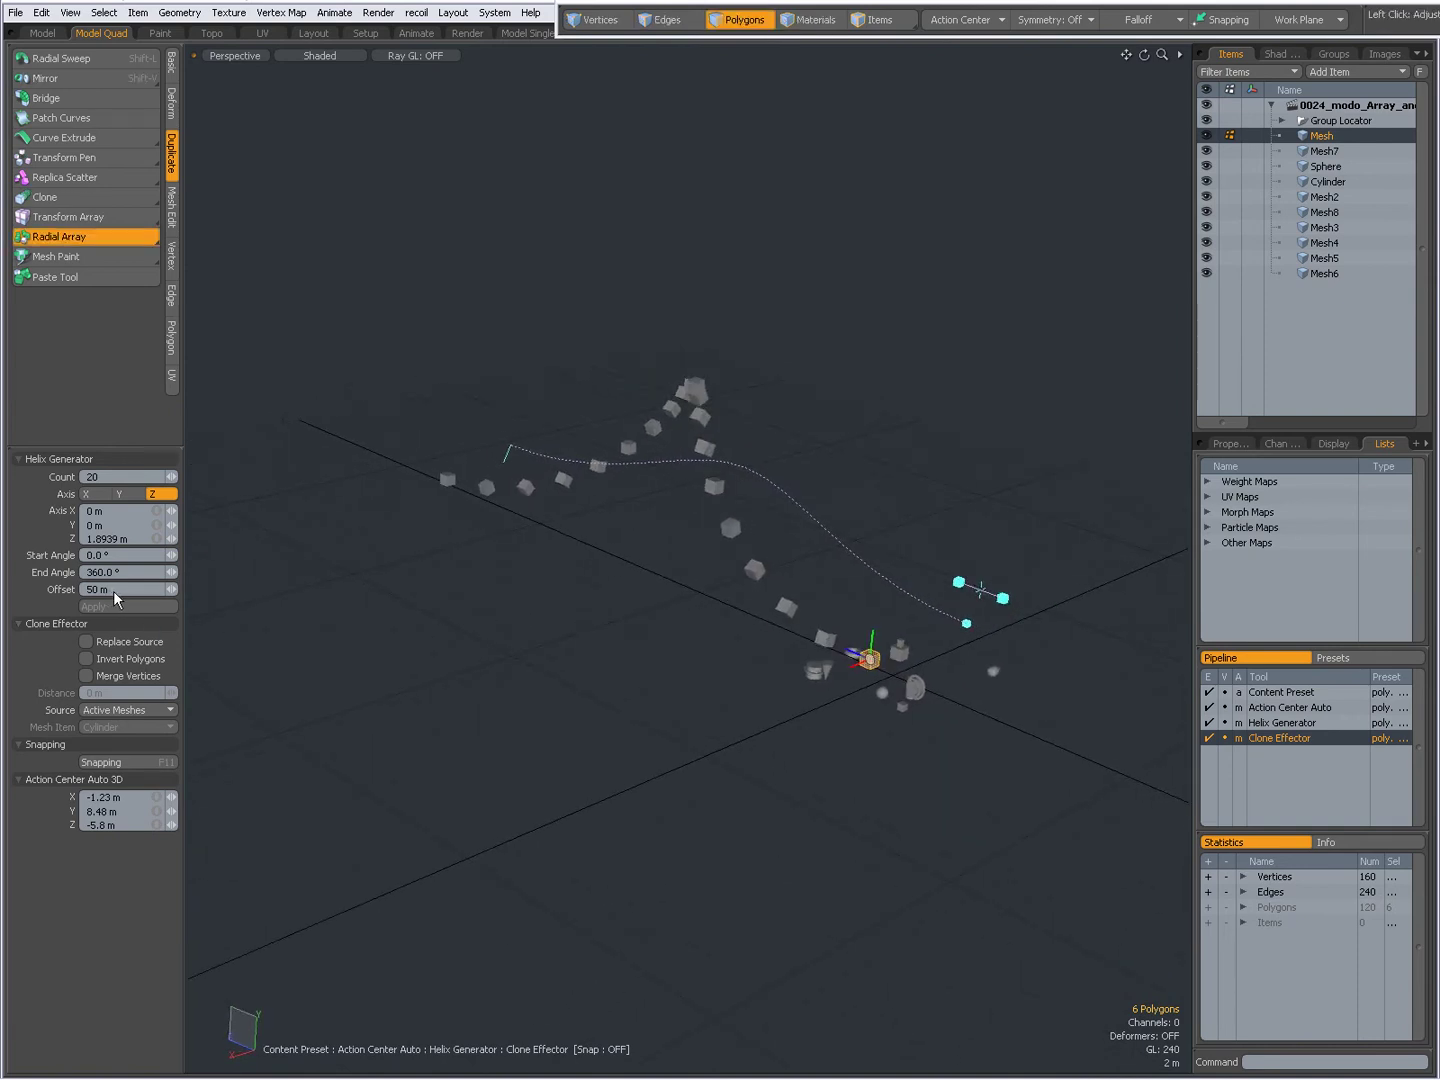
type("0")
key("Return")
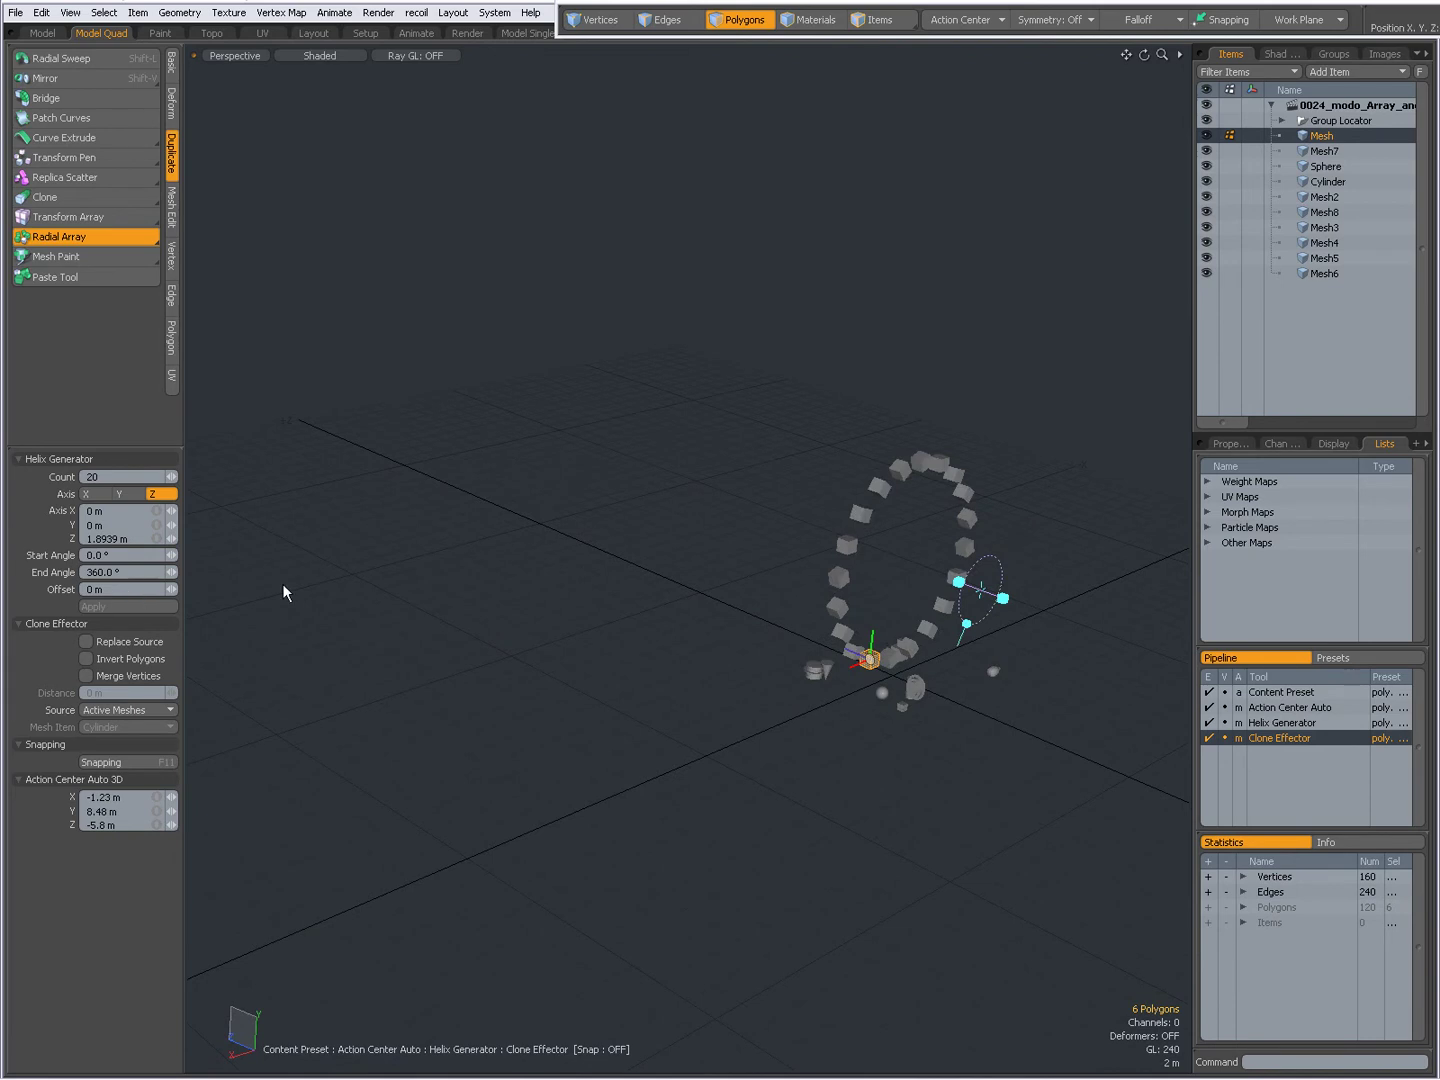
left_click_drag(812, 572, 571, 525, "alt")
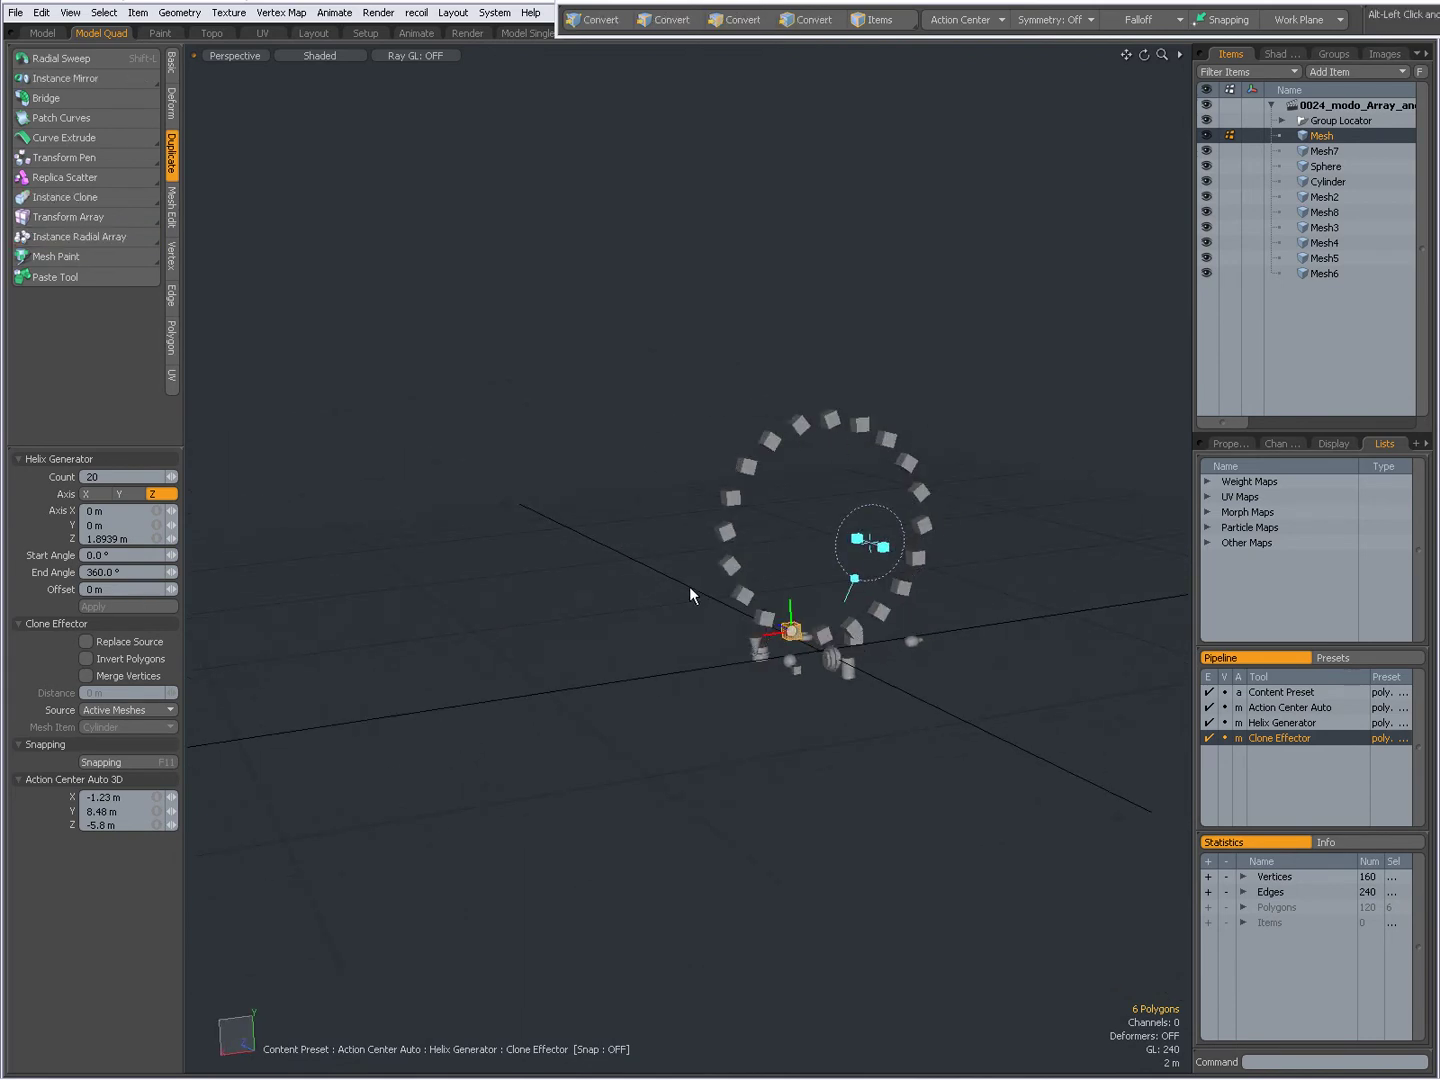
Move the array's centre freehand to about X -3.03 m, Y 8.23 m, Z -5.8 m
left_click_drag(689, 589, 698, 690, "alt")
scroll(692, 620, "up", 5)
scroll(612, 559, "up", 2)
left_click_drag(626, 537, 665, 563)
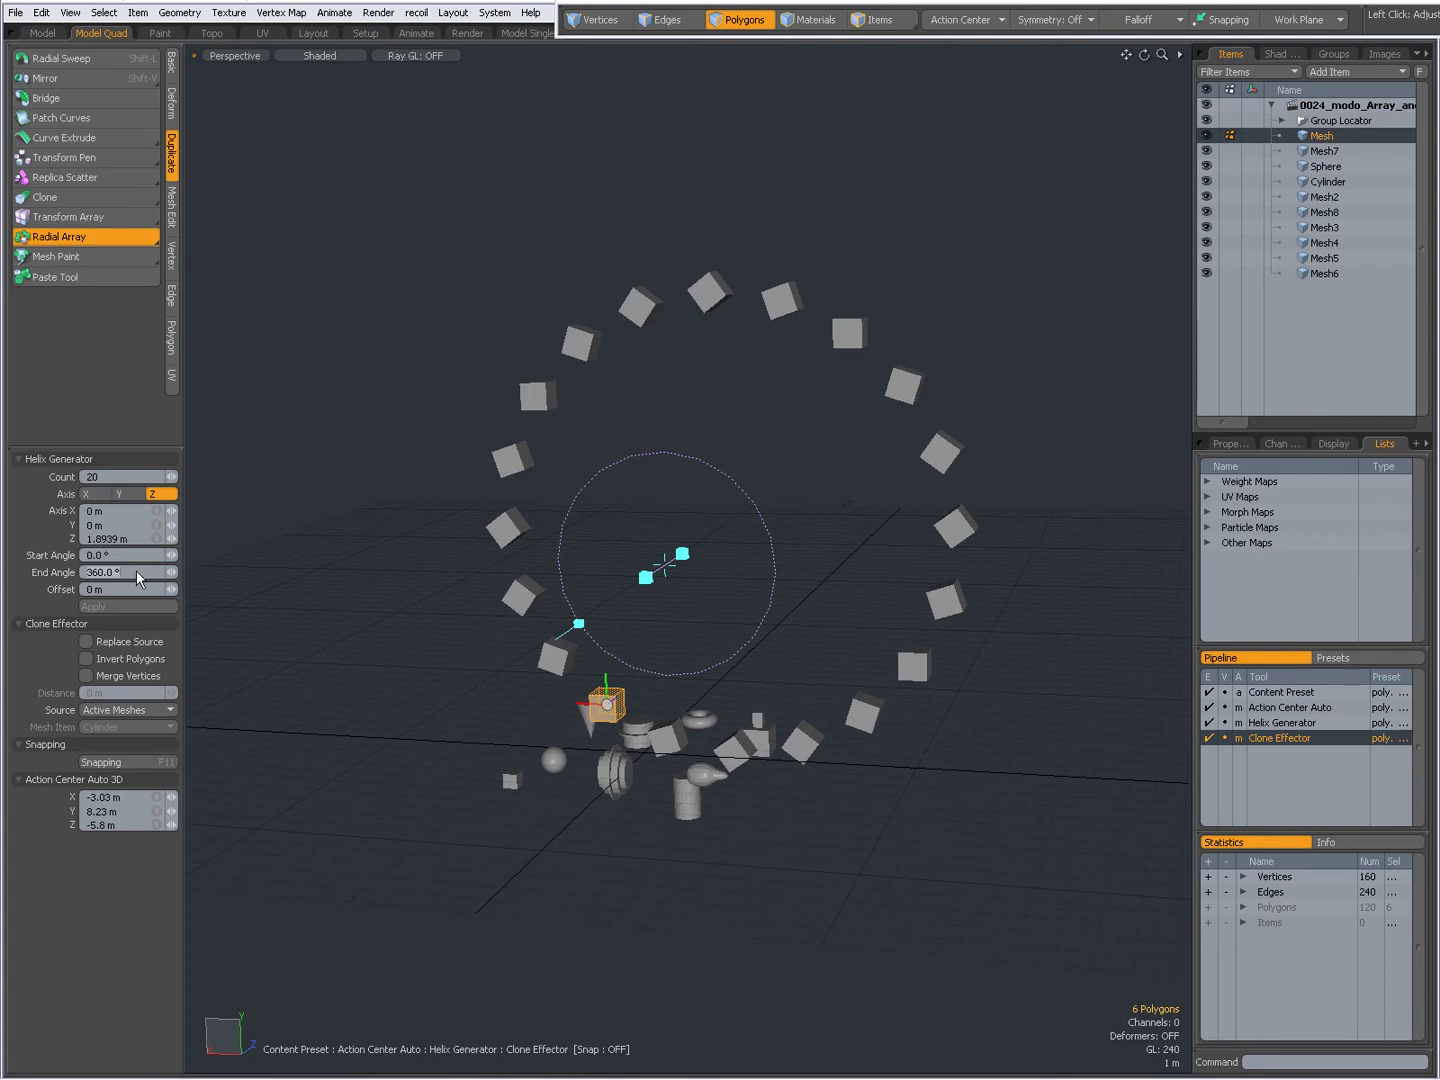
Set the array's end angle to 3600° and stretch it with an offset of 20 m, increased to 50 m
key("Return")
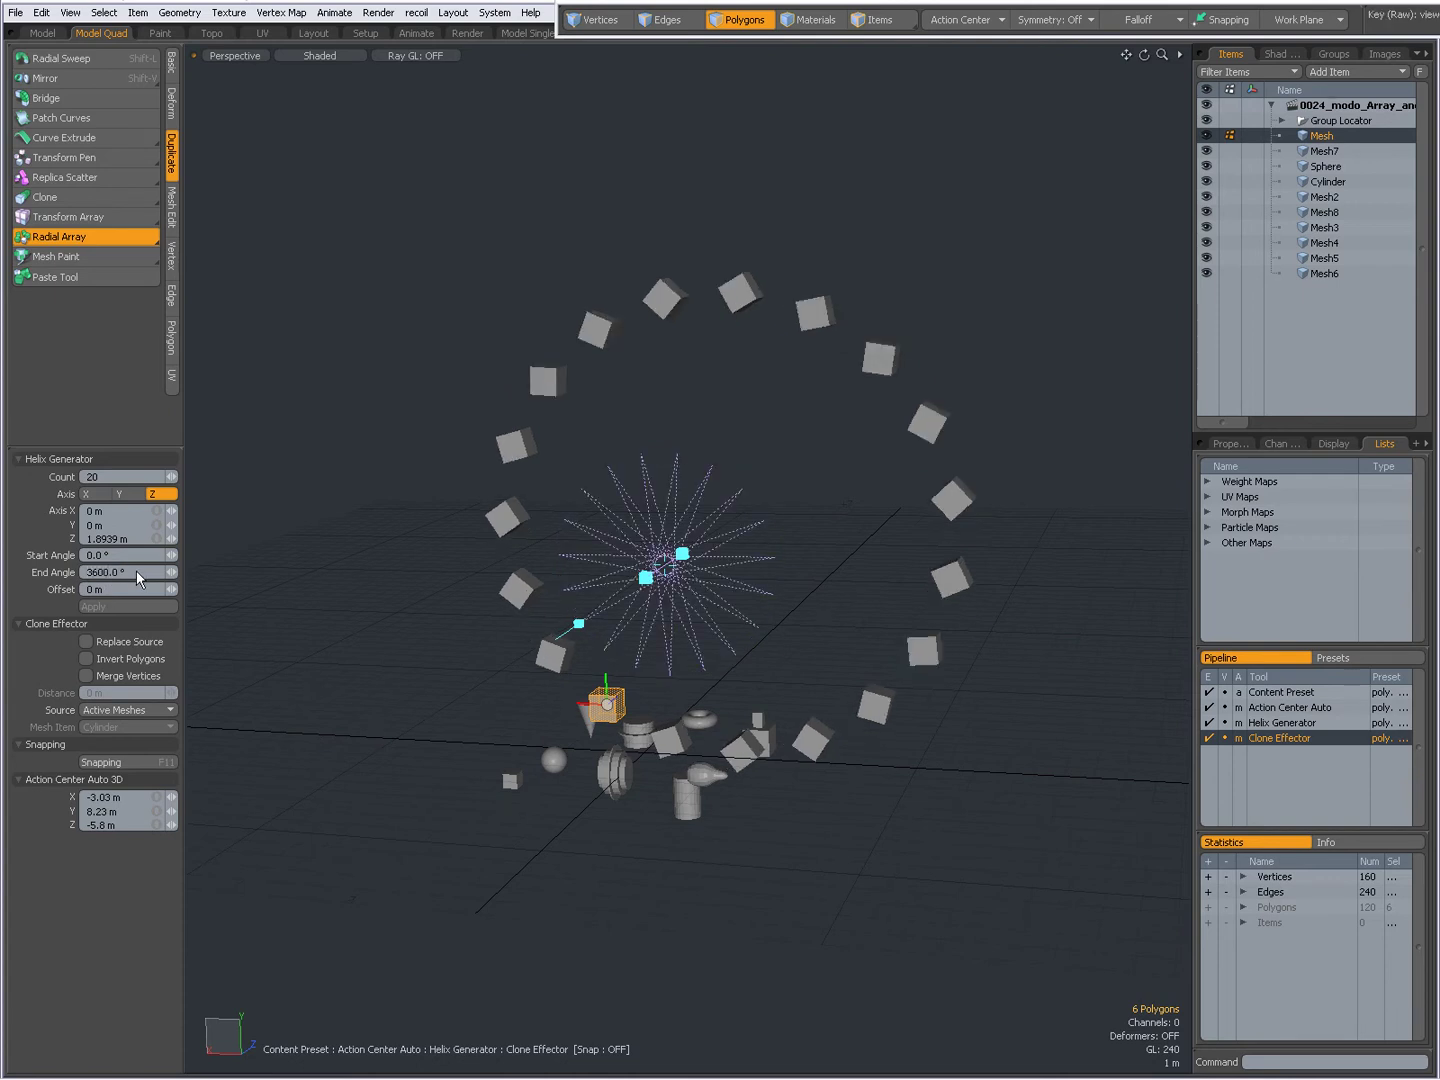
scroll(733, 628, "down", 3)
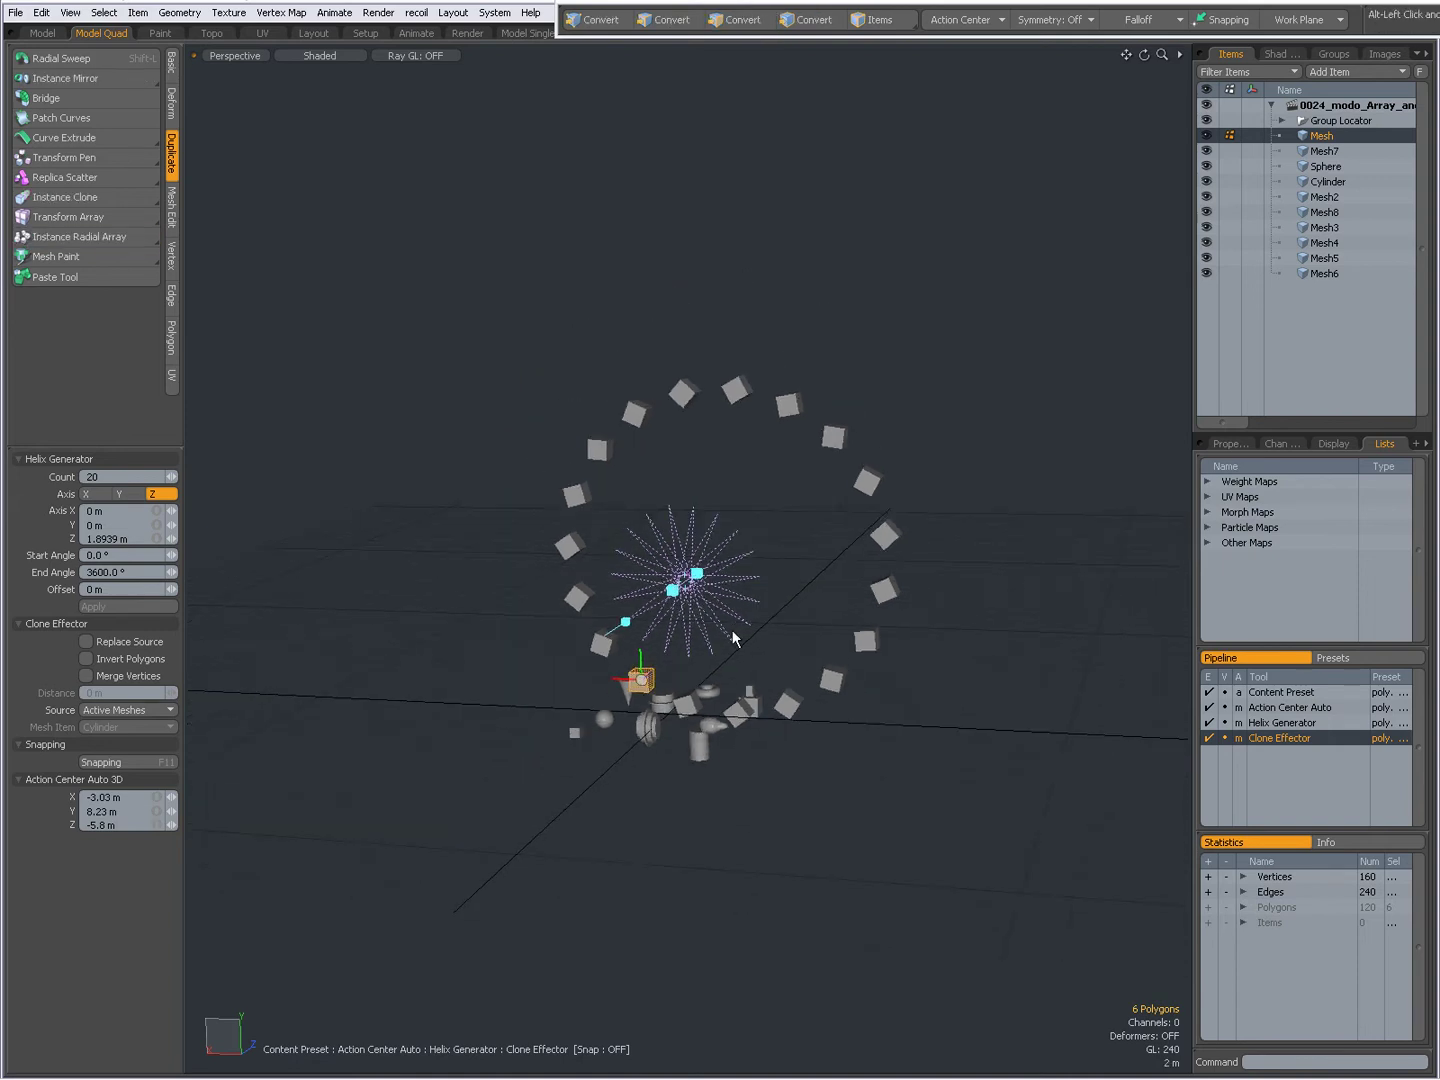
left_click_drag(733, 630, 663, 626, "alt")
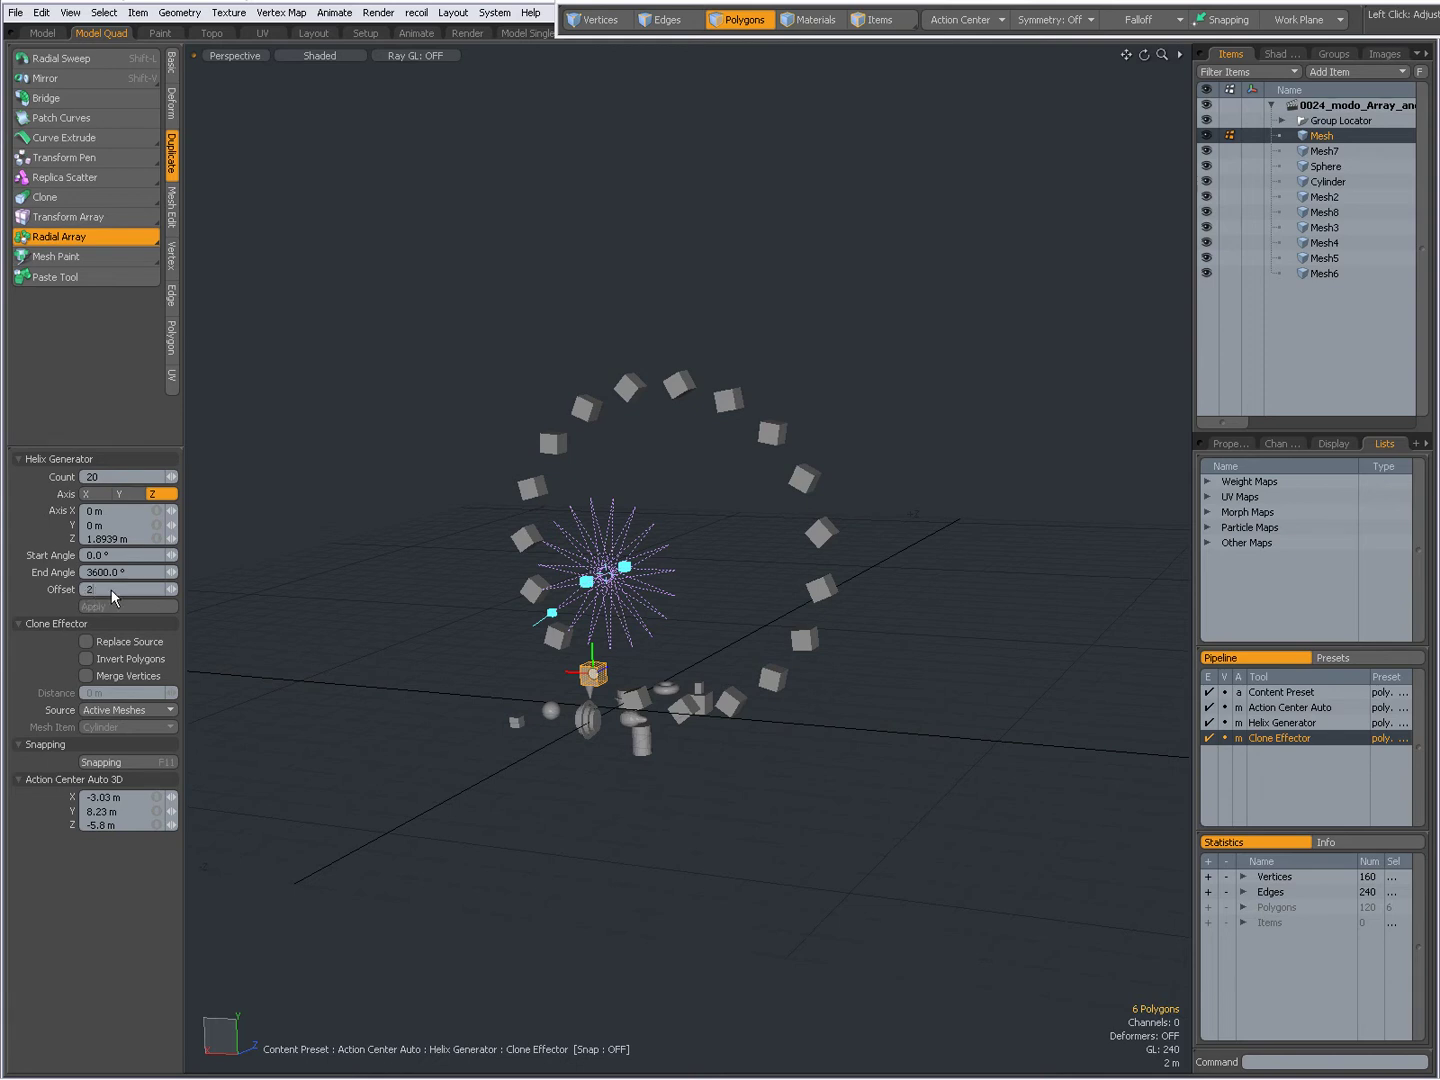
key("Return")
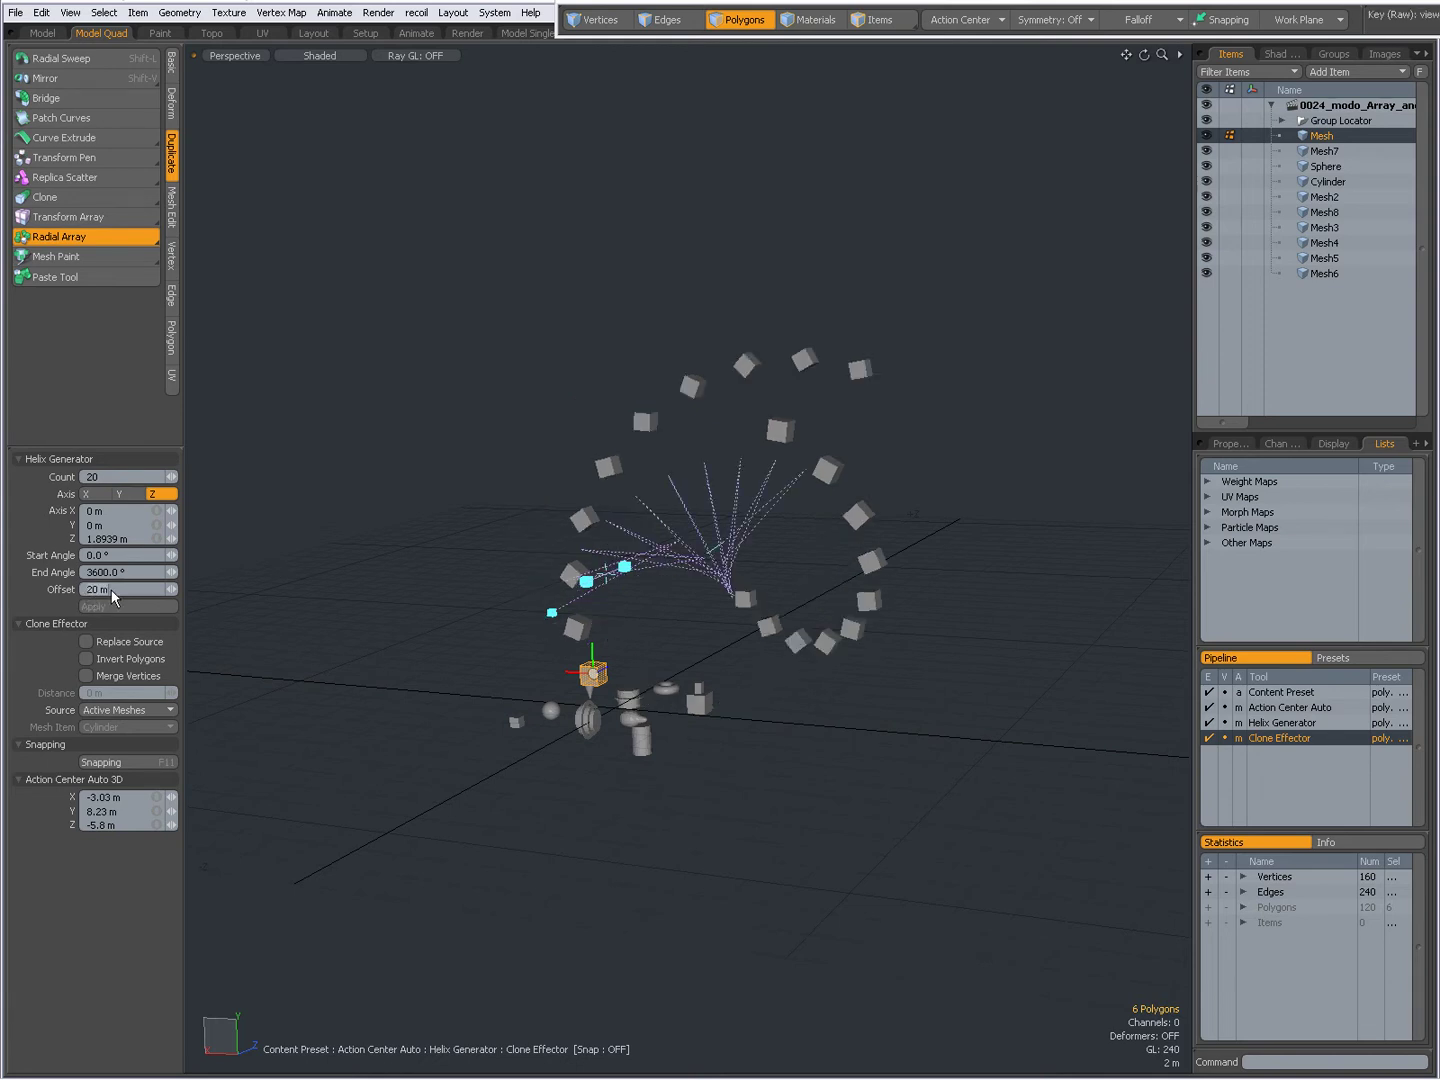
type("50")
key("Return")
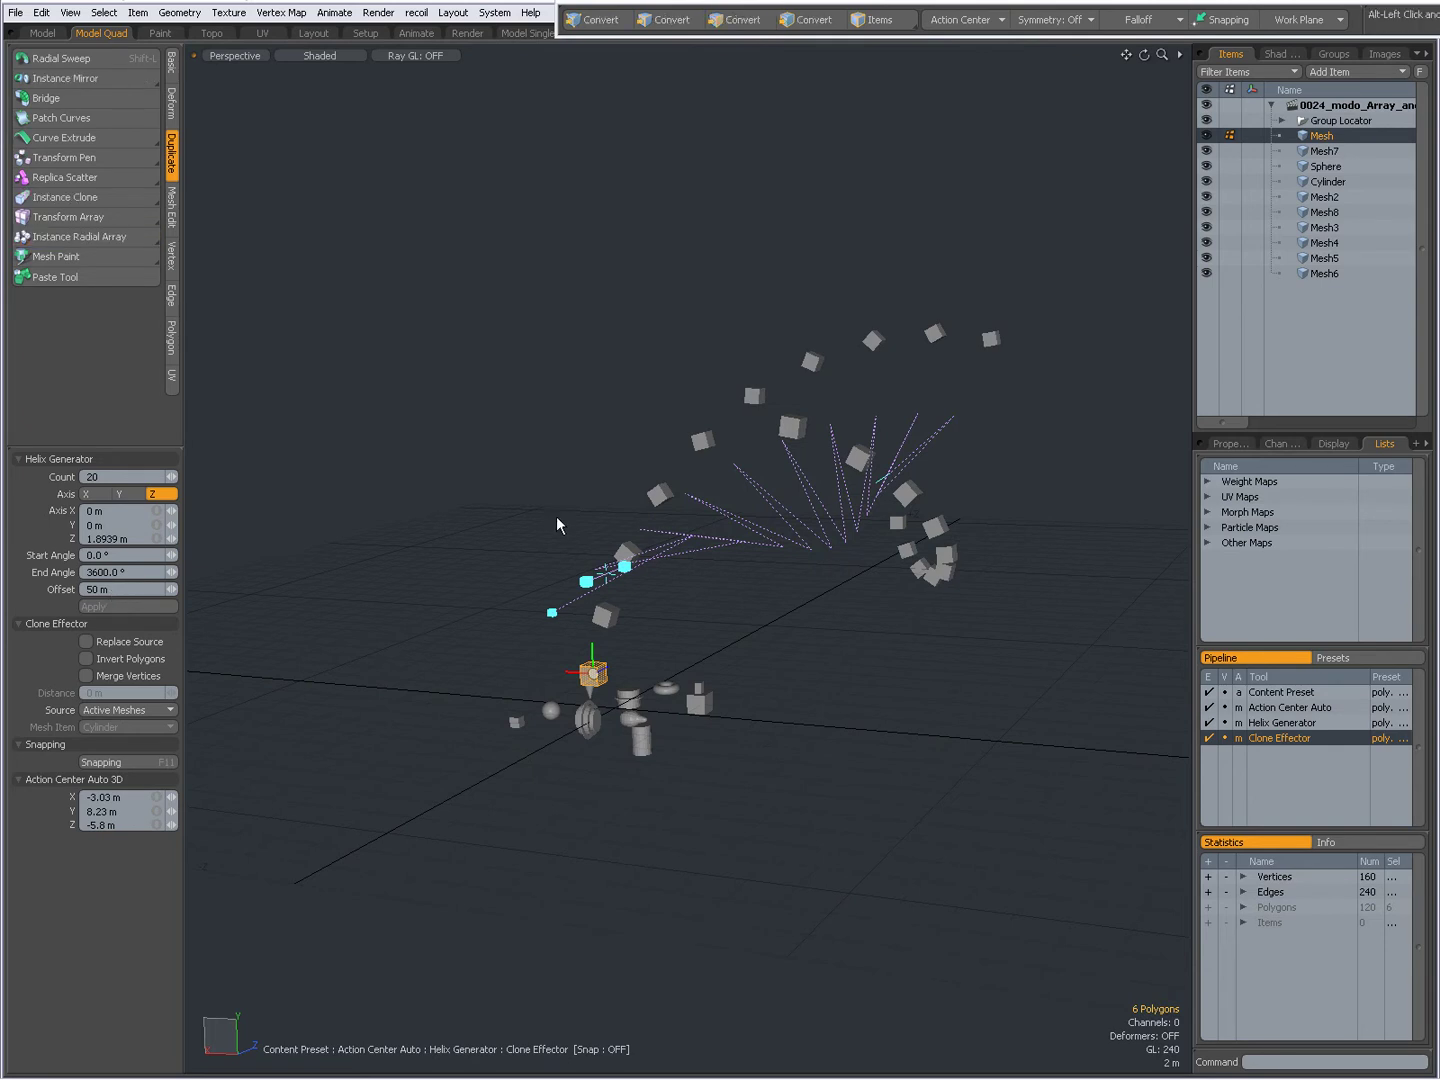
Fill out the helix along the Z axis by setting the array's count to 200
left_click_drag(553, 527, 722, 651, "alt")
left_click_drag(768, 572, 445, 560, "alt")
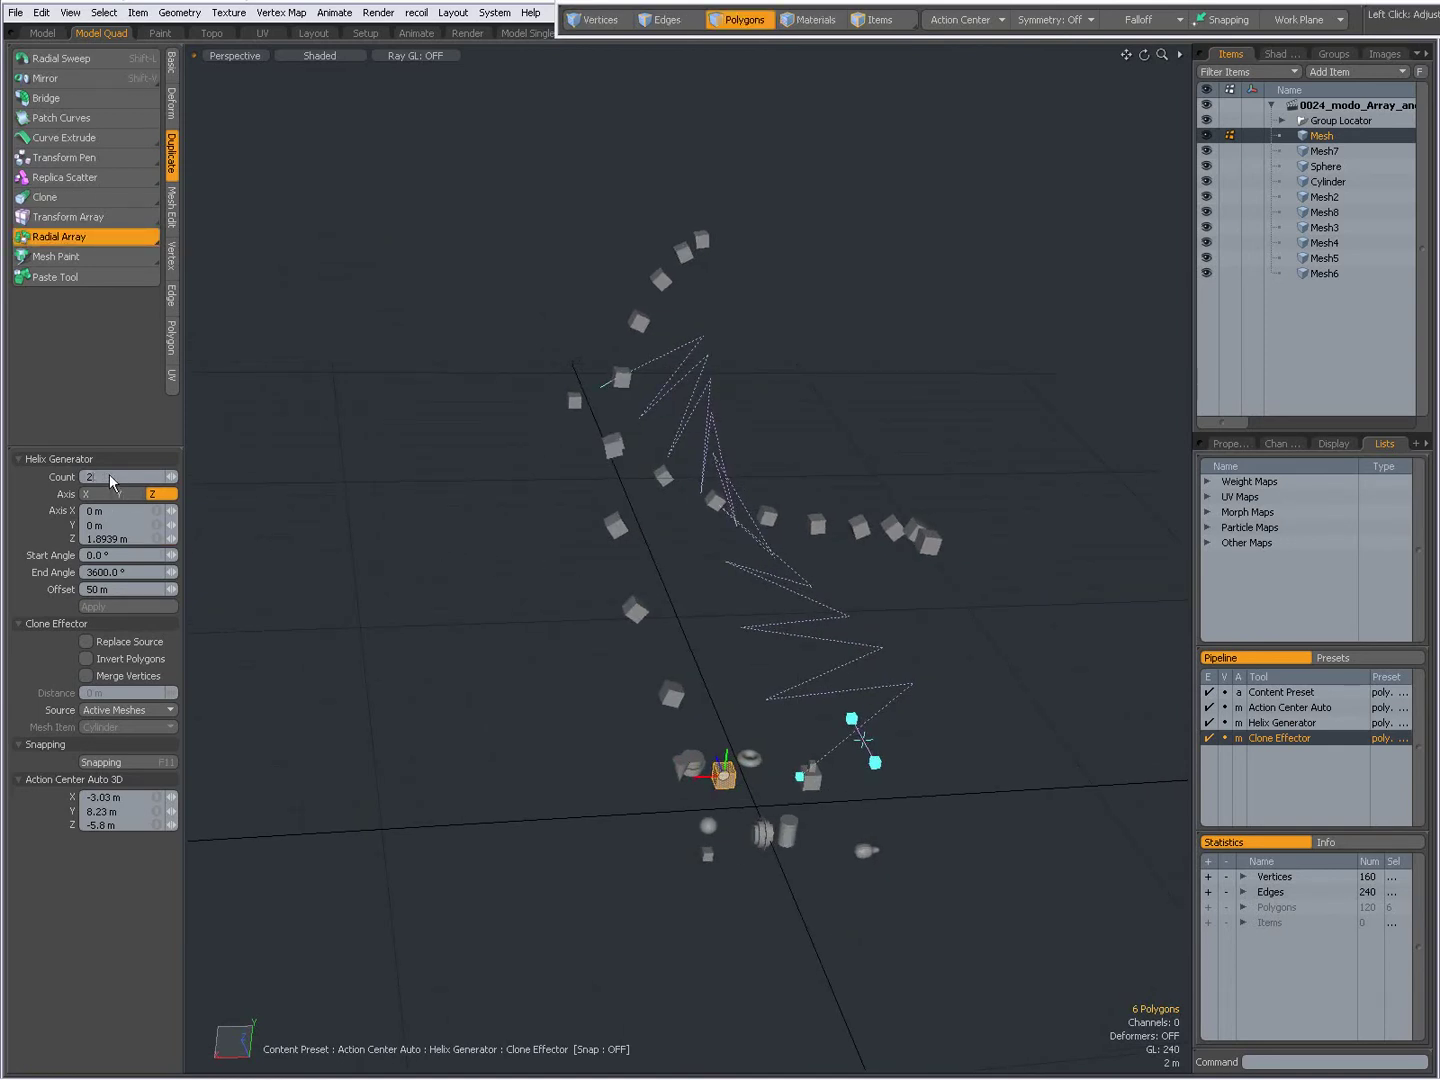
key("Return")
left_click_drag(311, 456, 418, 654, "alt")
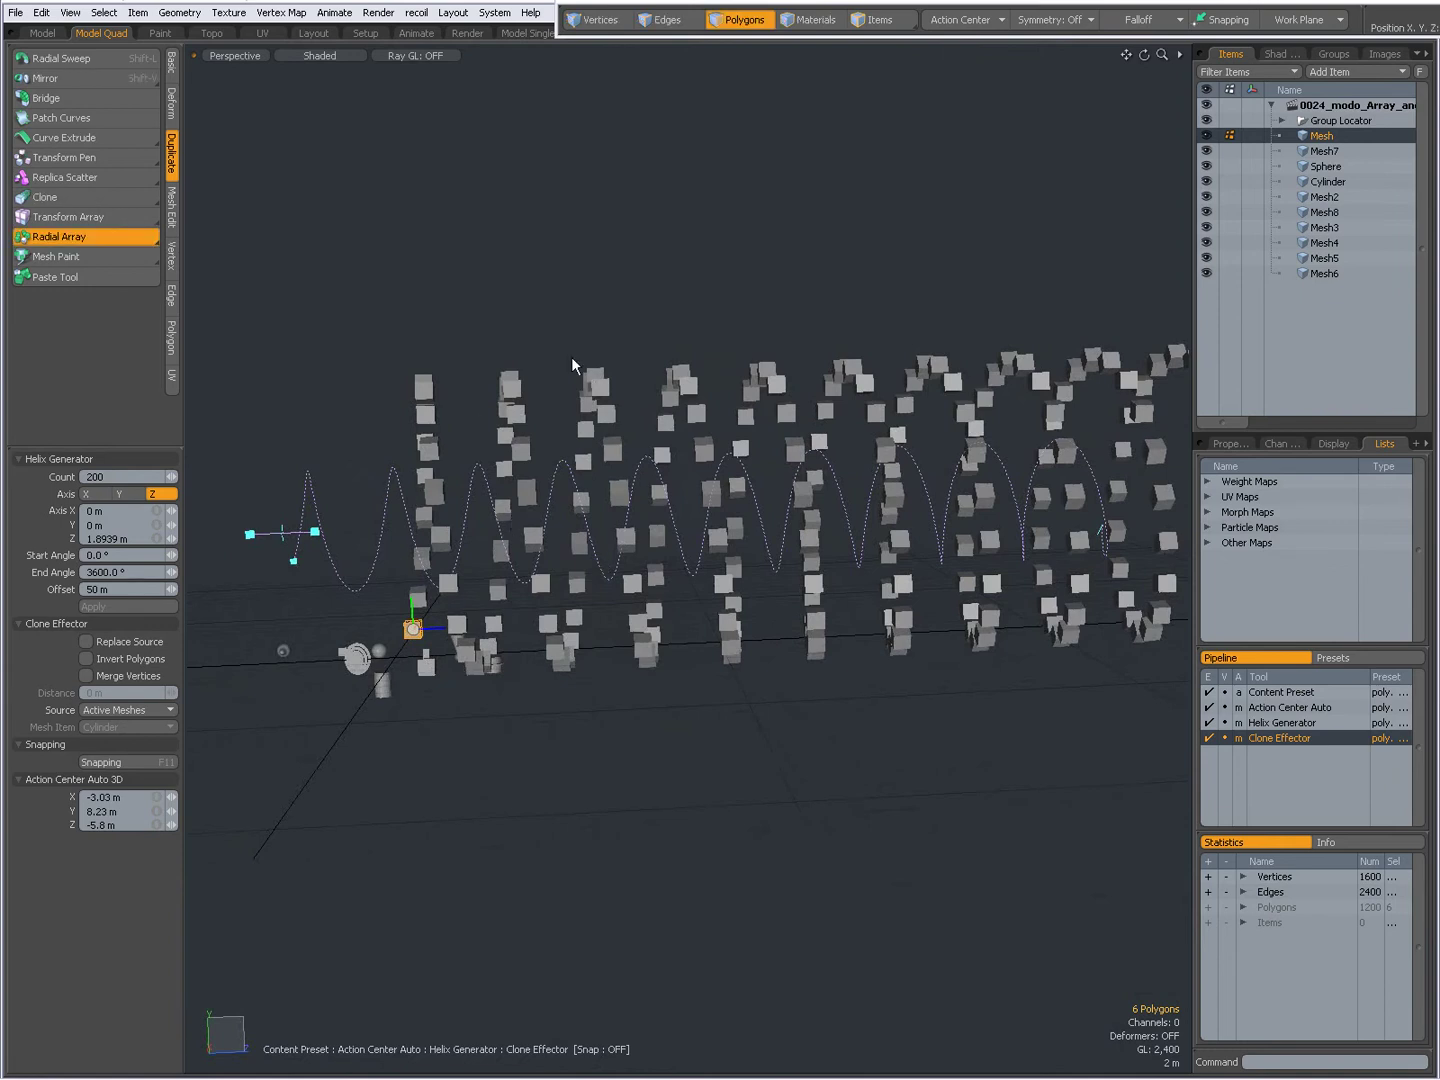
left_click_drag(700, 628, 684, 720, "alt")
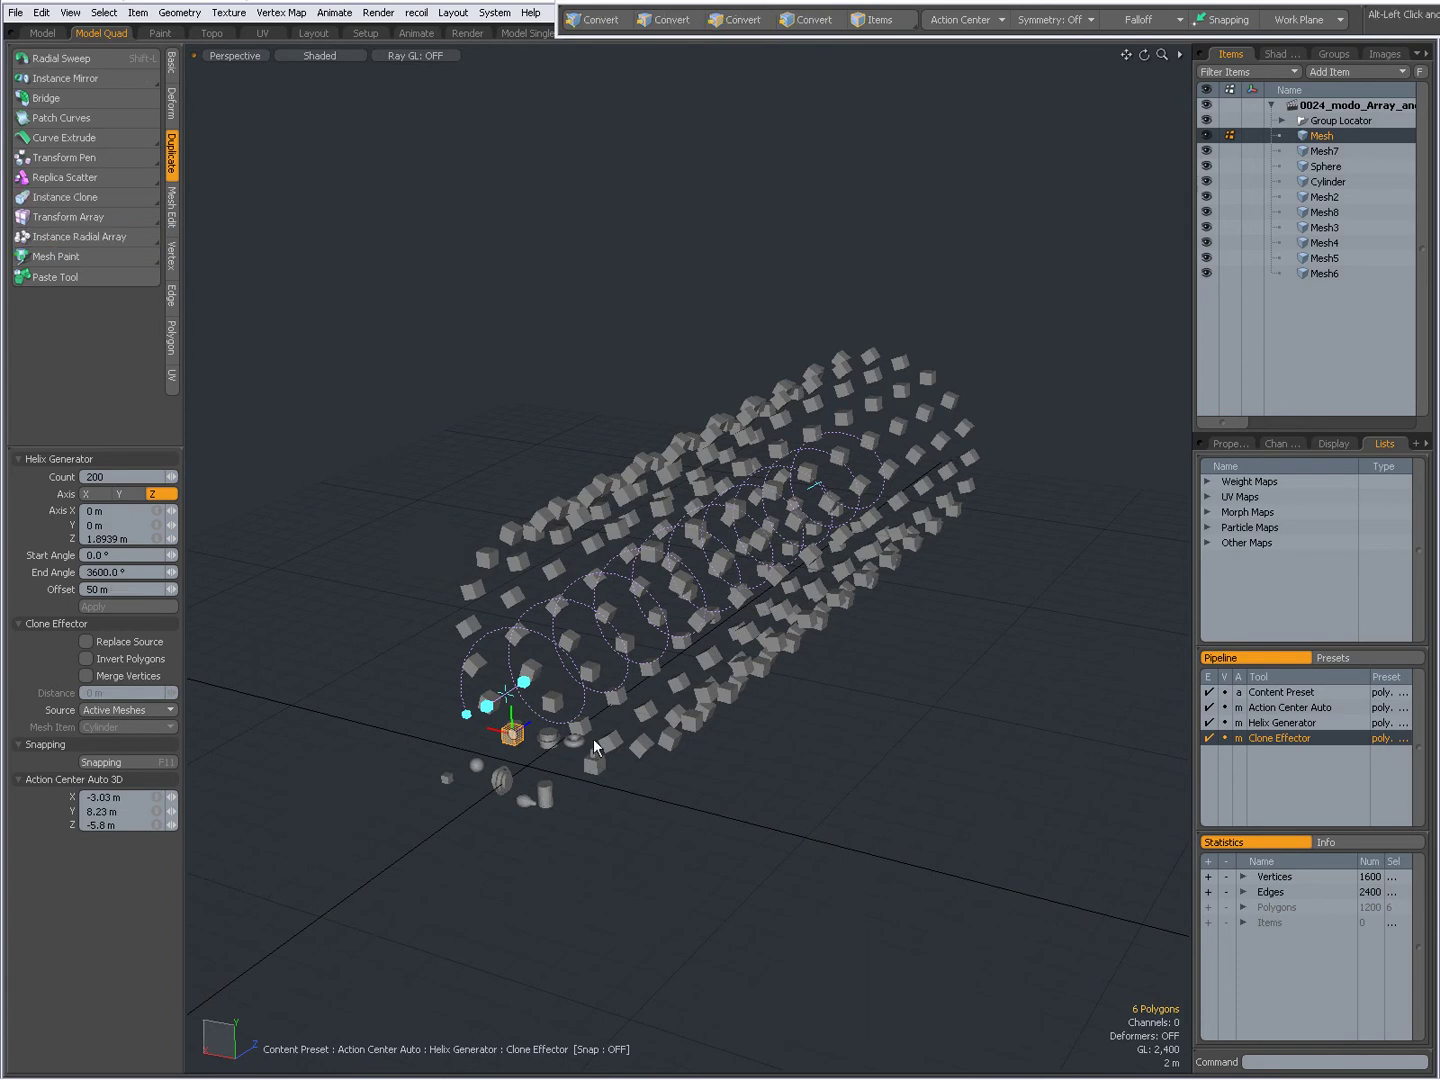
left_click_drag(595, 745, 763, 592, "alt")
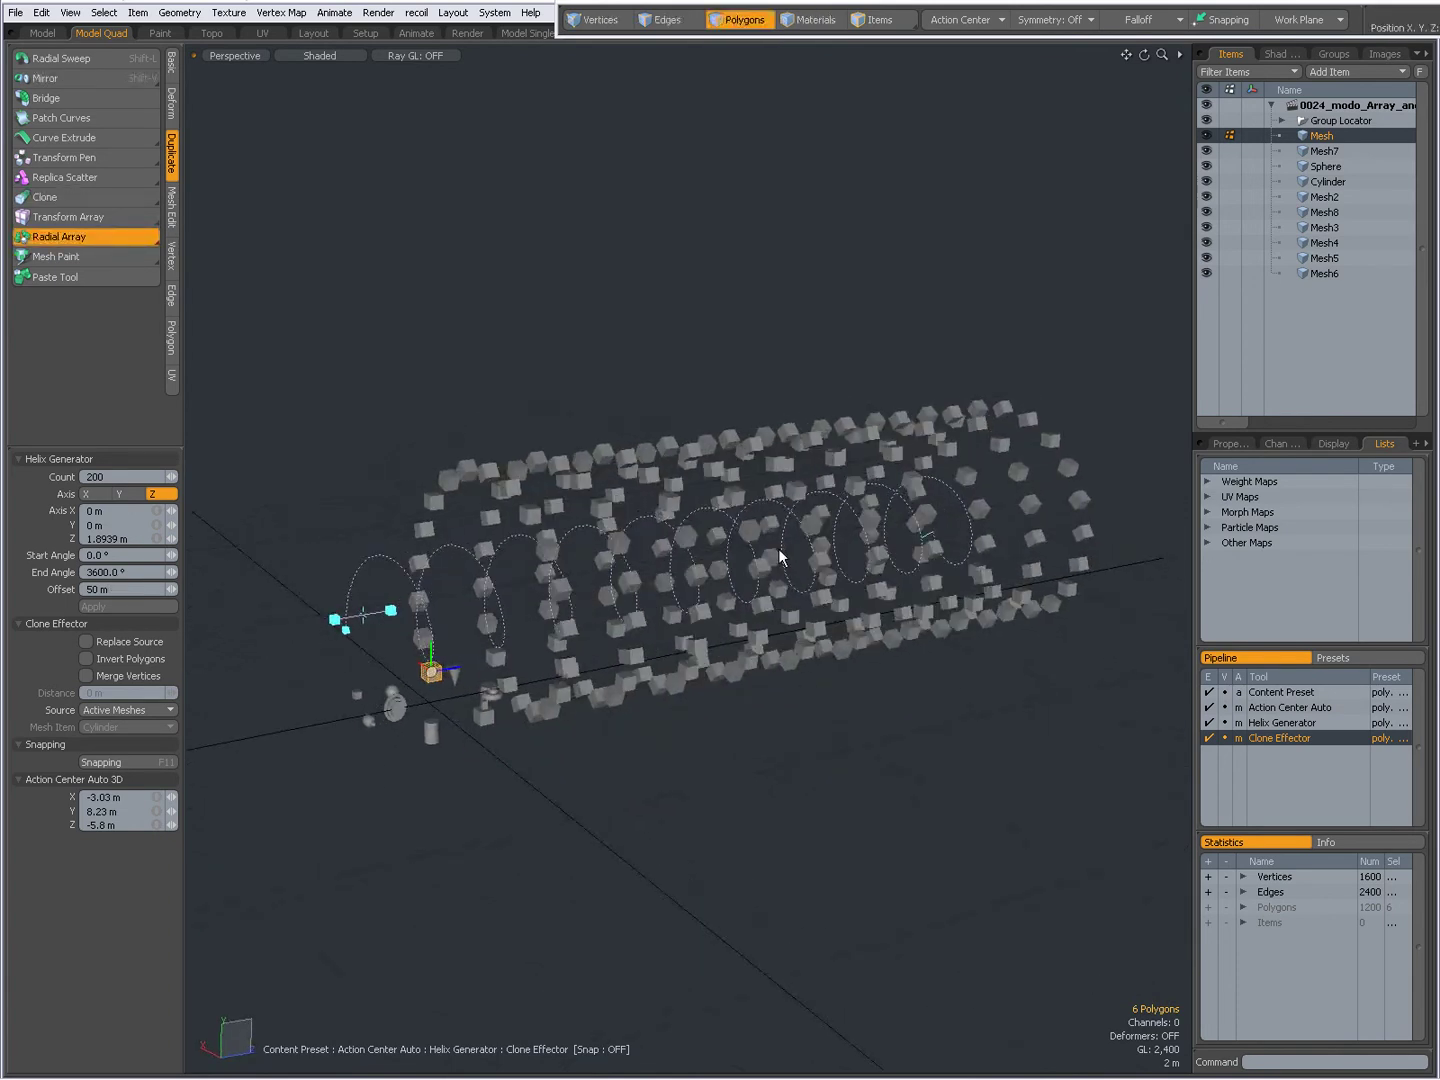
left_click_drag(896, 609, 704, 716, "alt")
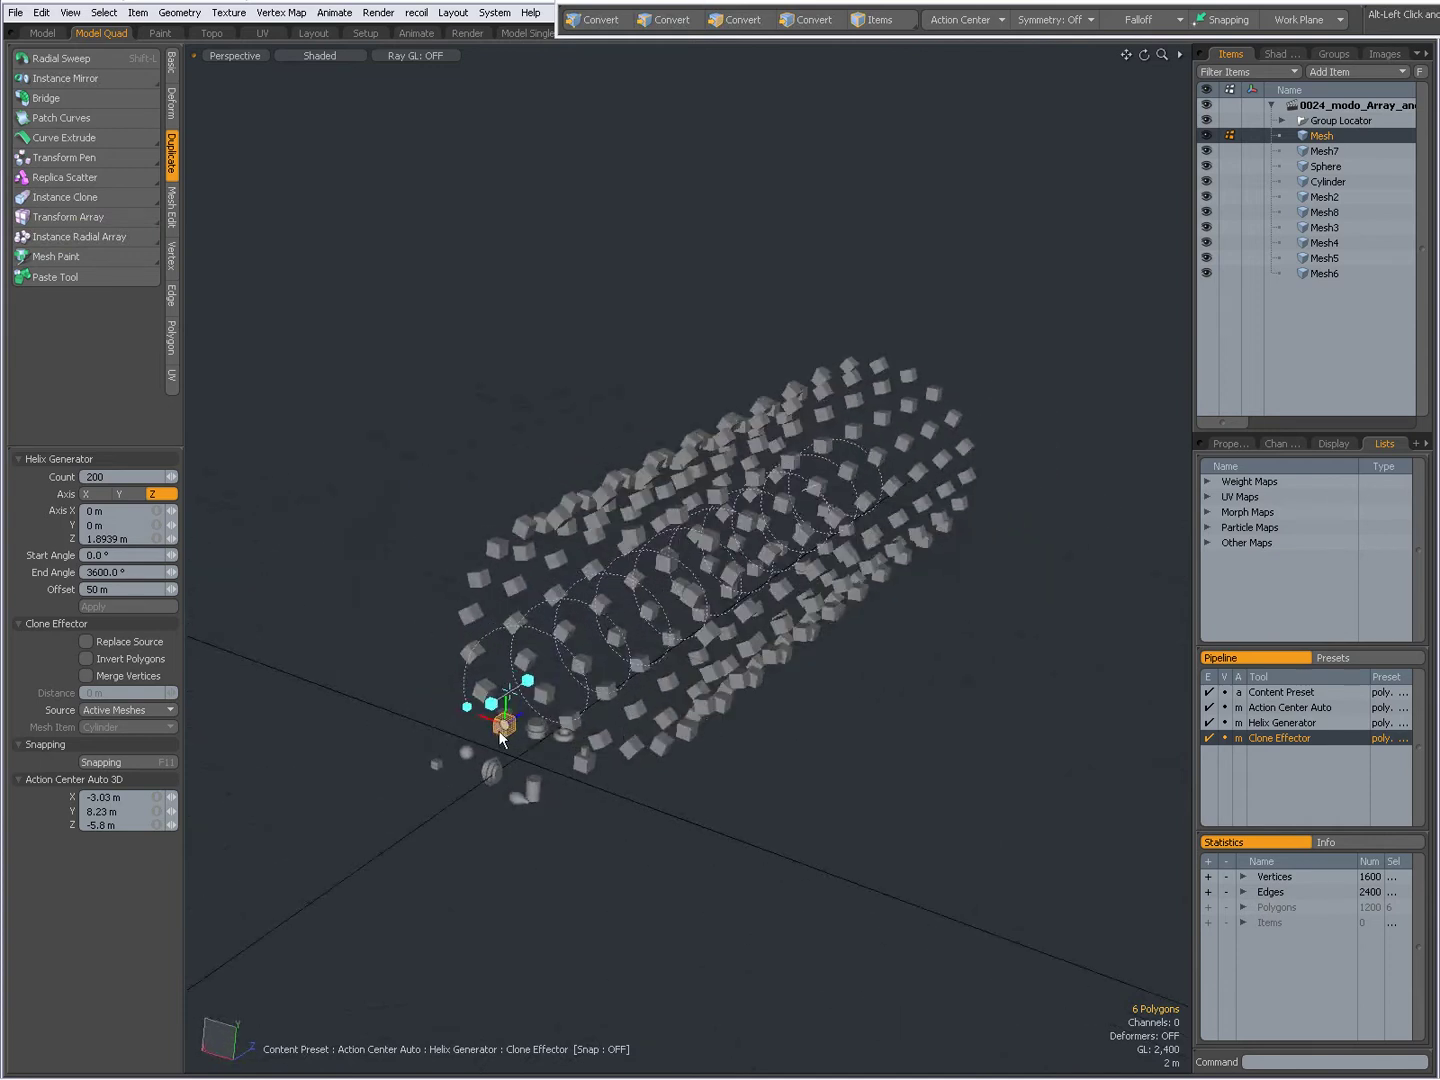
mouse_move(530, 743)
left_mouse_down("alt")
mouse_move(703, 761)
mouse_move(518, 734)
mouse_move(596, 718)
mouse_move(544, 727)
left_mouse_up("alt")
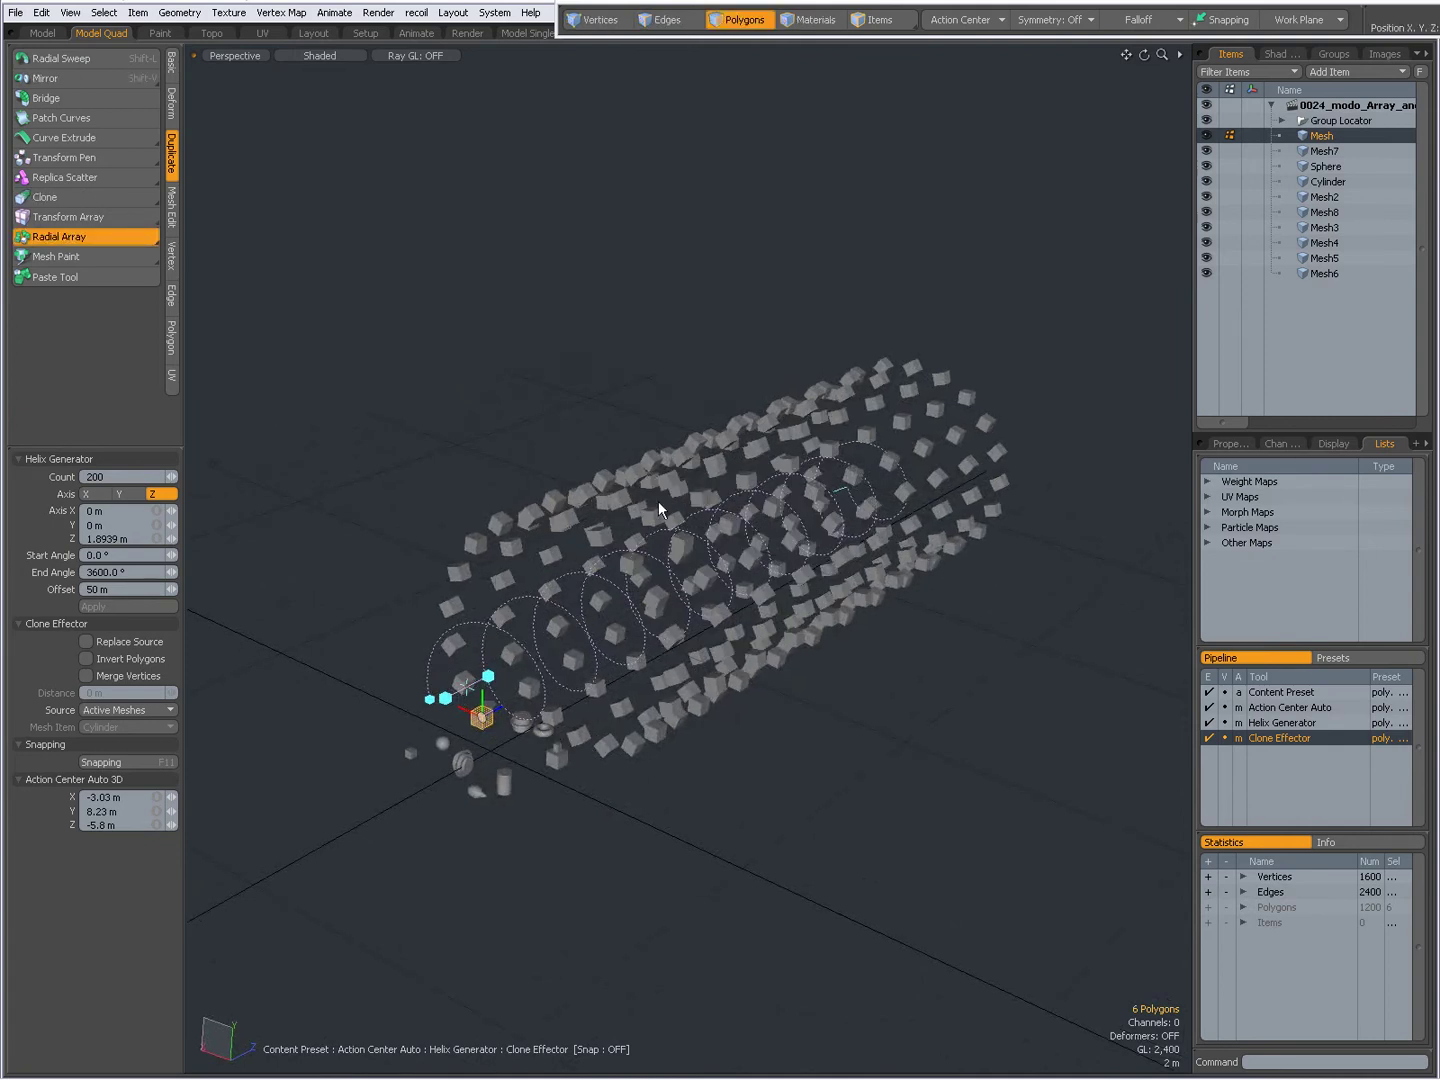
Try a count of 100 on the helix and set it back to 200
left_click_drag(807, 530, 770, 624, "alt")
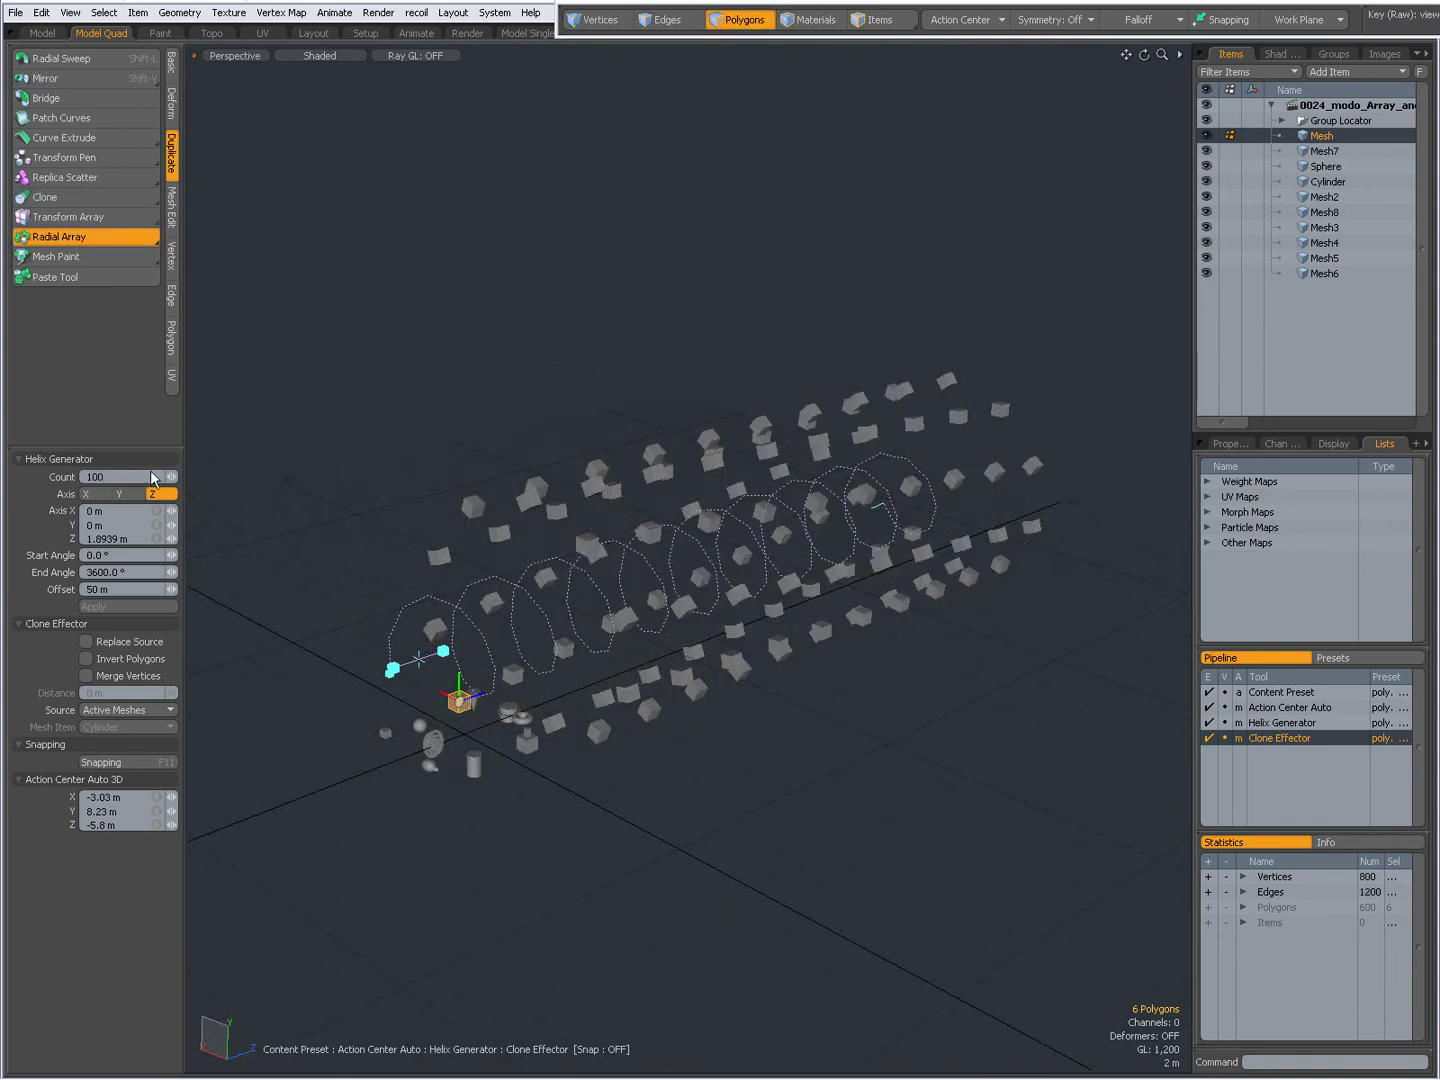
mouse_move(721, 630)
left_mouse_down("alt")
mouse_move(979, 582)
mouse_move(988, 563)
mouse_move(950, 534)
mouse_move(889, 541)
left_mouse_up("alt")
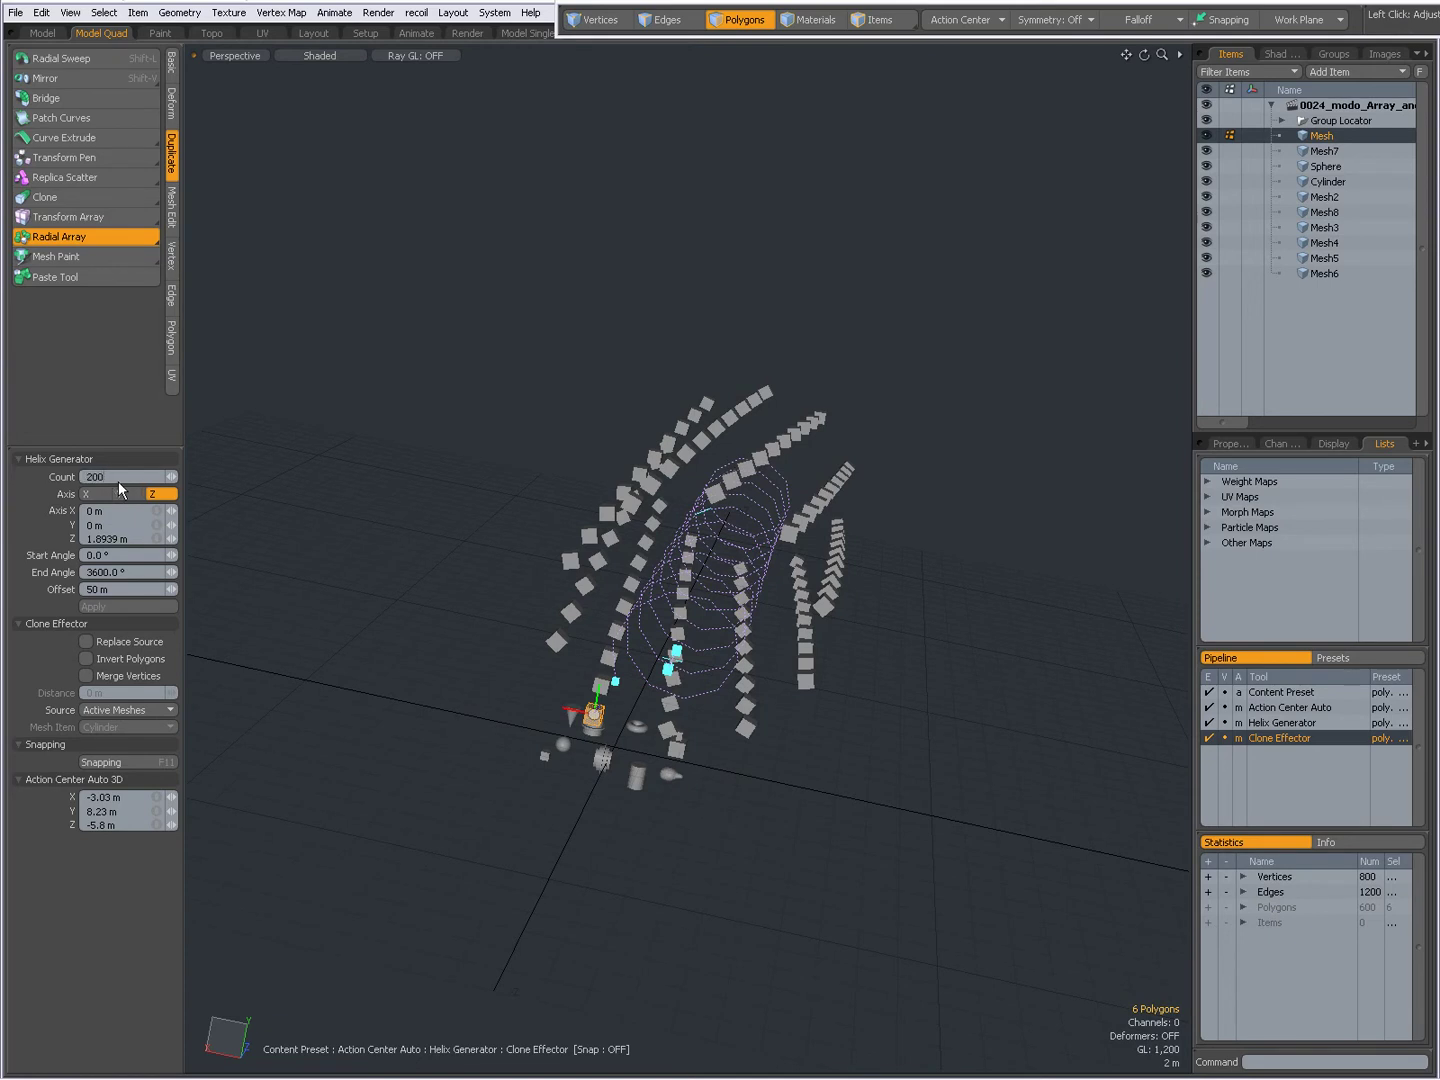
mouse_move(200, 465)
left_mouse_down("alt")
mouse_move(373, 554)
mouse_move(310, 522)
mouse_move(467, 479)
left_mouse_up("alt")
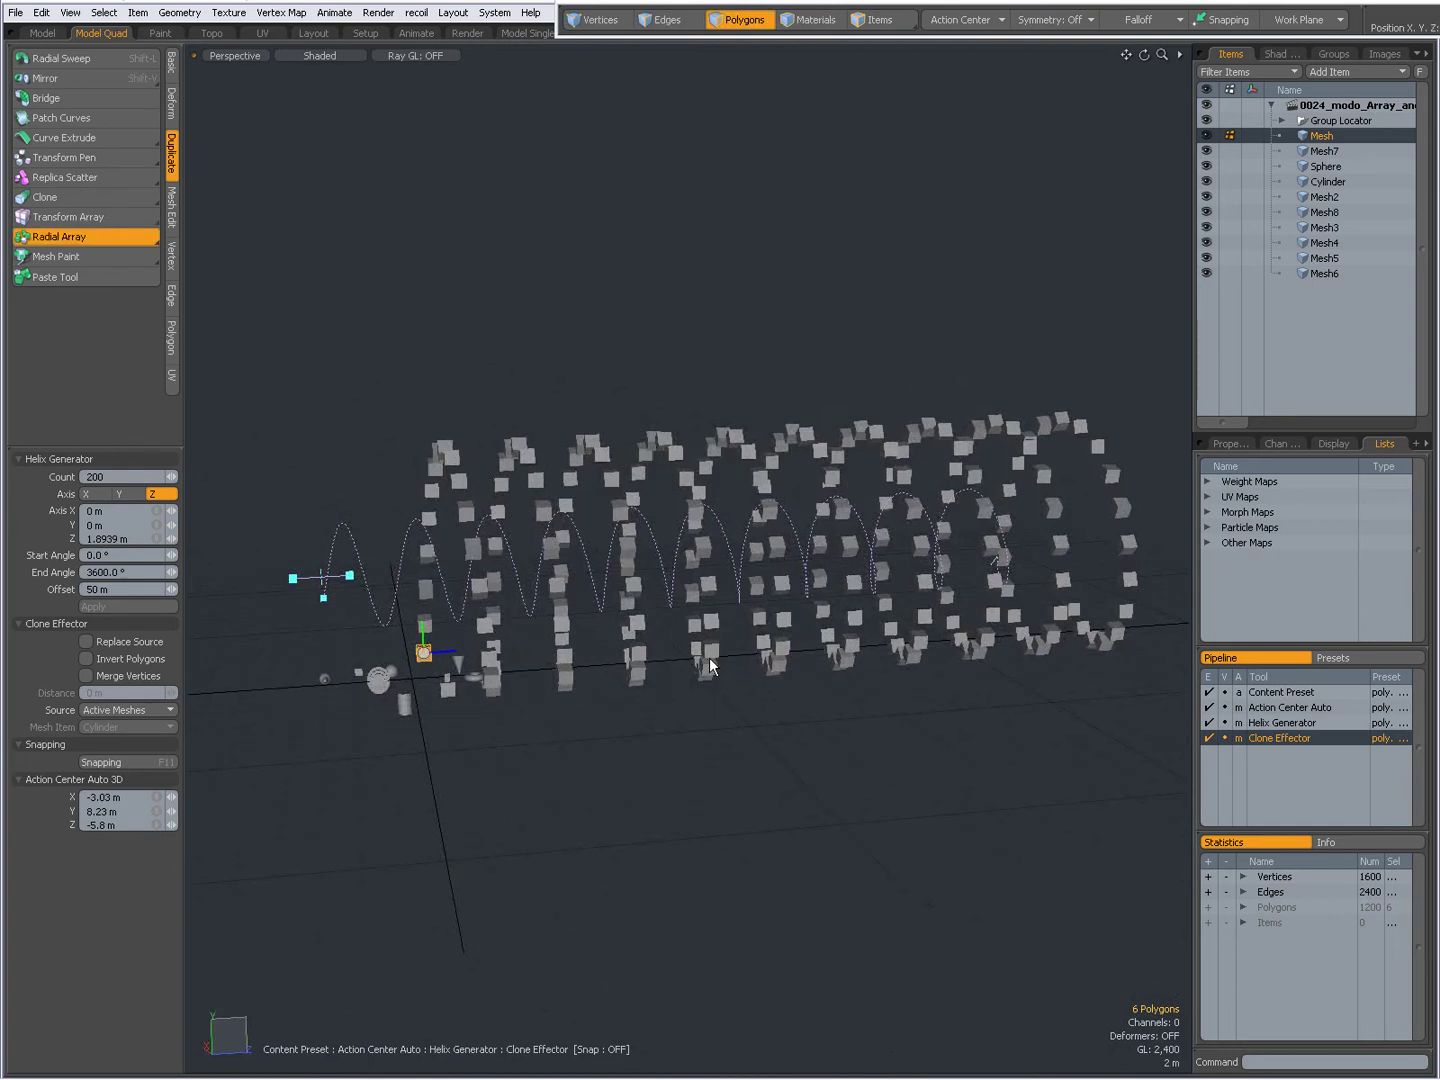
Reduce the helix to a single turn by setting the array's end angle to 360°
left_click_drag(534, 644, 553, 680, "alt")
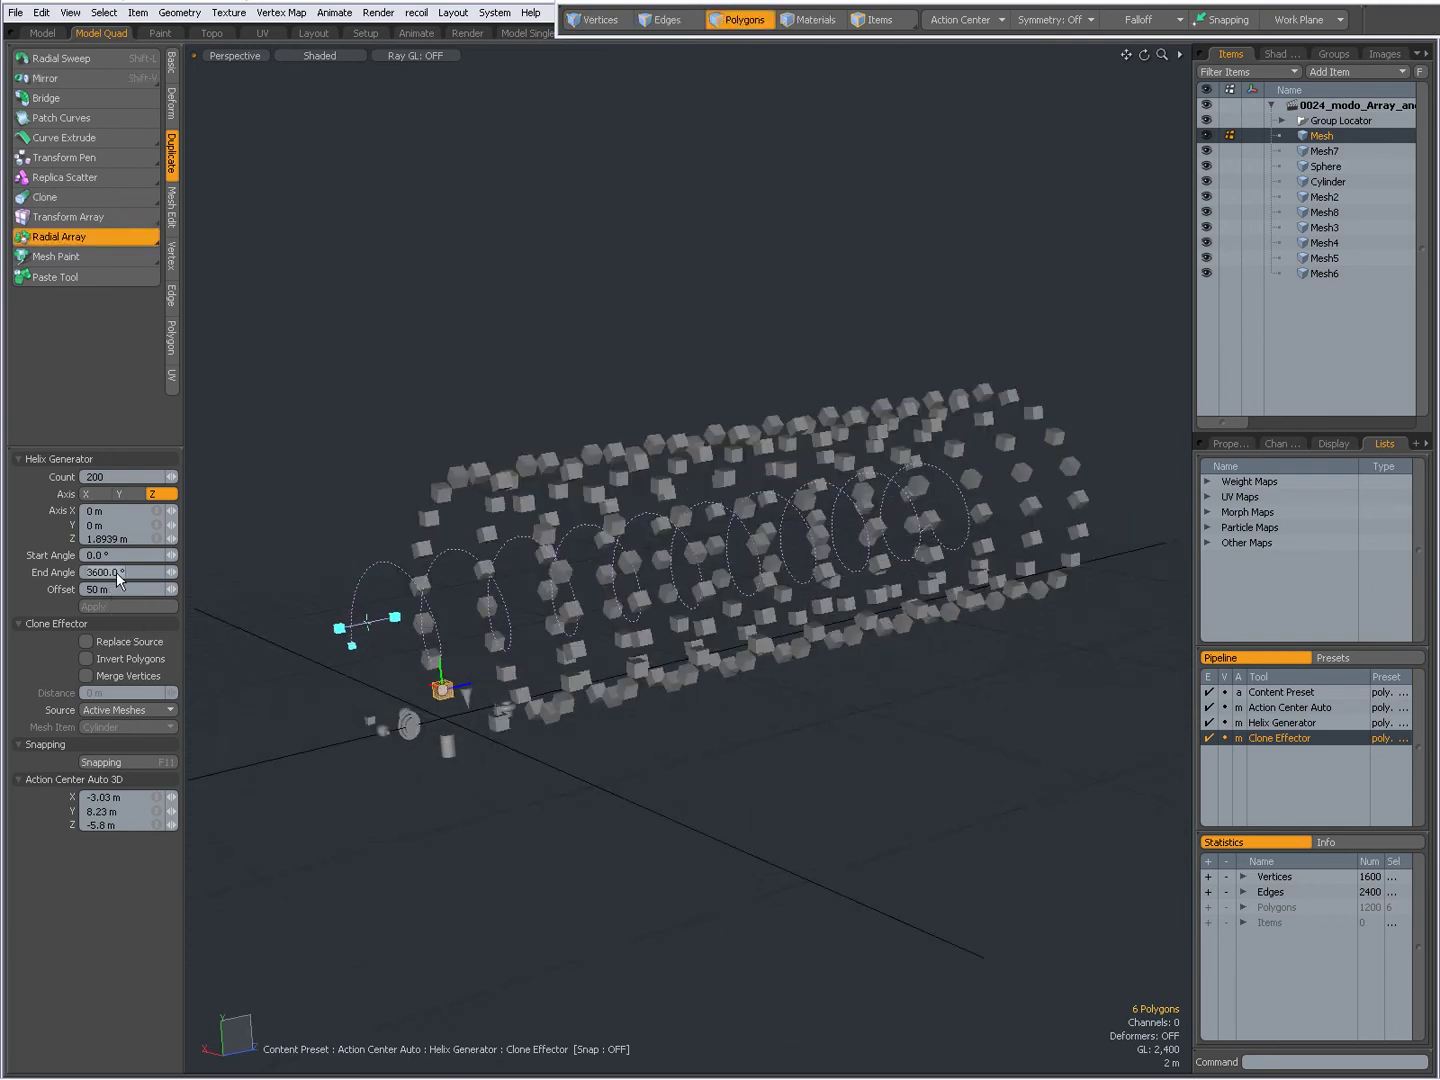
key("Return")
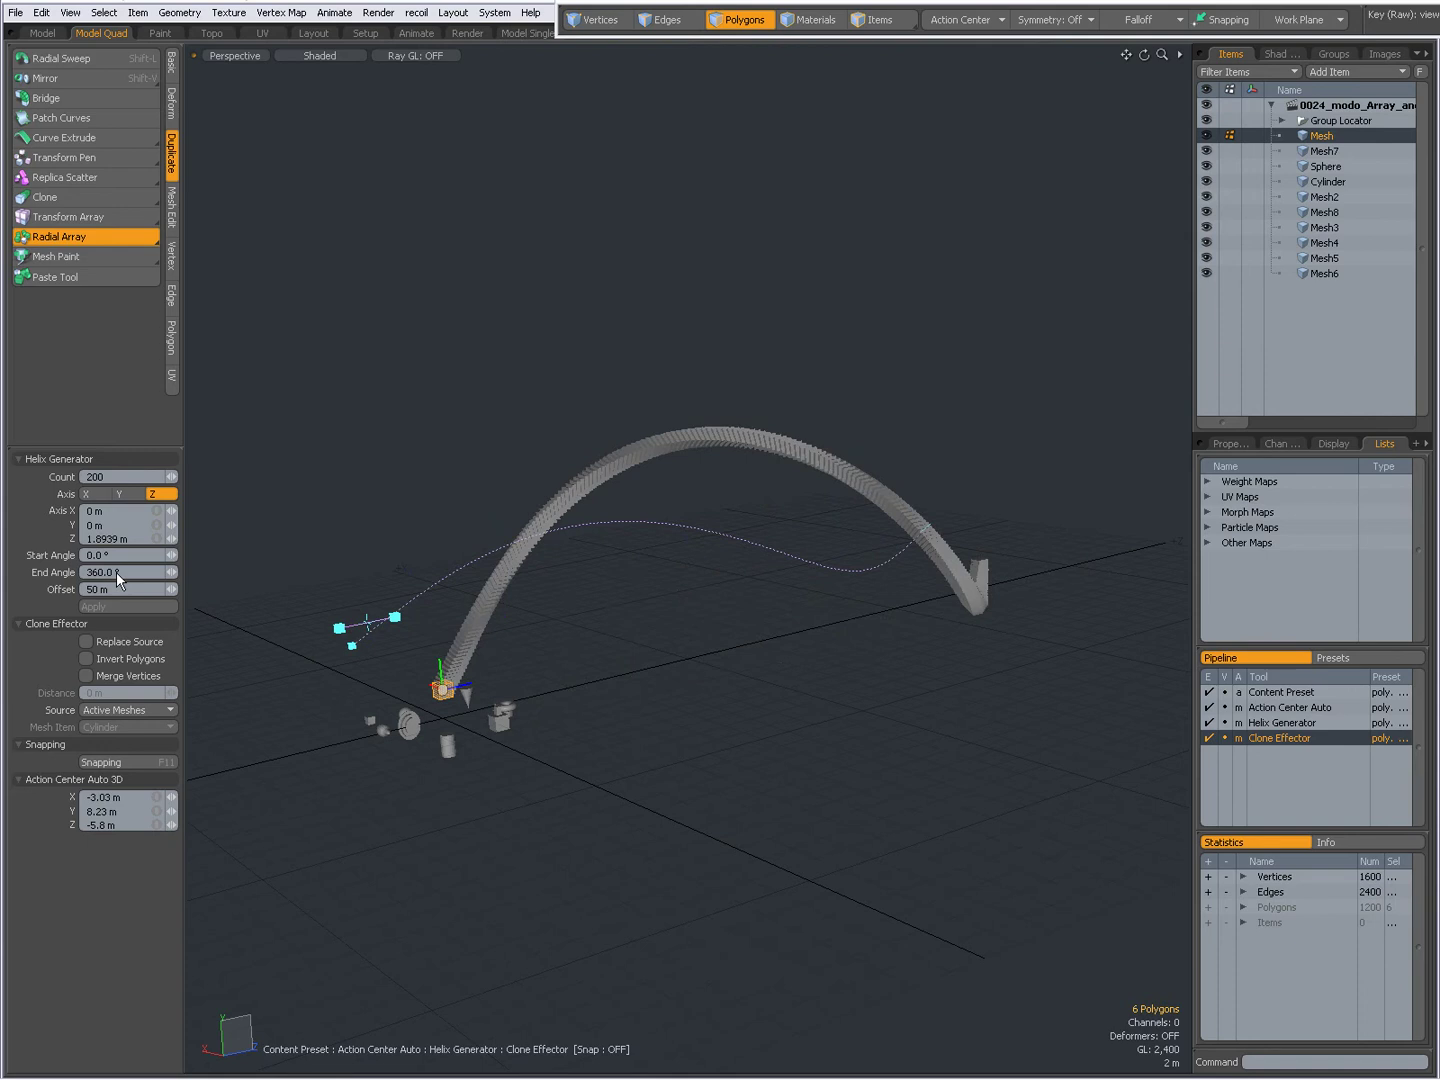
left_click_drag(571, 670, 833, 668, "alt")
left_click_drag(1022, 669, 686, 673, "alt")
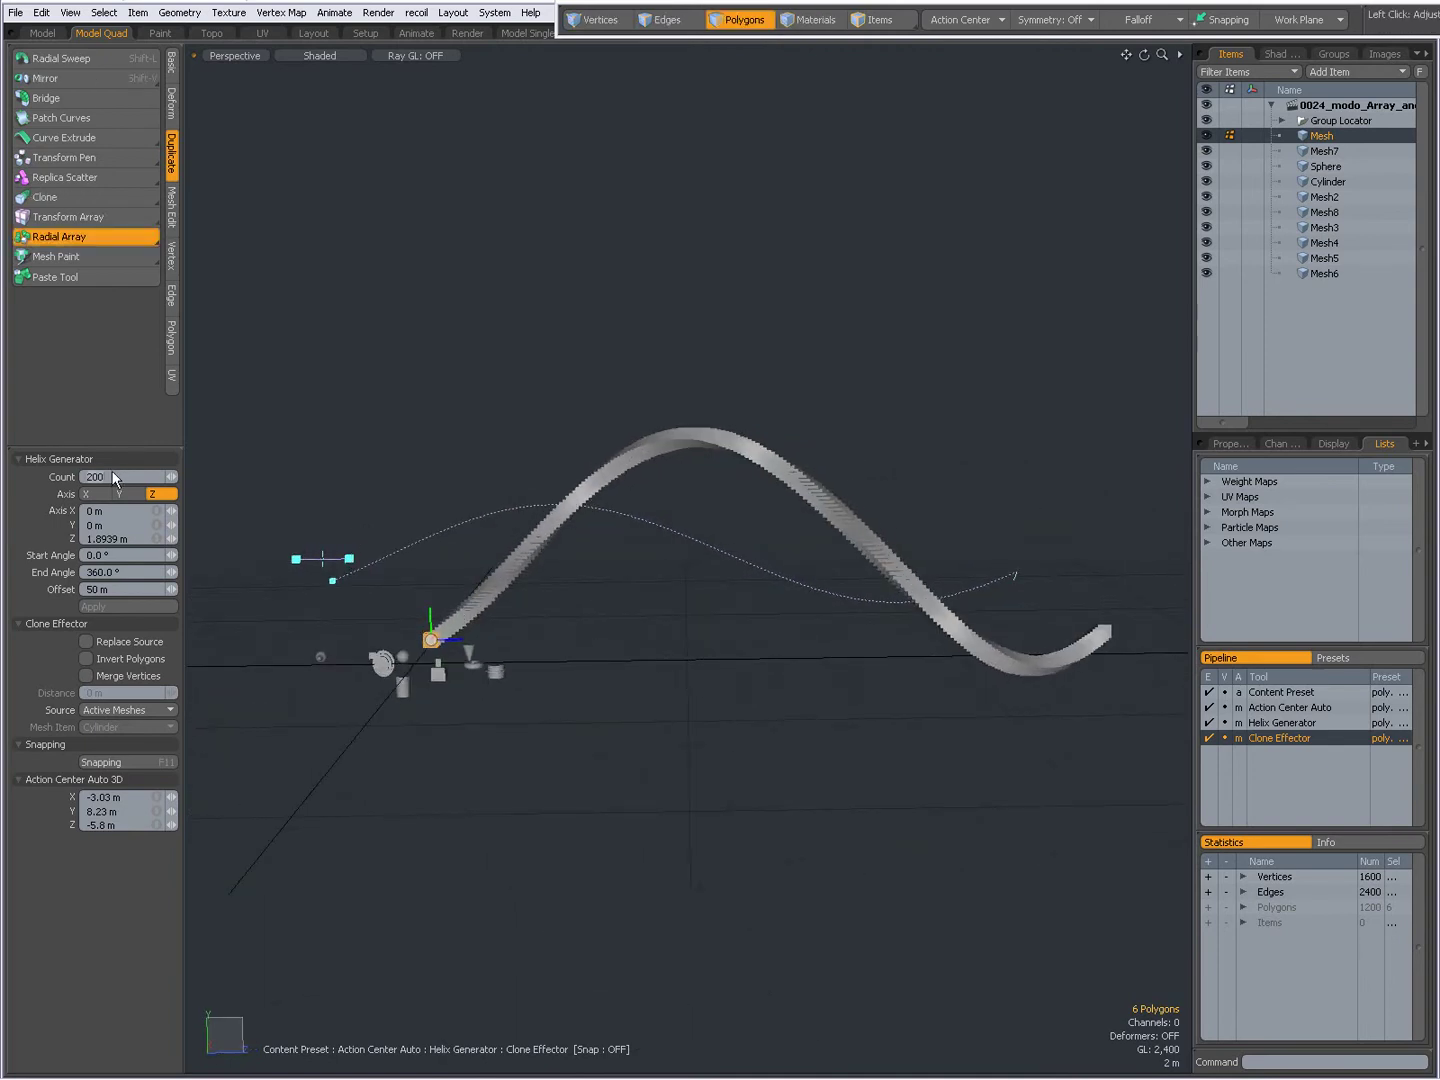
Thin out the single-turn helix by lowering the array's count to 100, 50 and finally 25
key("Return")
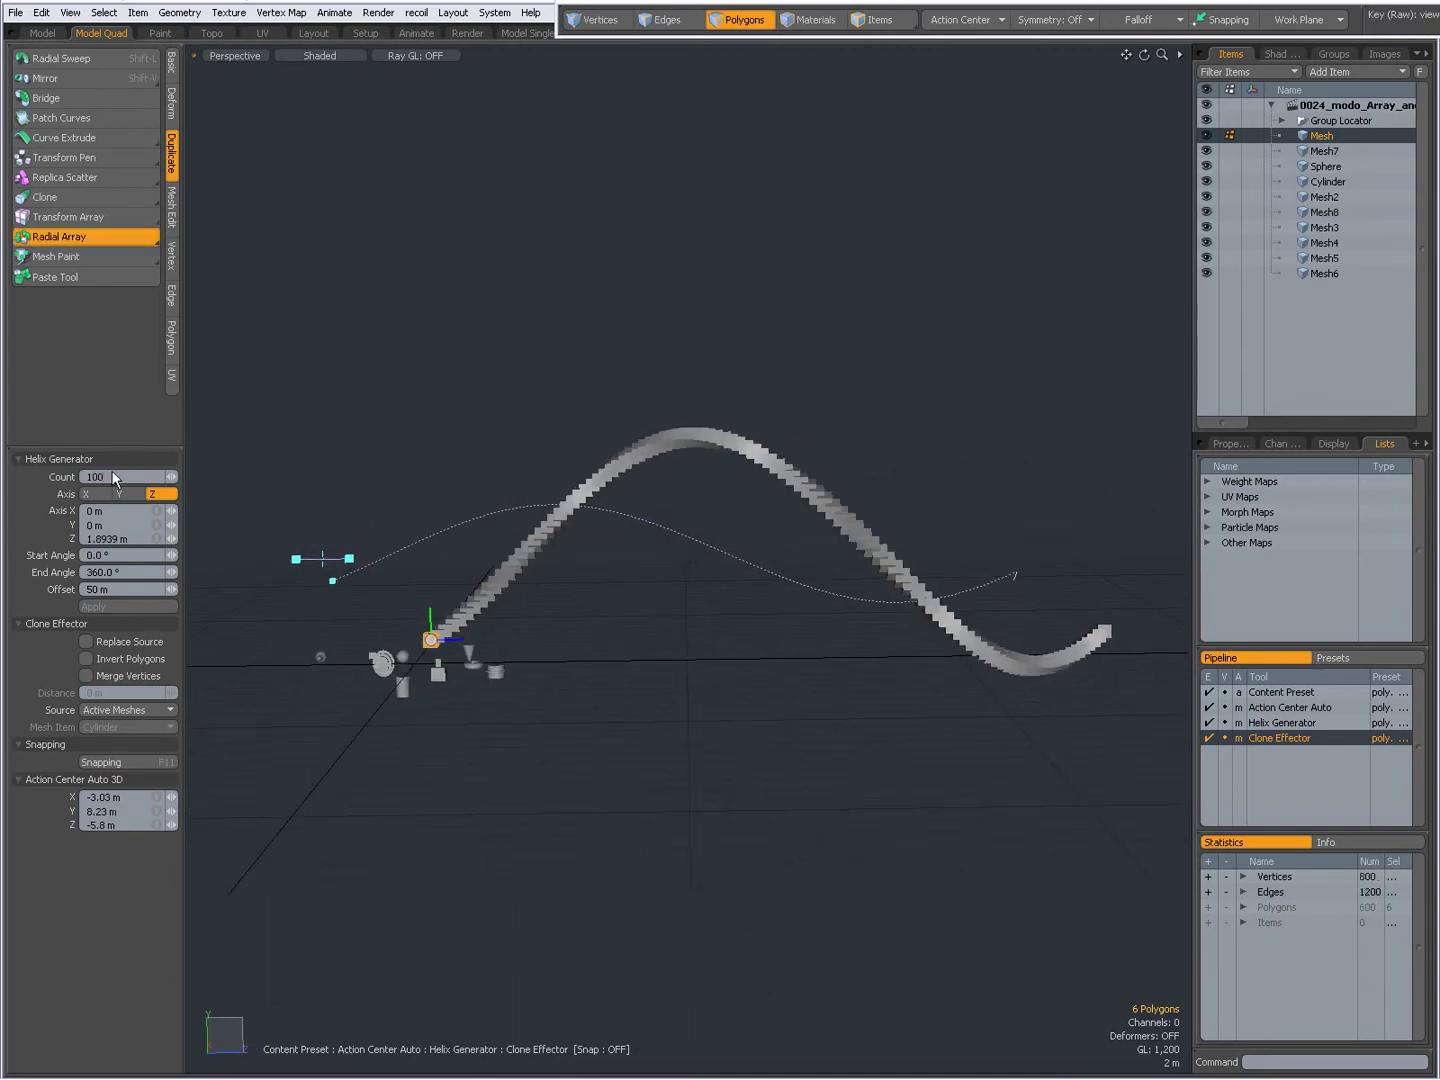
key("Return")
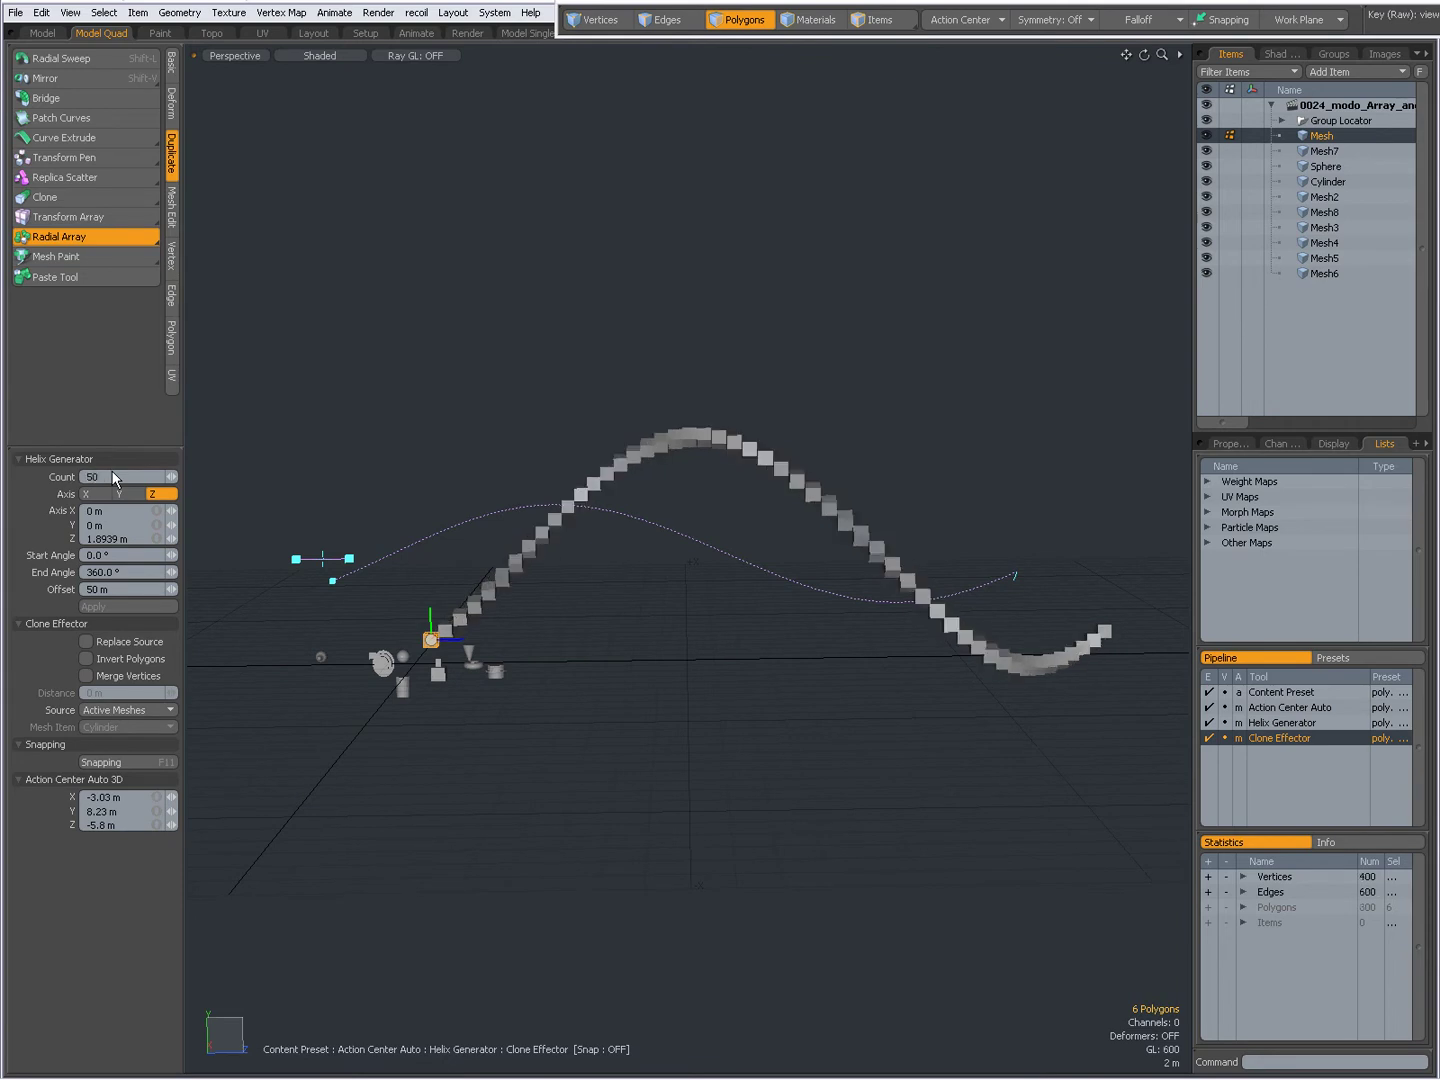
key("Return")
left_click_drag(561, 728, 778, 572, "alt")
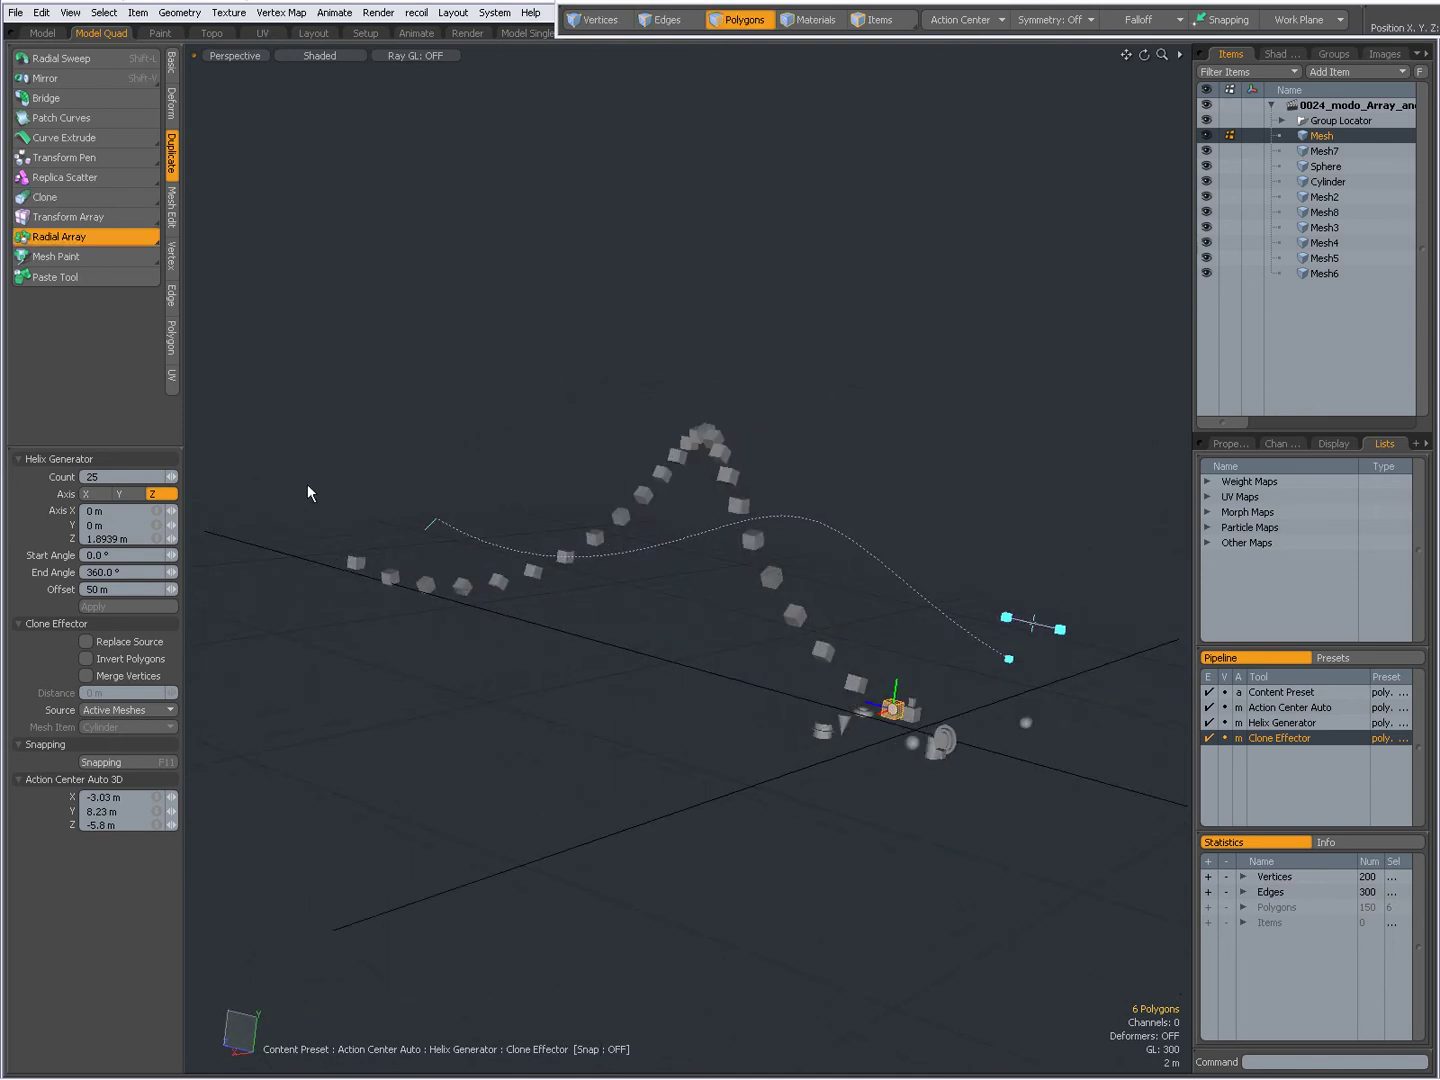
Set the array's end angle to 3600° and its count to 200 for a dense ten-turn helix
left_click_drag(310, 485, 662, 634, "alt")
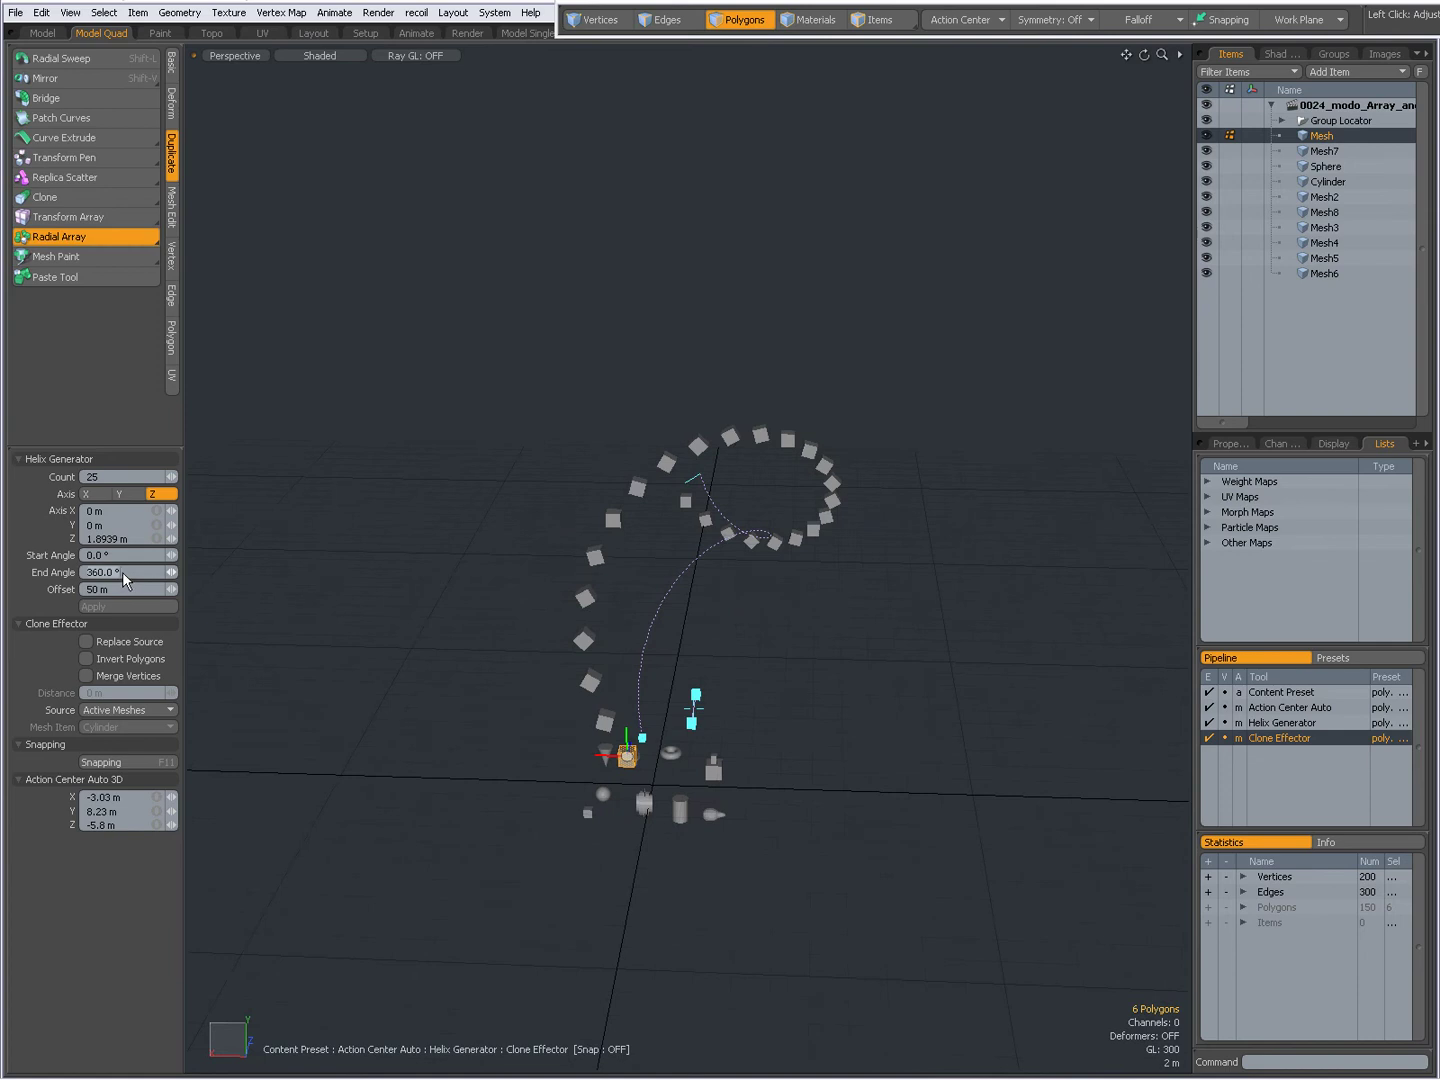
type("00")
key("Return")
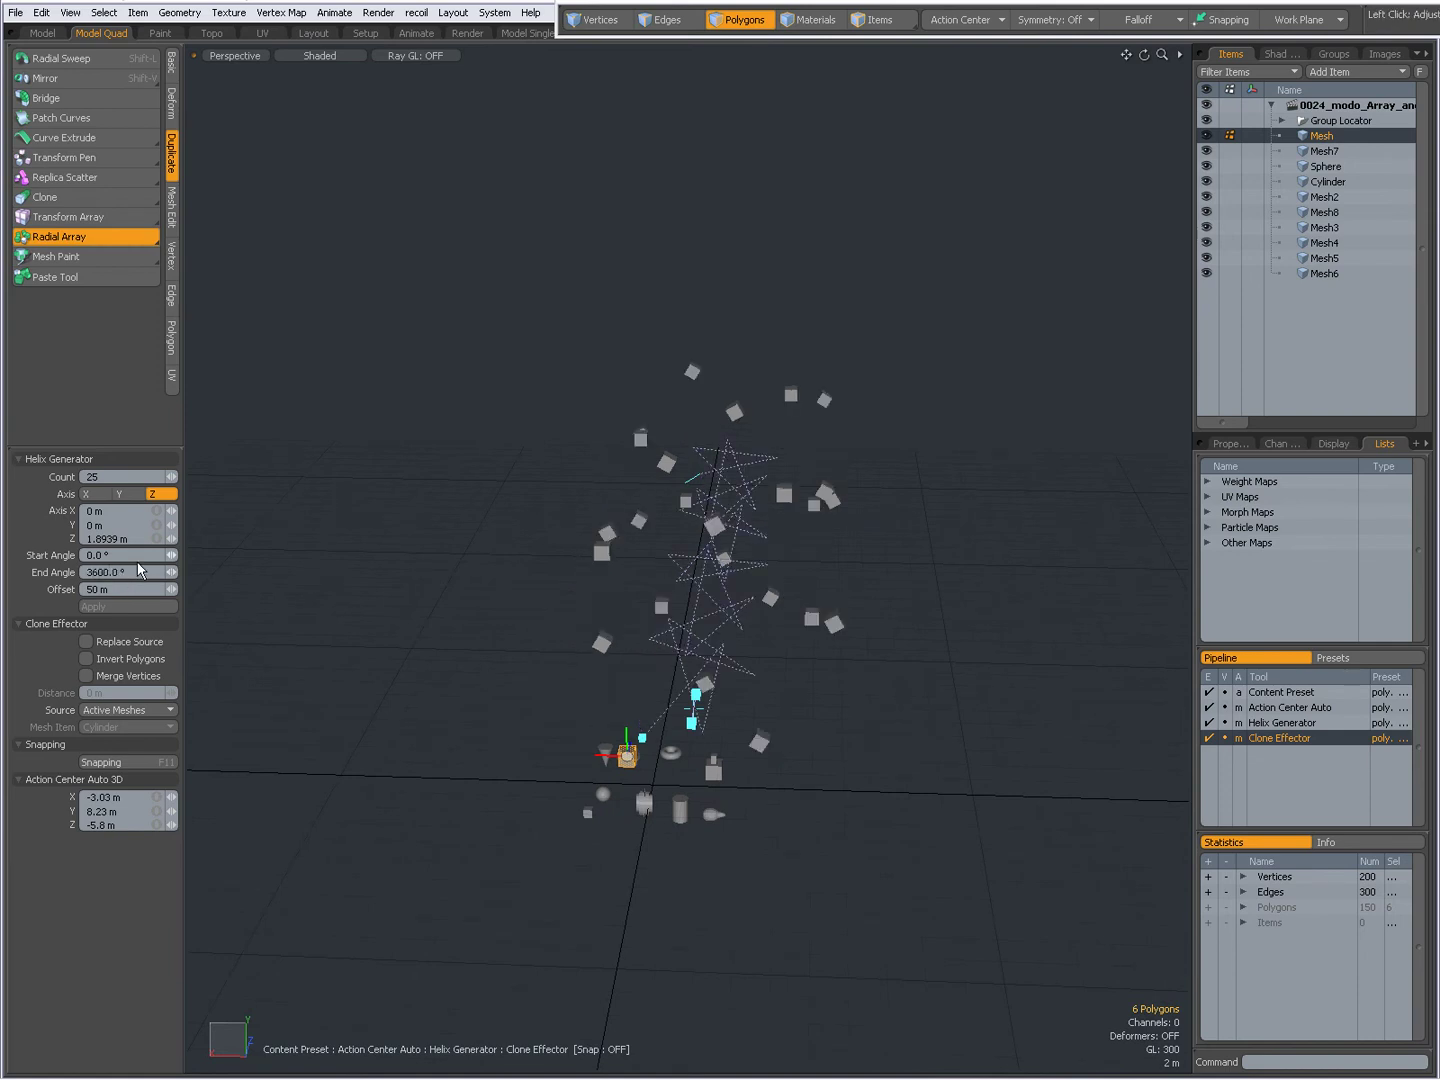
left_click(113, 477)
type("200")
key("Return")
left_click_drag(253, 503, 684, 666, "alt")
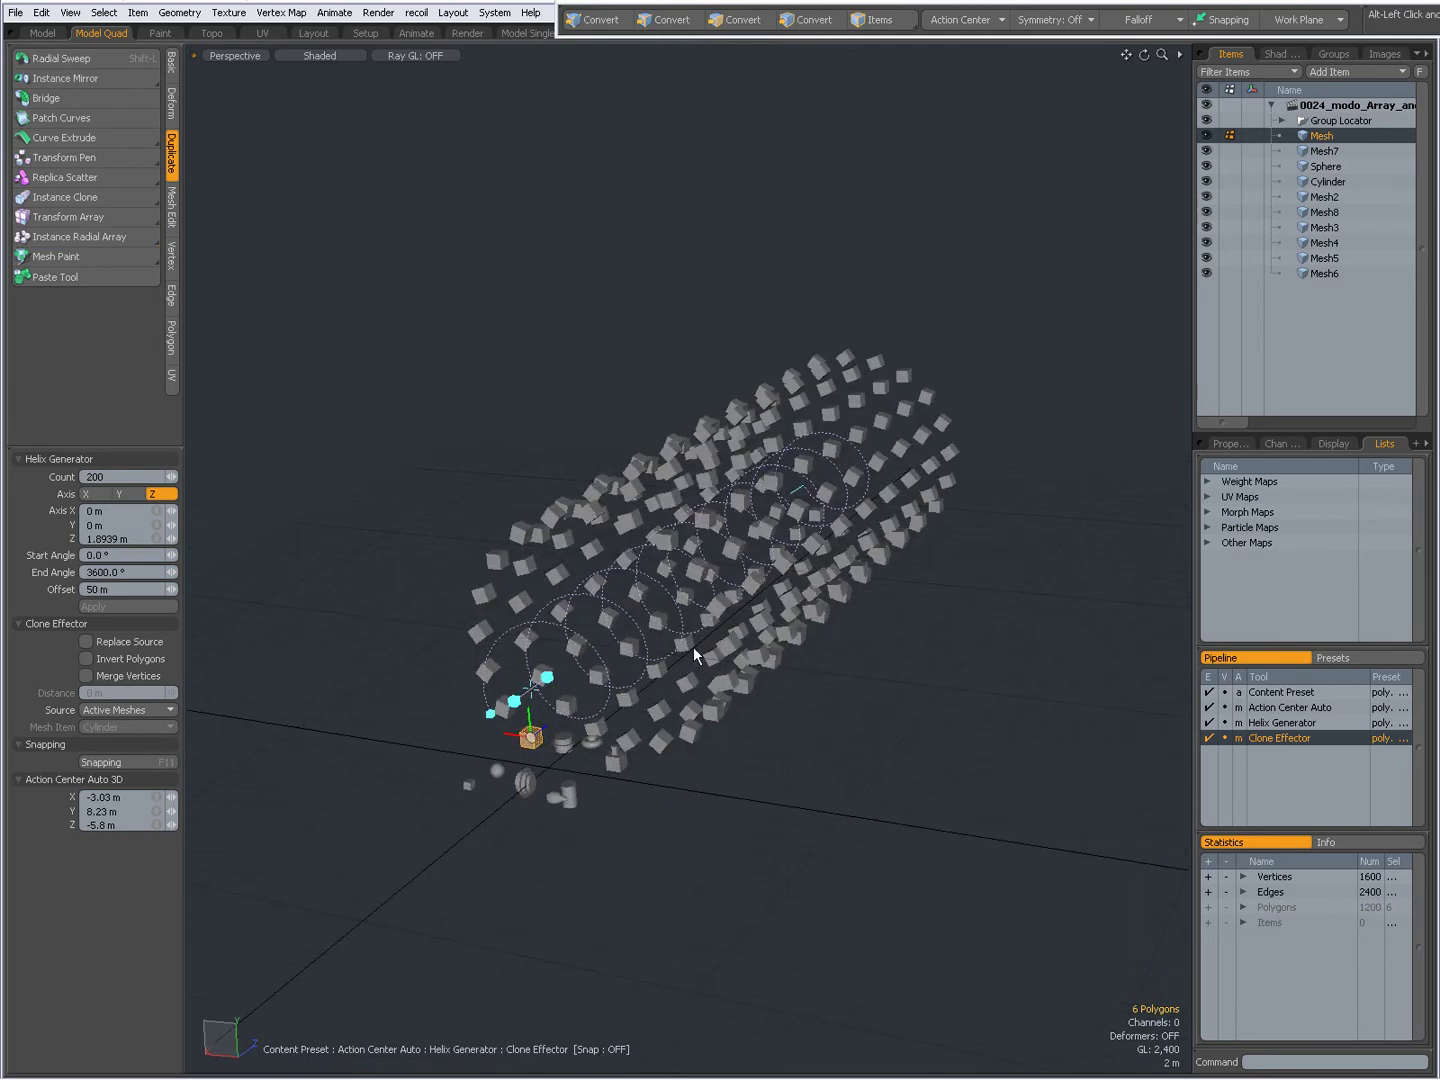
Enable Replace Source in the Clone Effector and inspect the original cube at the start of the helix
left_click(87, 644)
scroll(603, 758, "up", 6)
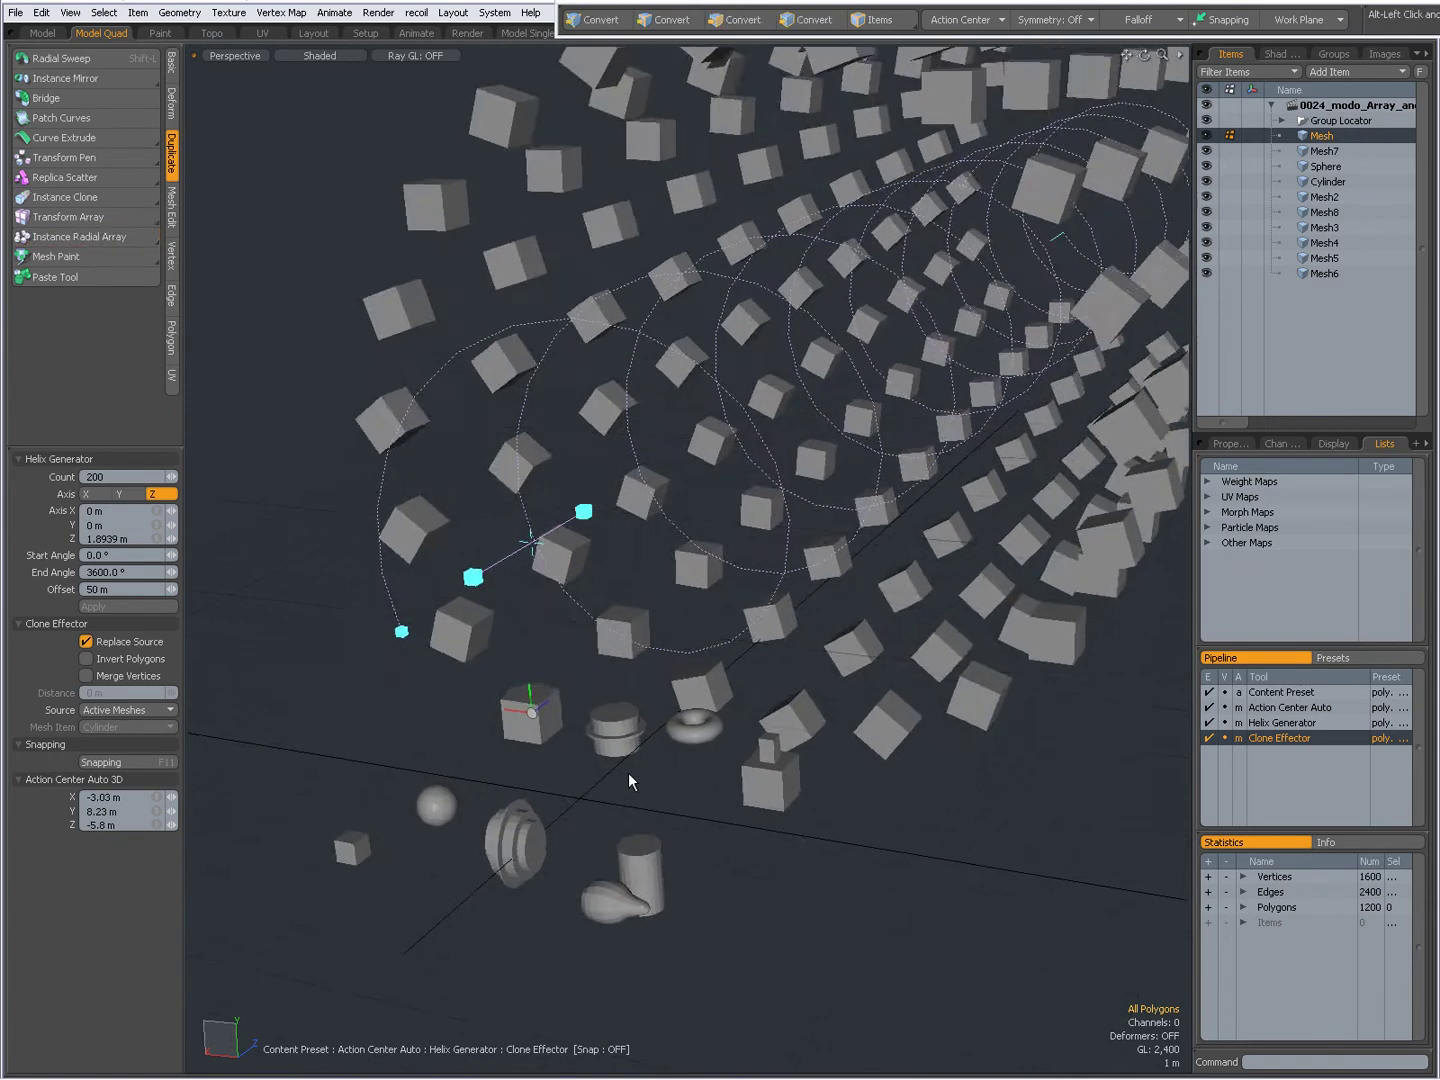
Turn off Replace Source in the Clone Effector and try out its Invert Polygons and Merge Vertices options
left_click_drag(604, 775, 511, 743, "alt")
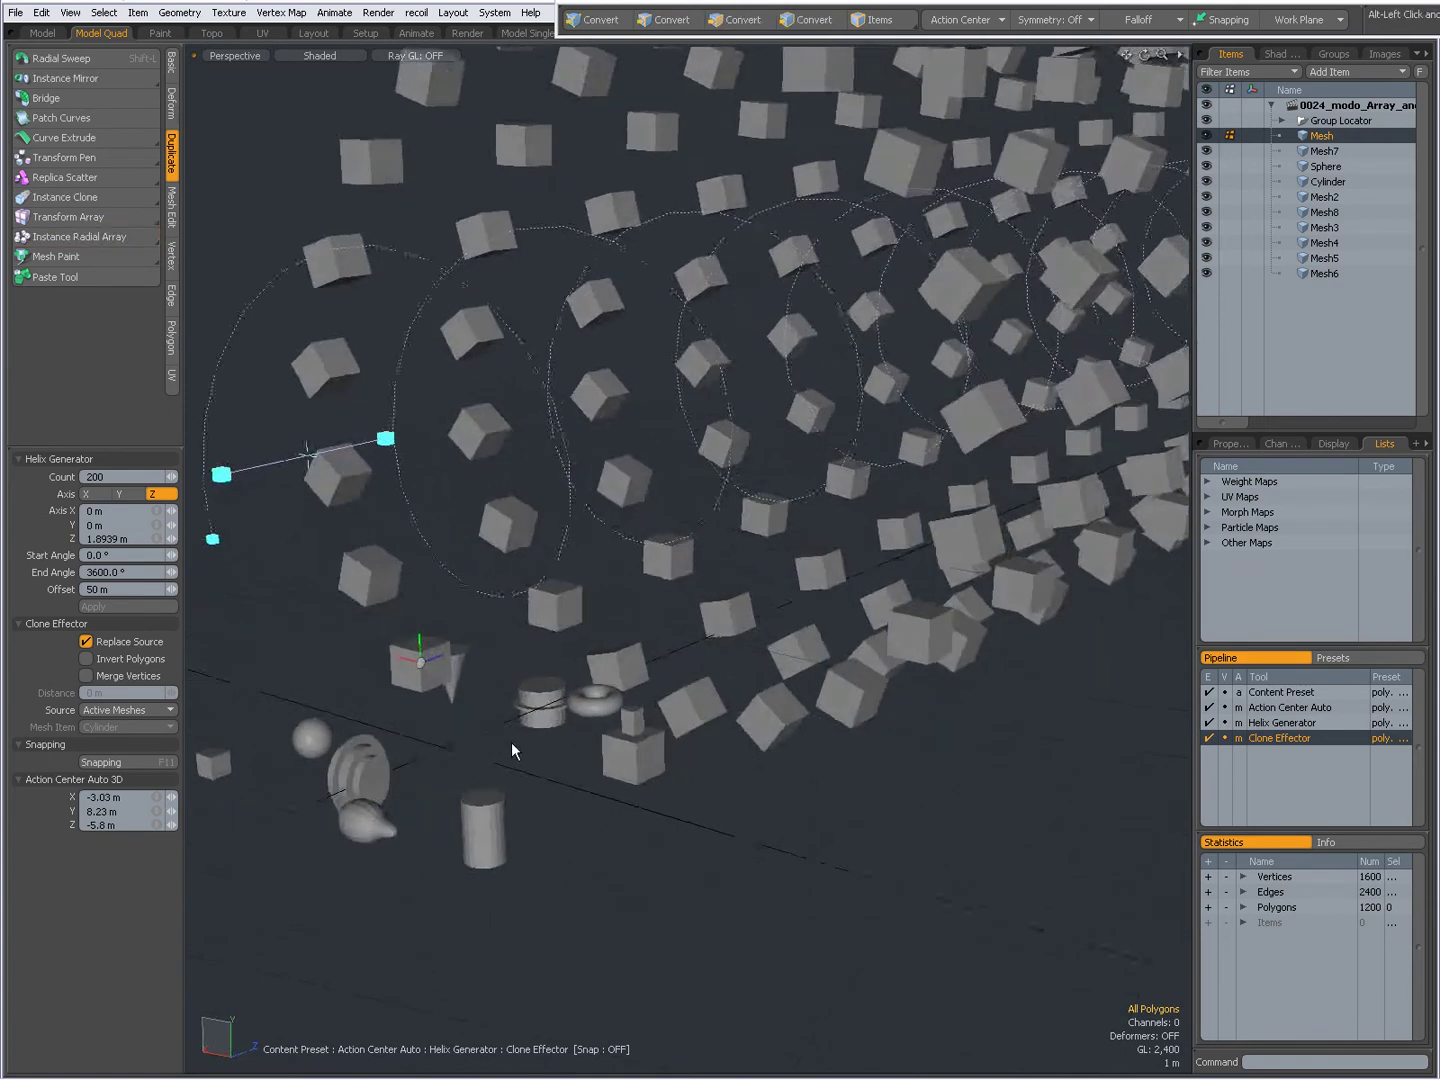
left_click(86, 641)
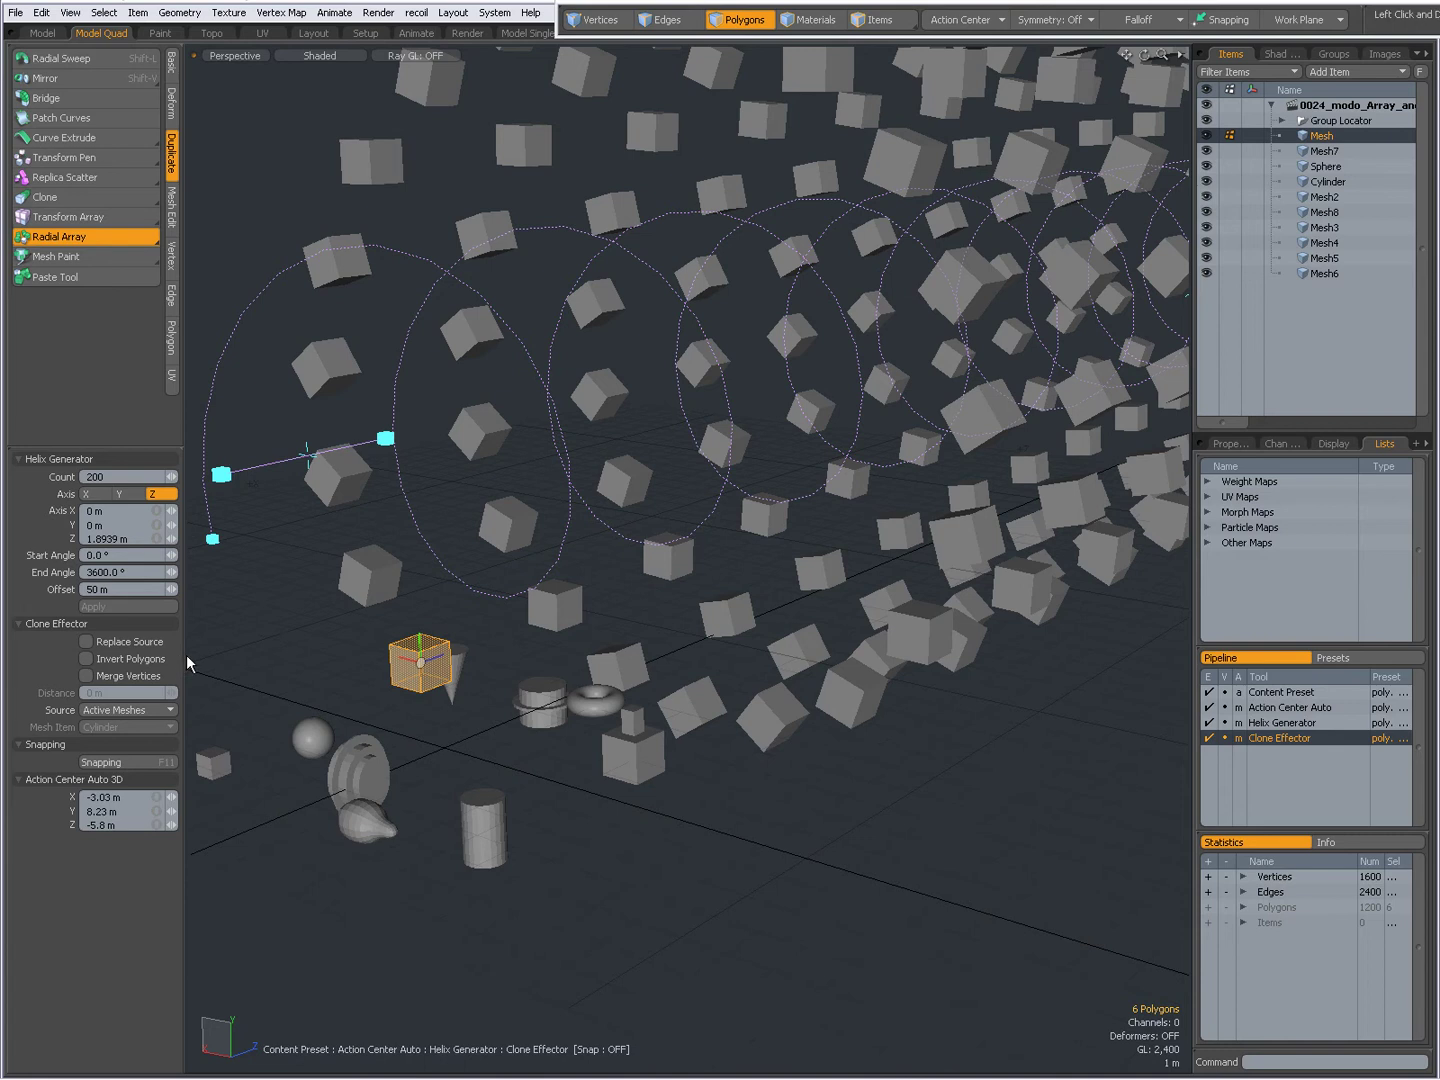
left_click(85, 659)
left_click(86, 677)
left_click(85, 678)
Set the Clone Effector's source to Specific Mesh so the helix is built from cylinders
left_click(106, 708)
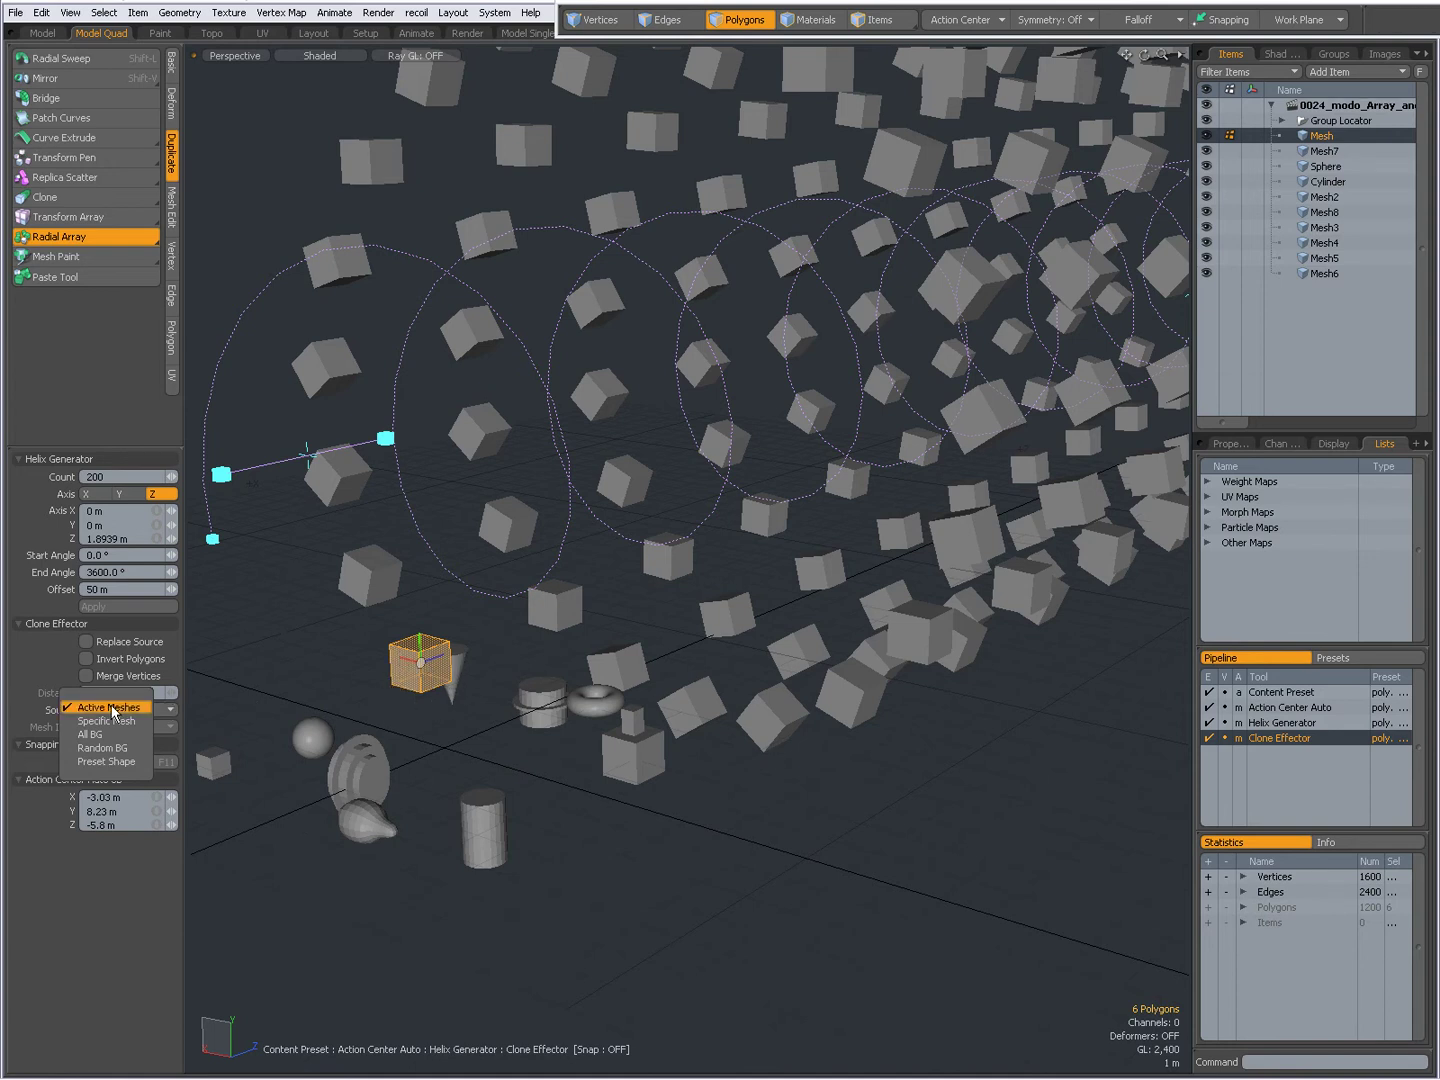
left_click(116, 717)
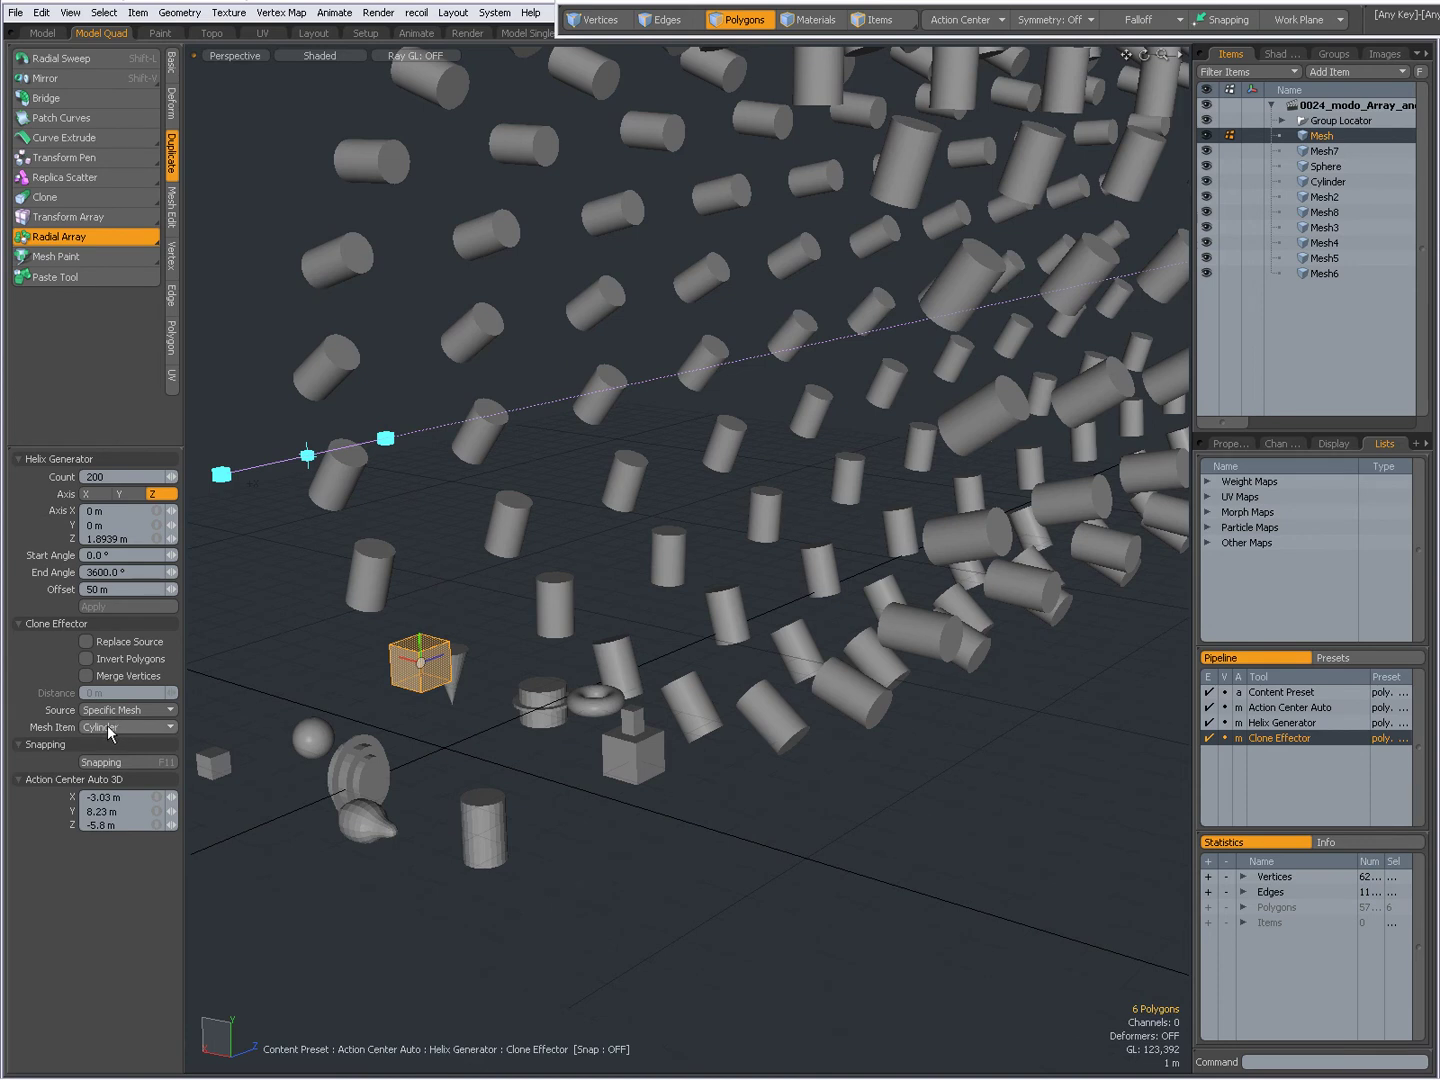
scroll(553, 708, "down", 5)
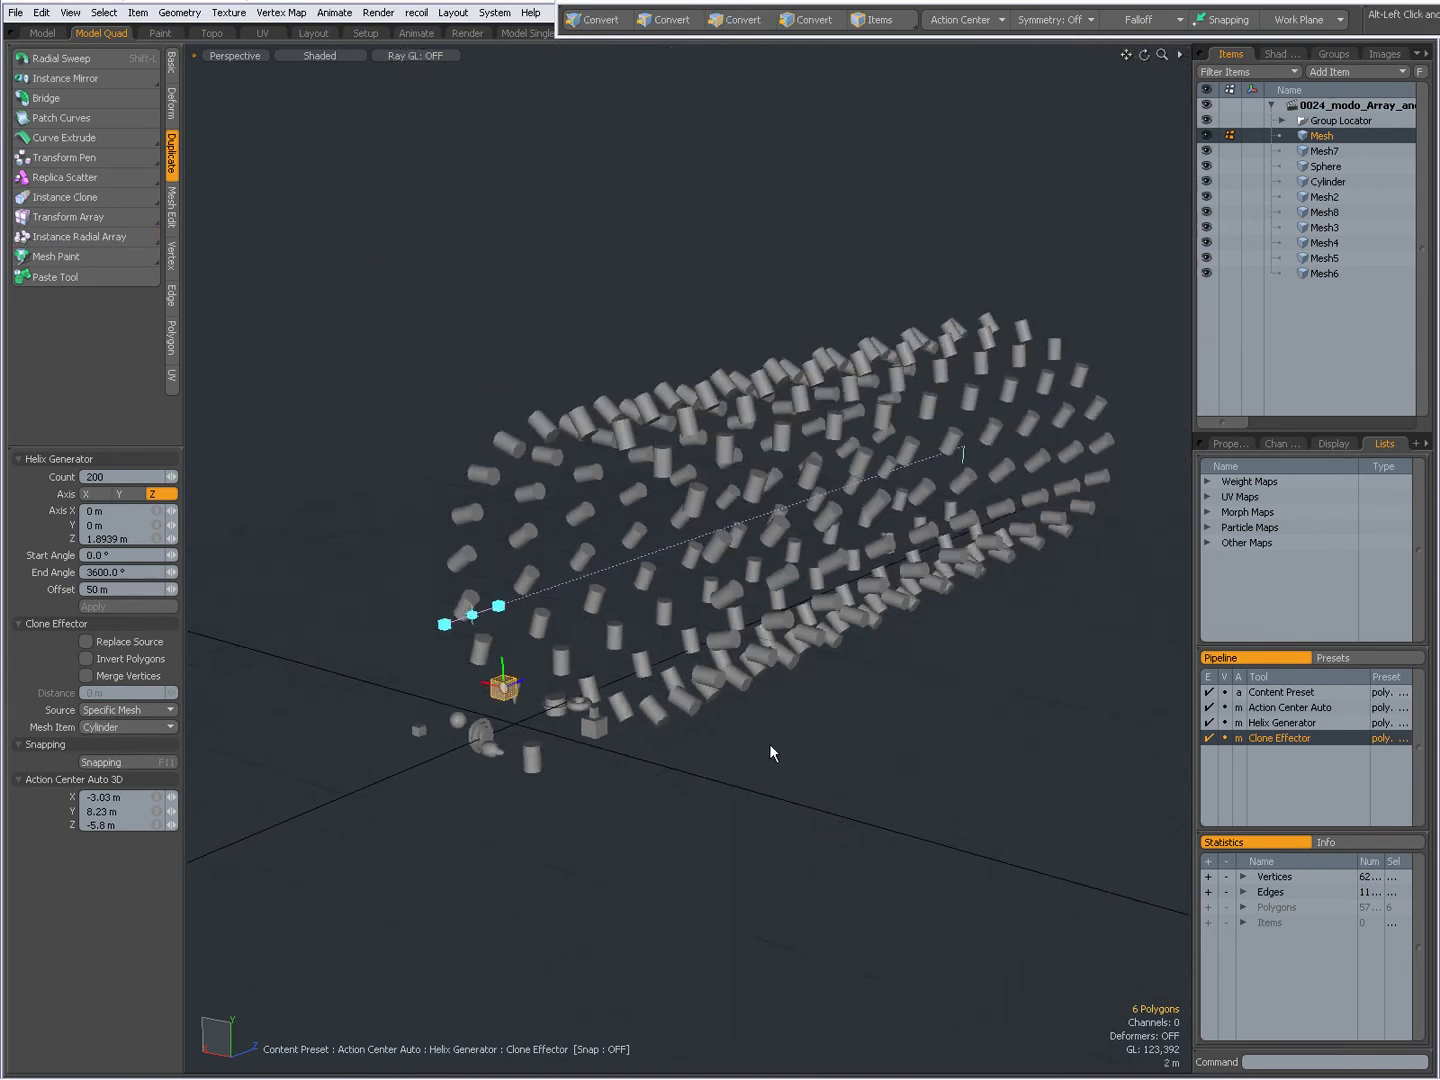
left_click_drag(769, 752, 791, 681, "alt")
Choose Mesh5 as the Clone Effector's mesh item for the helix
left_click(133, 724)
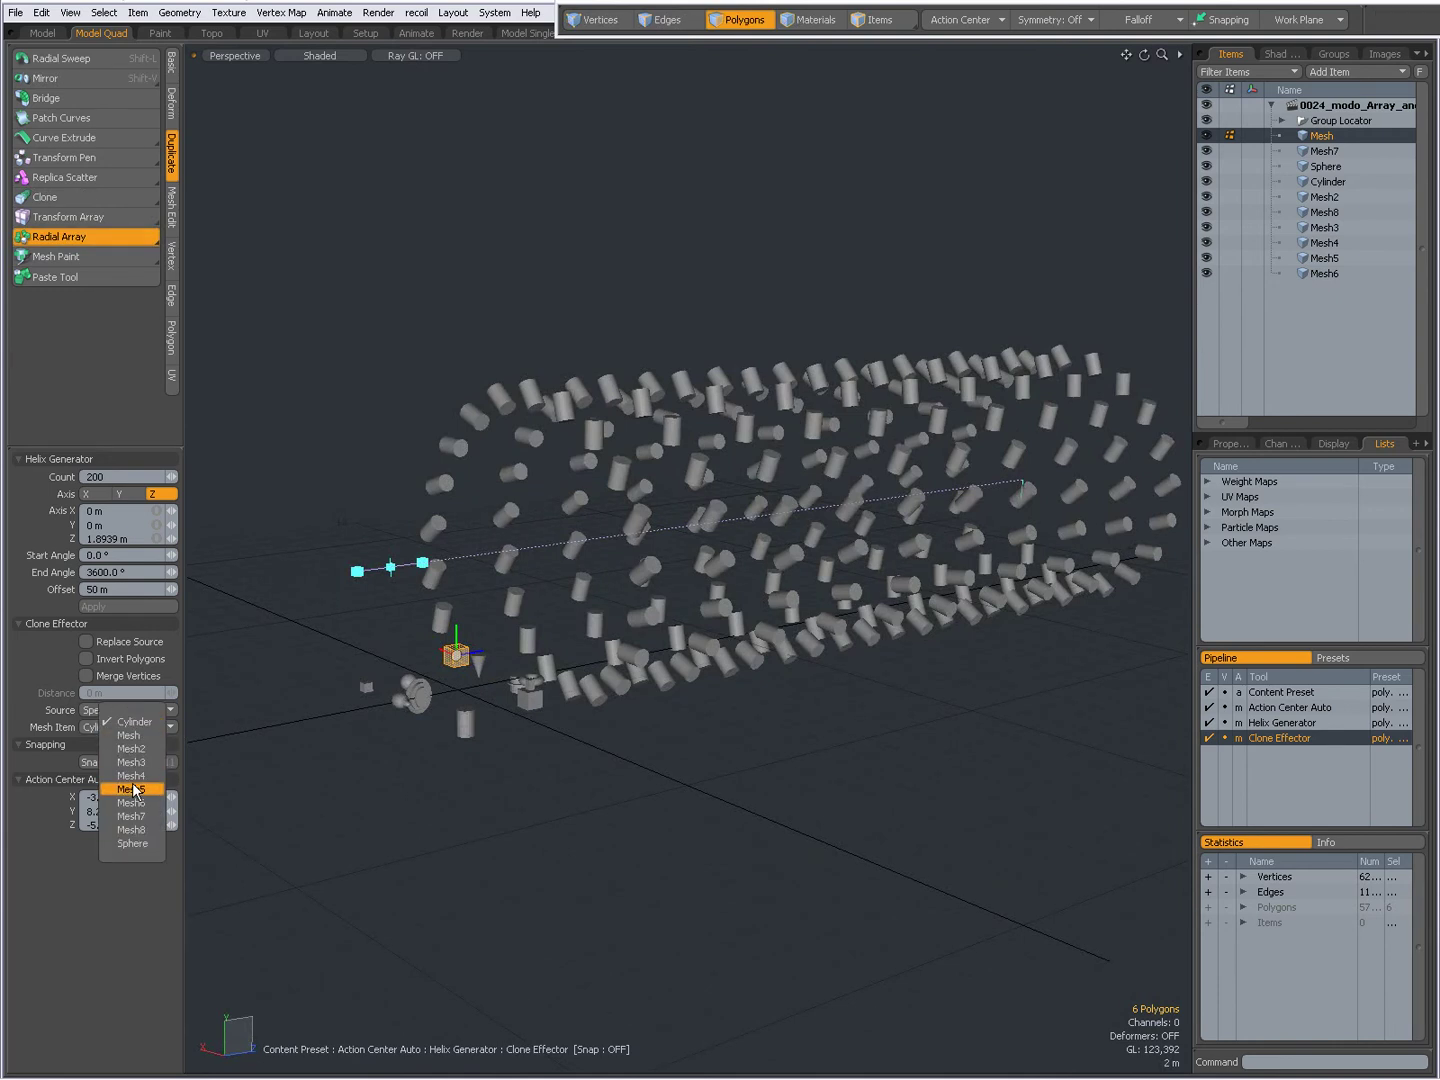
left_click(132, 788)
left_click_drag(556, 653, 510, 697, "alt")
left_click(125, 710)
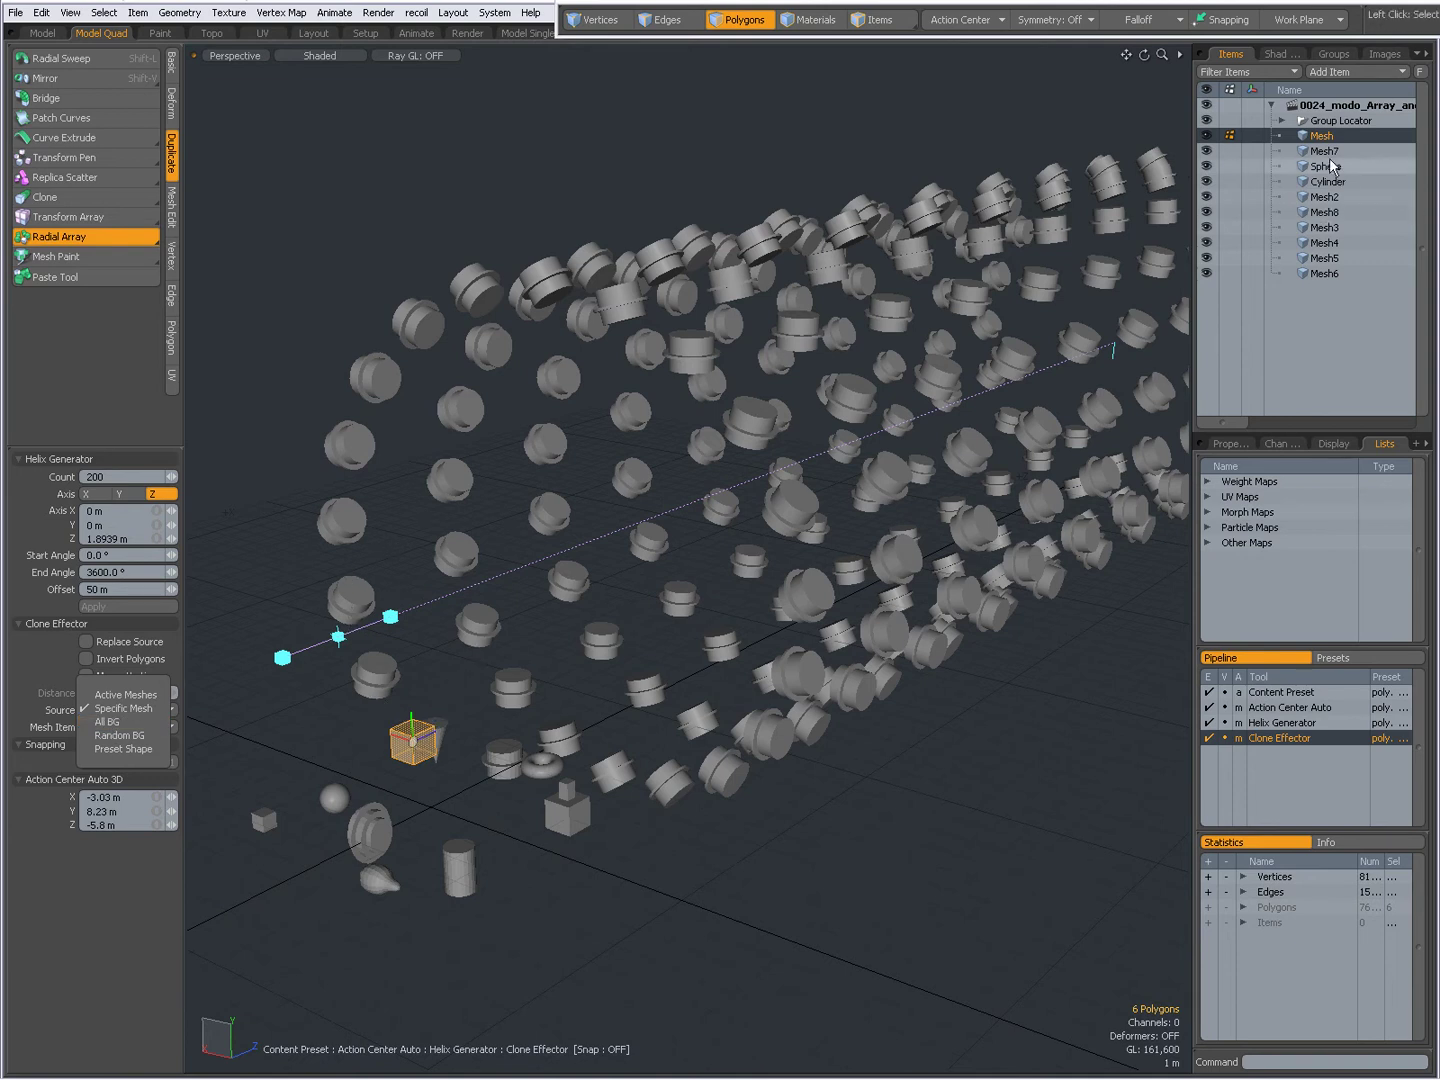
left_click(719, 552)
scroll(632, 567, "down", 5)
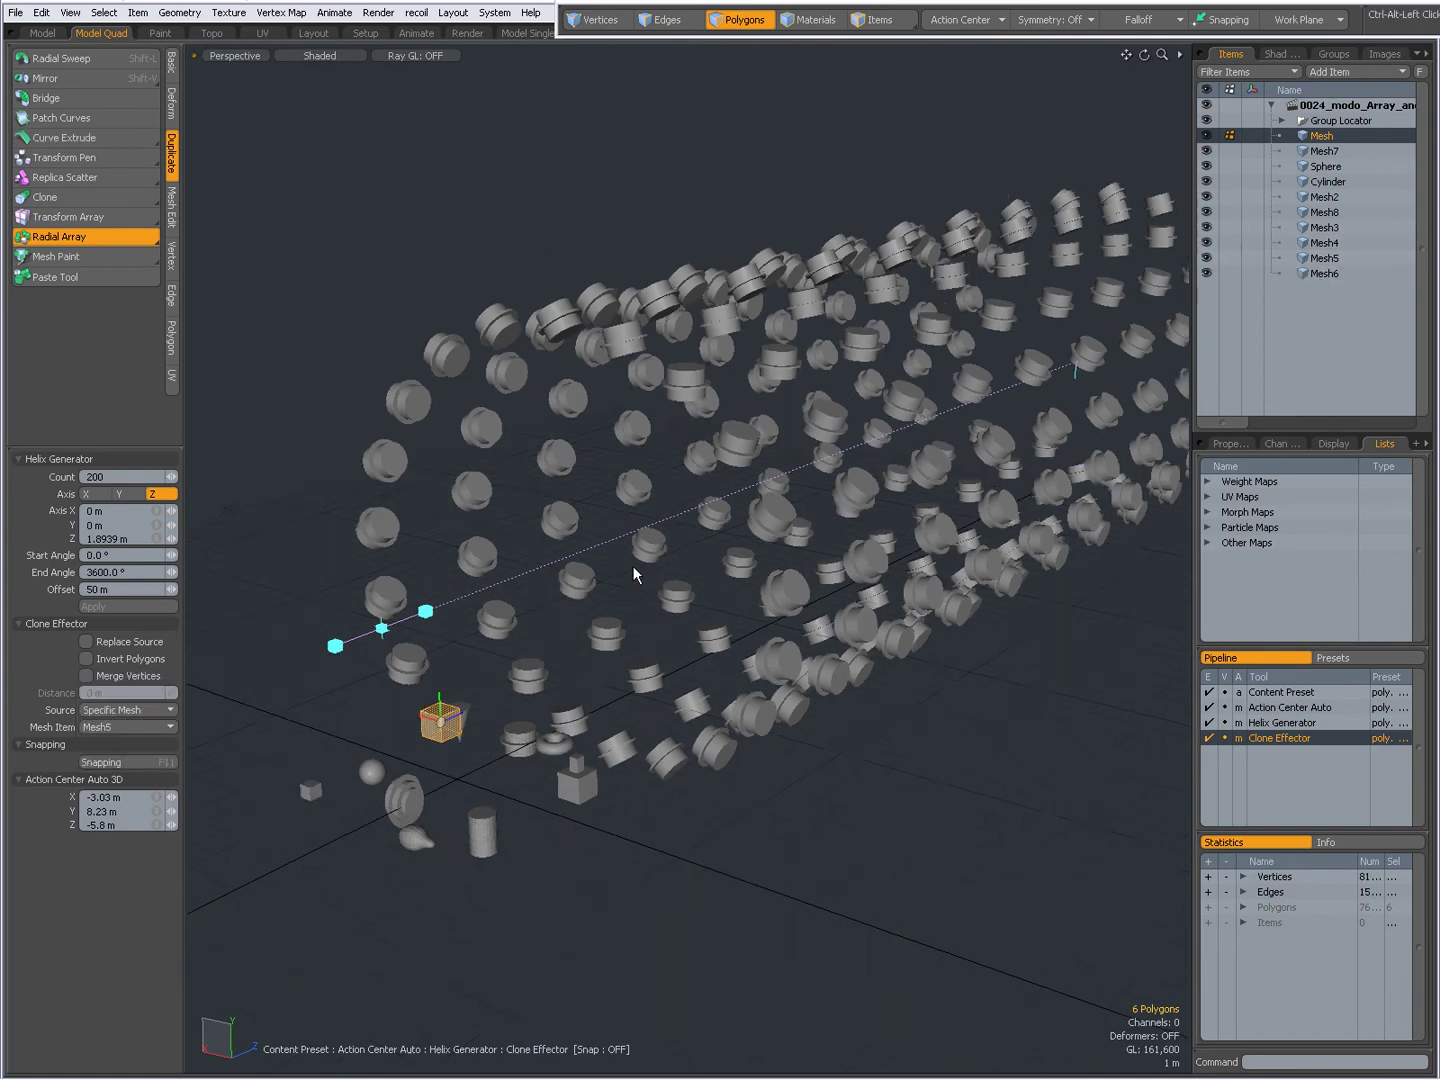
mouse_move(641, 545)
left_mouse_down("alt")
mouse_move(461, 530)
mouse_move(761, 574)
left_mouse_up("alt")
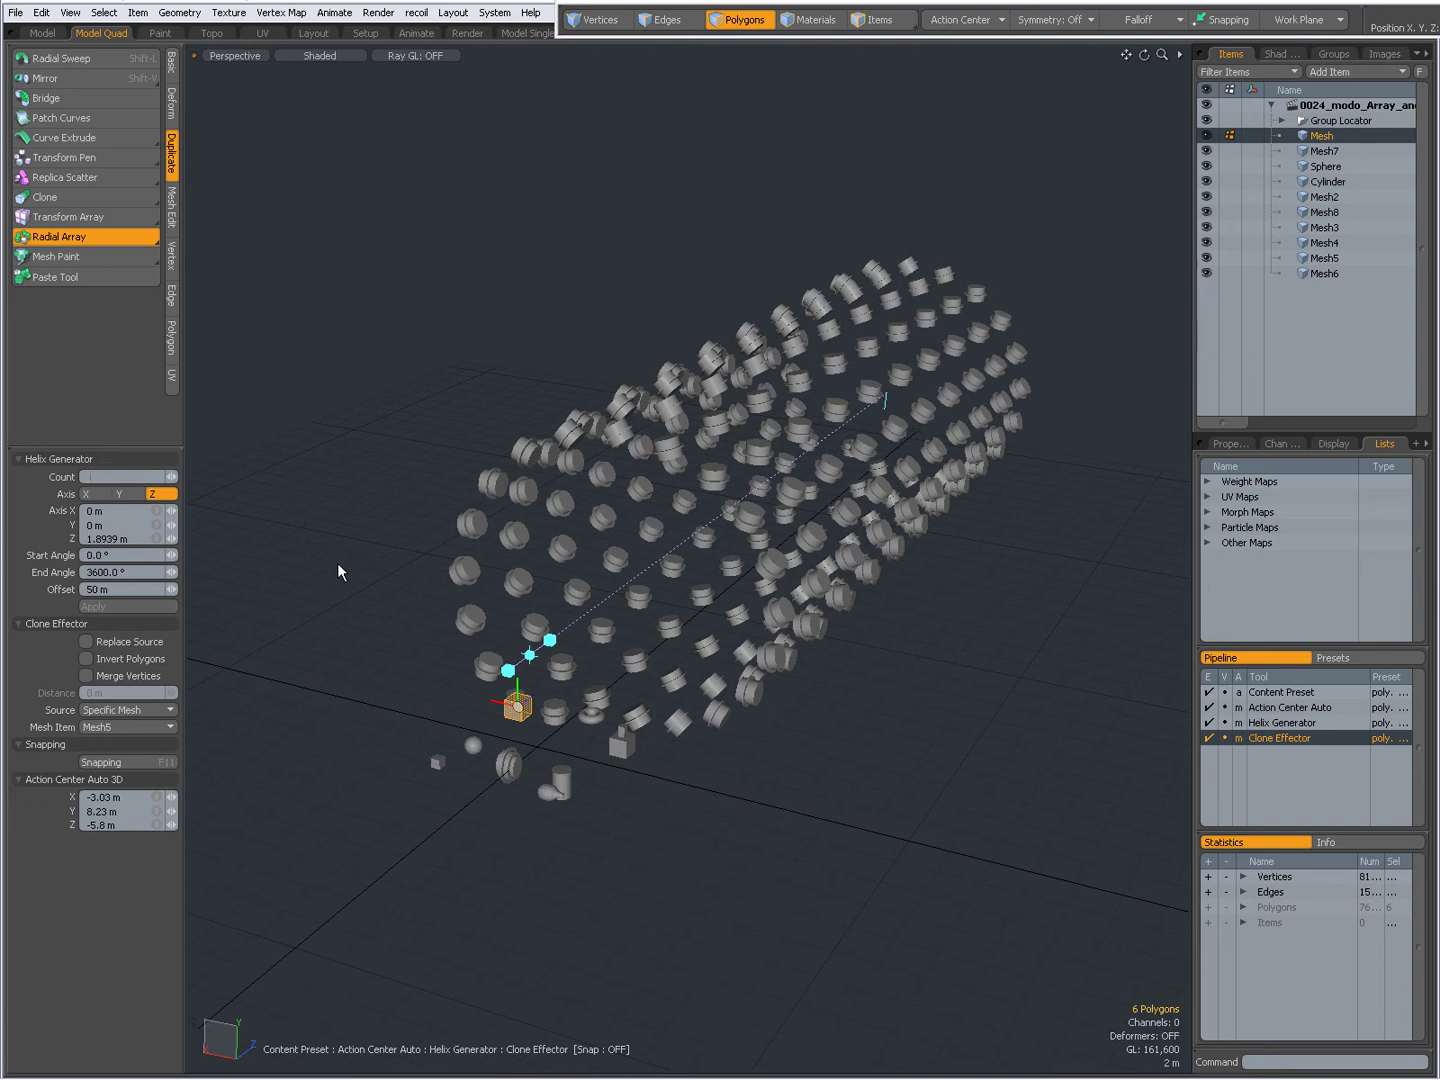
Re-enter 200 as the array's count and set the Clone Effector's source to Random BG
type("200")
key("Return")
left_click_drag(789, 658, 513, 693, "alt")
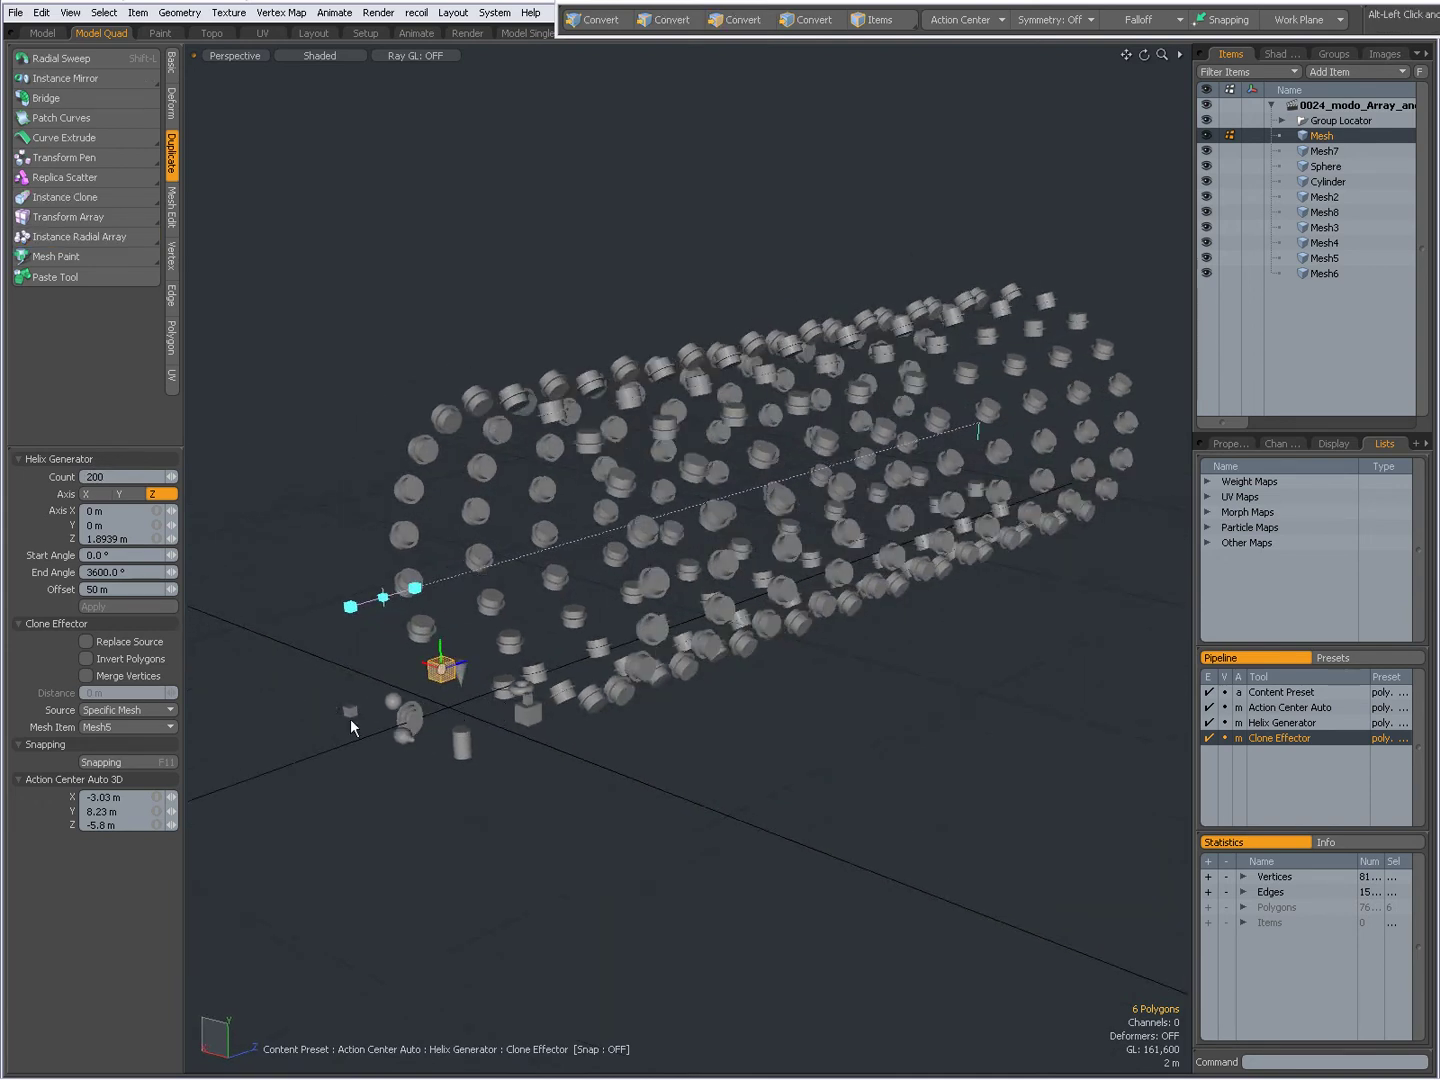
left_click(129, 710)
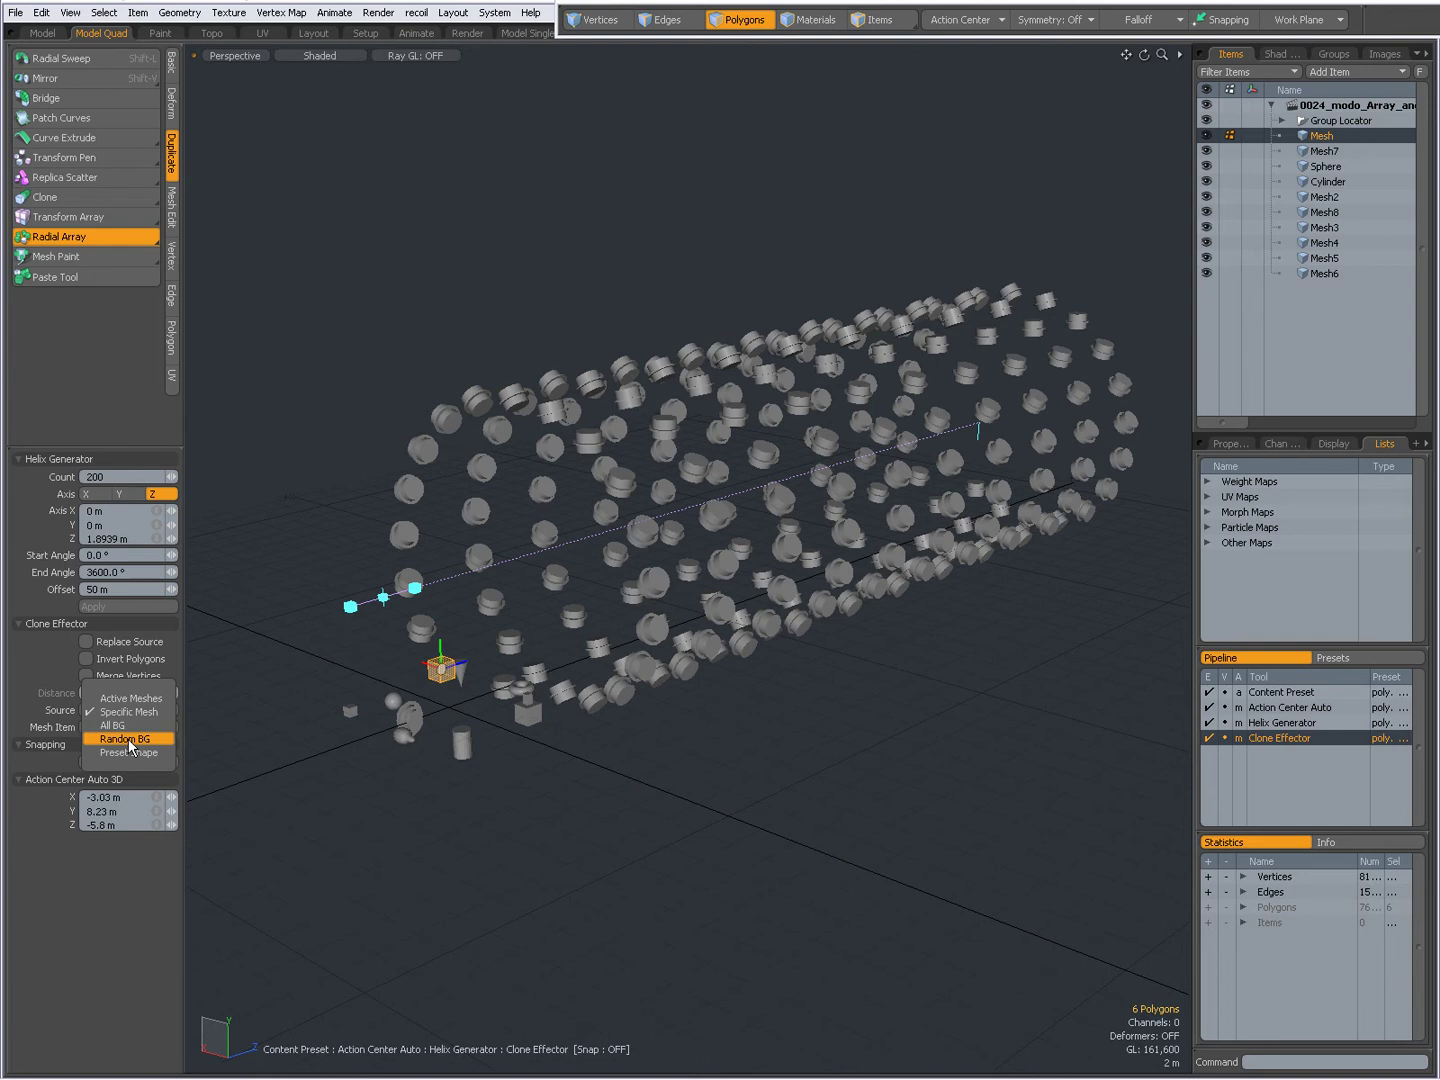
left_click(128, 739)
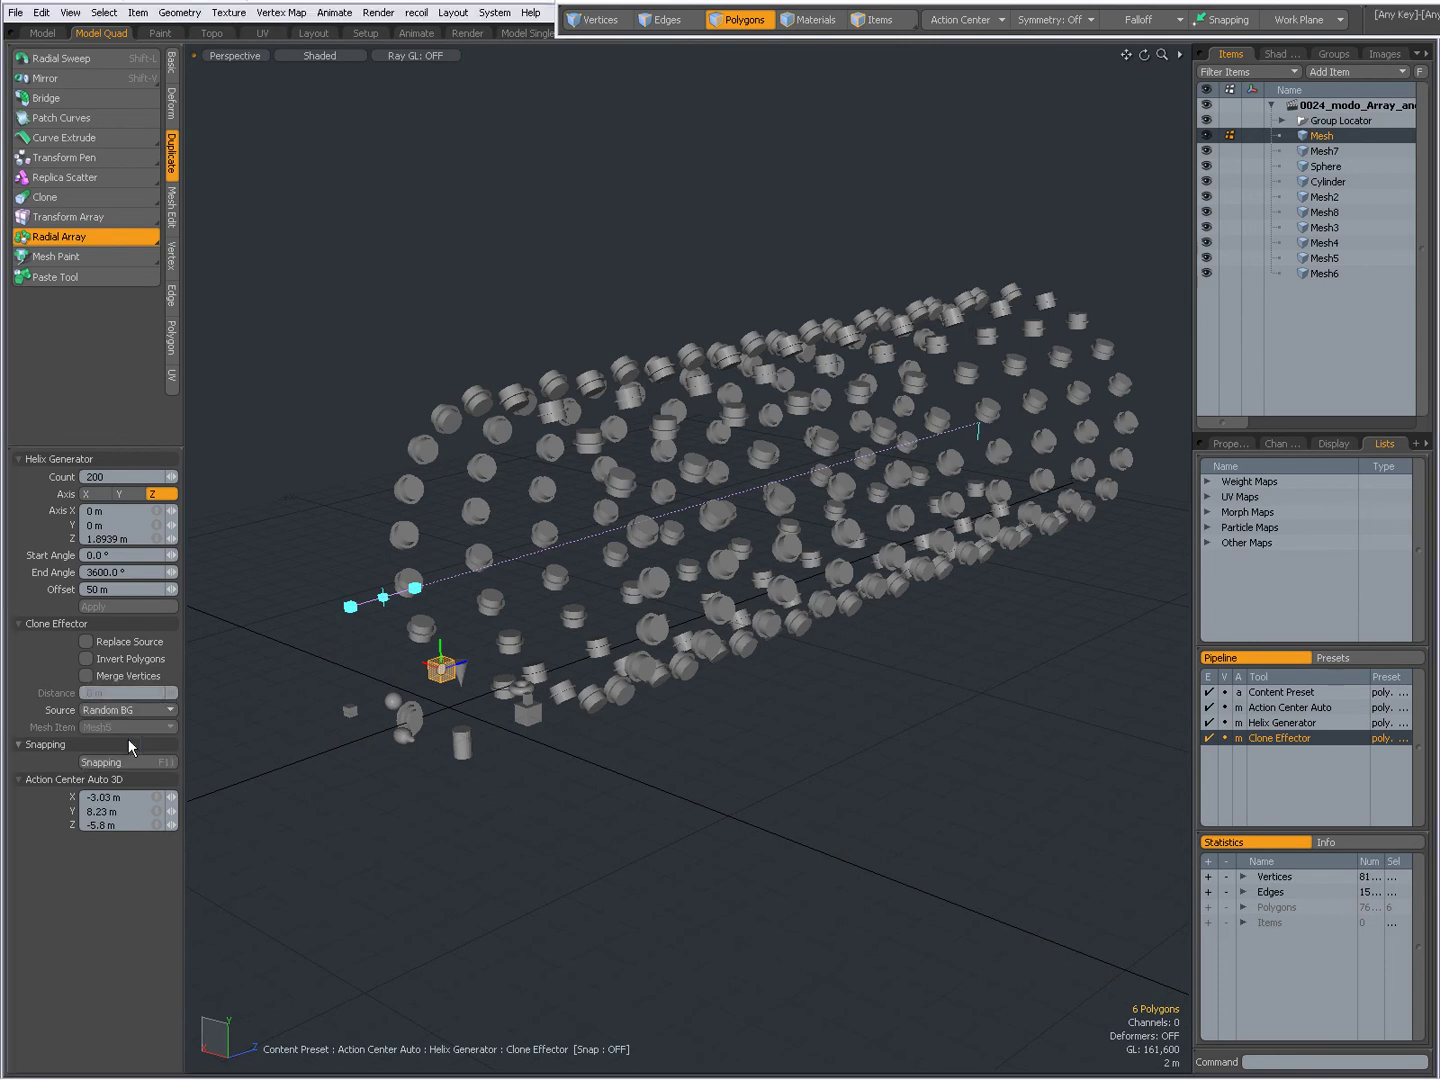
left_click_drag(844, 660, 617, 737, "alt")
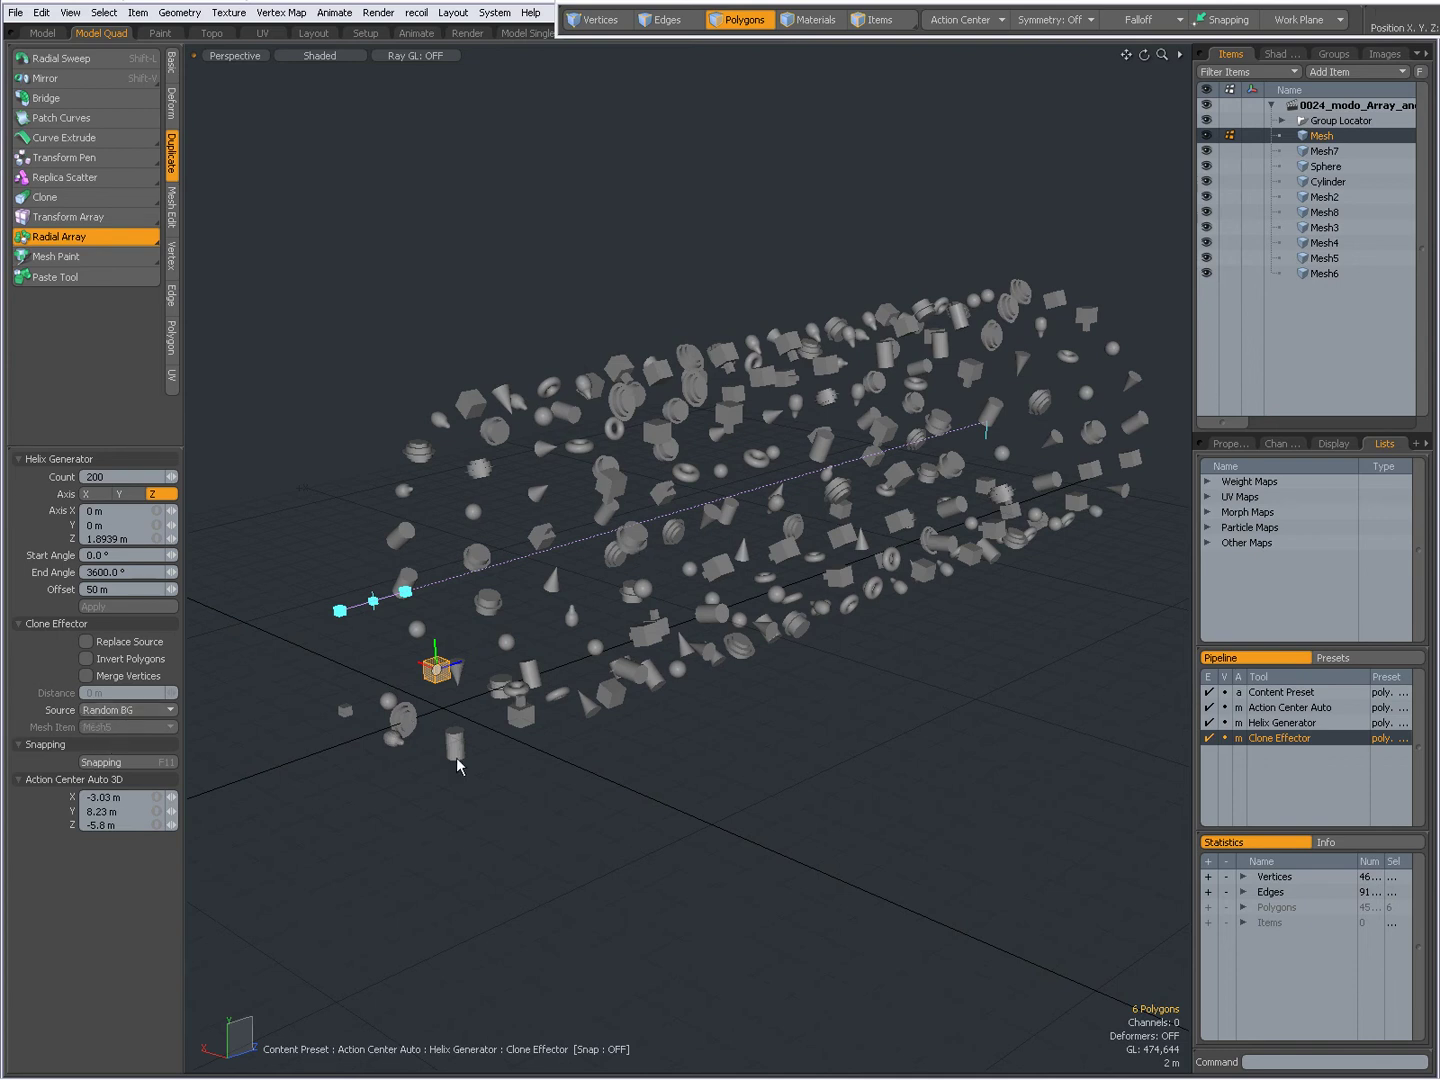
mouse_move(659, 633)
left_mouse_down("alt")
mouse_move(485, 605)
mouse_move(497, 580)
left_mouse_up("alt")
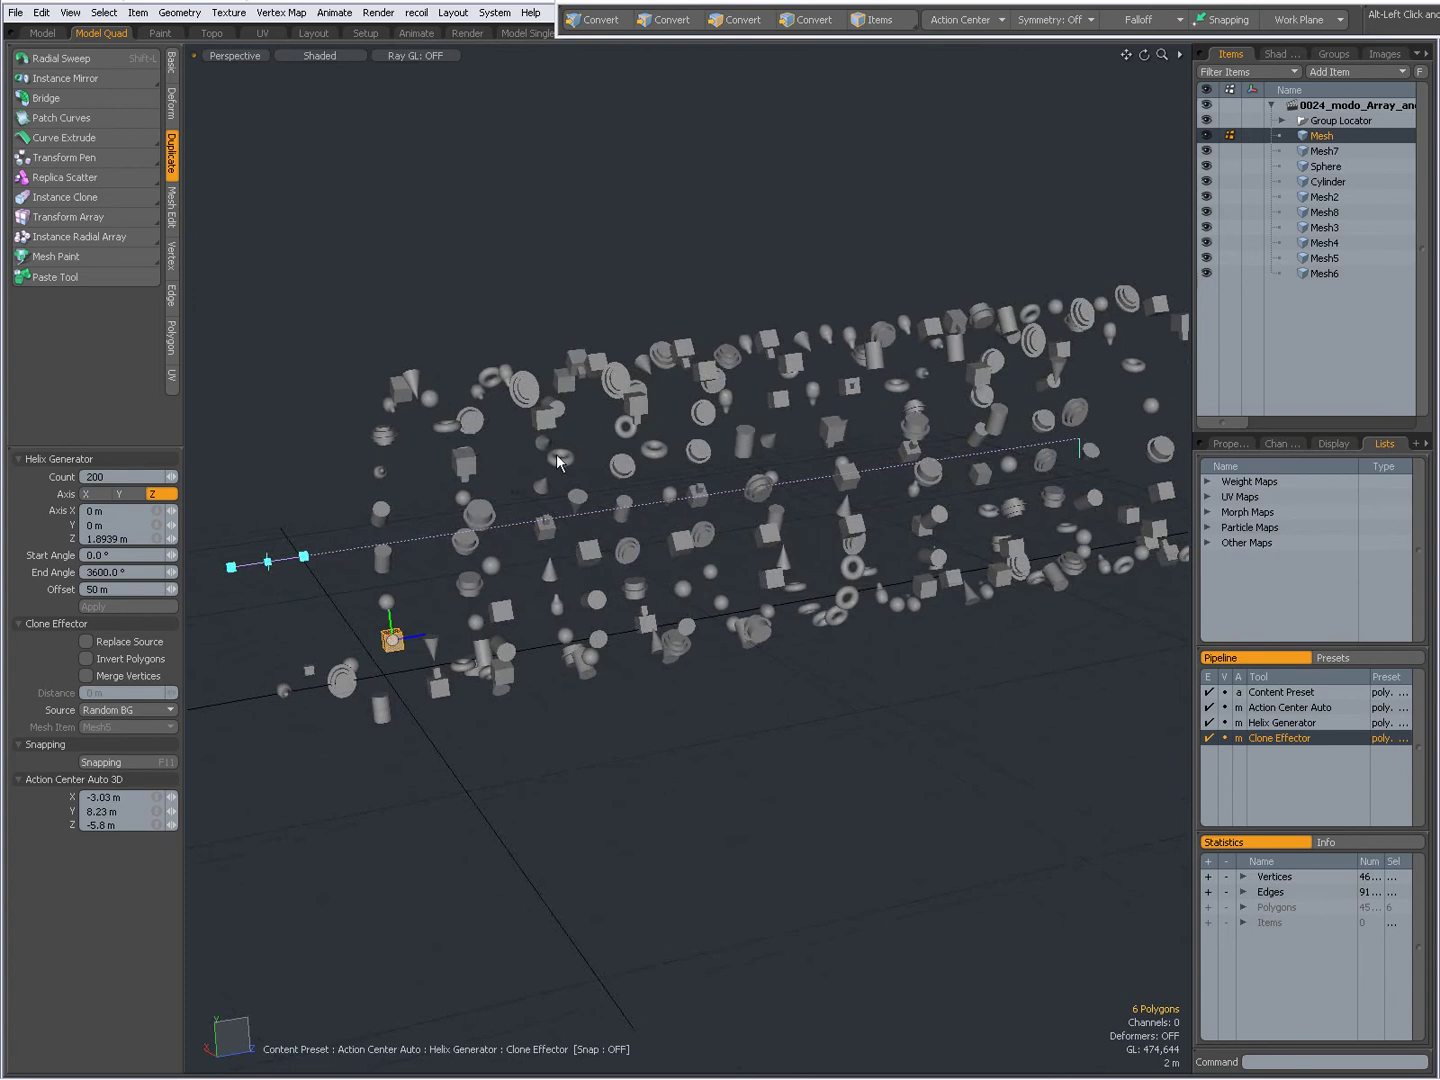
mouse_move(557, 462)
left_mouse_down("alt")
mouse_move(485, 499)
mouse_move(462, 494)
mouse_move(655, 545)
left_mouse_up("alt")
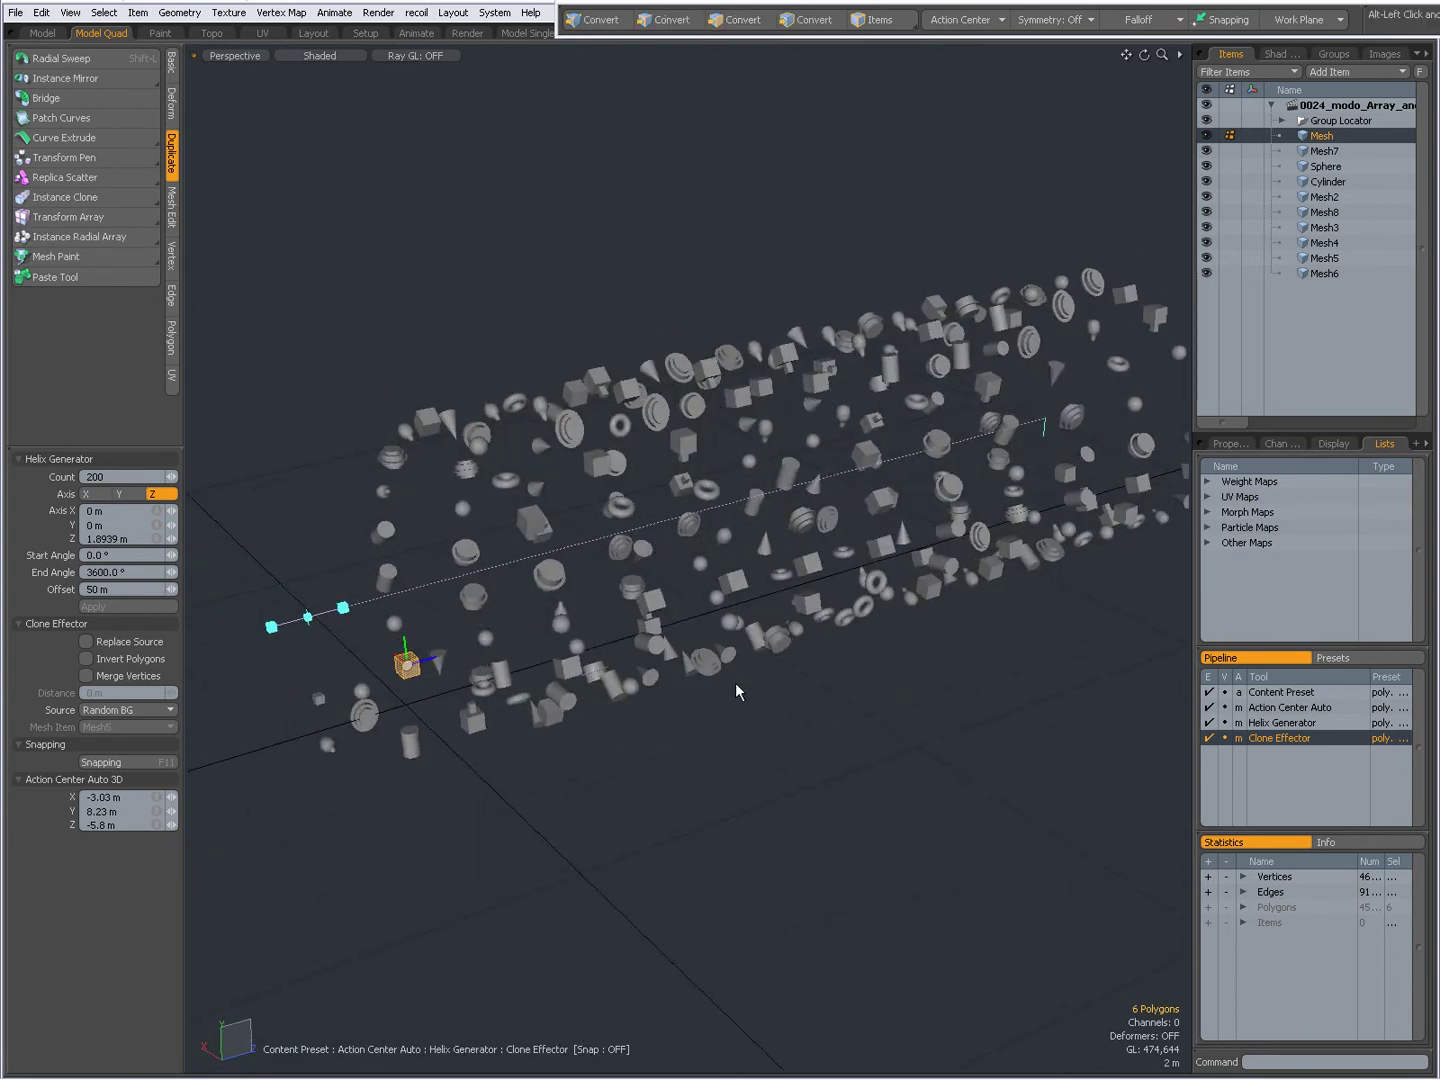
mouse_move(735, 682)
left_mouse_down("alt")
mouse_move(440, 625)
mouse_move(813, 625)
mouse_move(764, 563)
mouse_move(762, 596)
mouse_move(643, 581)
mouse_move(972, 553)
mouse_move(733, 635)
mouse_move(511, 599)
mouse_move(635, 568)
left_mouse_up("alt")
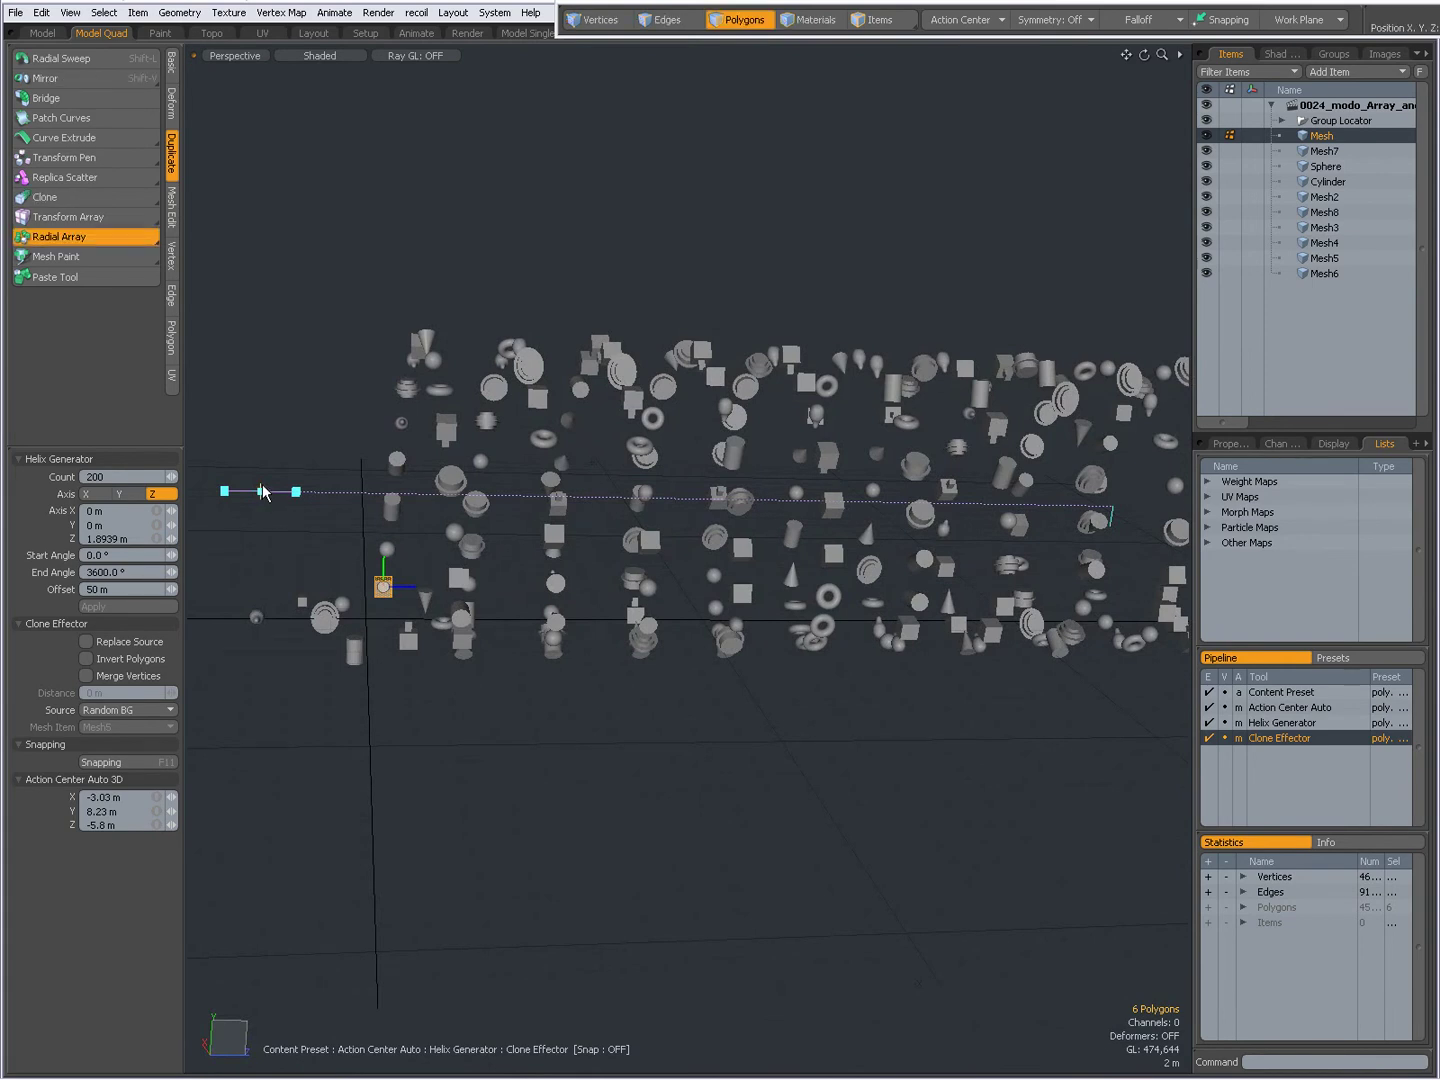
Move the helix's centre to about X -2.58 m, Y 9.23 m, Z -3.35 m
left_click_drag(356, 538, 506, 583, "alt")
mouse_move(506, 583)
left_mouse_down("alt")
mouse_move(565, 619)
mouse_move(530, 566)
mouse_move(646, 607)
mouse_move(625, 556)
mouse_move(723, 478)
mouse_move(725, 462)
left_mouse_up("alt")
mouse_move(648, 590)
left_mouse_down()
mouse_move(658, 607)
mouse_move(639, 590)
mouse_move(652, 595)
left_mouse_up()
left_click(652, 595)
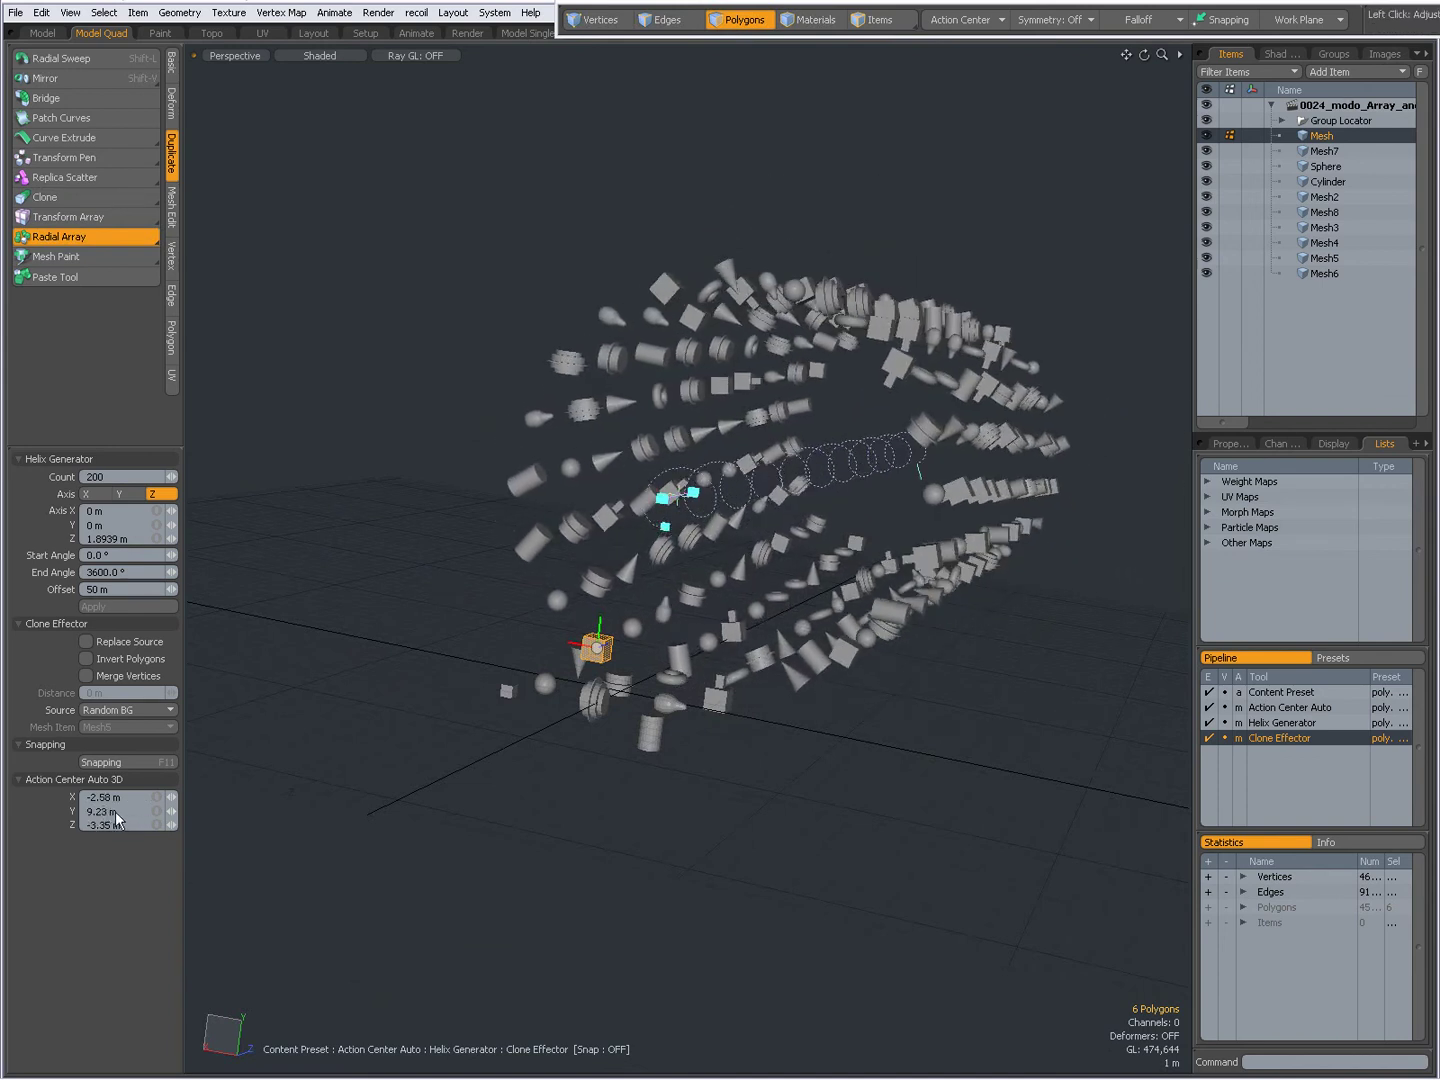
Set the Clone Effector's source to Preset Shape, then open the preset browser on the Misc profiles and close it
left_click(134, 710)
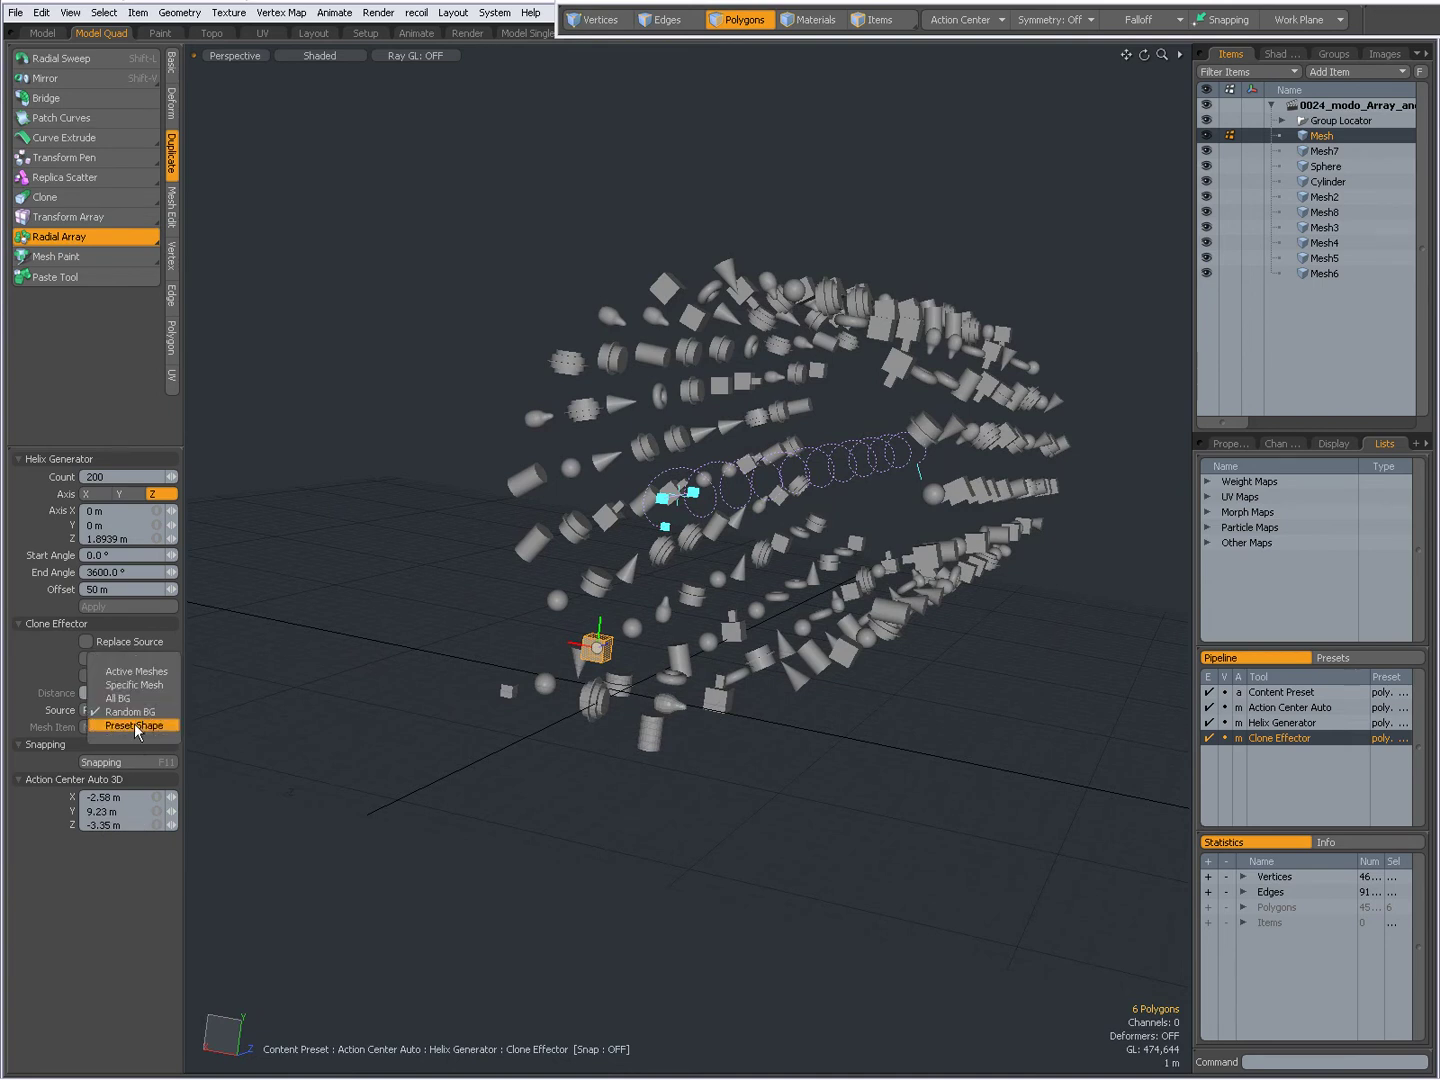
left_click(136, 726)
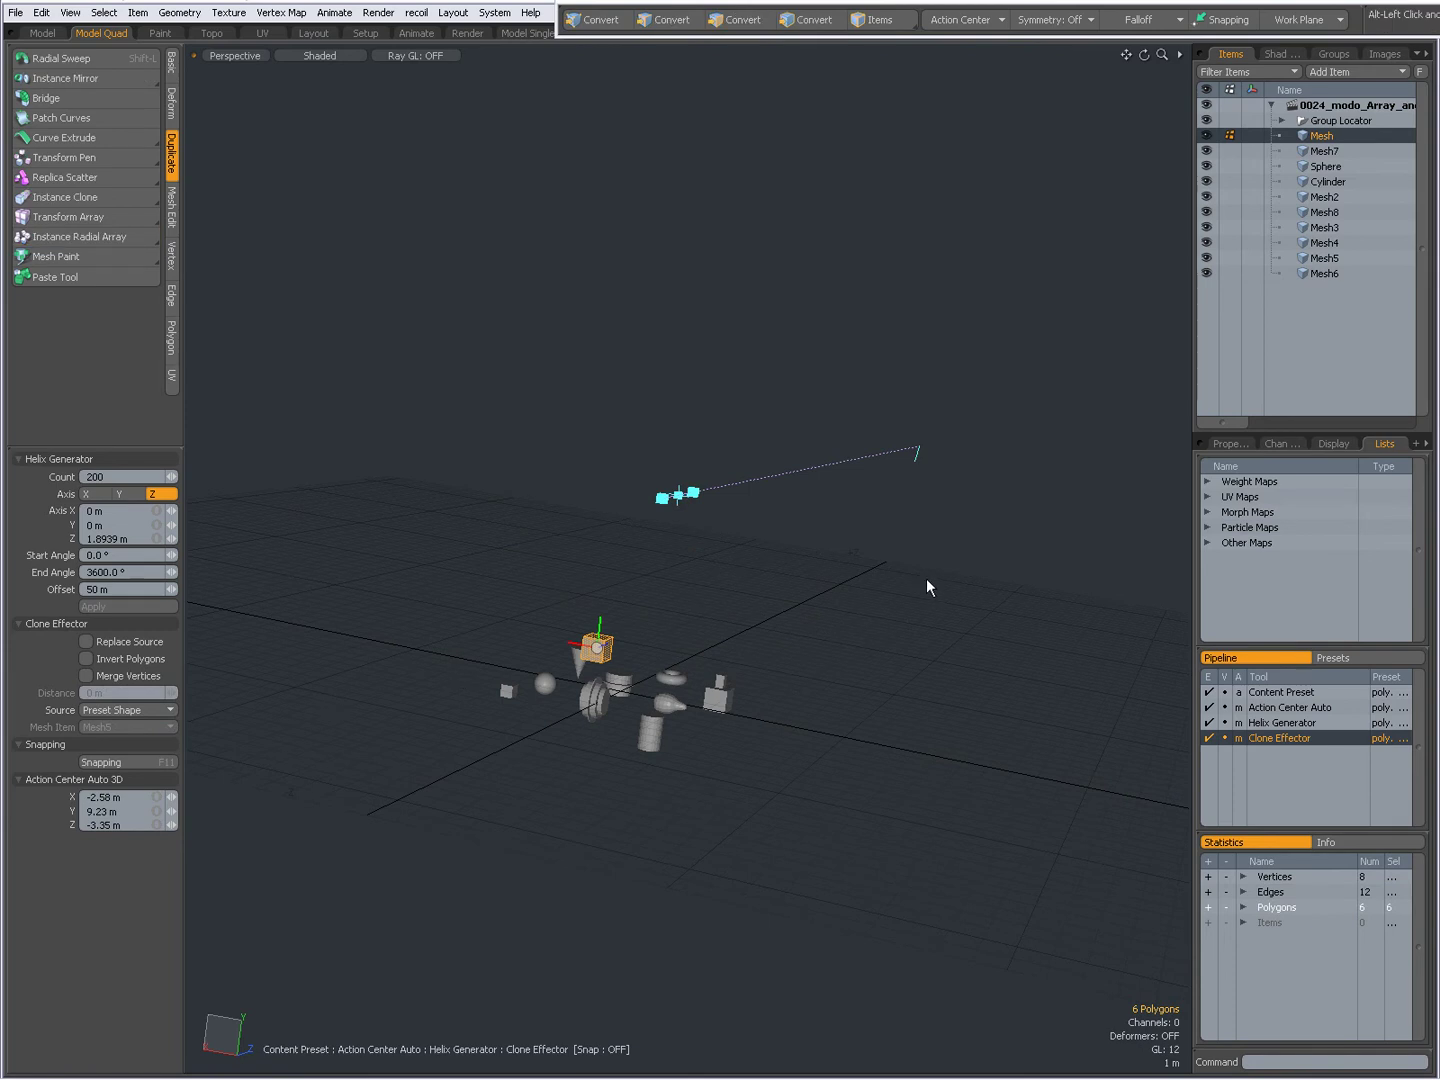
left_click_drag(910, 594, 720, 622, "alt")
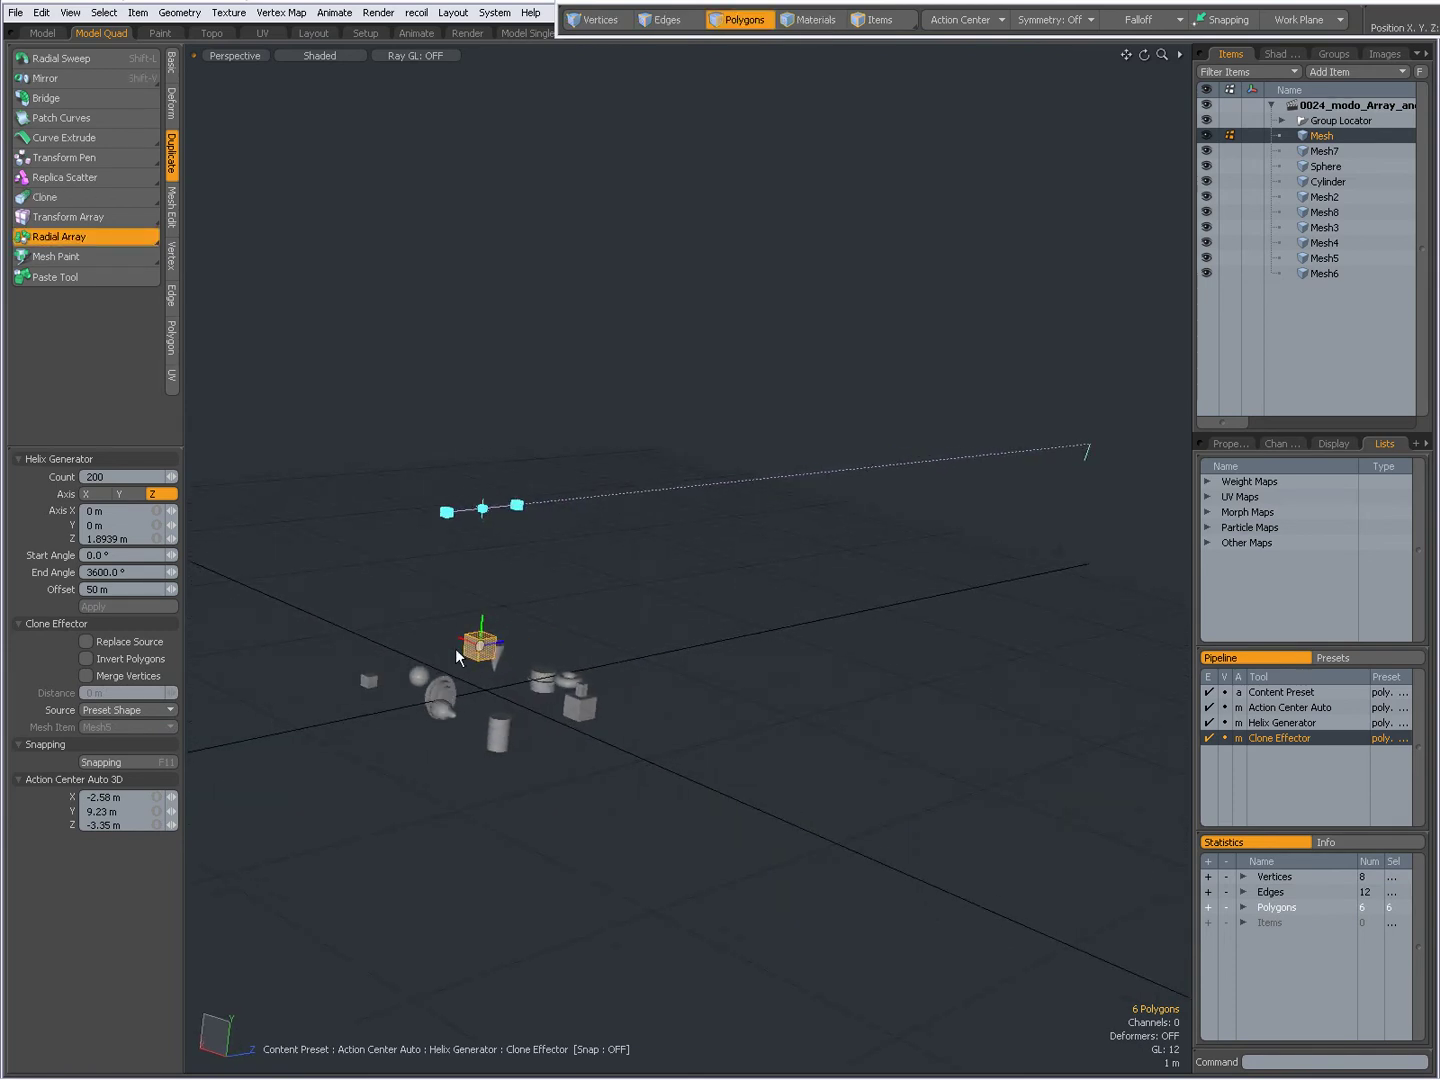
key("F6")
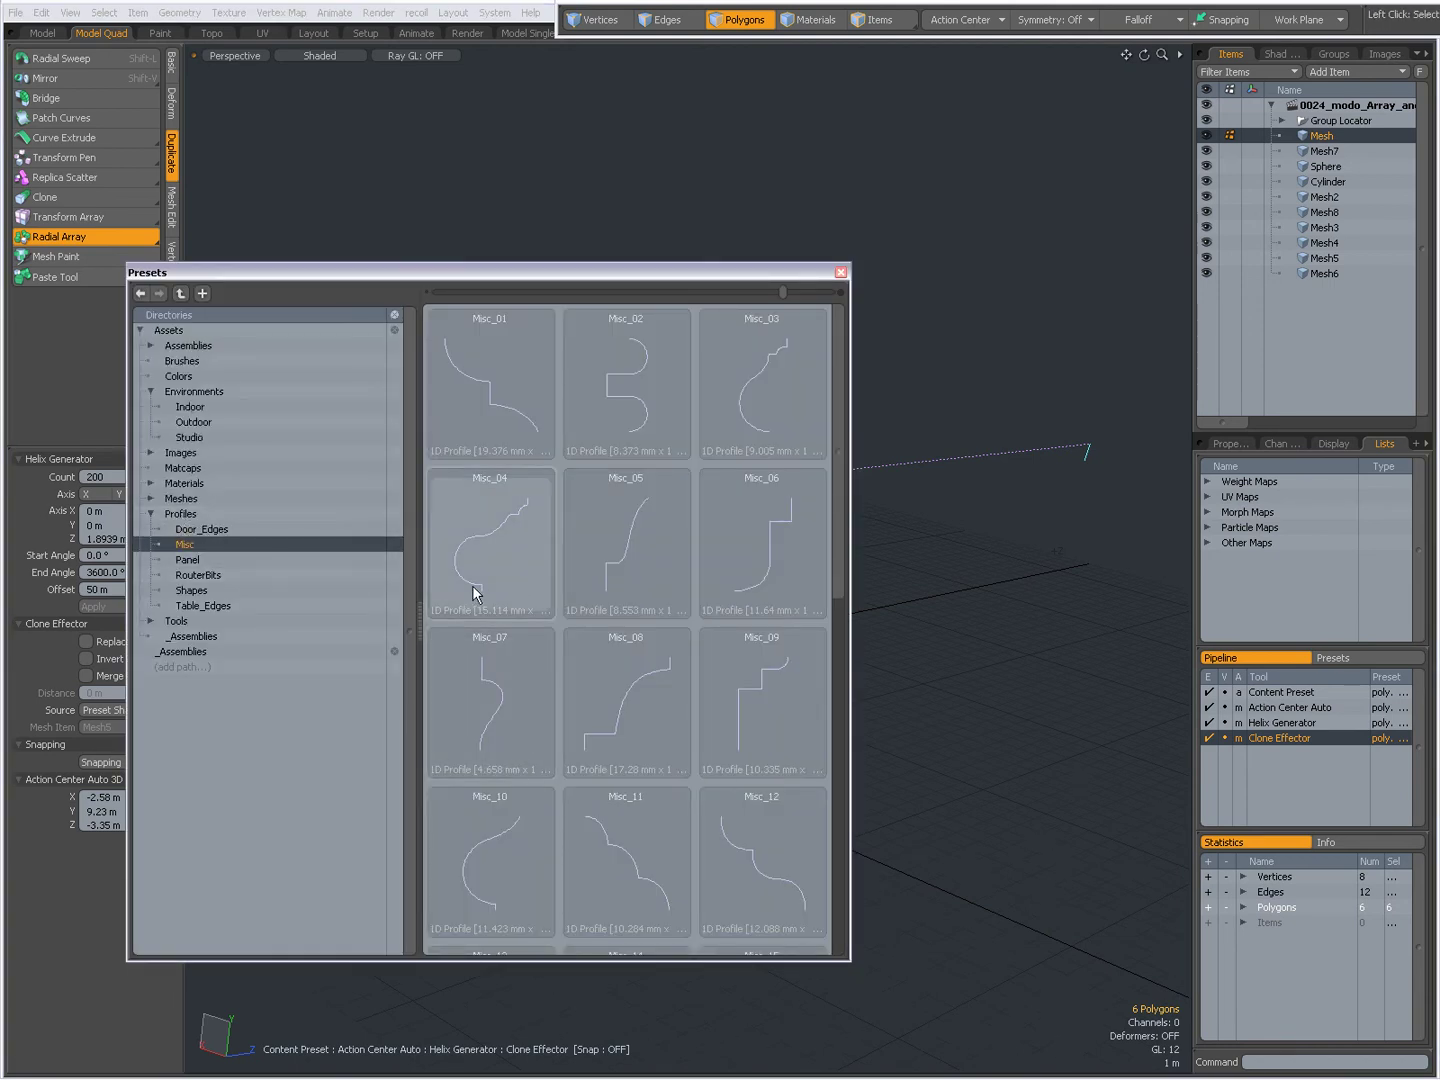
left_click(841, 272)
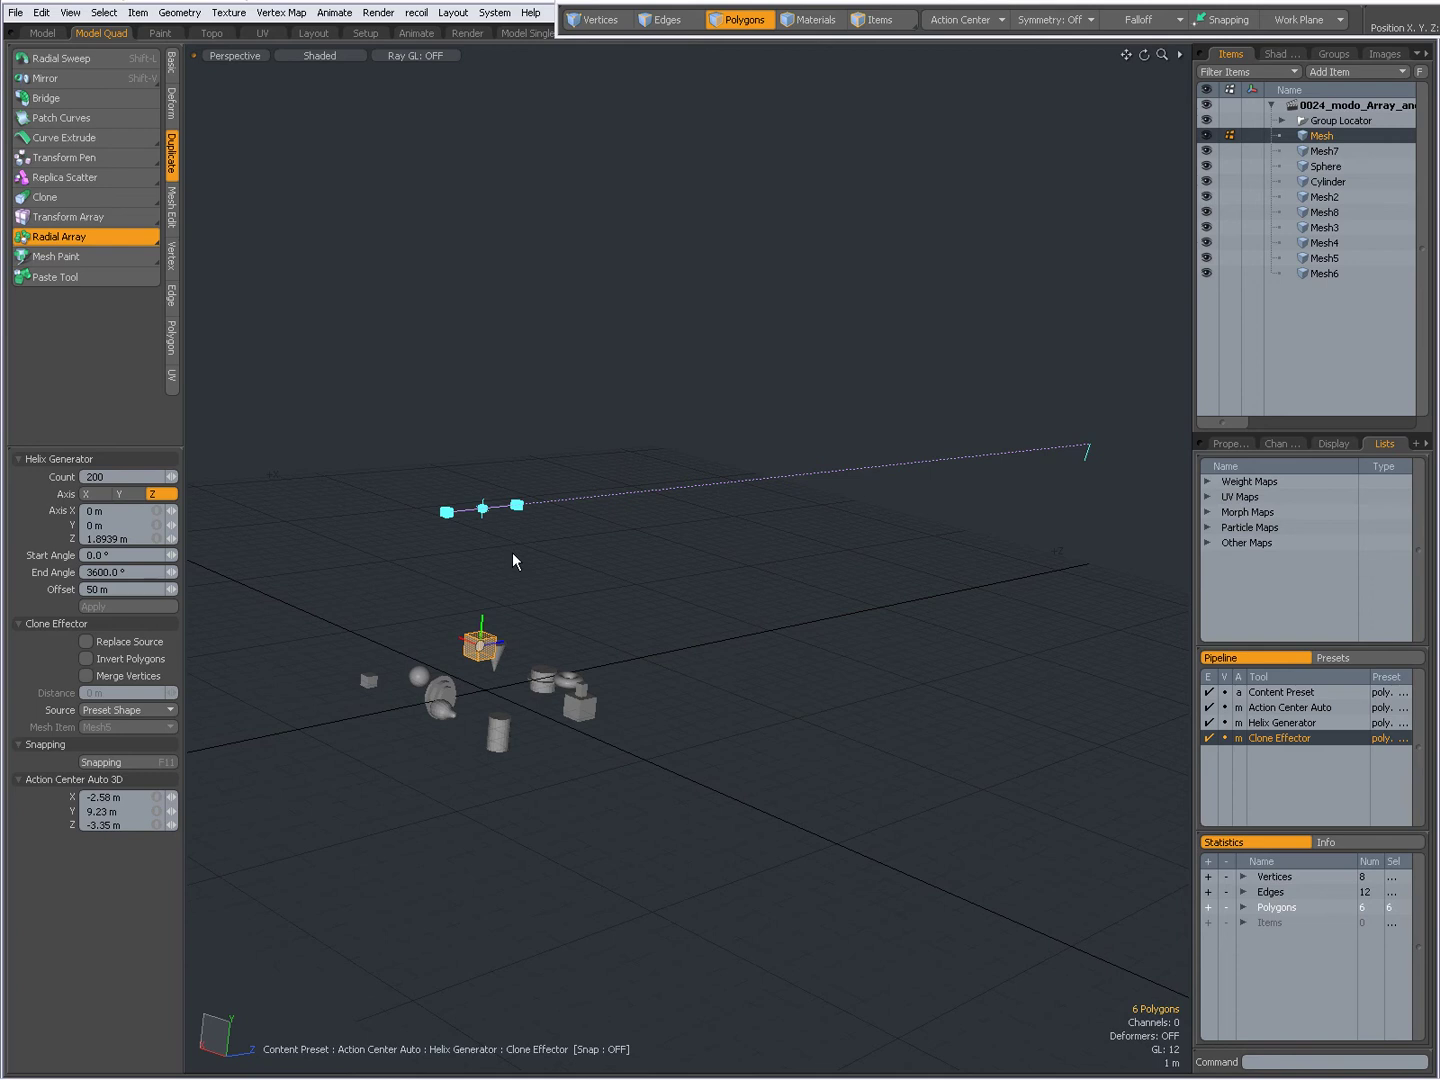
Switch the Clone Effector's source back to Random BG and inspect the mixed-shape helix
left_click(127, 710)
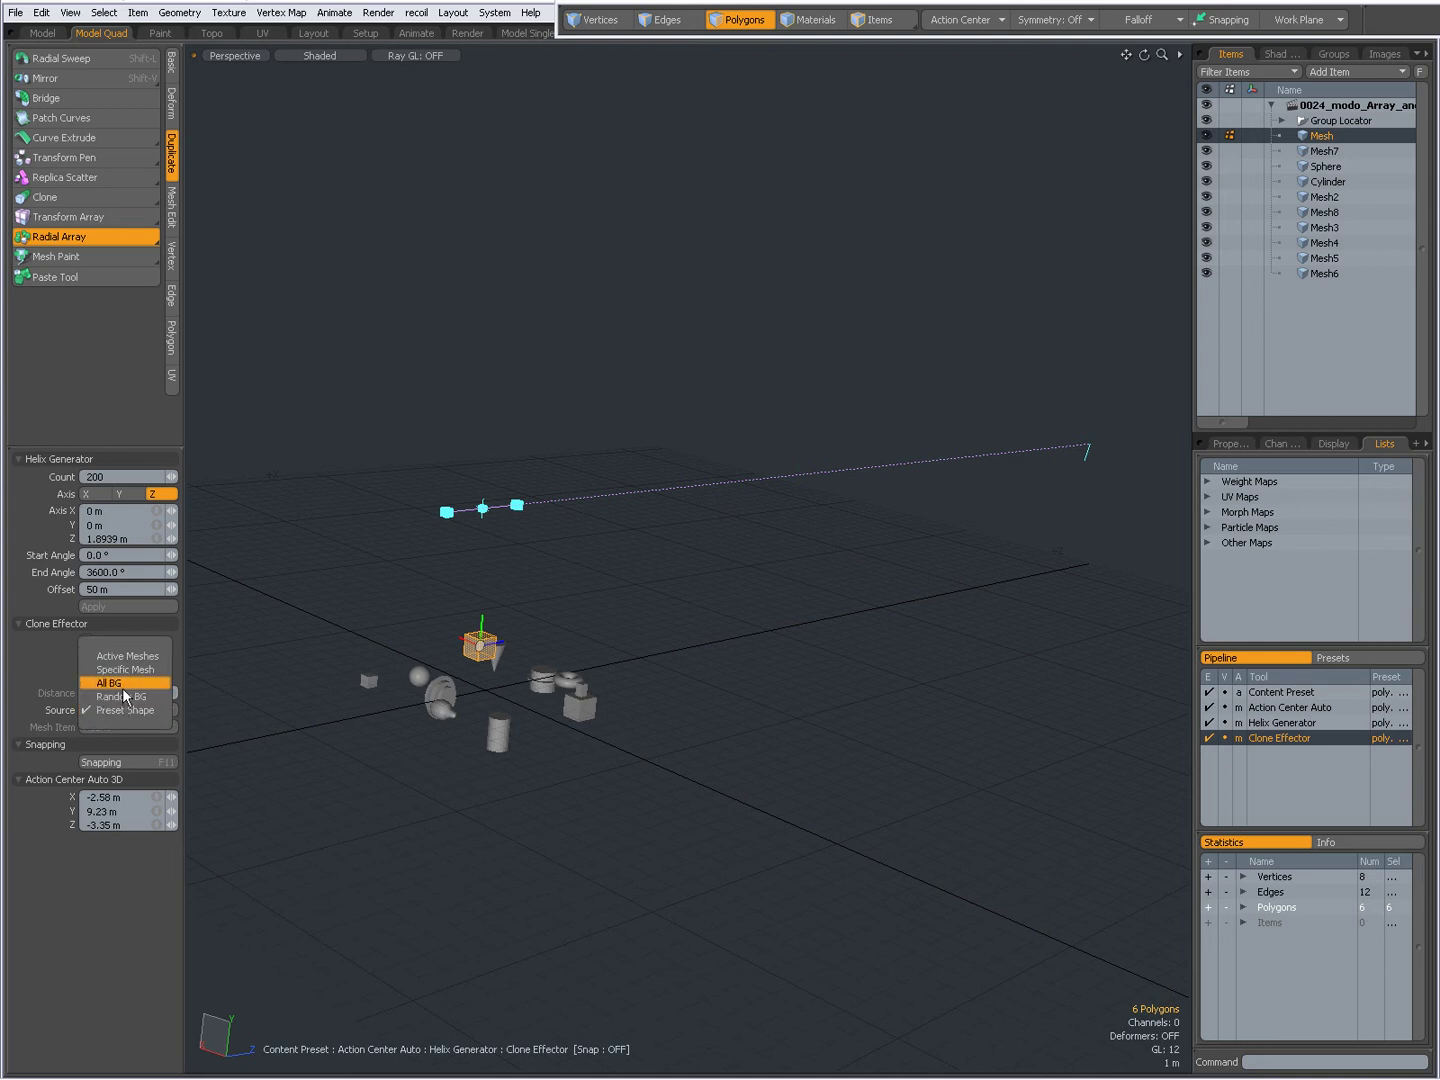
left_click(130, 698)
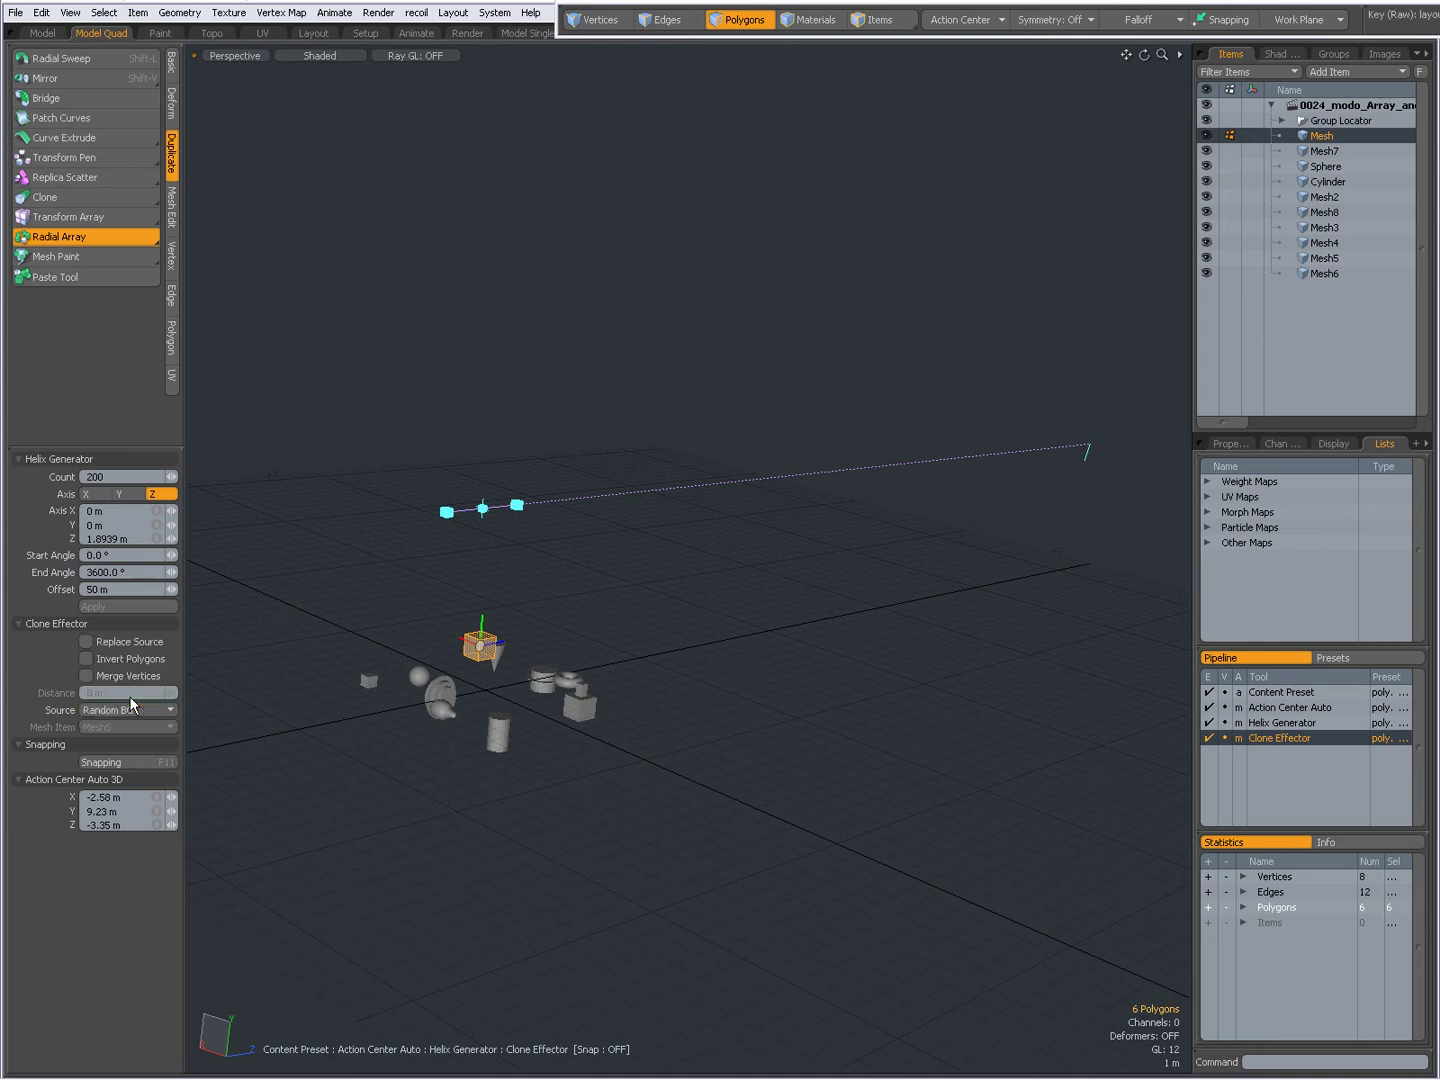
left_click_drag(741, 673, 947, 568, "alt")
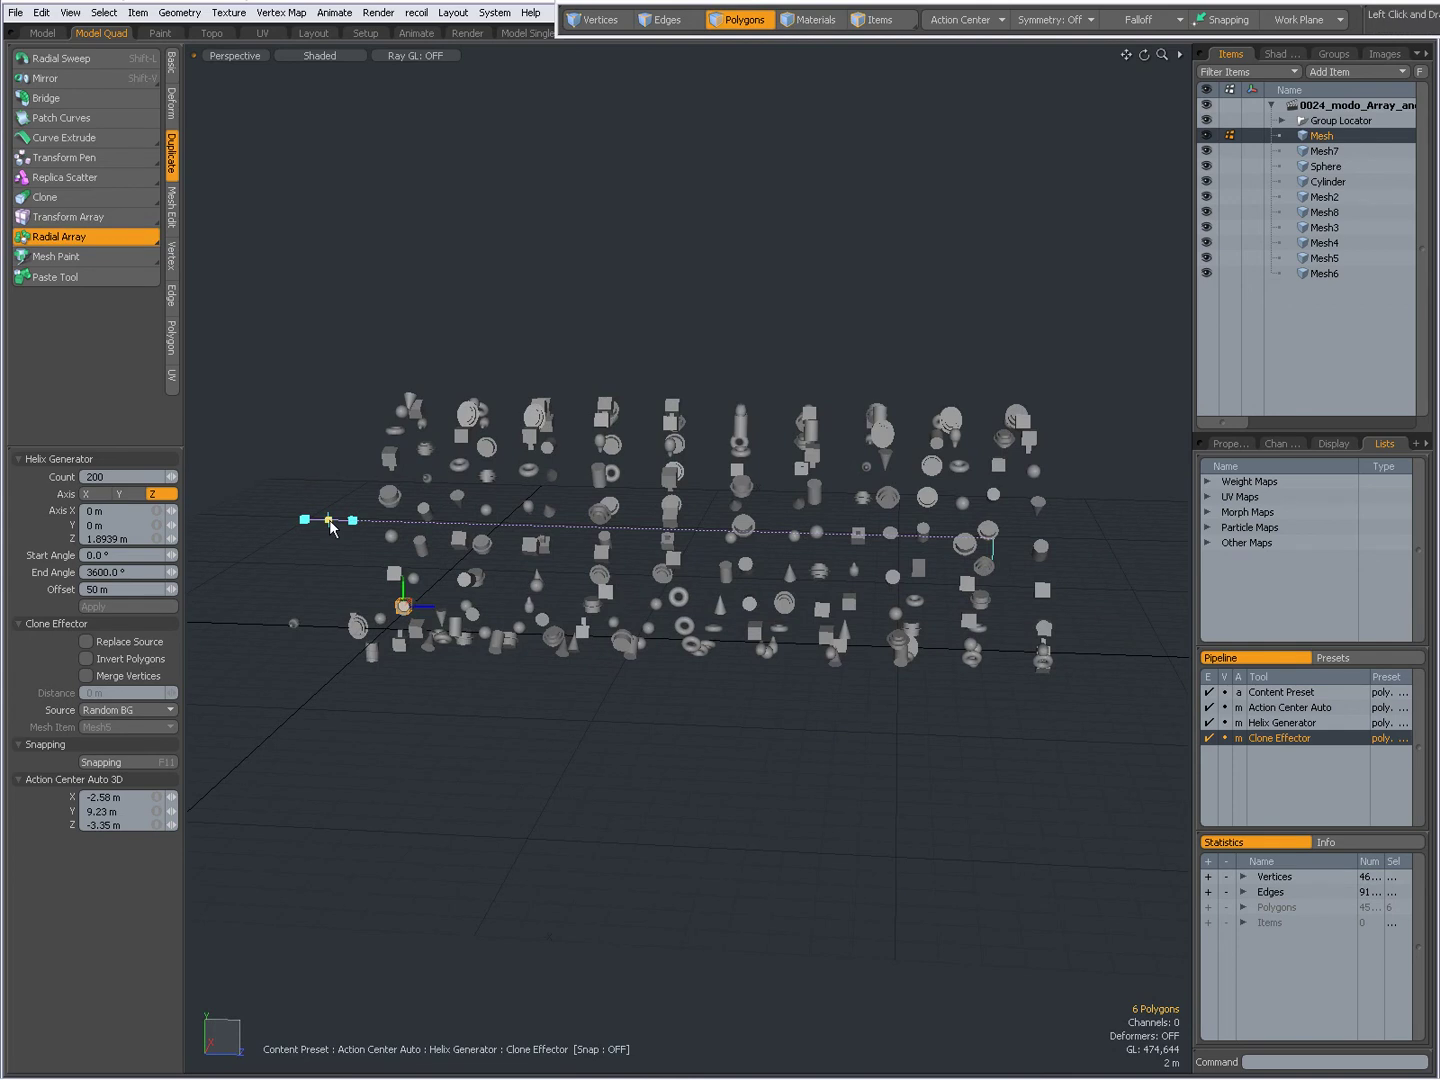
Raise the helix's centre to about Y 10.78 m, Z -1.65 m and adjust its angles to about 52° start and 3689° end
mouse_move(328, 519)
left_mouse_down("alt")
mouse_move(380, 576)
mouse_move(508, 558)
mouse_move(509, 573)
mouse_move(620, 581)
left_mouse_up("alt")
mouse_move(405, 527)
left_mouse_down()
mouse_move(419, 531)
mouse_move(405, 538)
left_mouse_up()
left_click_drag(622, 575, 675, 583, "ctrl+alt")
left_click_drag(992, 529, 993, 529)
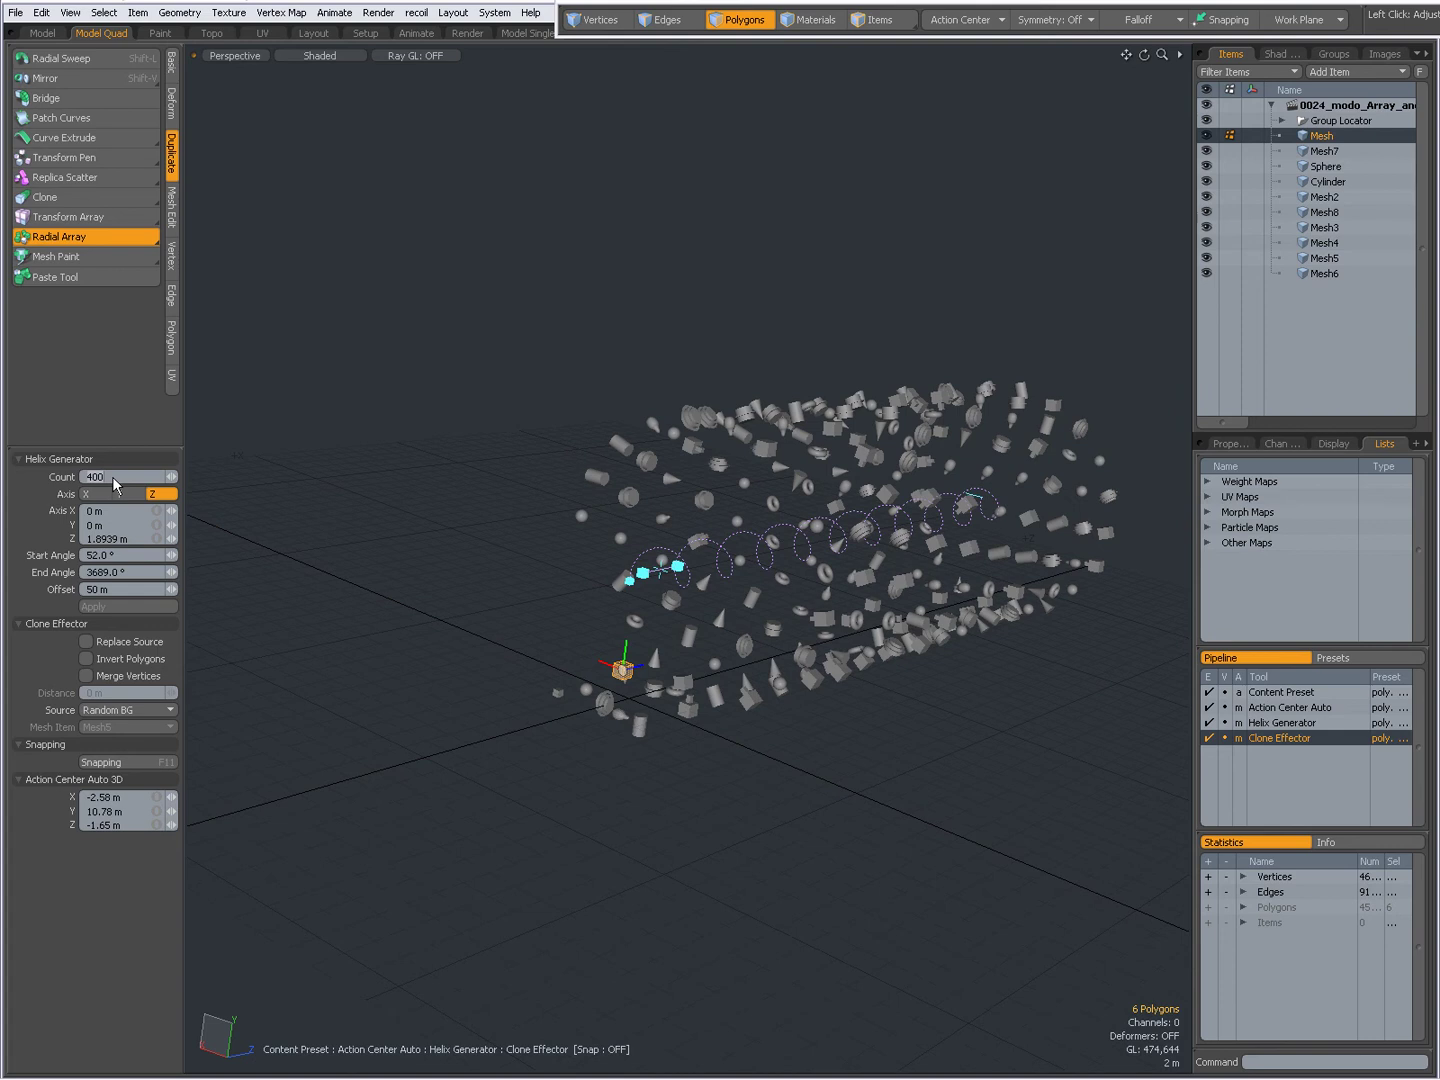
Set the array's count to 400 for a denser helix of random background meshes
key("Return")
left_click_drag(667, 579, 397, 555, "alt")
mouse_move(728, 581)
left_mouse_down("alt")
mouse_move(587, 572)
mouse_move(437, 537)
mouse_move(858, 568)
mouse_move(764, 628)
mouse_move(185, 616)
left_mouse_up("alt")
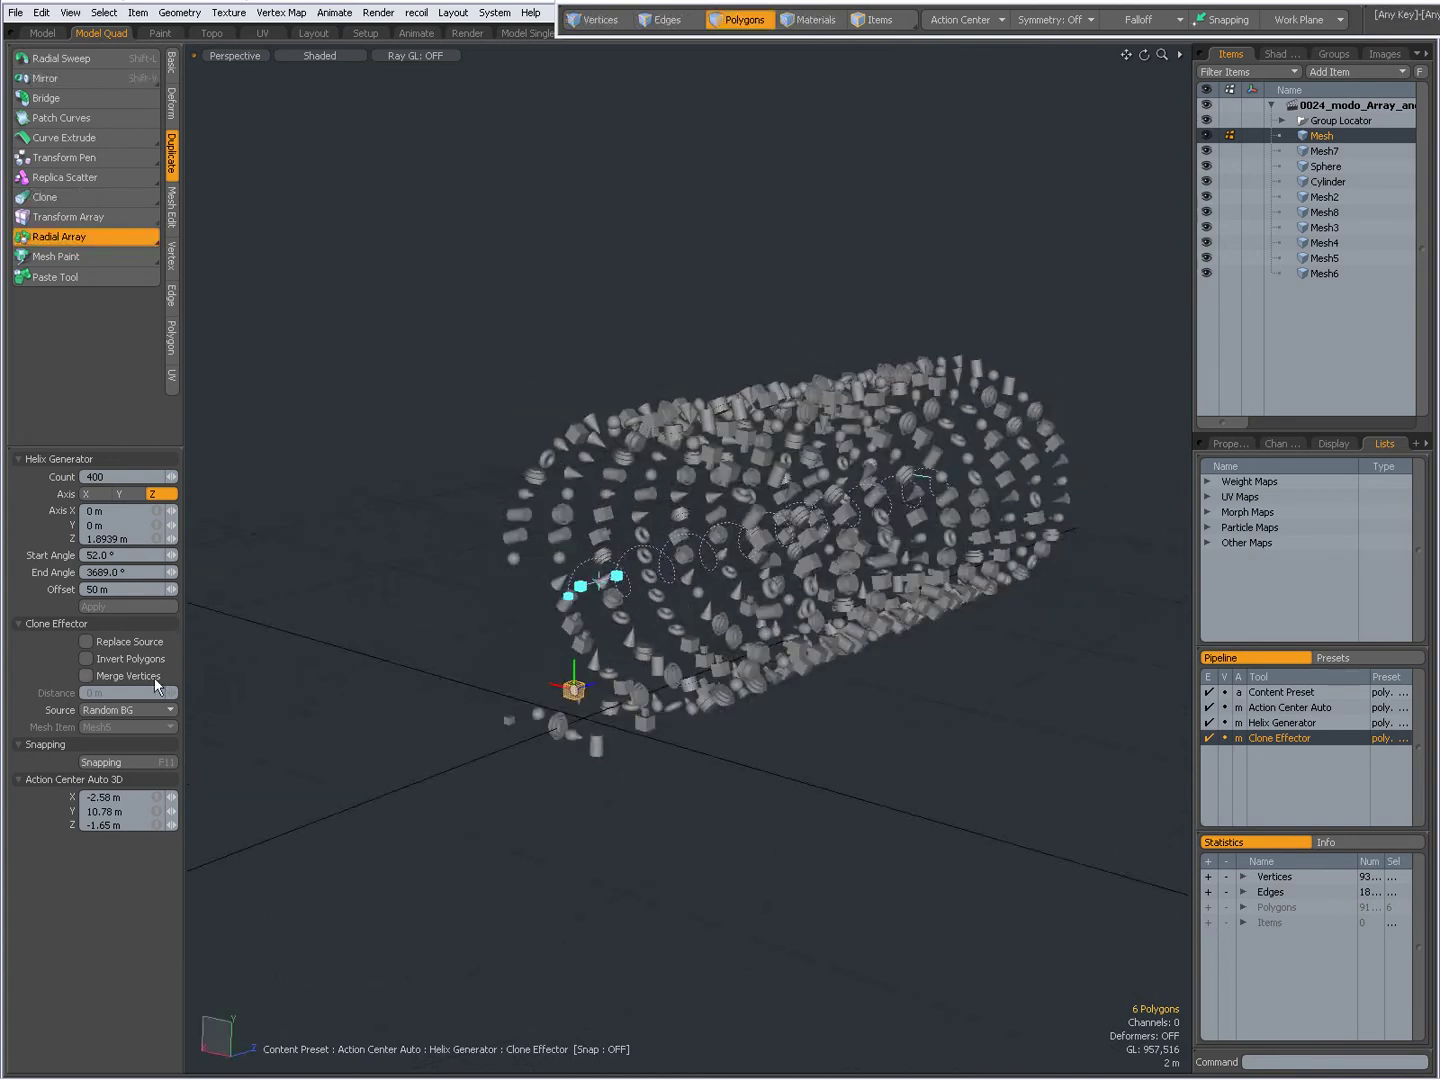
Set the Clone Effector's source to Active Meshes so the helix uses the cube again
left_click(127, 708)
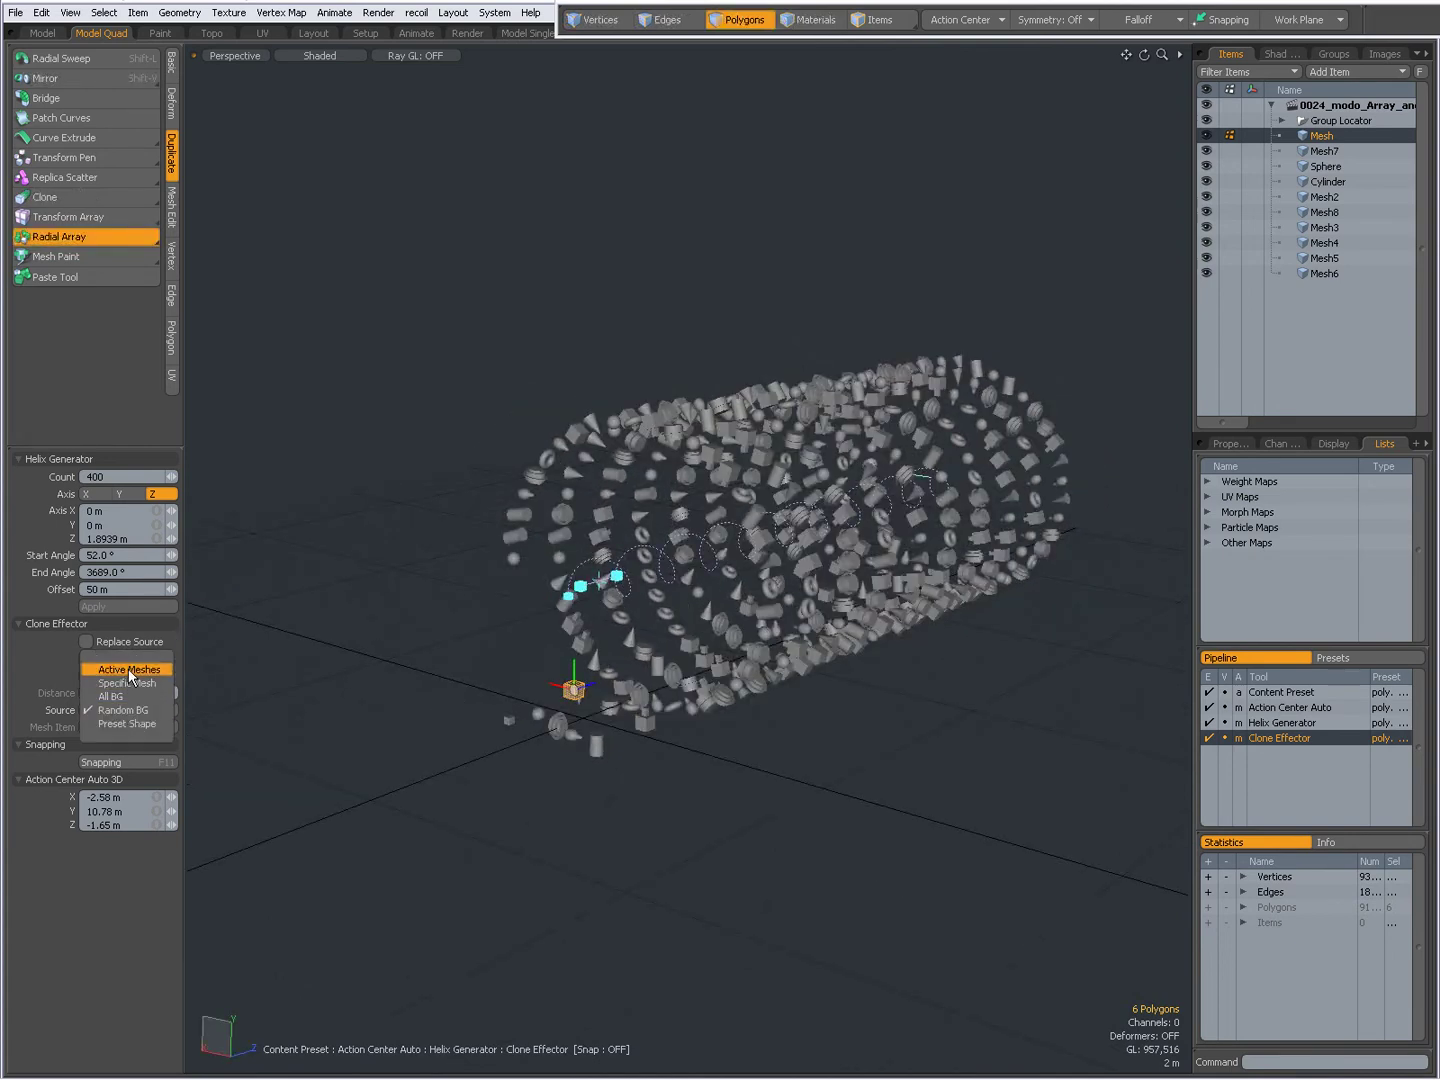
left_click(128, 668)
left_click_drag(400, 669, 746, 659, "alt")
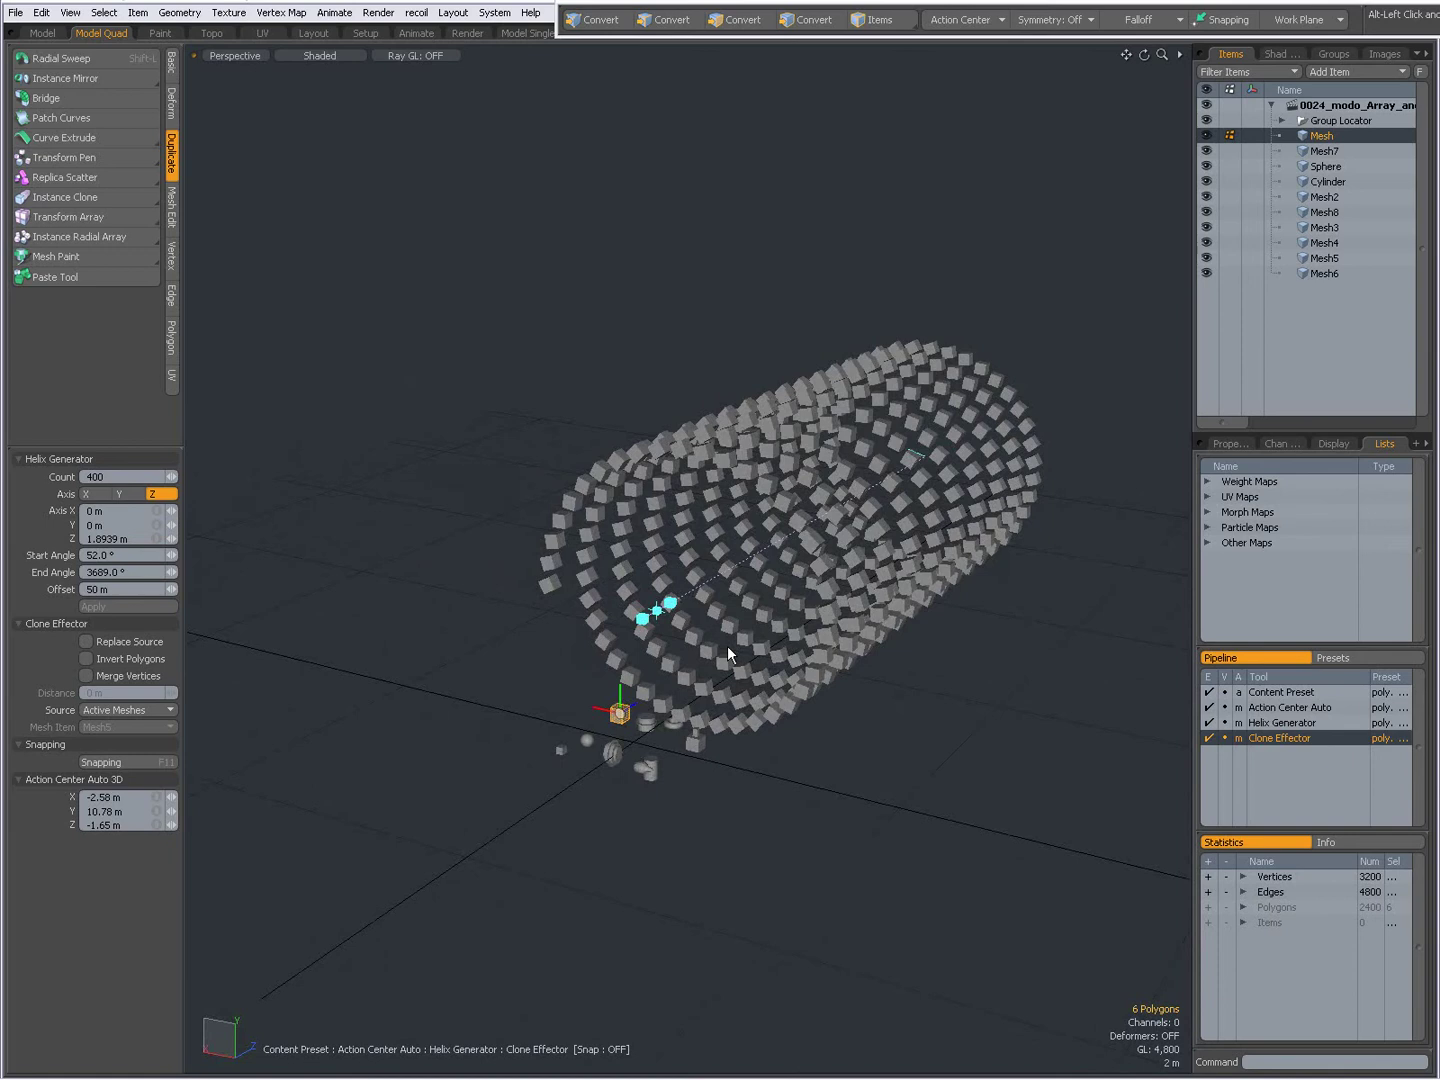
Discard the helix array, clear the polygon selection and view the original meshes from above
key("alt+Tab")
key("Tab")
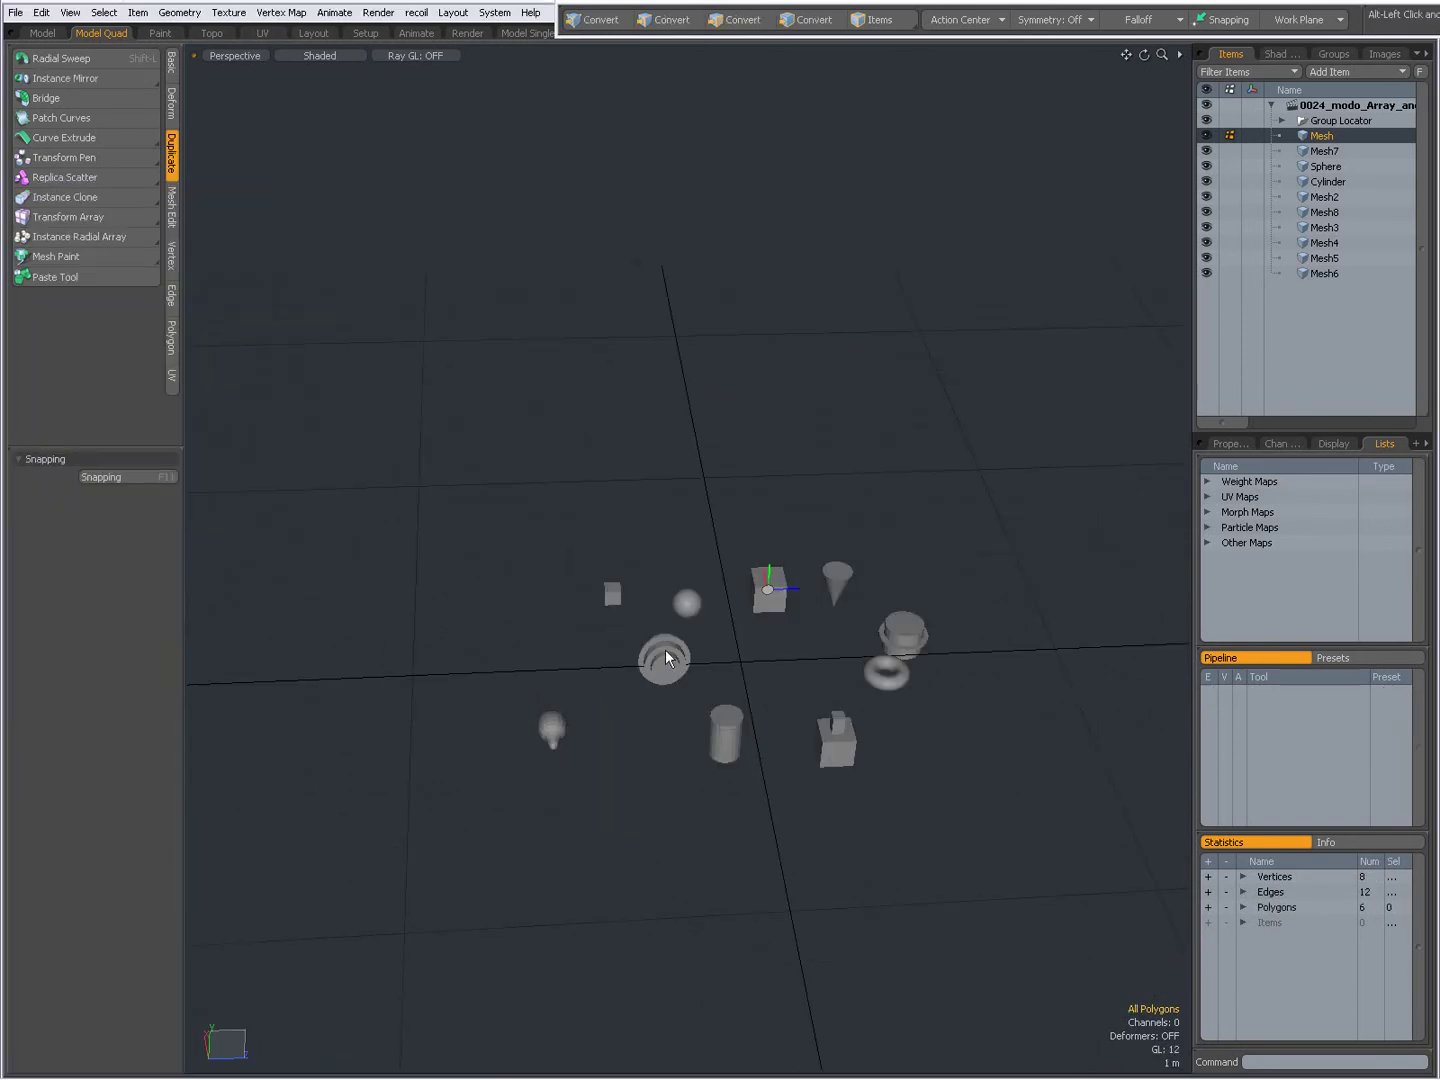
mouse_move(665, 649)
left_mouse_down("alt")
mouse_move(618, 604)
mouse_move(650, 802)
mouse_move(782, 725)
mouse_move(680, 629)
mouse_move(700, 690)
mouse_move(671, 679)
left_mouse_up("alt")
scroll(787, 704, "down", 2)
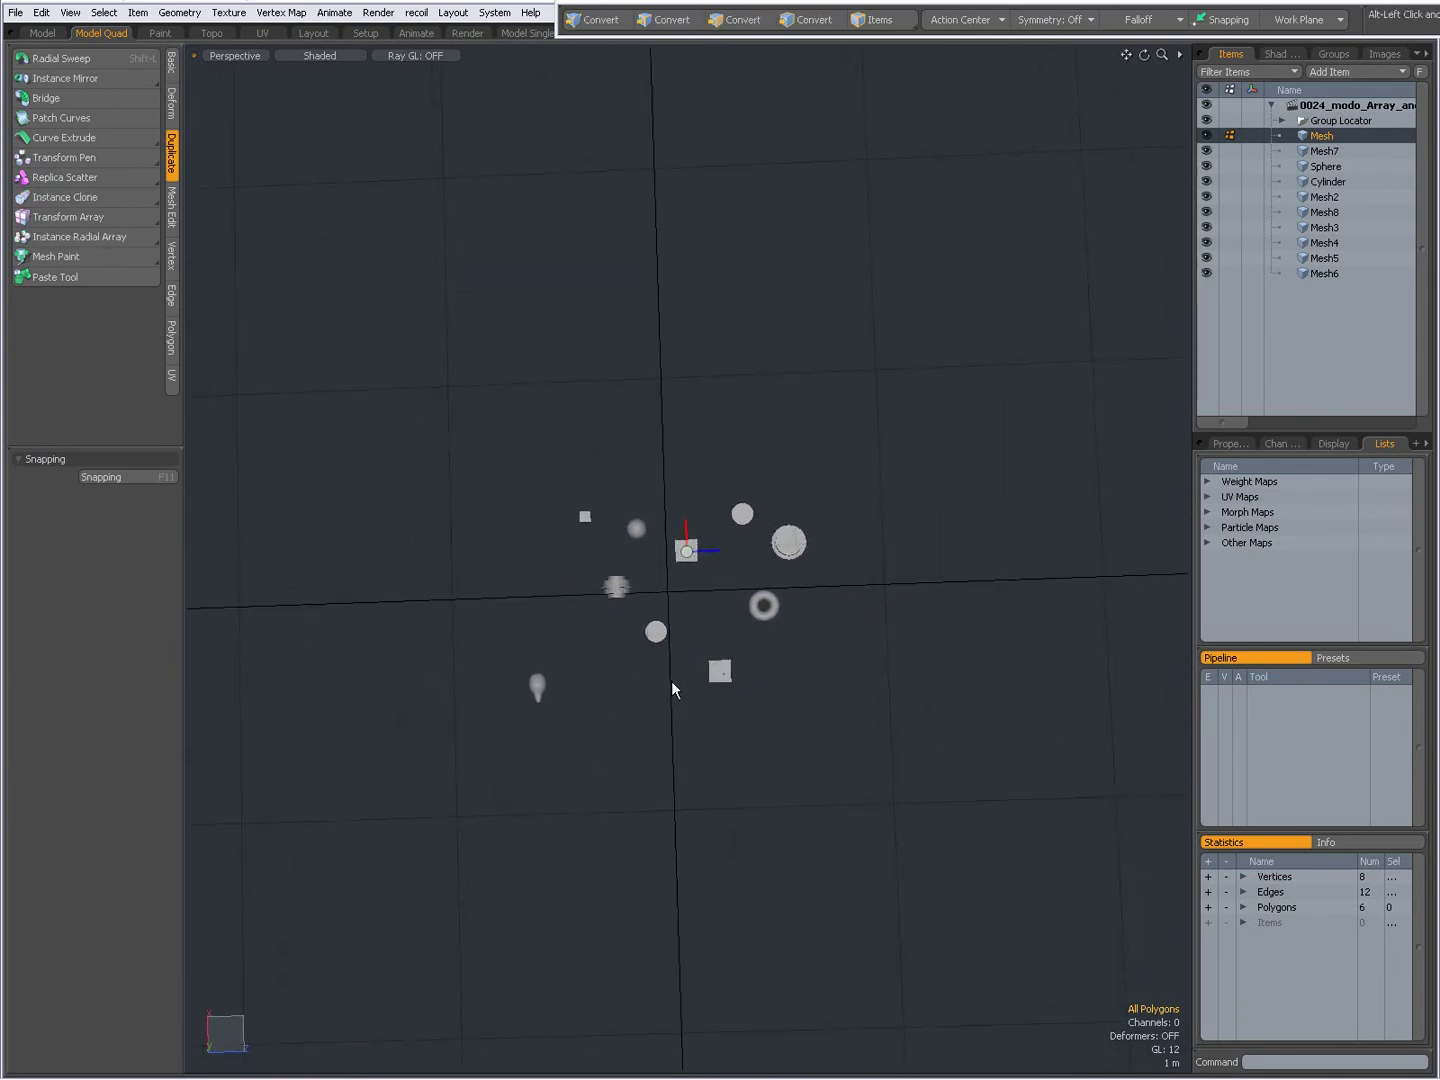
In item mode, select Mesh, Mesh7, Sphere and Mesh3 to Mesh6, and arrange them with the Transform Radial Array tool
left_click(104, 239)
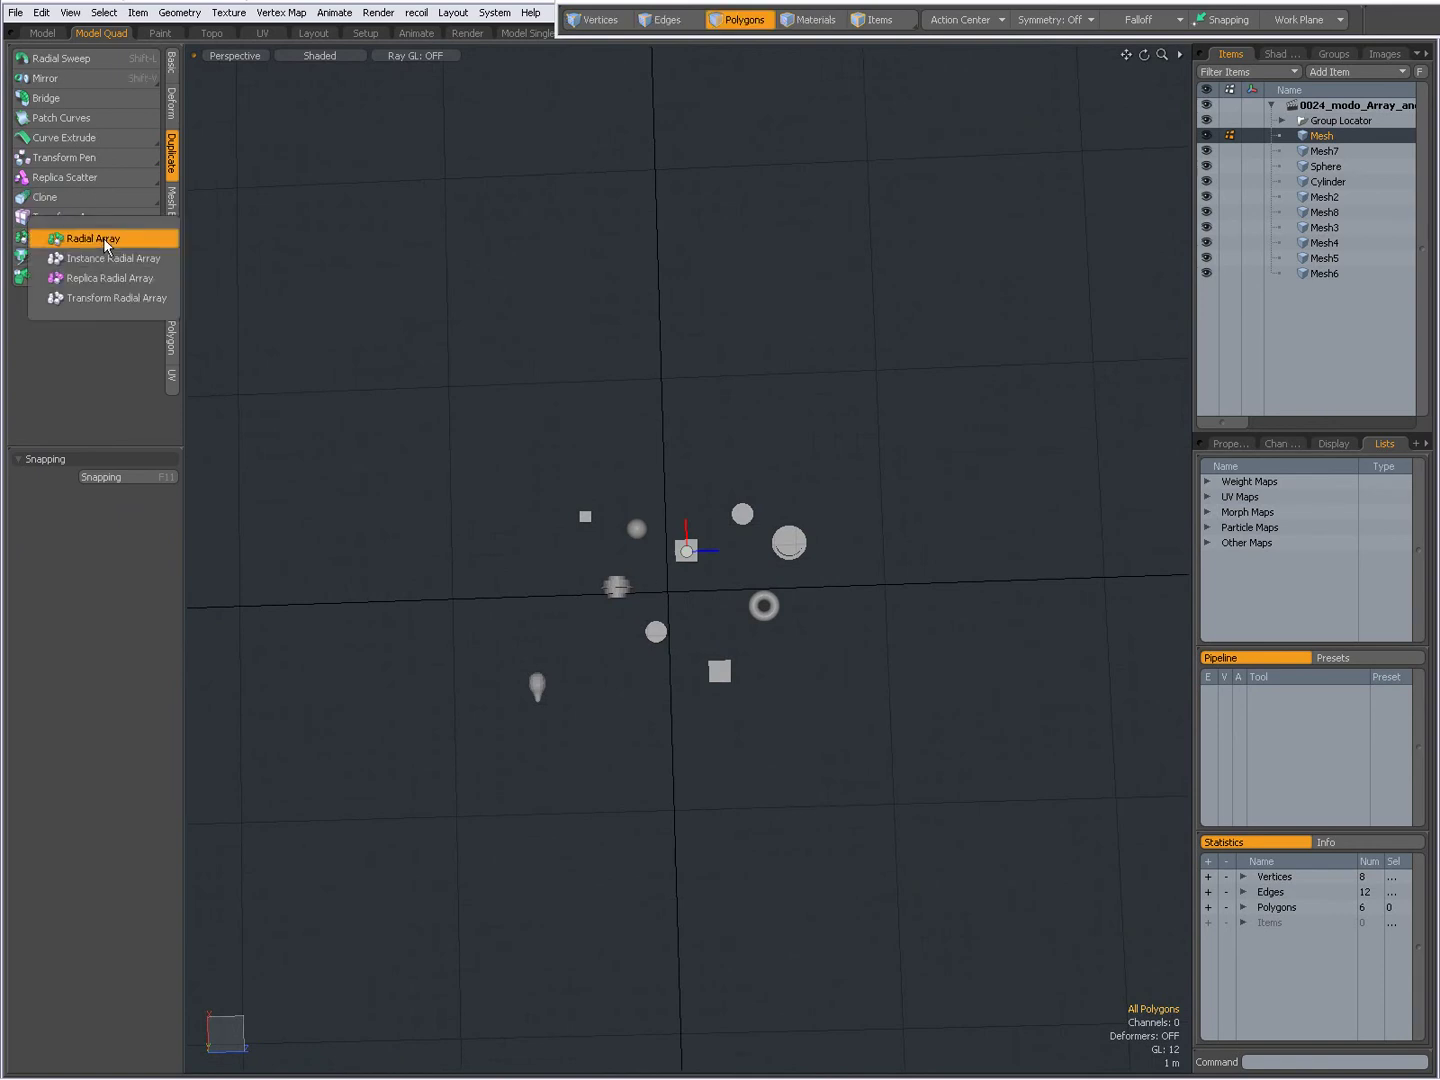
left_click(122, 292)
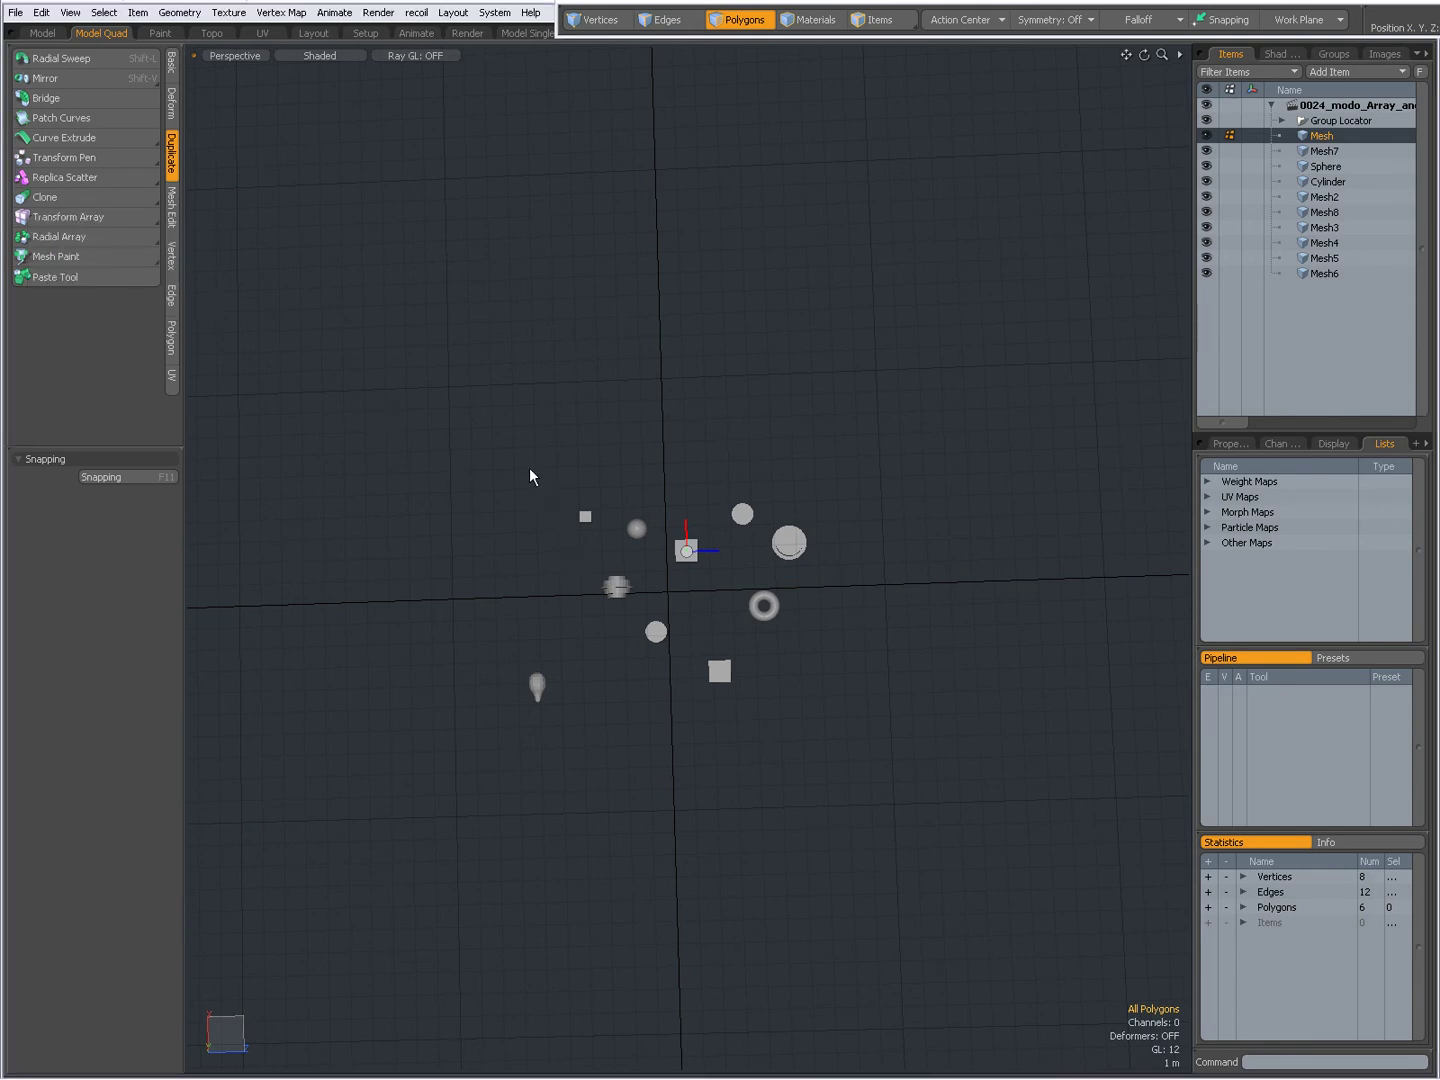
left_click(880, 19)
left_click_drag(503, 444, 835, 590)
left_click_drag(780, 704, 837, 333, "alt")
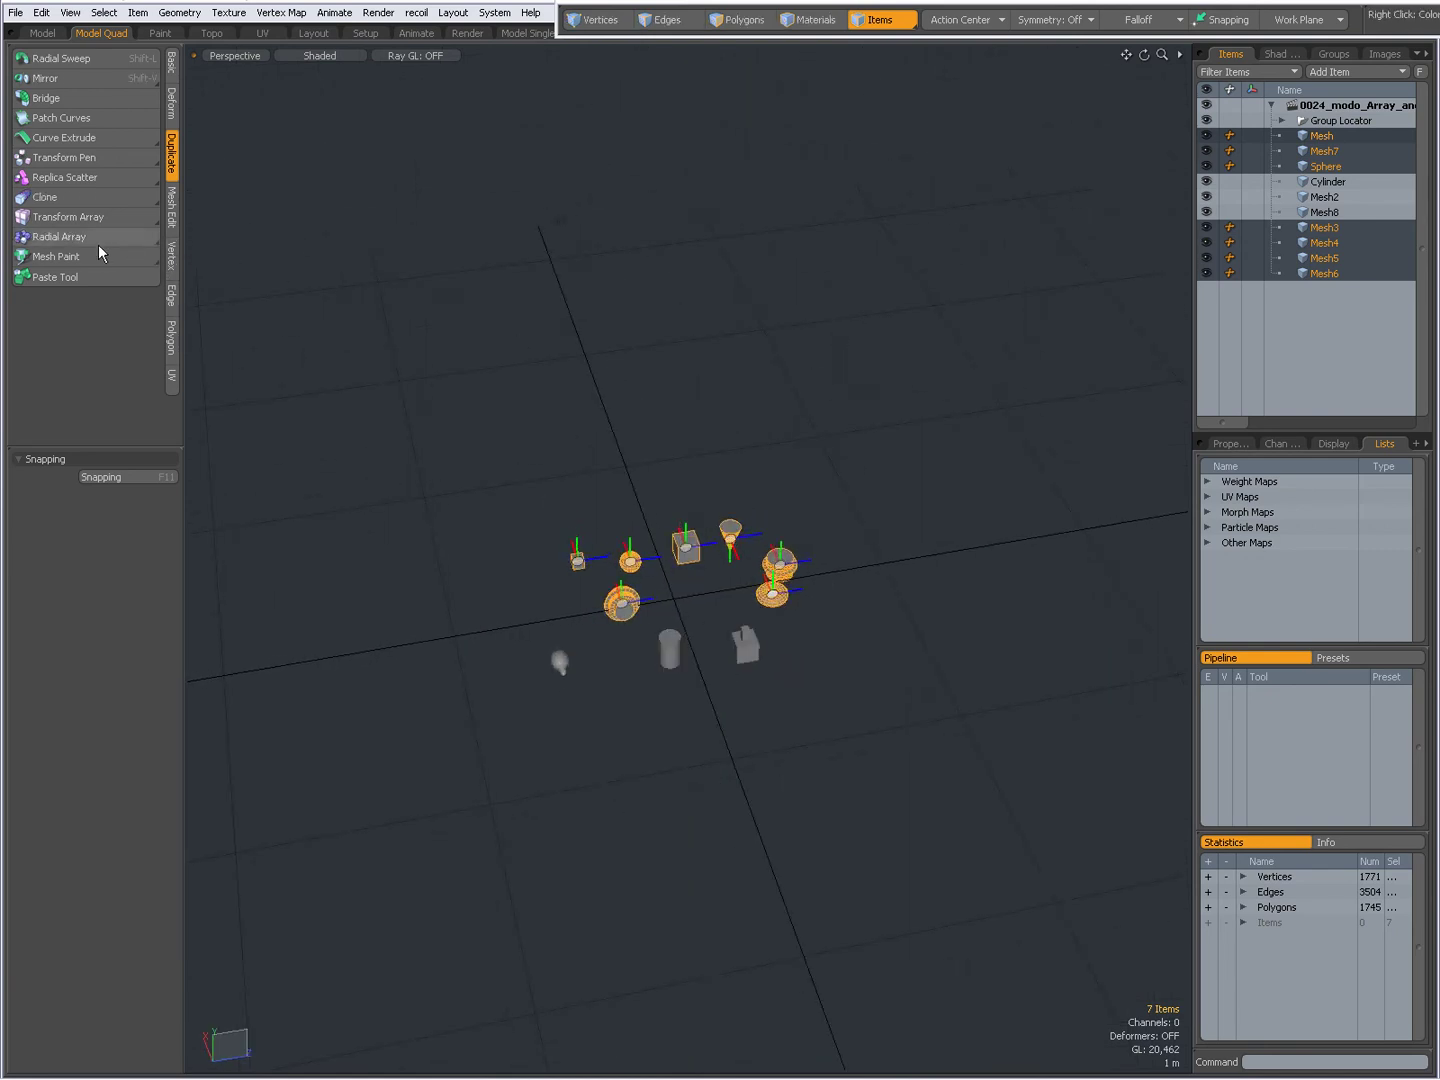
left_click_drag(91, 239, 103, 299)
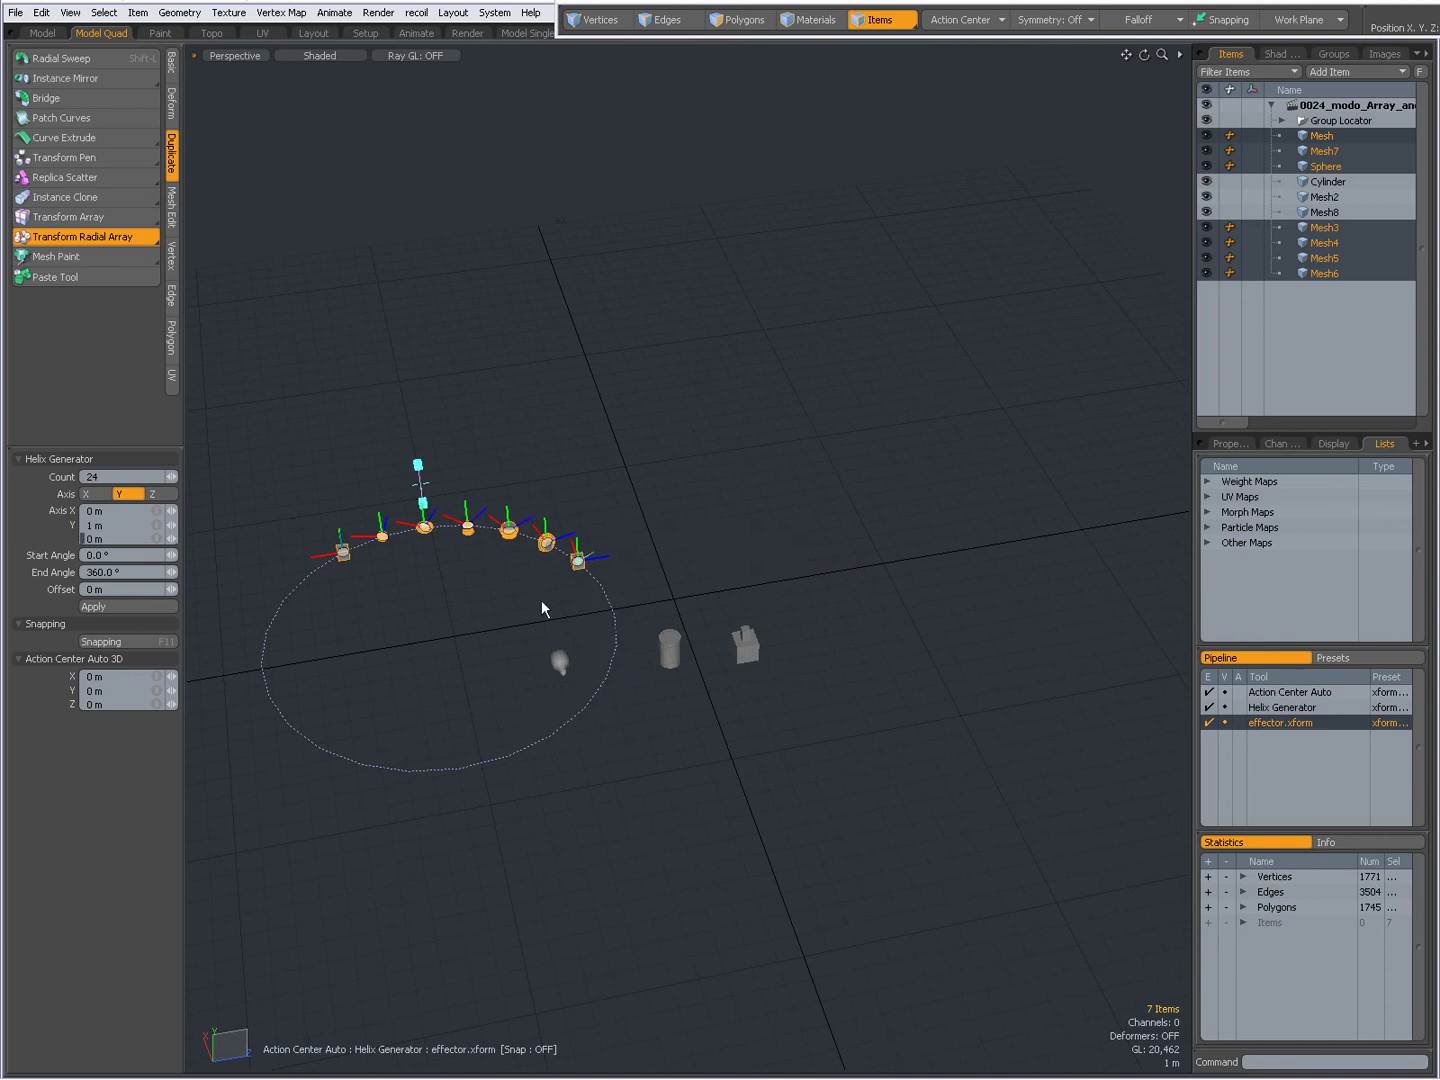
Move the array centre to about Y 5.6 m, Z -9.35 m and set the array axis to Z
left_click_drag(476, 563, 640, 553, "alt+shift")
left_click_drag(551, 457, 572, 499)
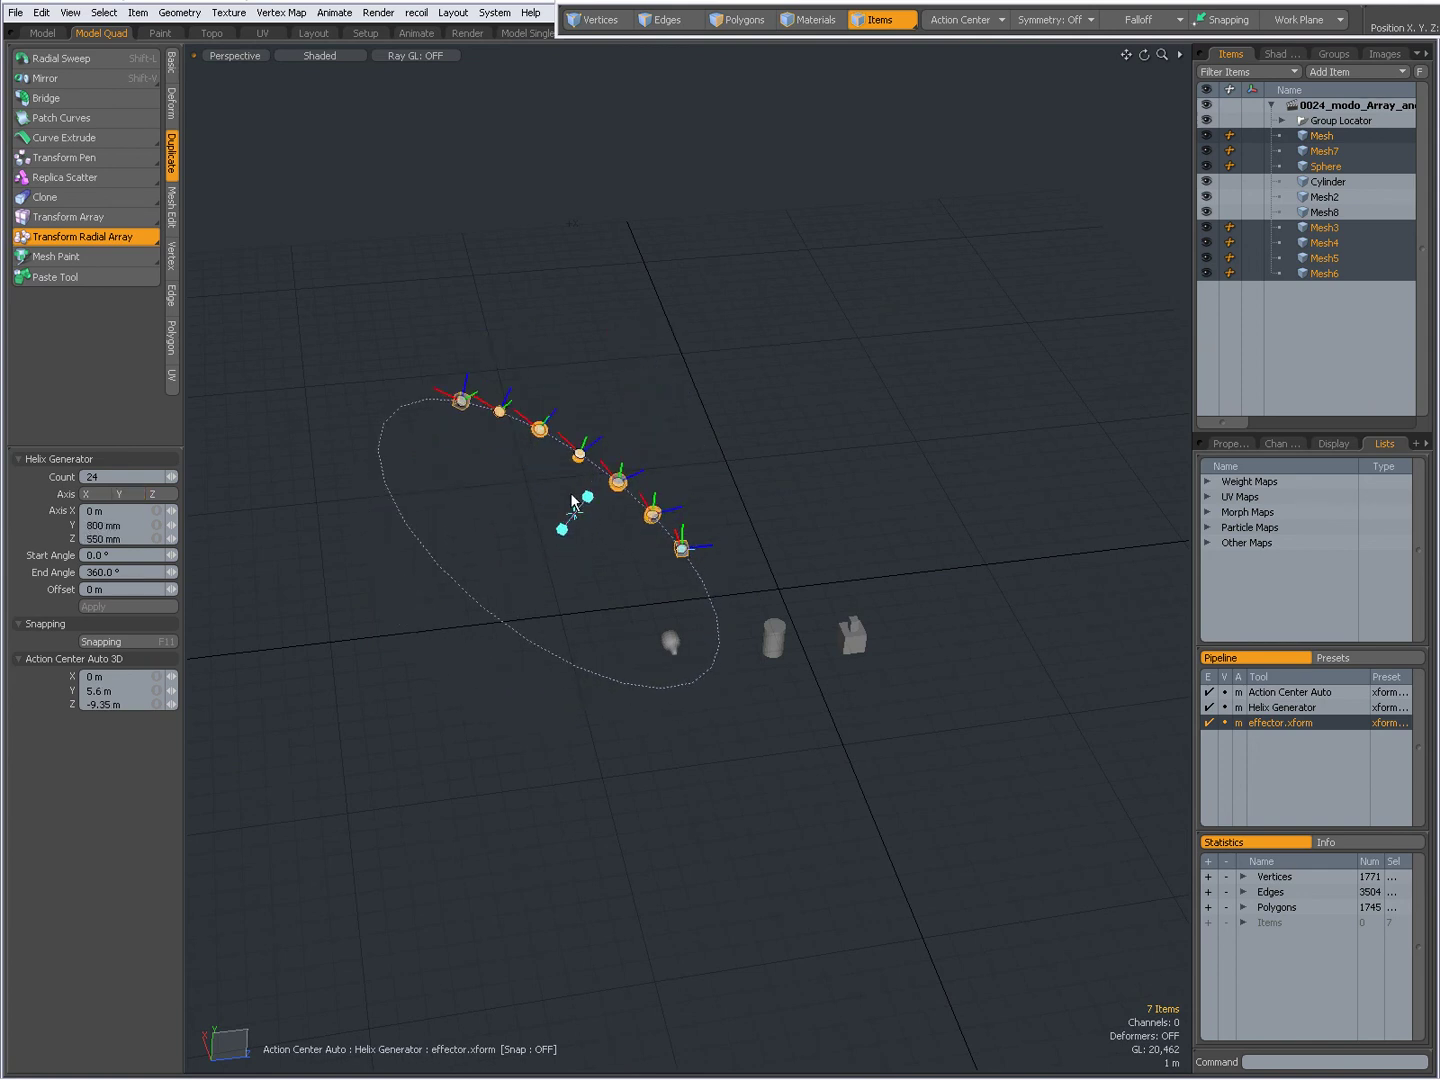
left_click(159, 498)
left_click_drag(381, 600, 734, 618, "alt")
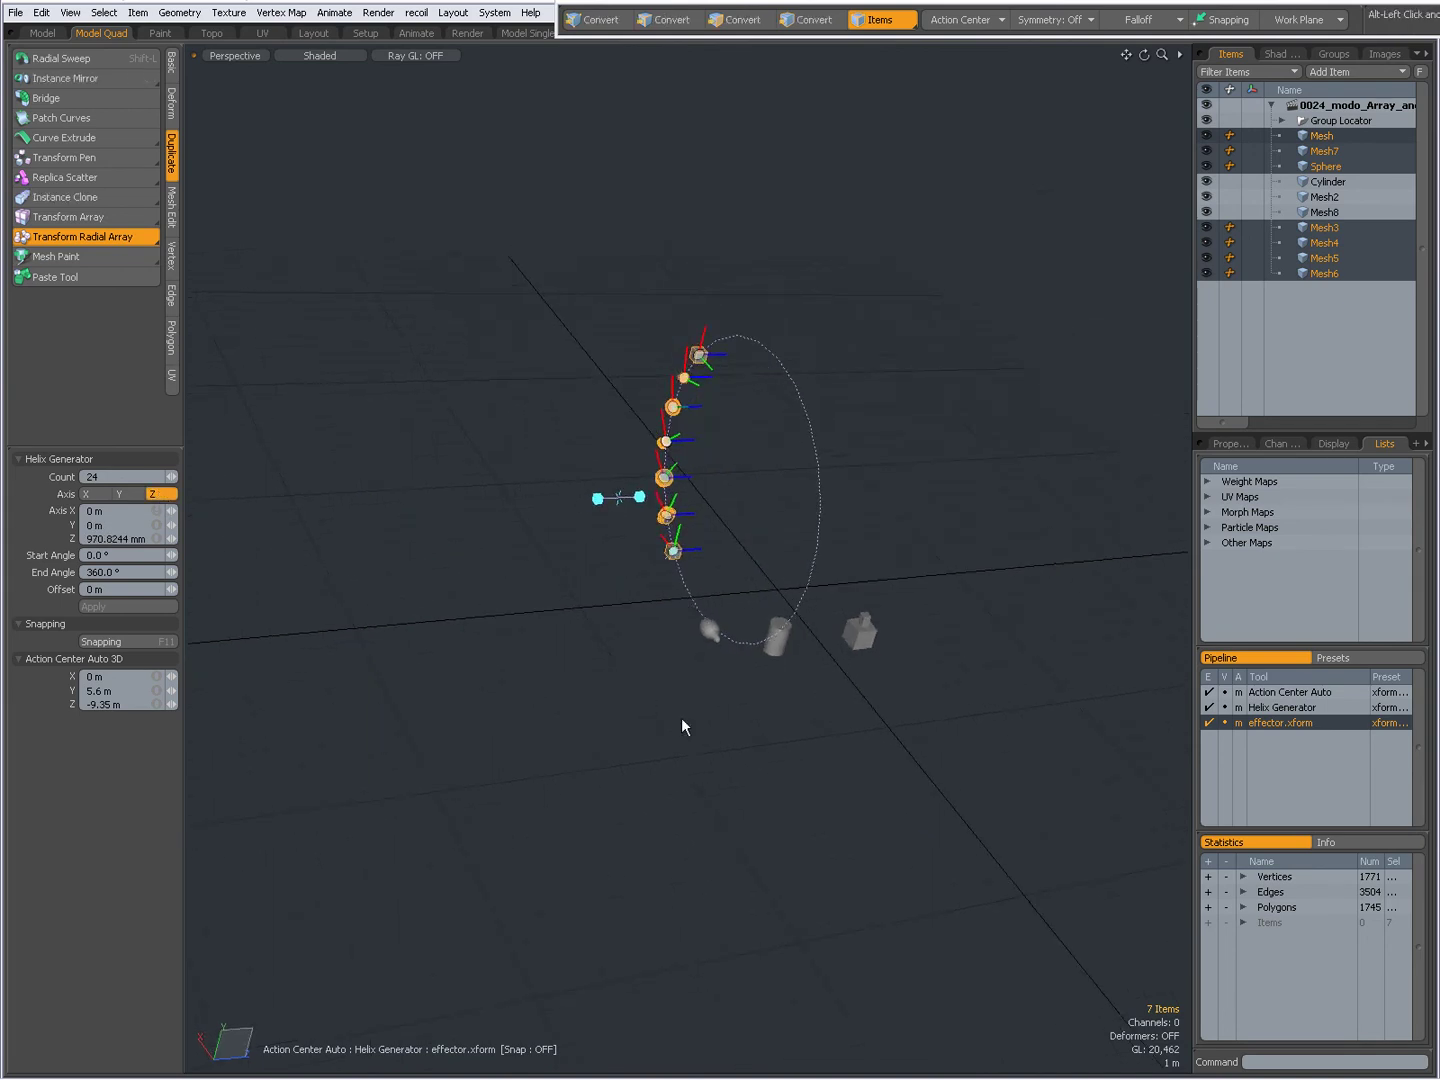
Set the array's end angle to 3600° and its offset to 50 m to spread the items along a helix
left_click_drag(682, 719, 645, 648, "alt")
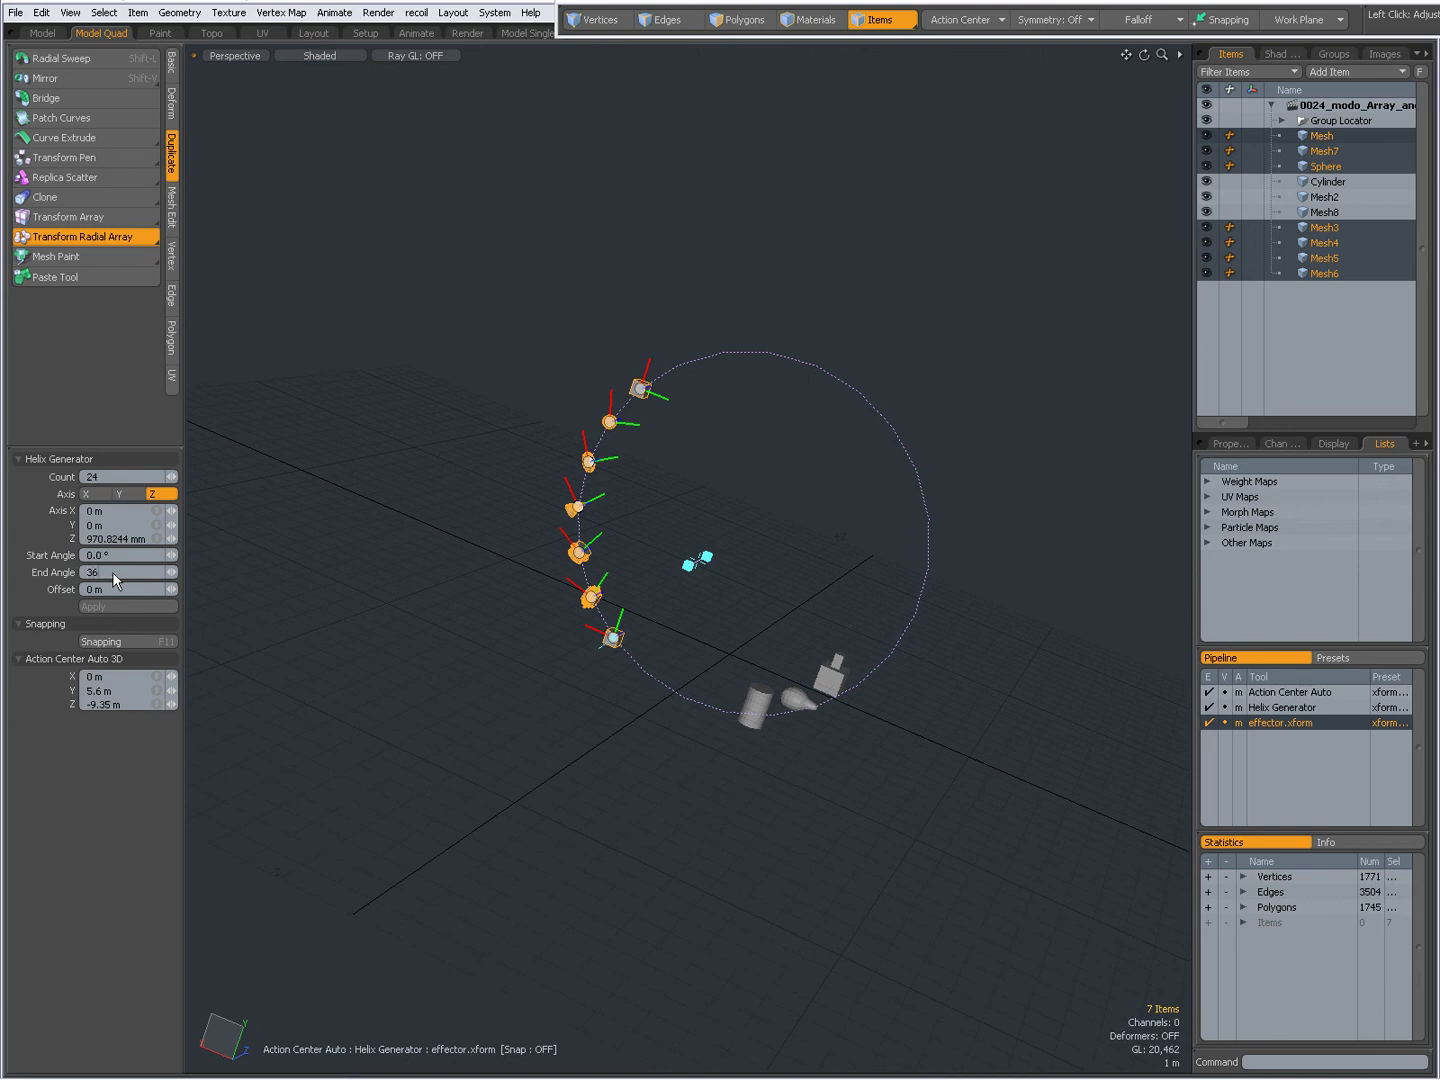
key("Return")
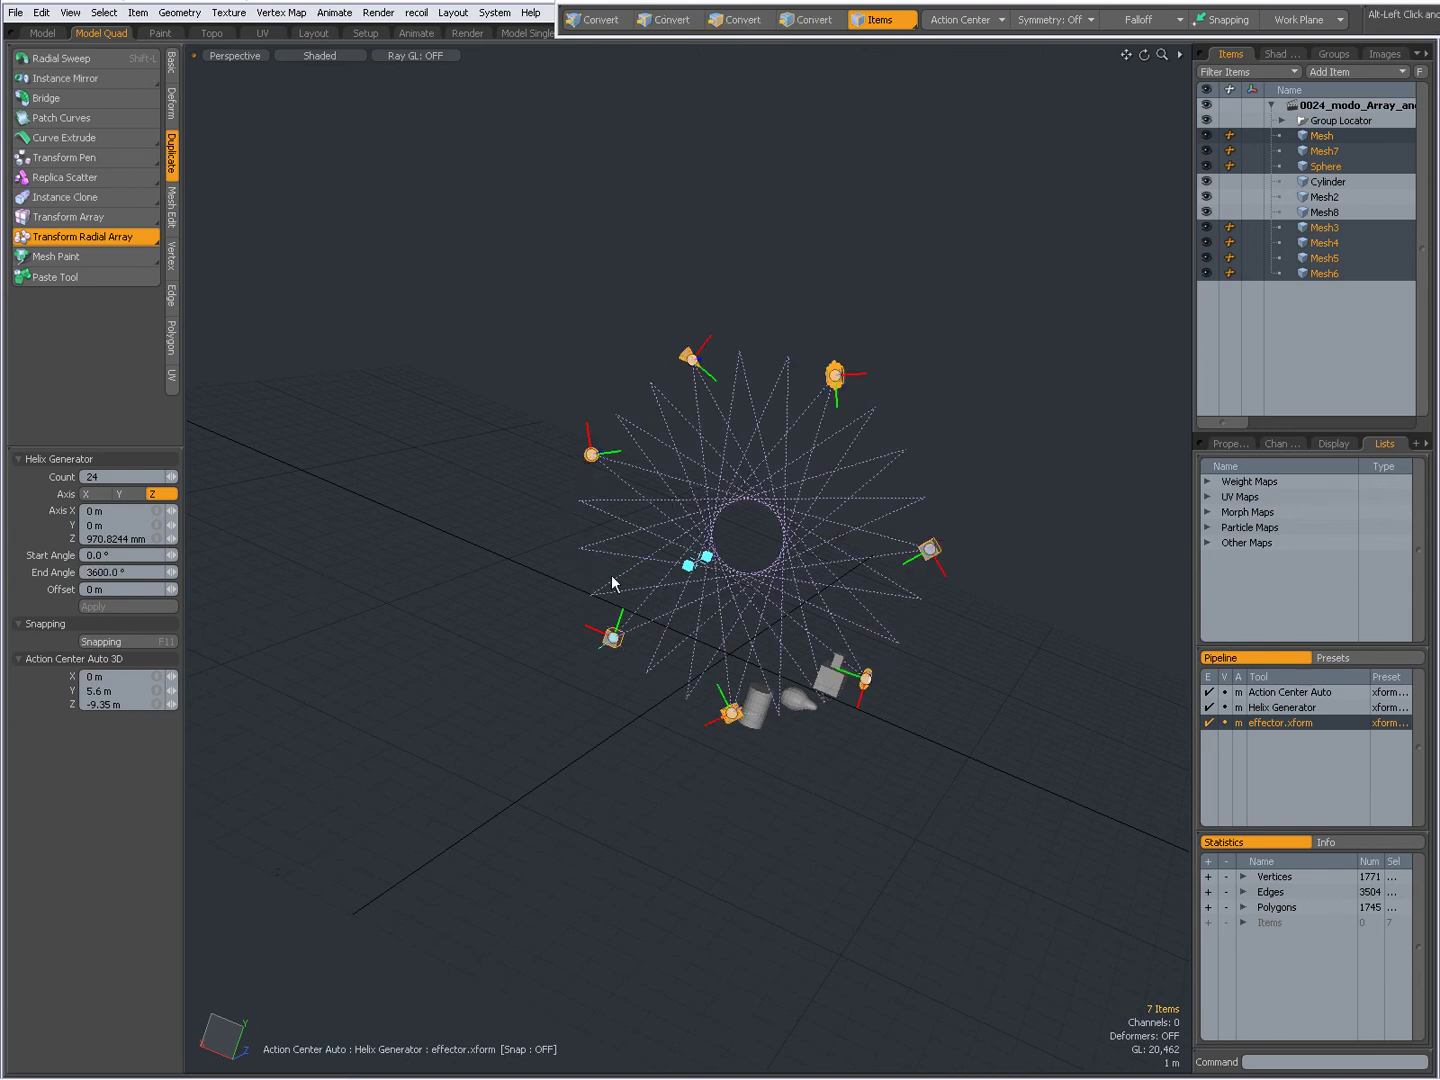
left_click_drag(623, 580, 464, 607, "alt")
left_click(83, 589)
type("50")
key("Return")
left_click_drag(652, 644, 544, 595, "alt")
left_click_drag(757, 610, 755, 723, "alt")
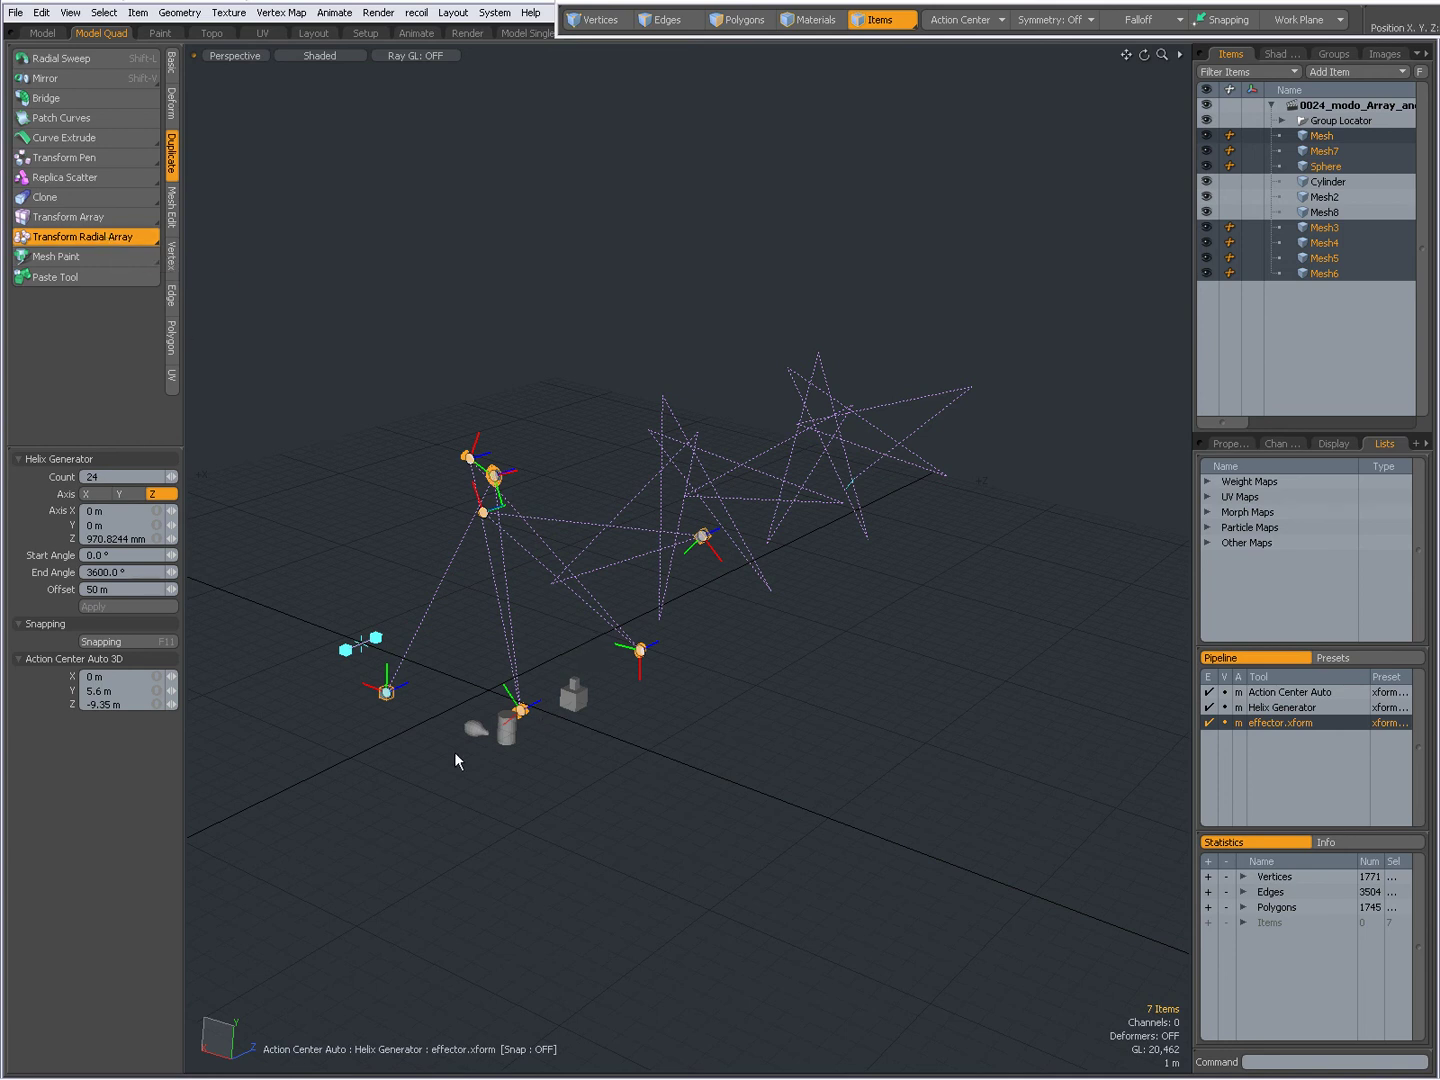
left_click_drag(462, 743, 684, 647, "alt")
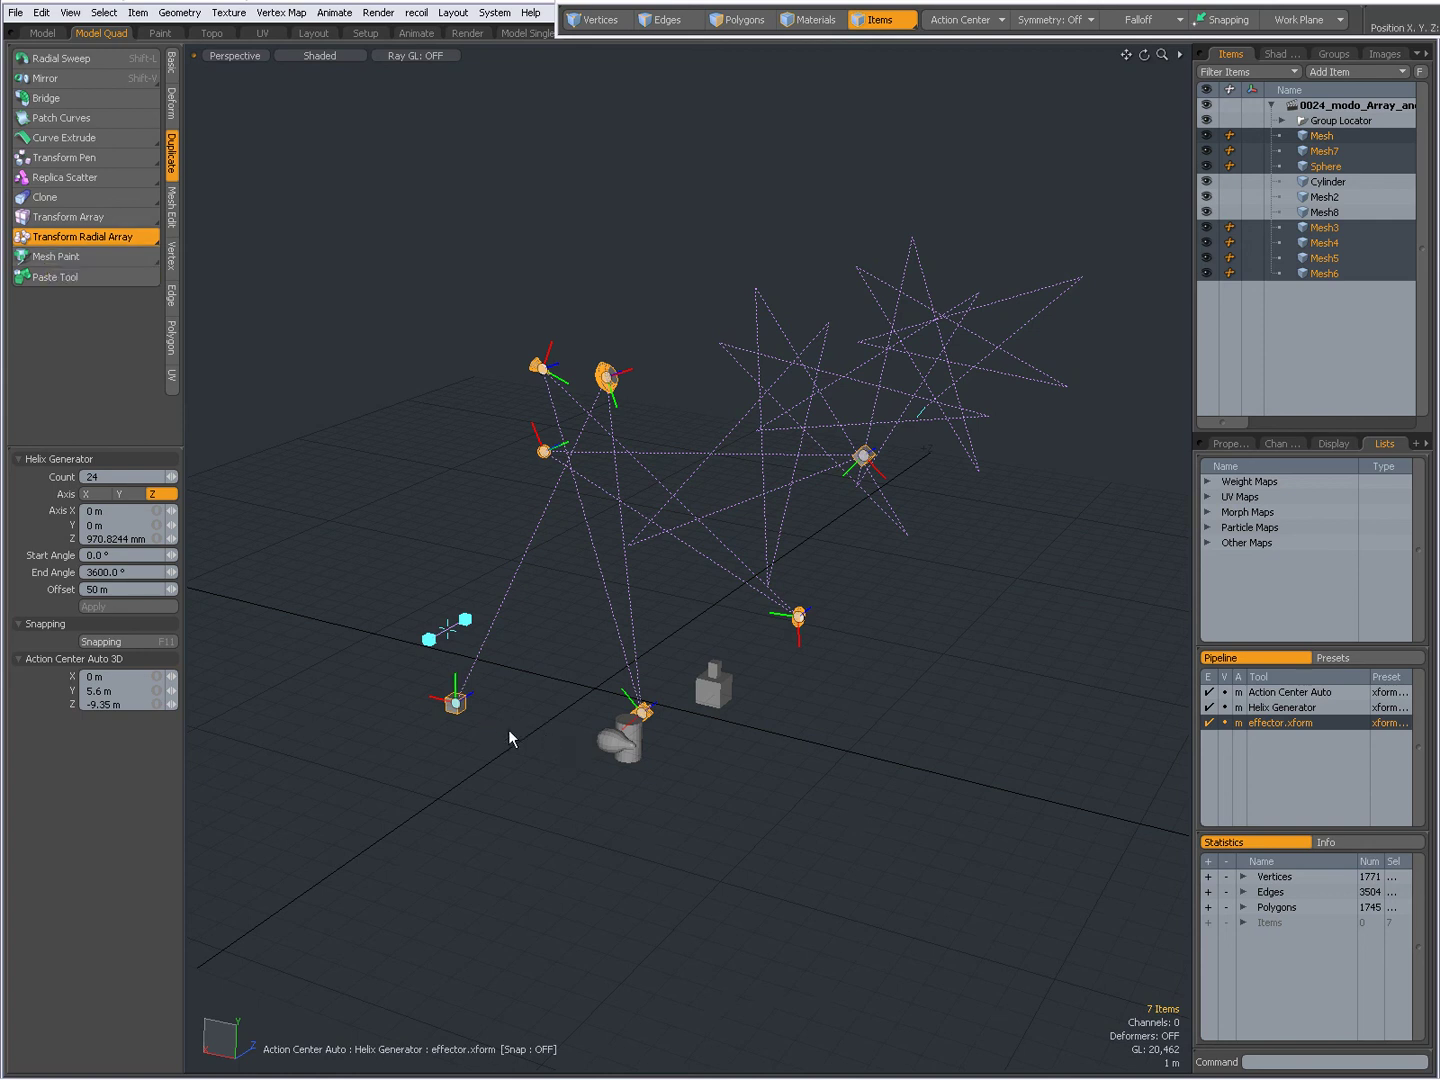
left_click_drag(730, 739, 730, 680, "alt")
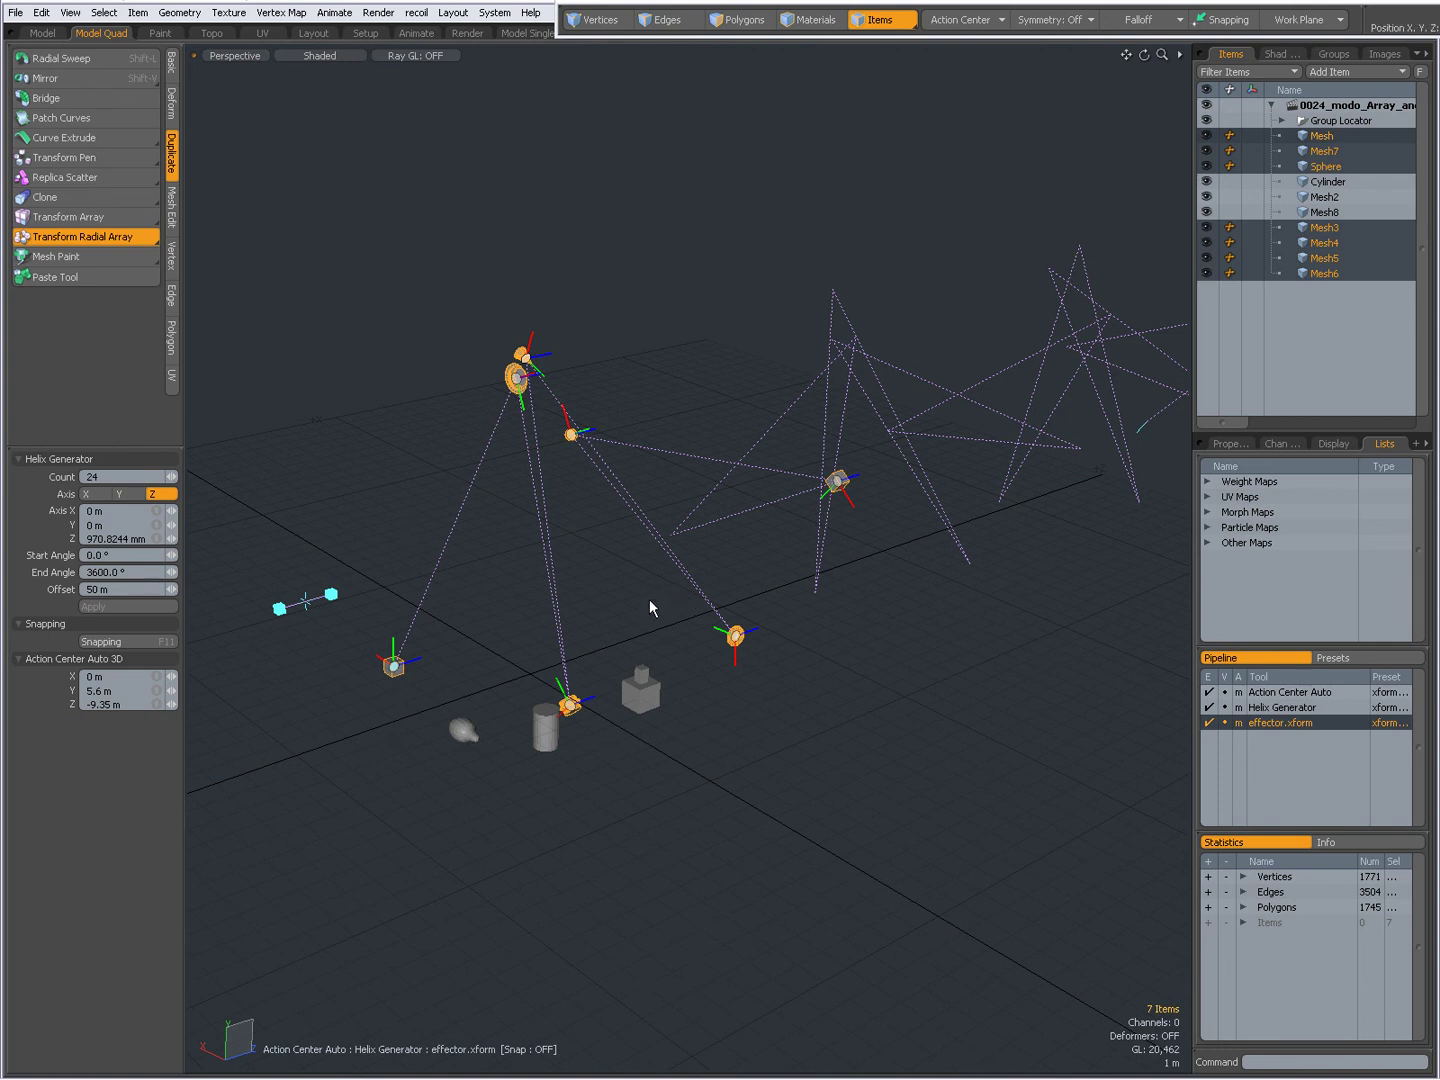
Drop the Transform Radial Array tool, undo the item arrangement and clear the item selection
key("space")
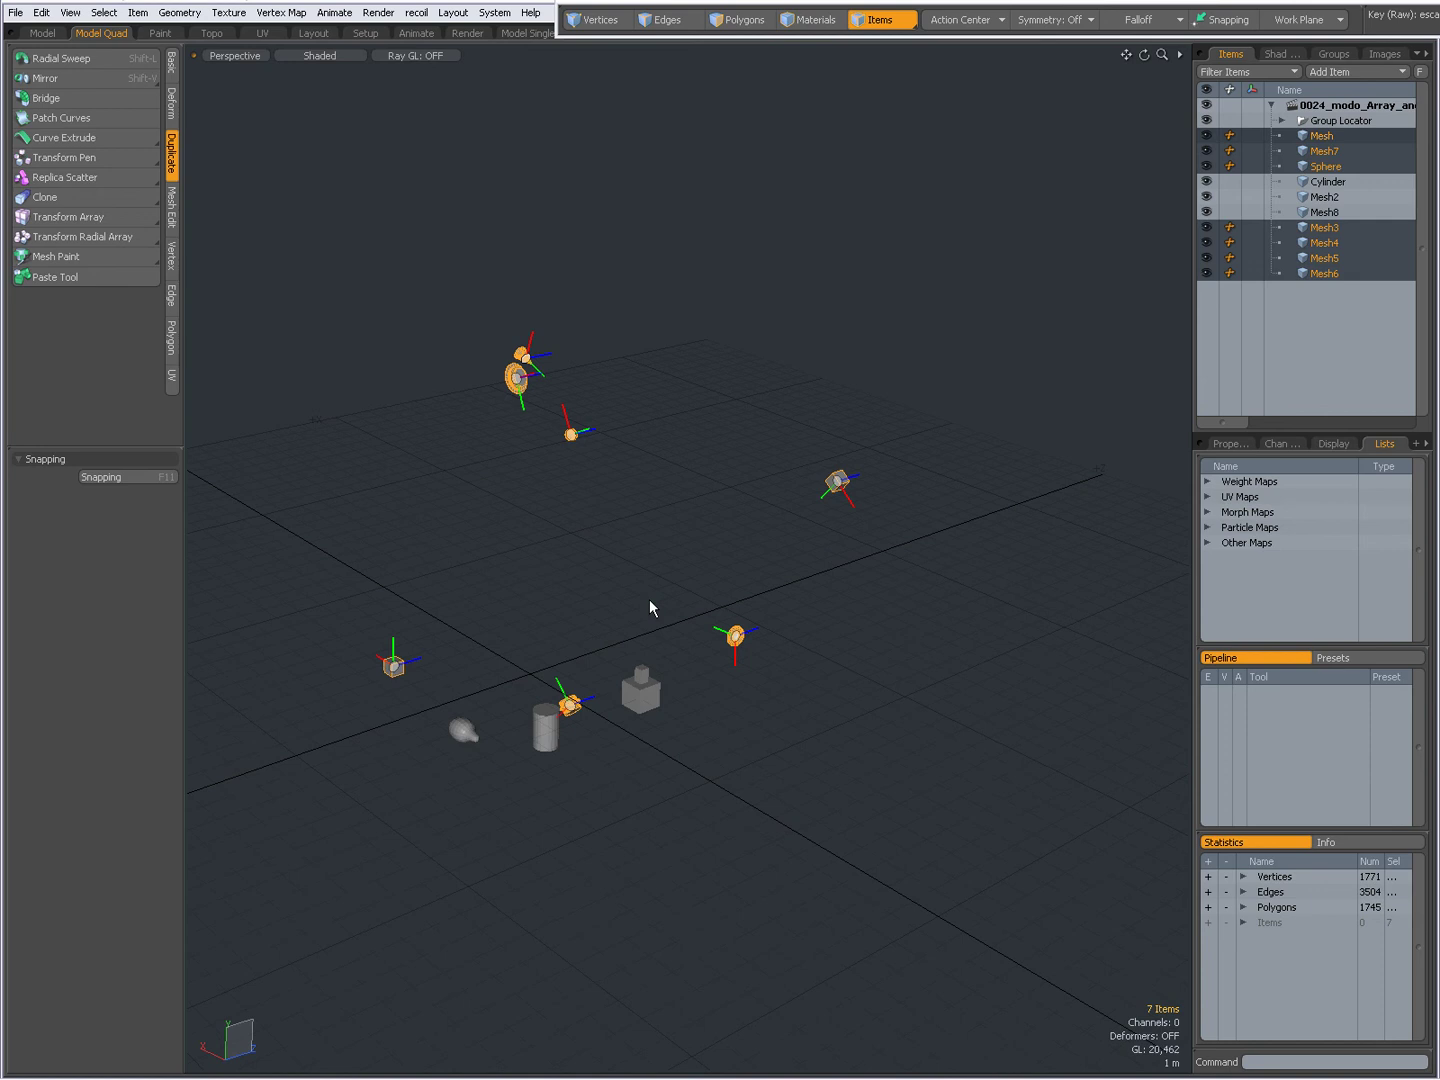
left_click(650, 599)
key("ctrl+z")
key("ctrl+z")
left_click(680, 603)
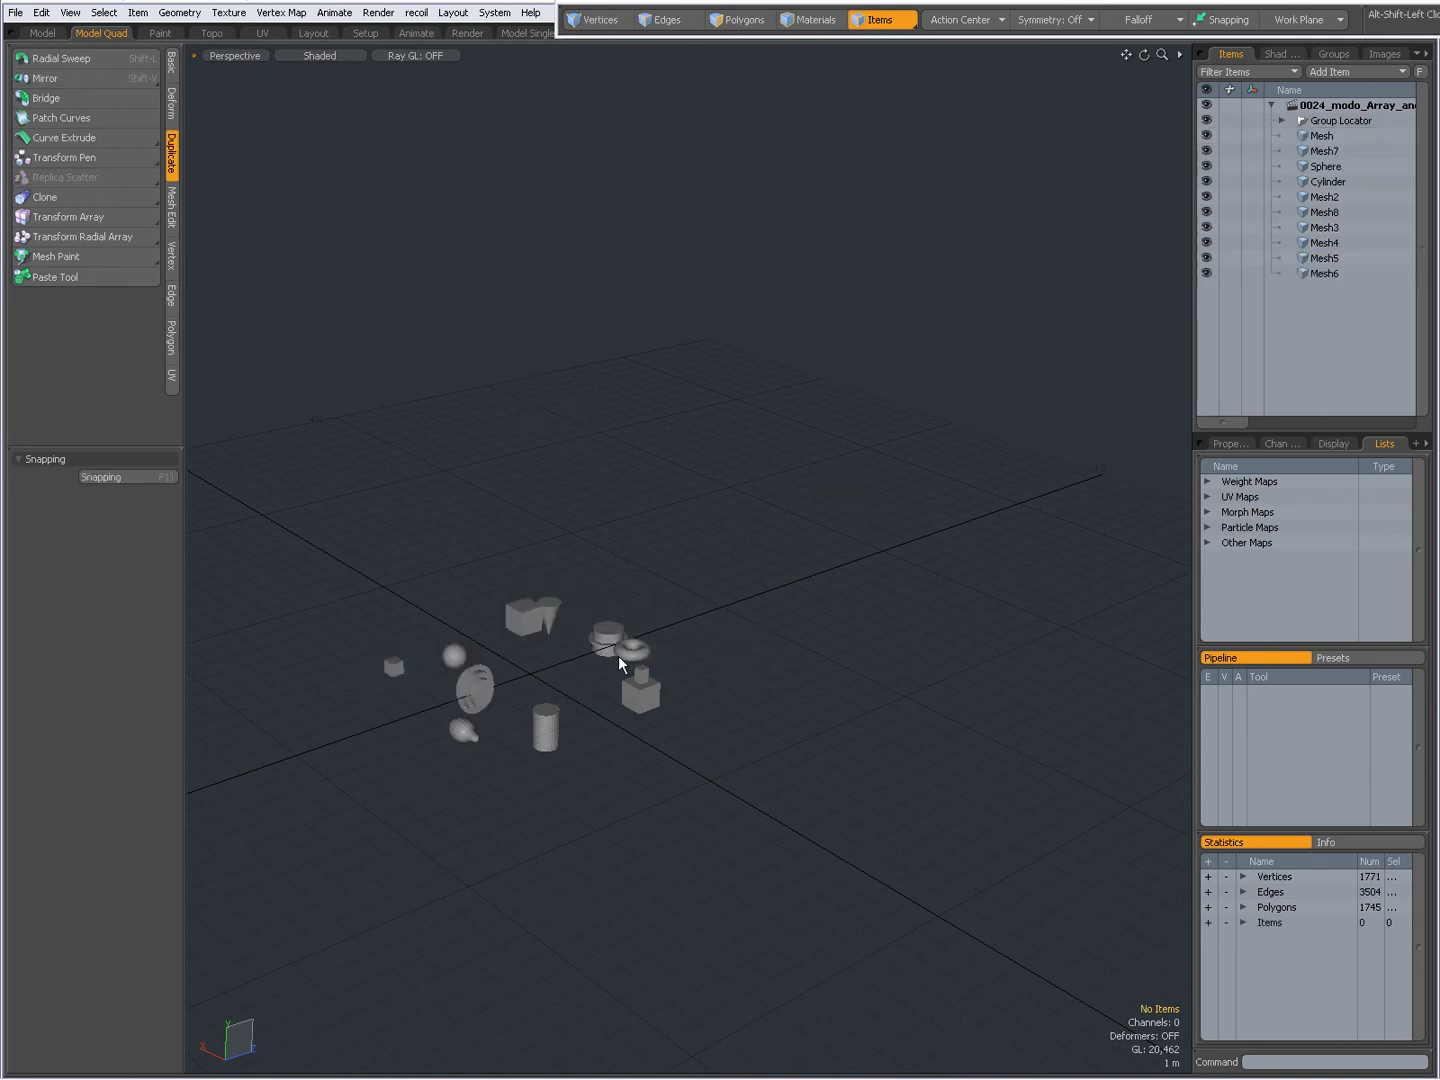
Select the cube mesh item, switch to polygon mode and place a Radial Array of it above the other meshes
left_click_drag(728, 686, 694, 779, "alt+shift")
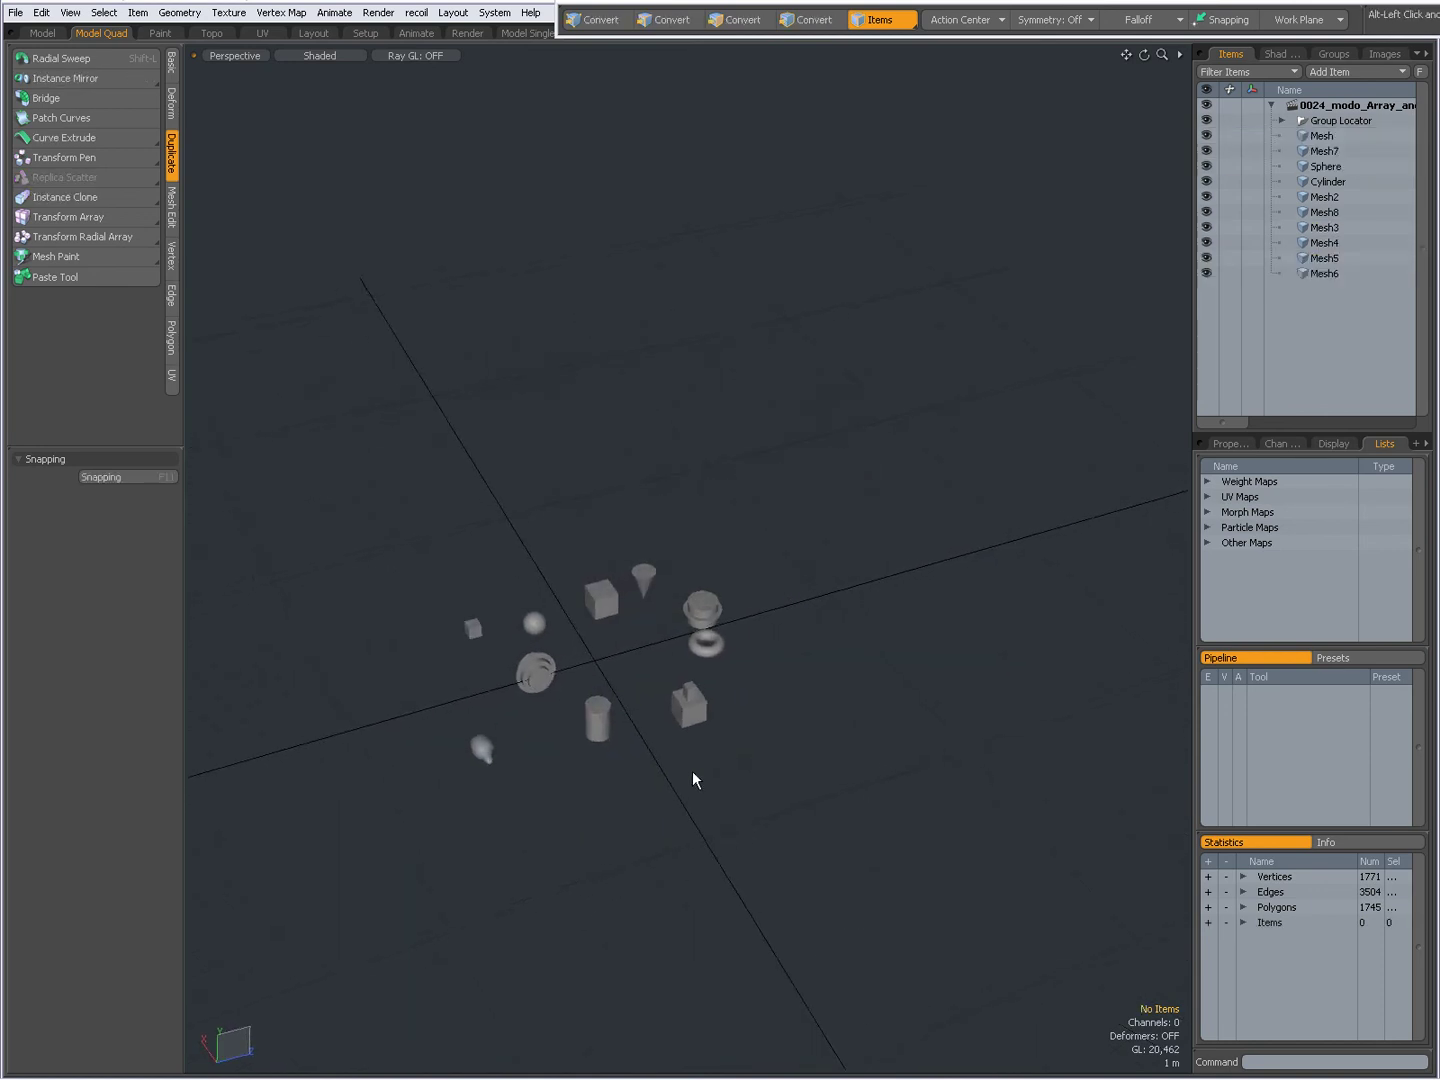
left_click(601, 600)
left_click(741, 19)
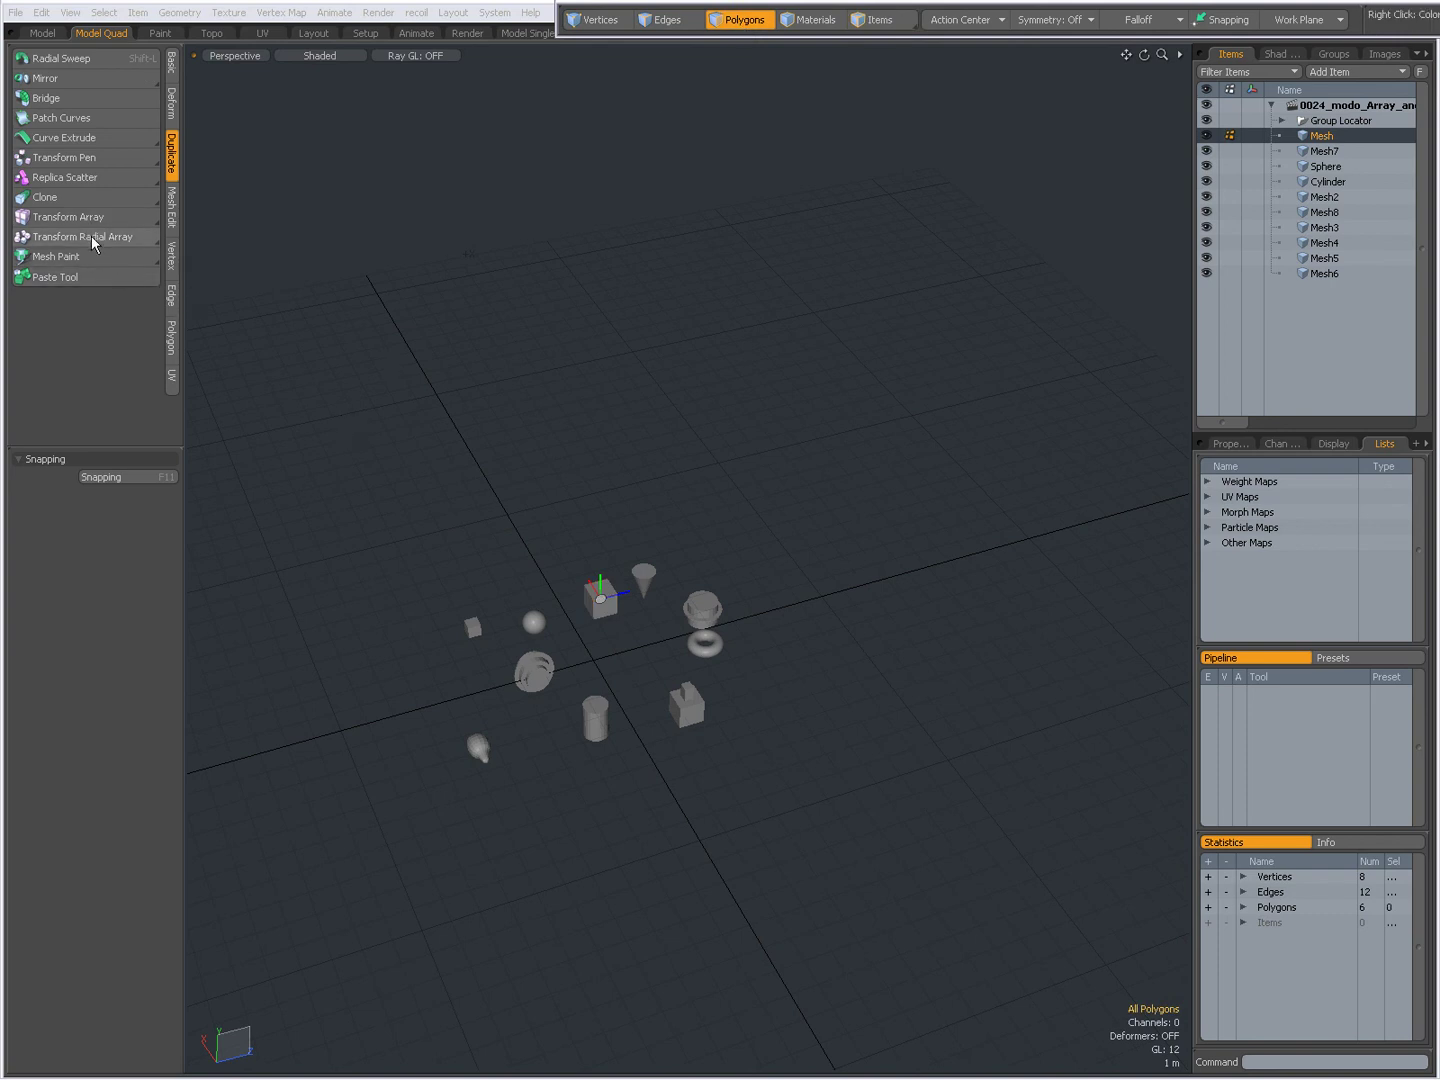
left_click_drag(91, 236, 101, 178)
left_click(400, 480)
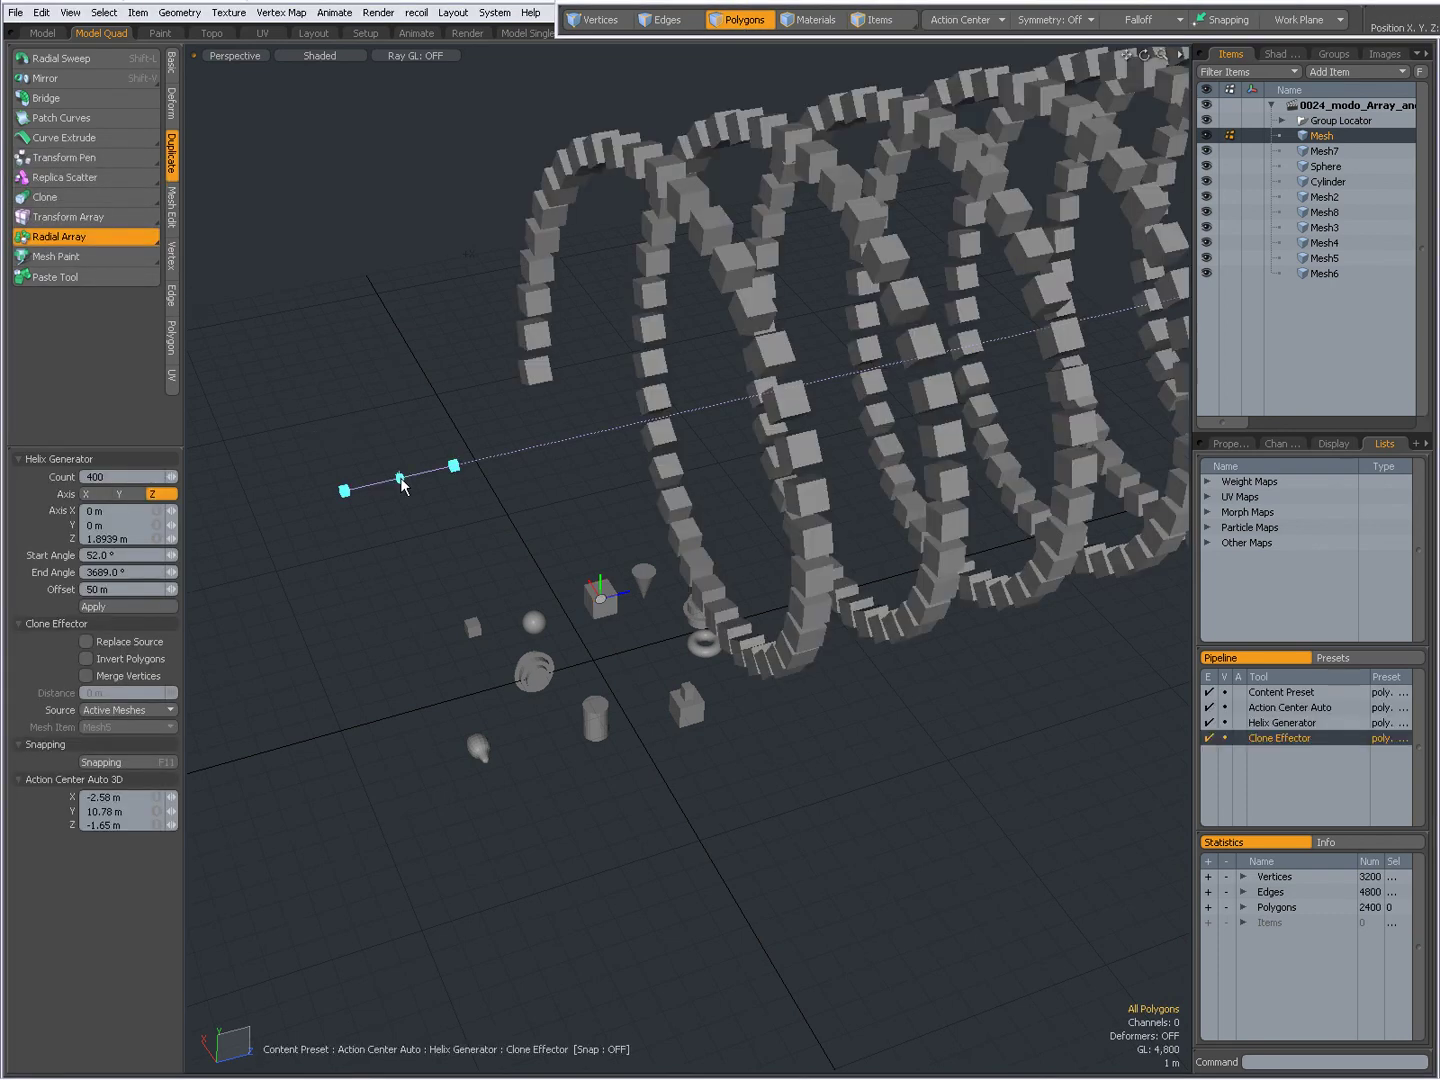
Set the Clone Effector's source to Random BG so the helix uses random background meshes
left_click(128, 710)
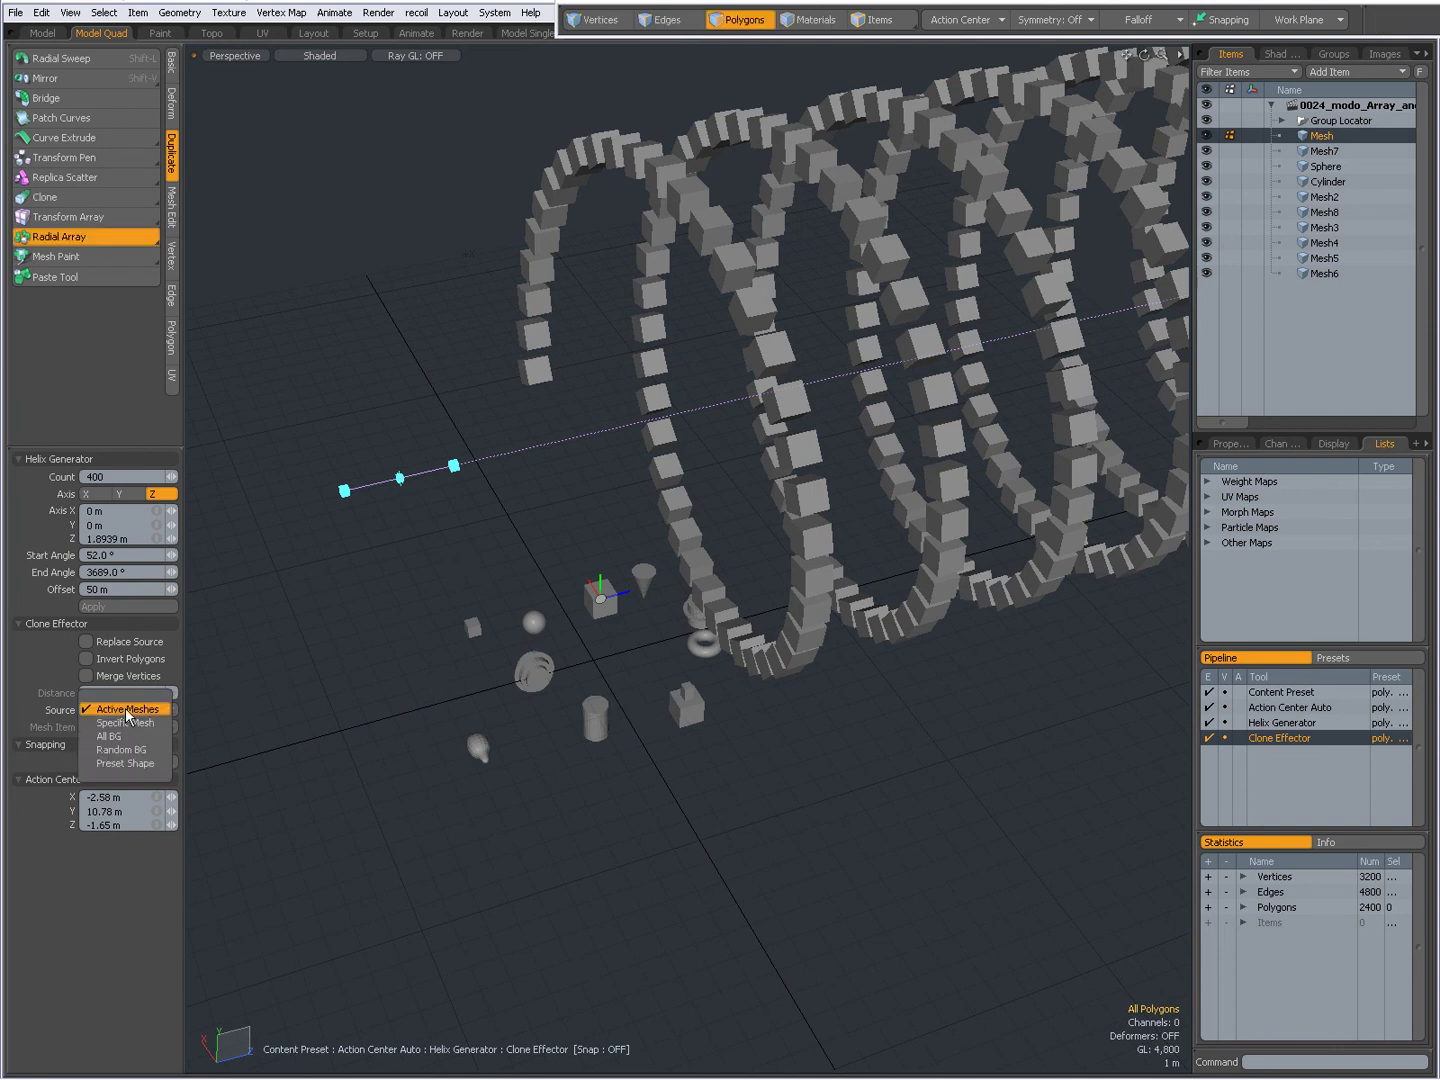
left_click(130, 750)
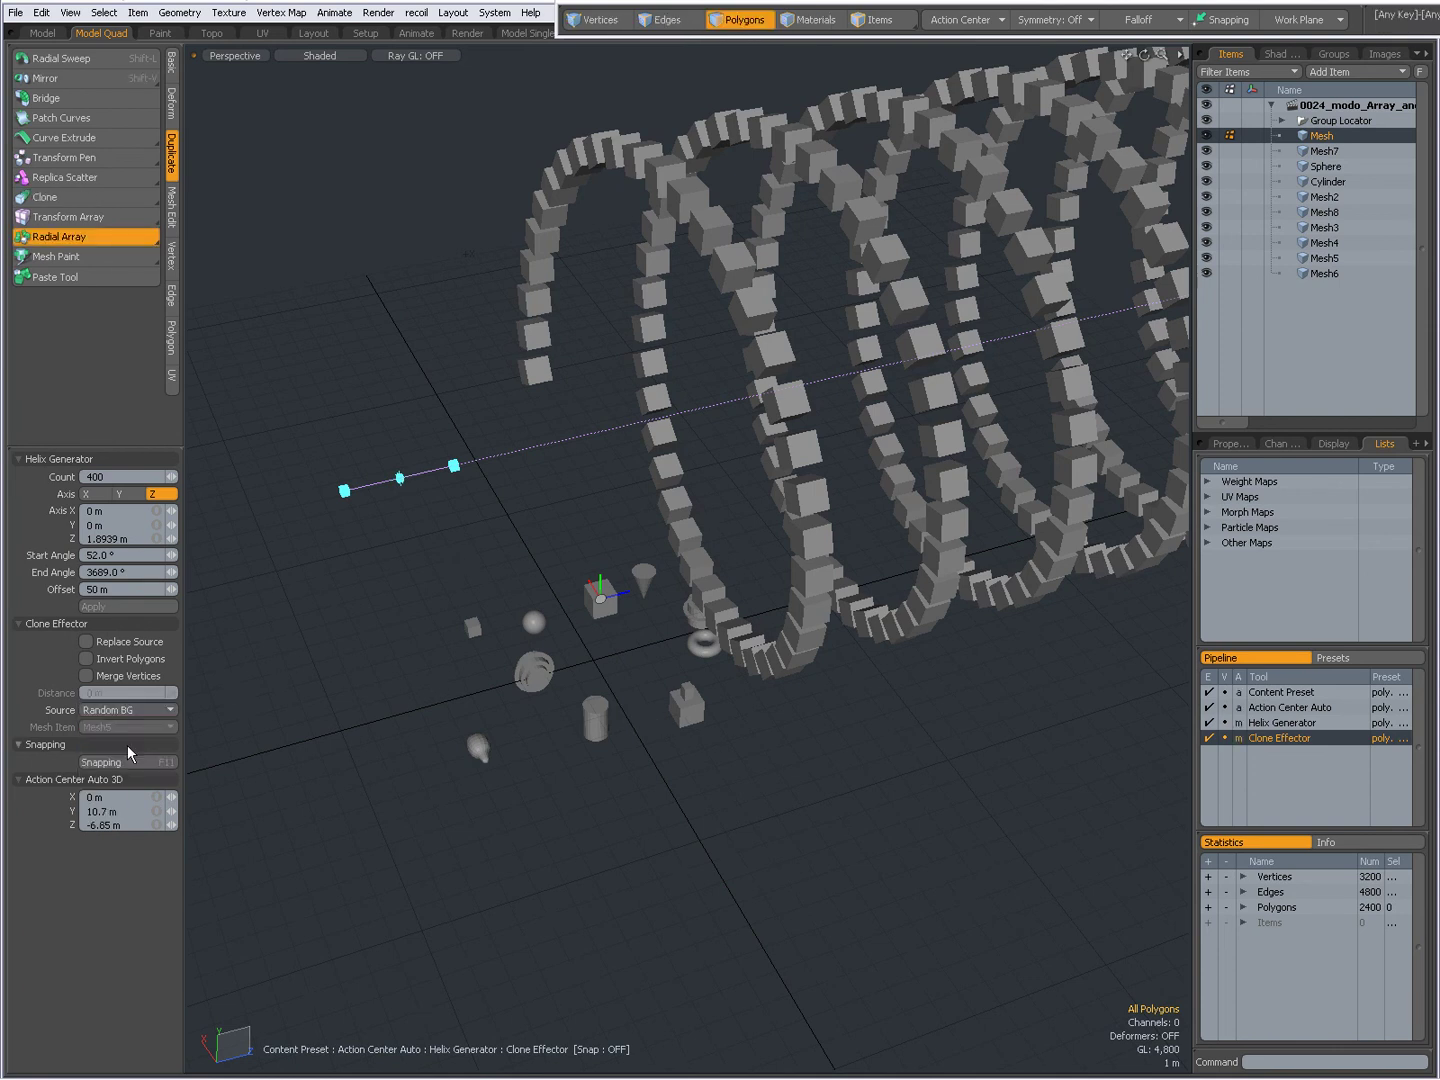
scroll(708, 743, "down", 3)
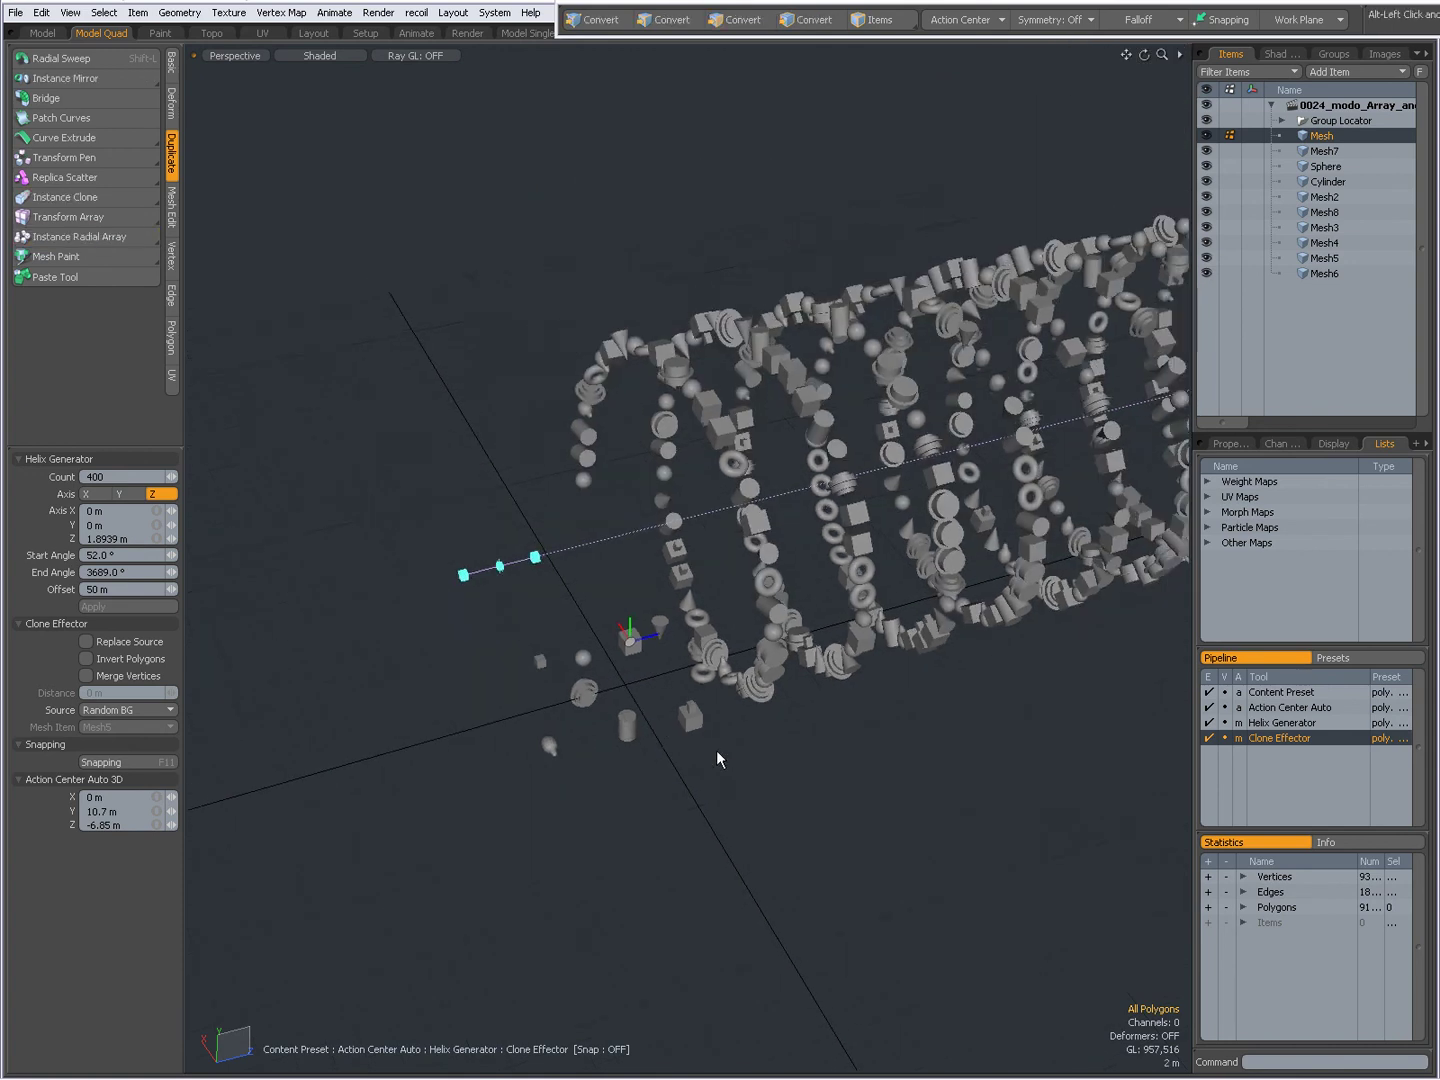
Examine the helix of random meshes from several angles, both close up and as a whole
left_click_drag(716, 750, 528, 673, "alt")
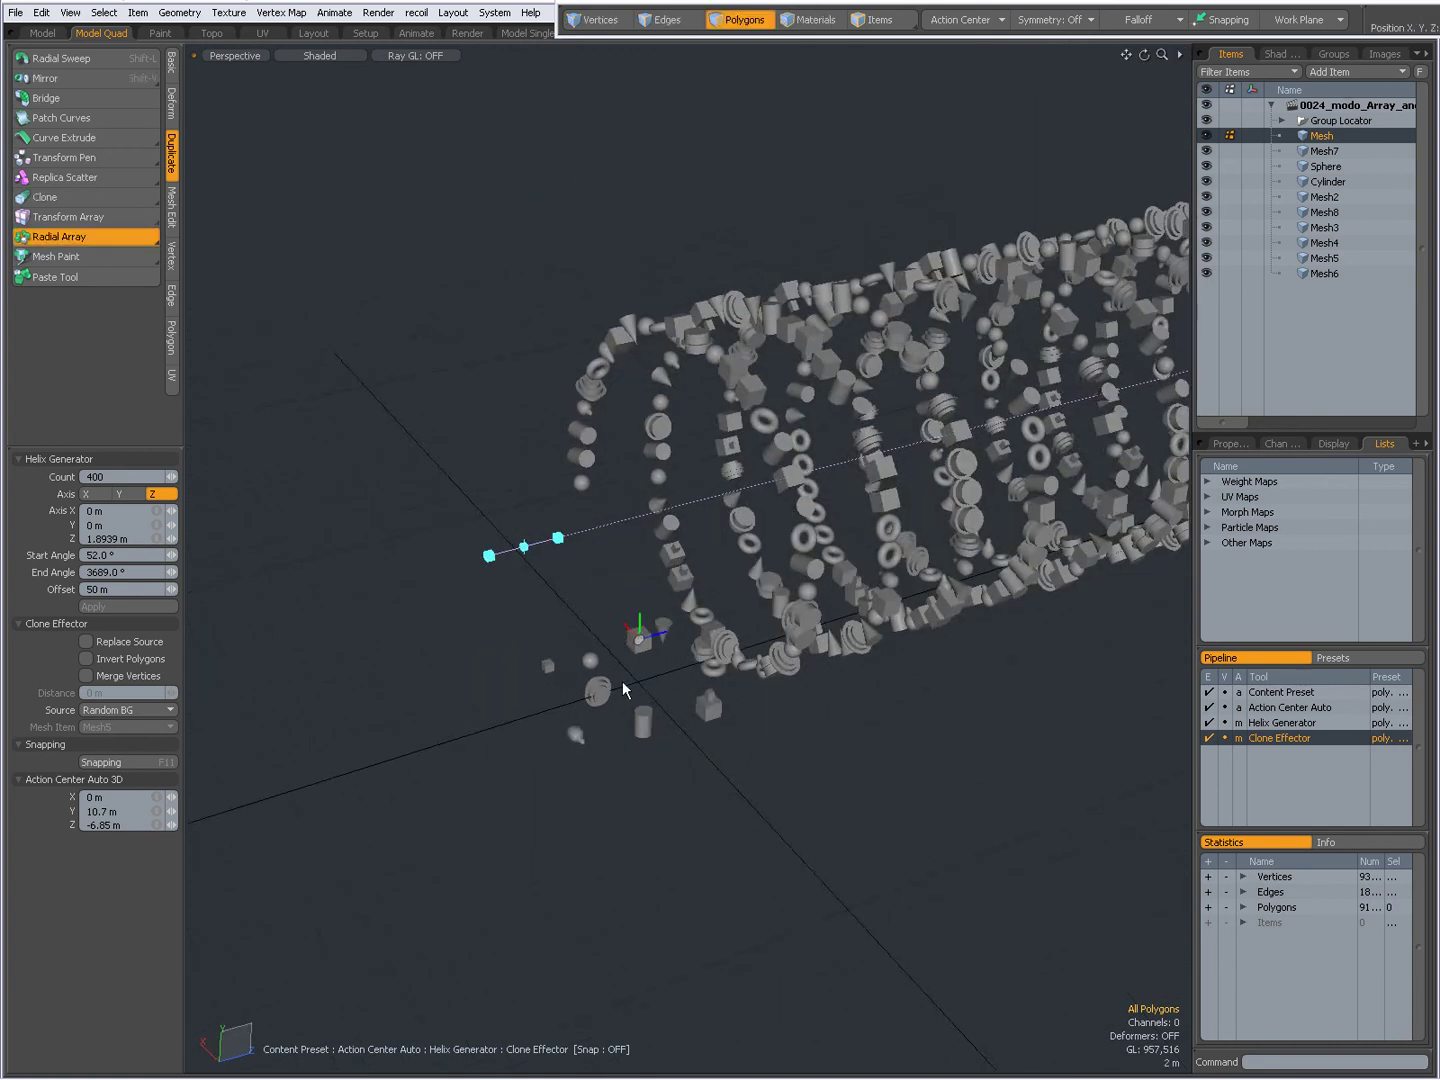
left_click_drag(666, 532, 625, 653, "alt")
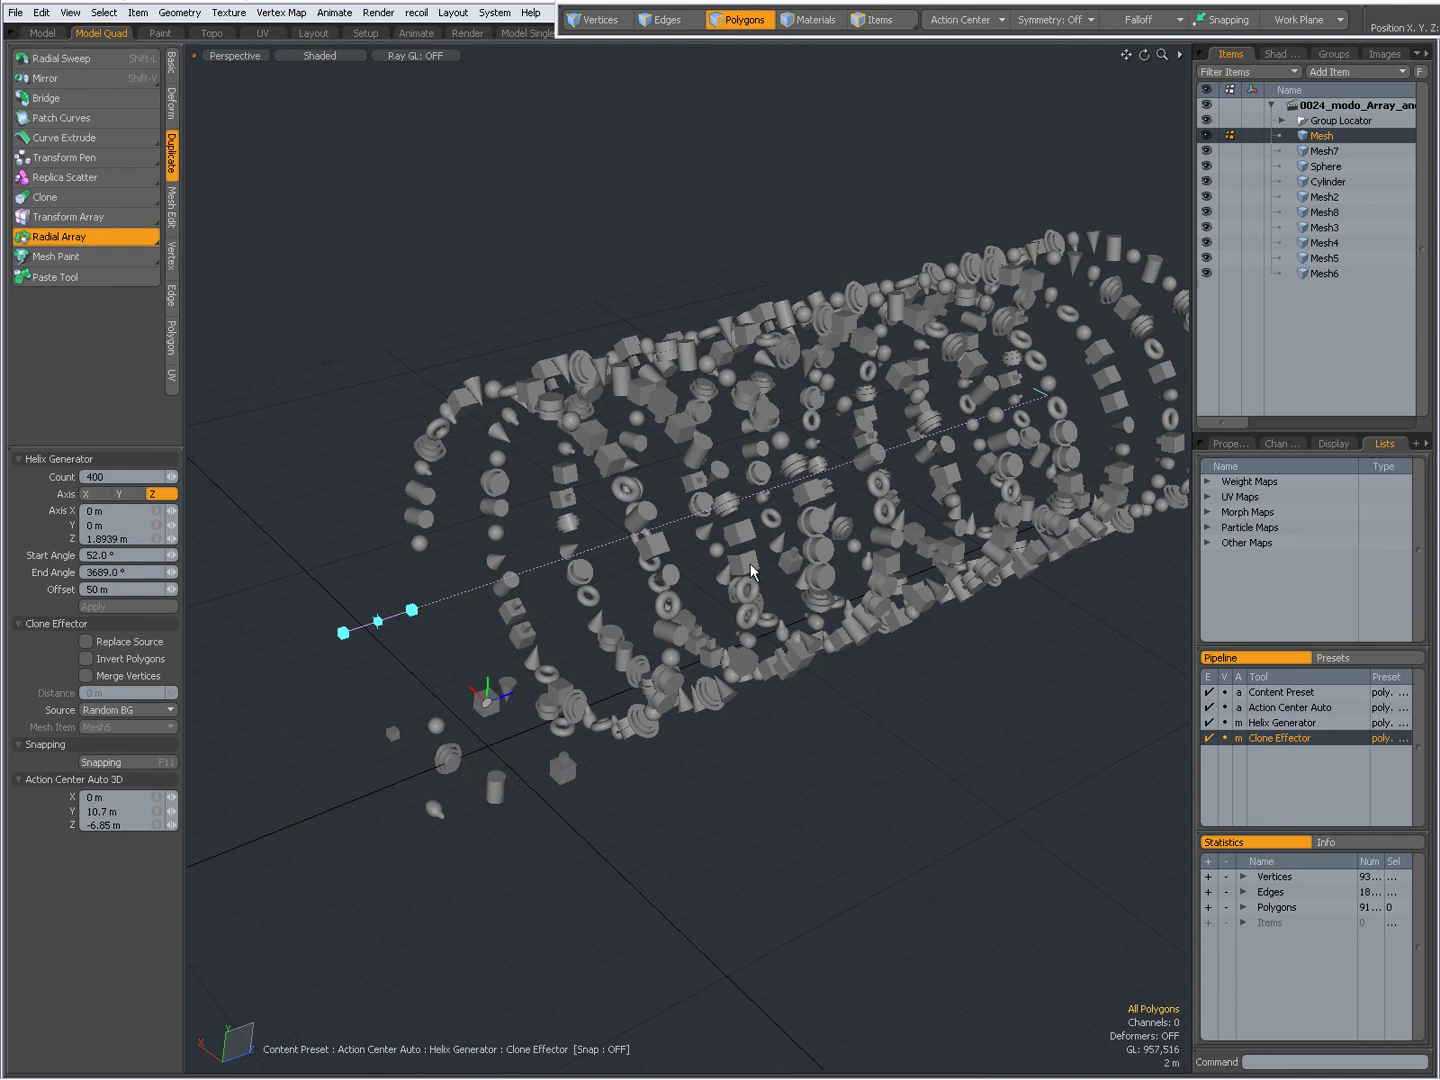
left_click(98, 241)
left_click_drag(648, 656, 751, 580, "ctrl+alt")
left_click_drag(600, 625, 540, 633, "alt")
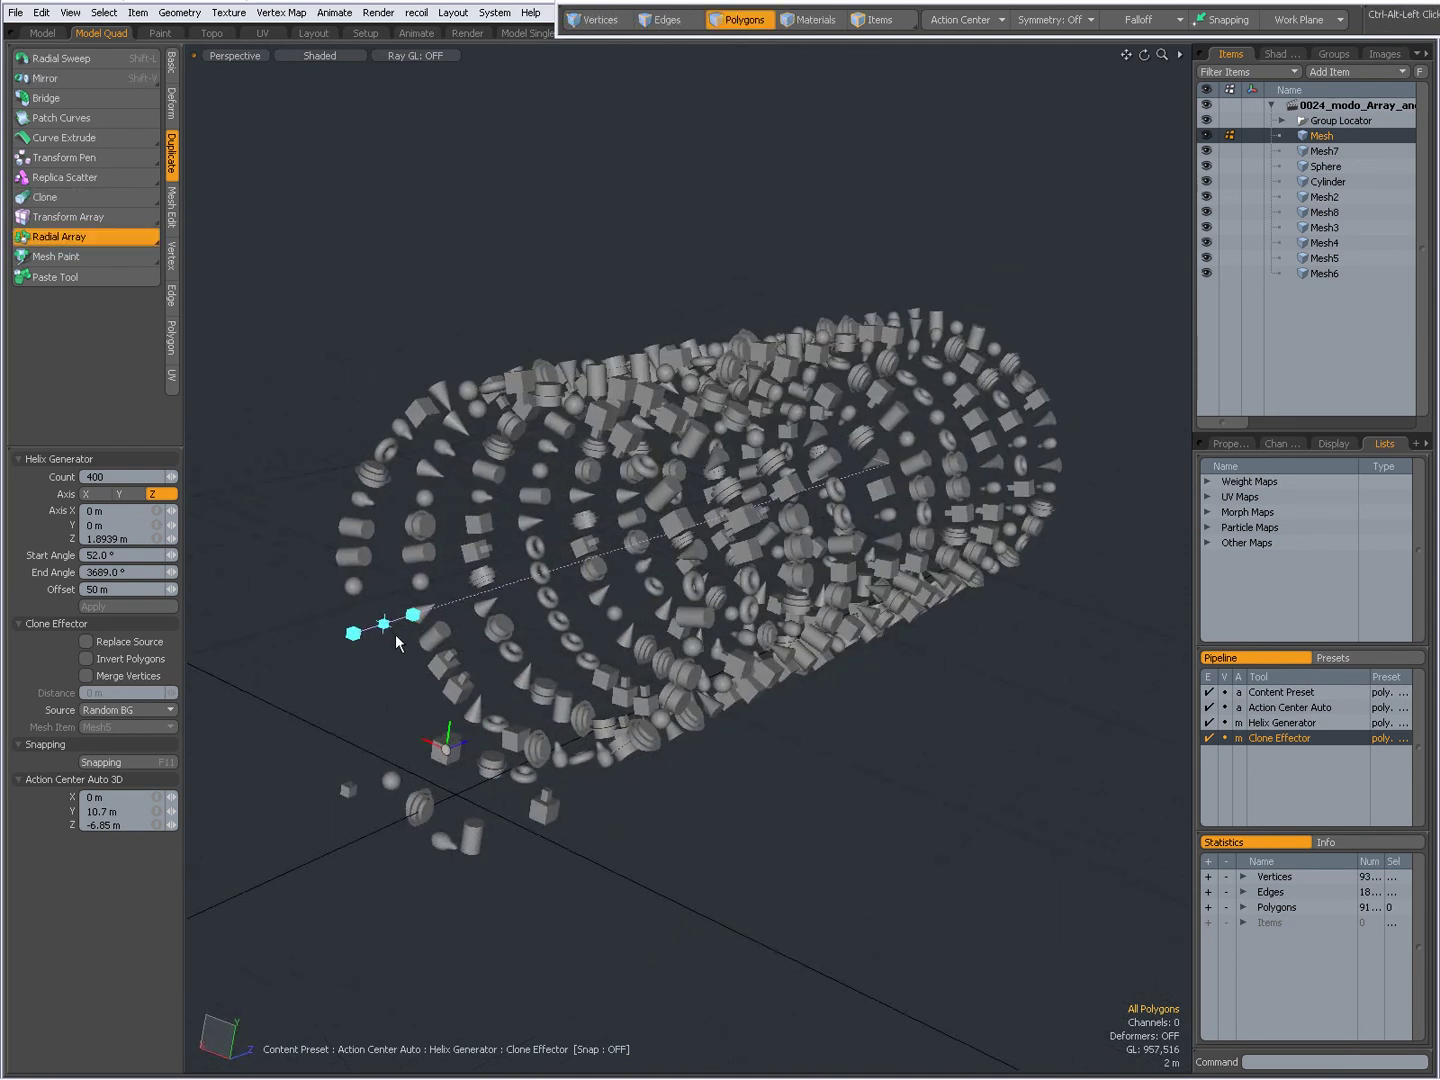
left_click_drag(421, 641, 505, 635, "ctrl+alt")
left_click_drag(506, 634, 604, 607, "alt")
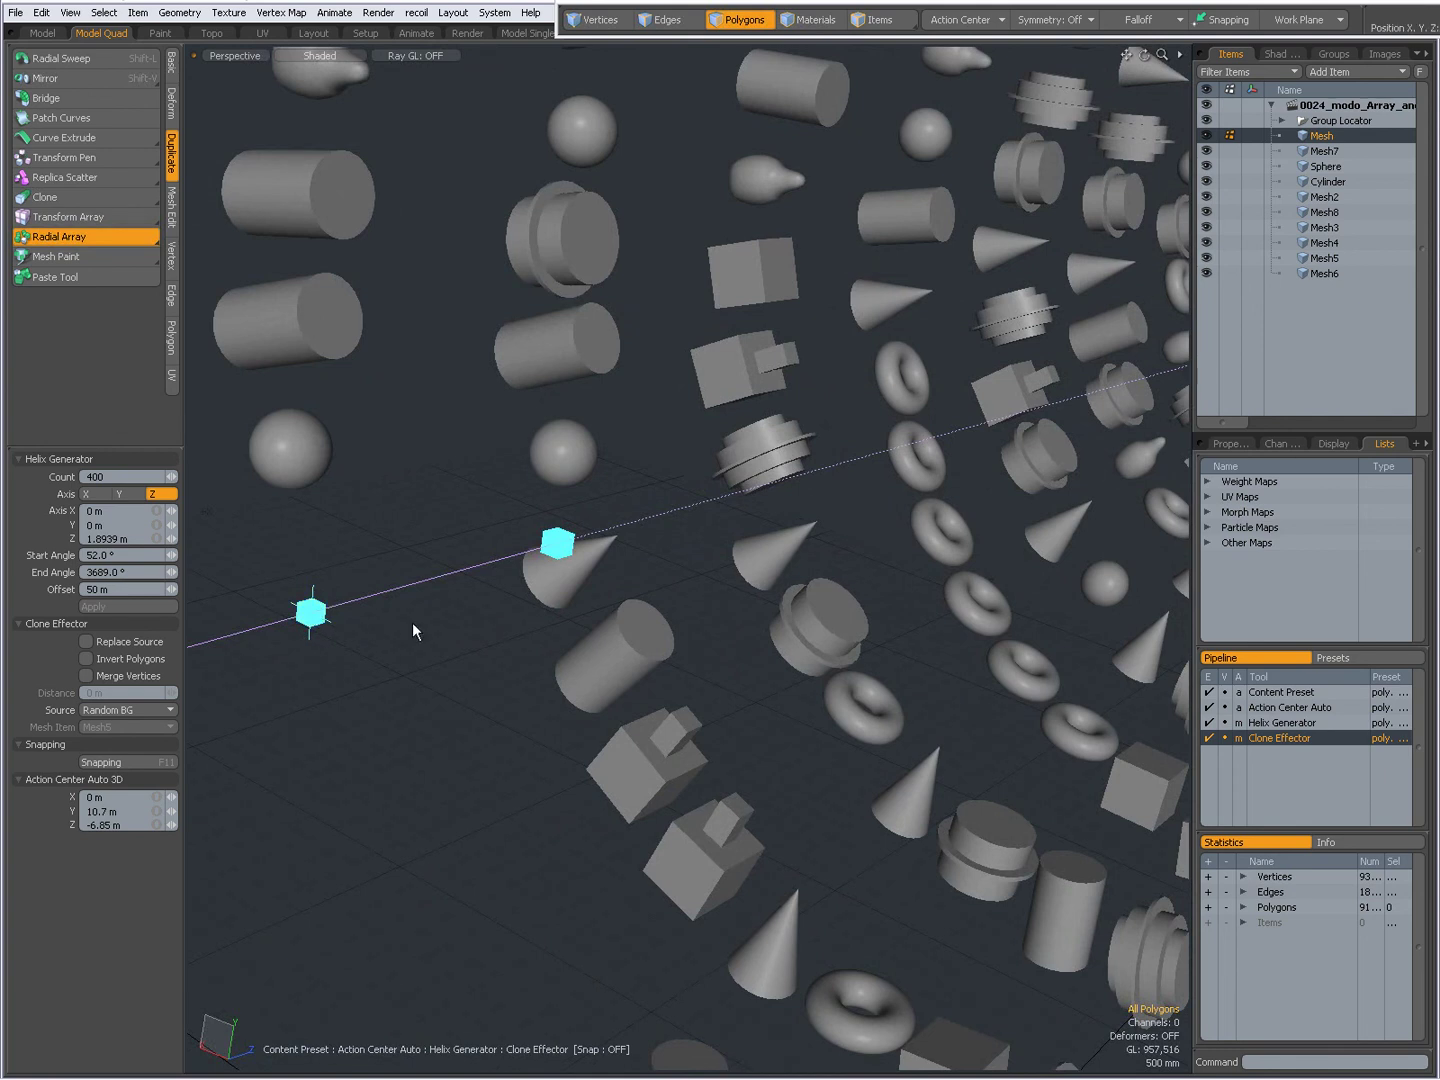
left_click_drag(508, 642, 899, 600, "ctrl+alt")
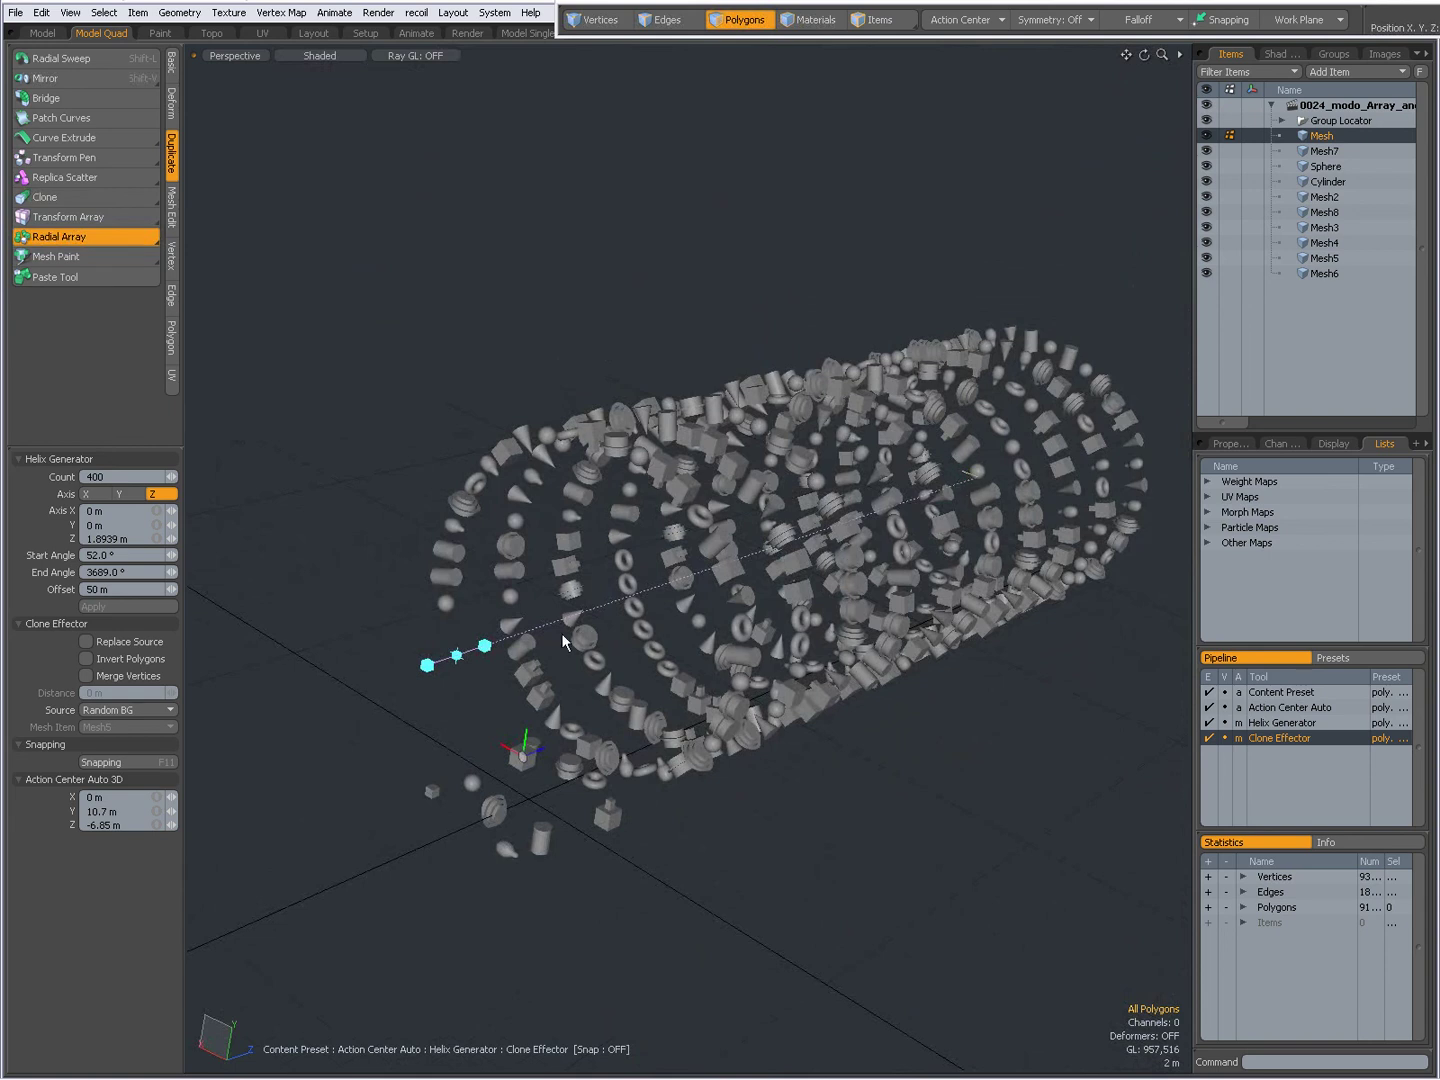
Change the helix's start angle to -200° and move its centre to about X 140 mm, Y 11.52 m
scroll(559, 667, "up", 10)
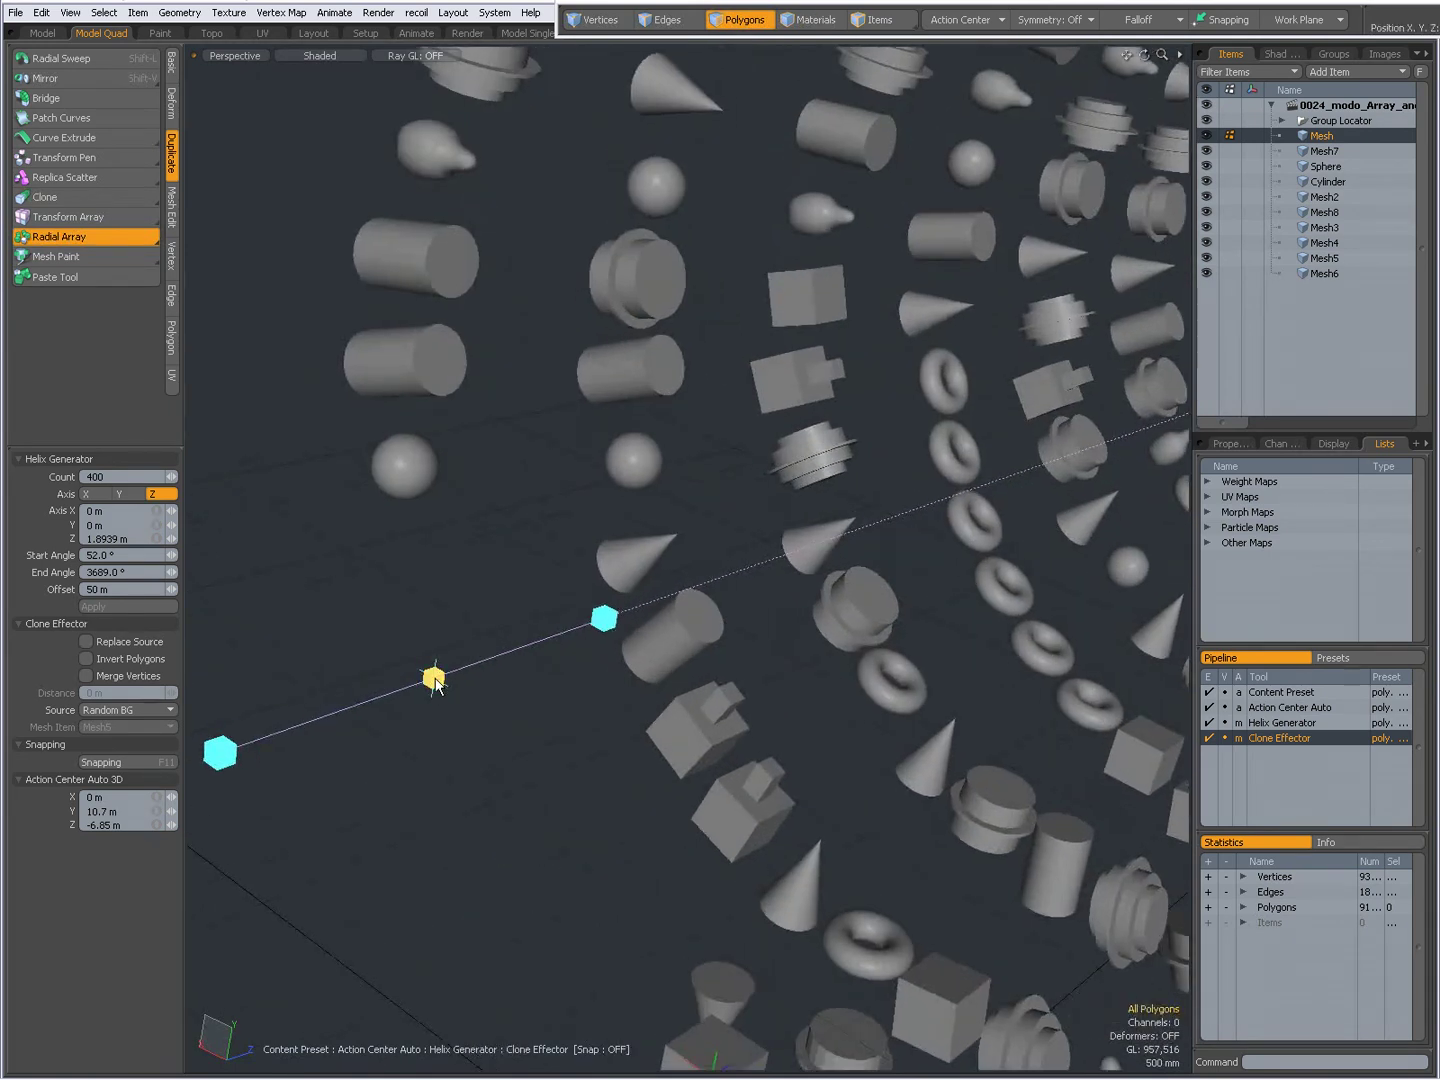
mouse_move(437, 683)
left_mouse_down()
mouse_move(413, 677)
mouse_move(435, 650)
mouse_move(437, 662)
left_mouse_up()
mouse_move(537, 645)
left_mouse_down("ctrl+alt")
mouse_move(557, 646)
mouse_move(483, 645)
mouse_move(698, 716)
mouse_move(677, 712)
mouse_move(754, 664)
mouse_move(814, 674)
left_mouse_up("ctrl+alt")
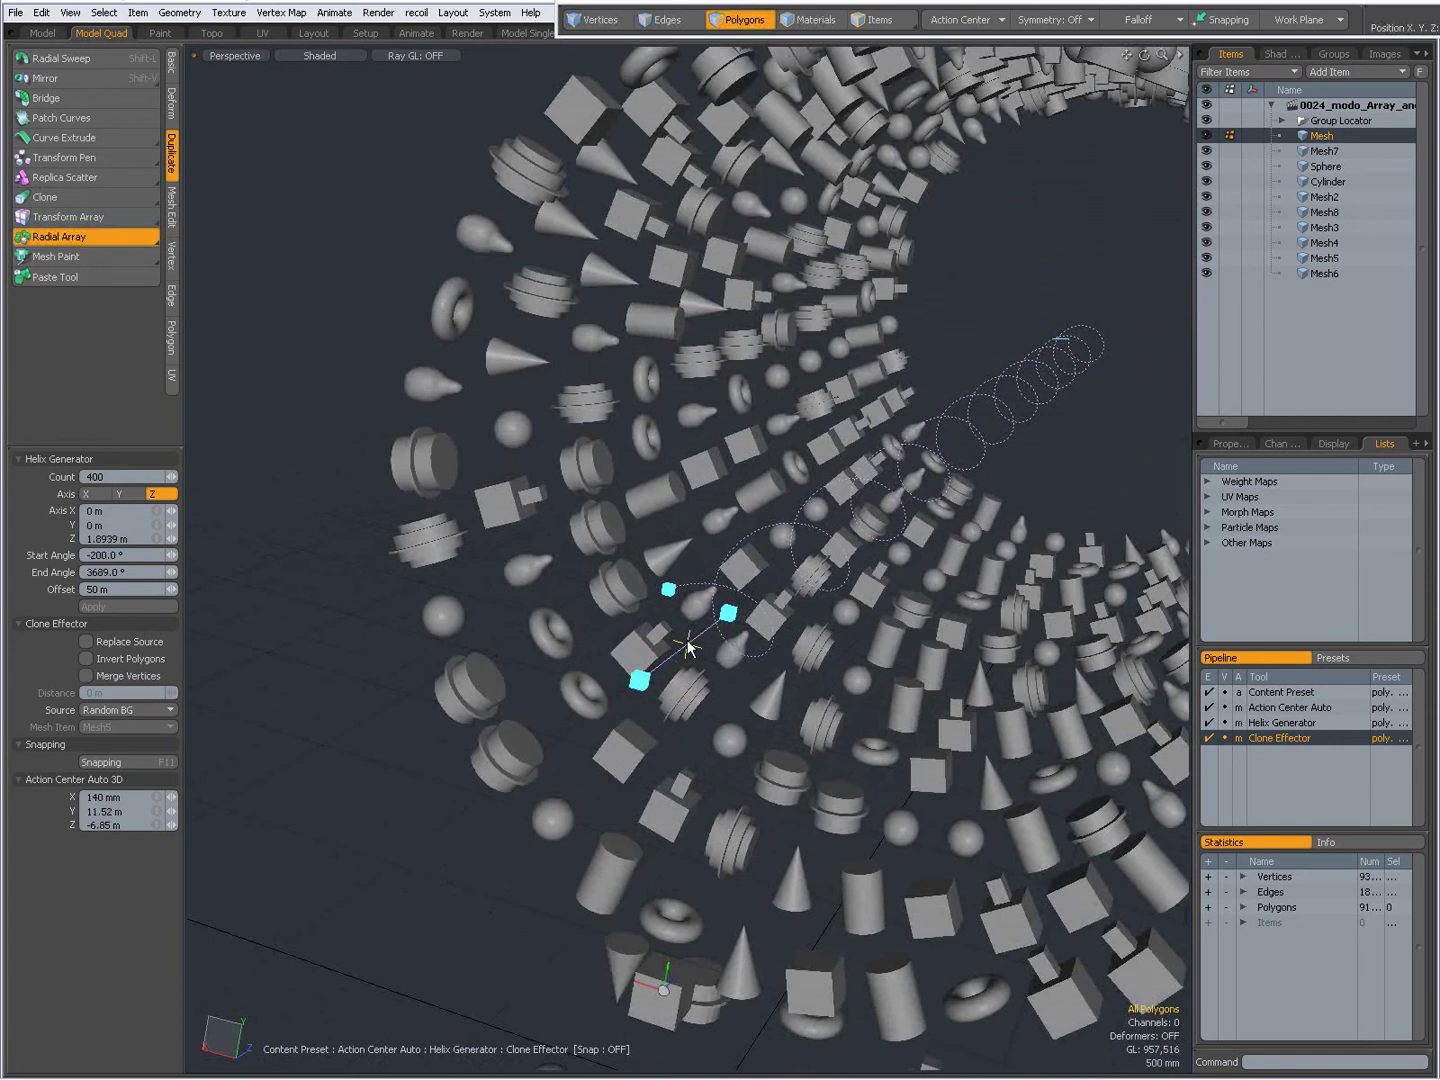
Set the array's count to 100 and move the helix centre to about X 3.43 m, Y 12.47 m
left_click(441, 543)
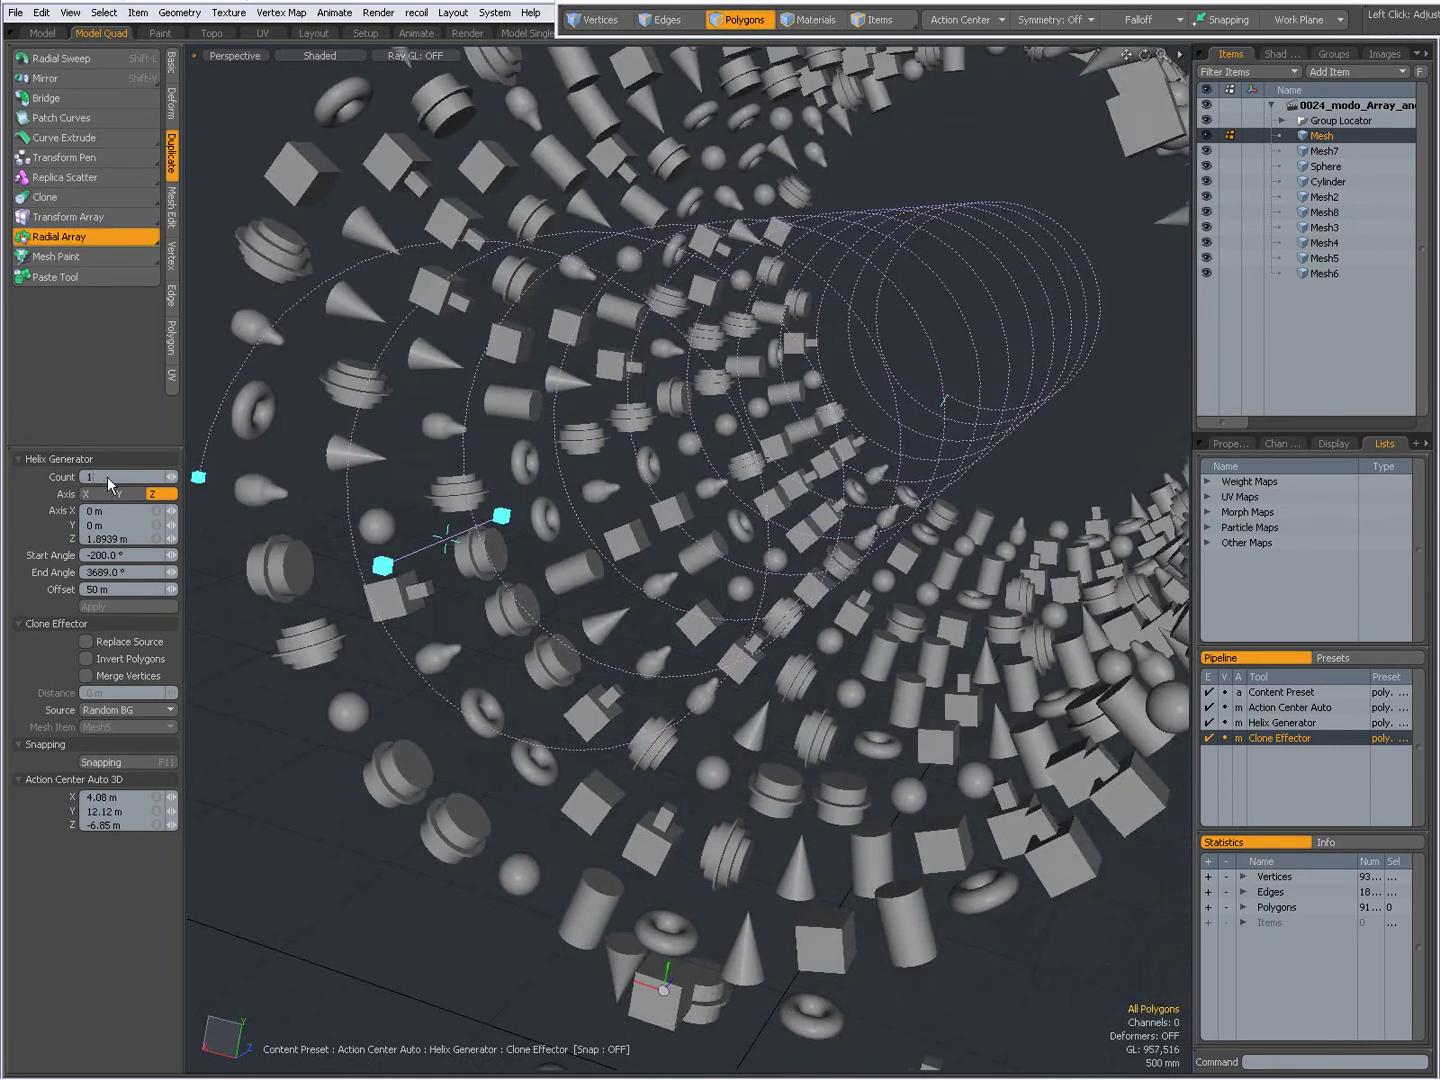
key("Return")
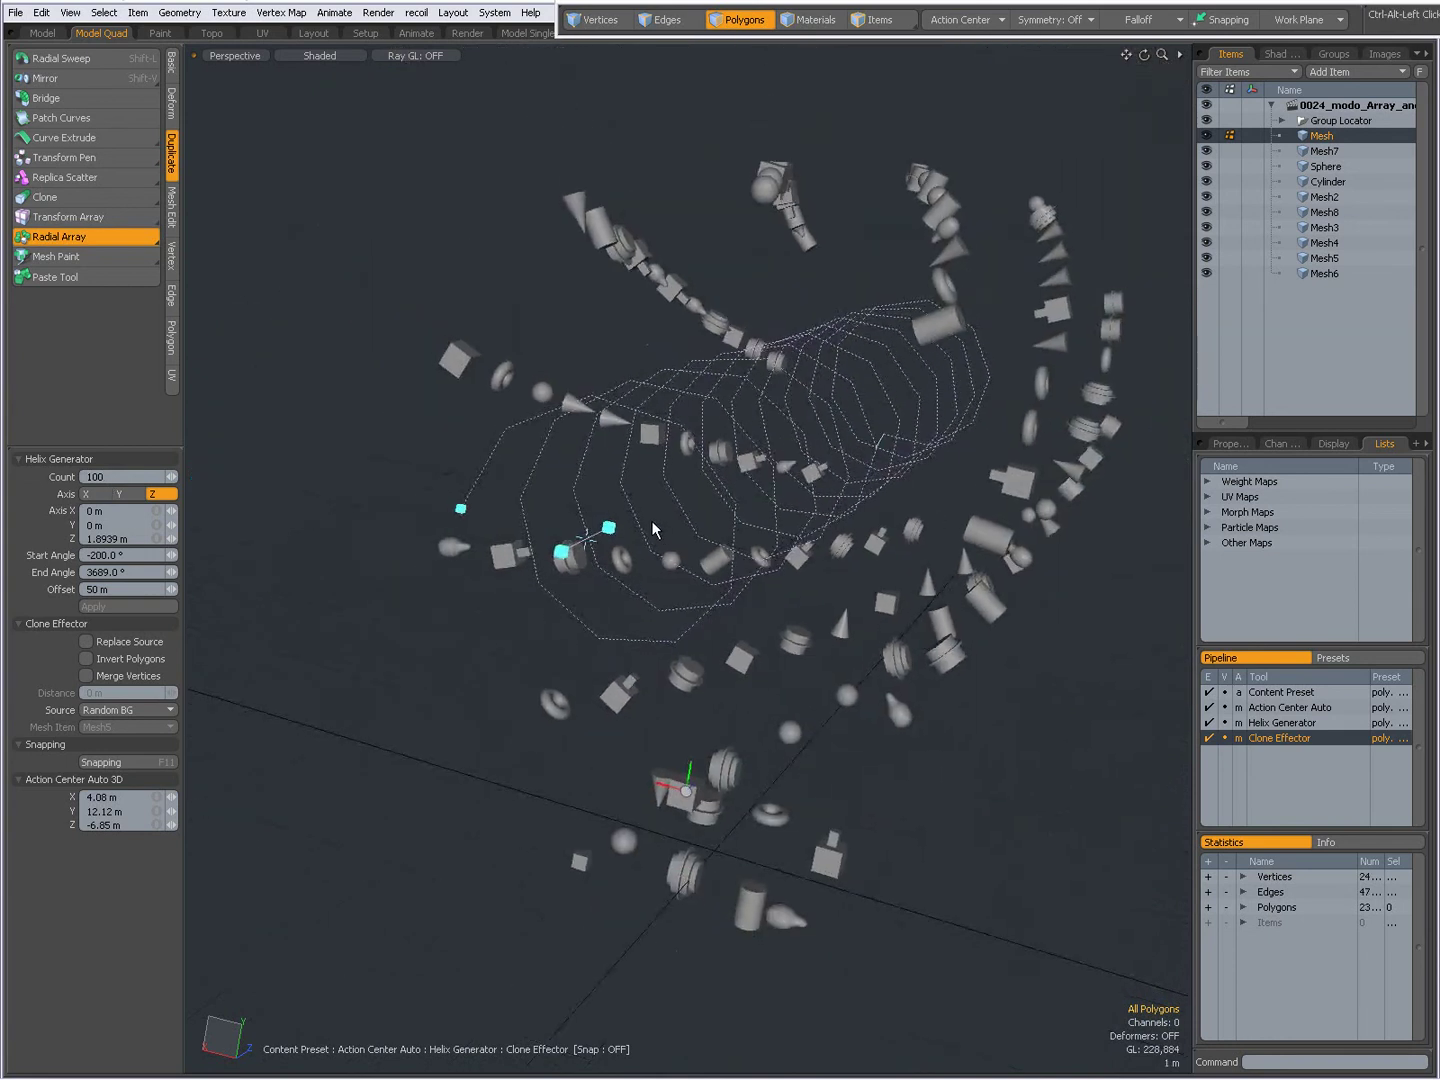
left_click_drag(590, 536, 615, 540)
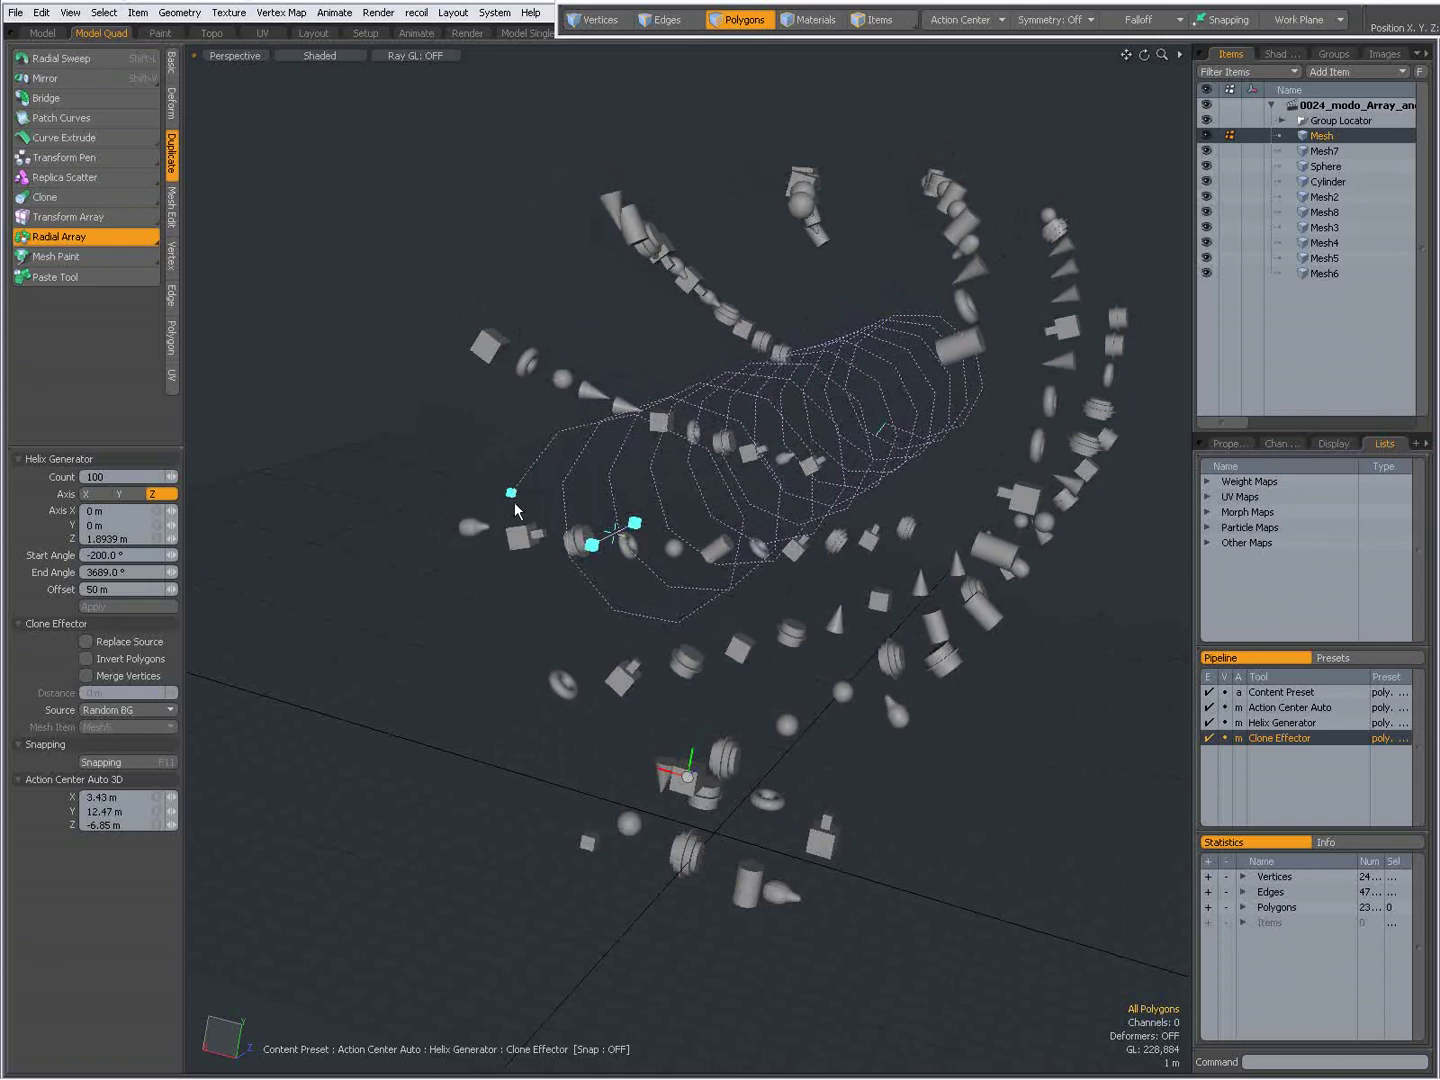
Adjust the helix's start angle to about -62° and its end angle to about 3595° with the angle handles
left_click_drag(510, 493, 512, 494)
left_click_drag(877, 431, 976, 440)
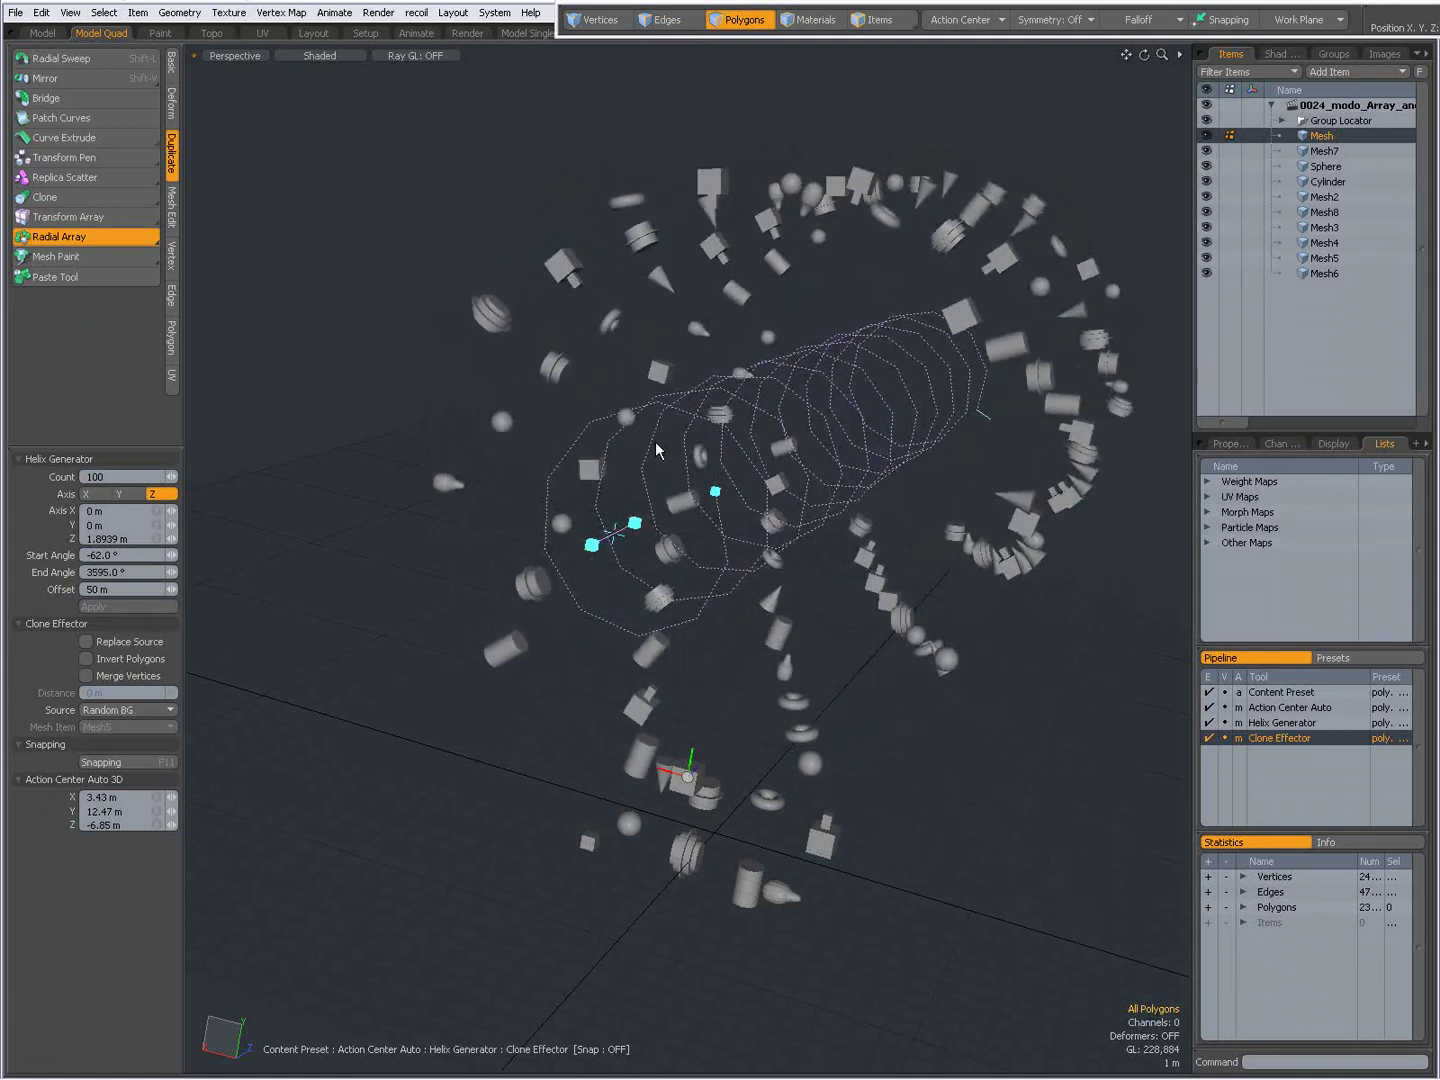